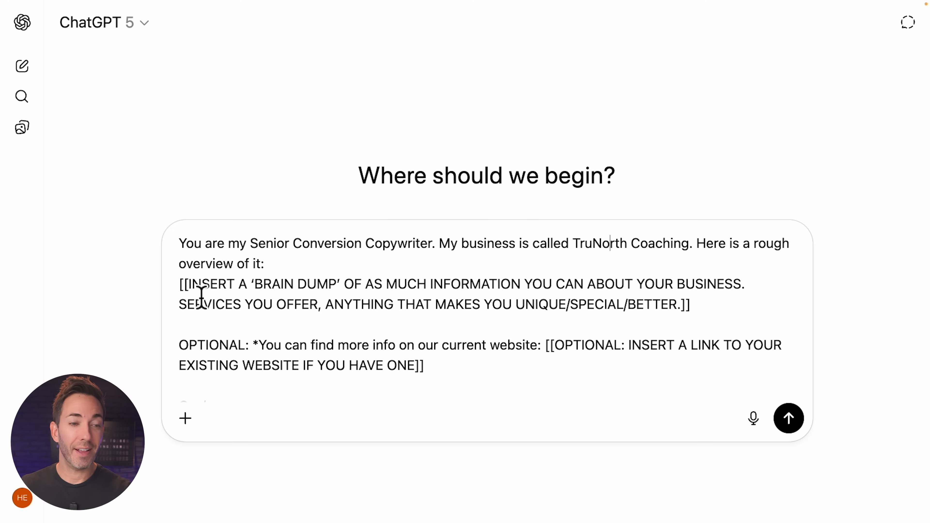
# Review the brain dump placeholder in the copywriter prompt.
pyautogui.moveTo(179, 289); pyautogui.dragTo(694, 317)
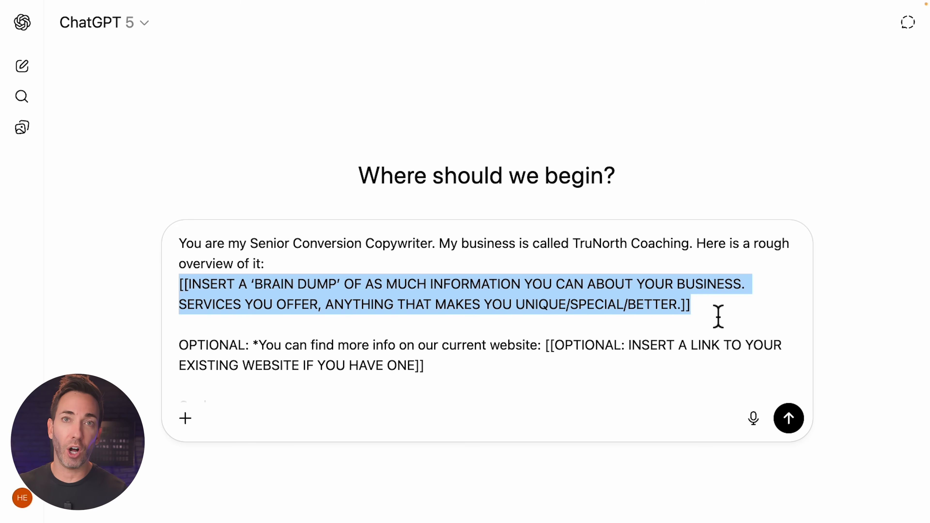
pyautogui.click(719, 317)
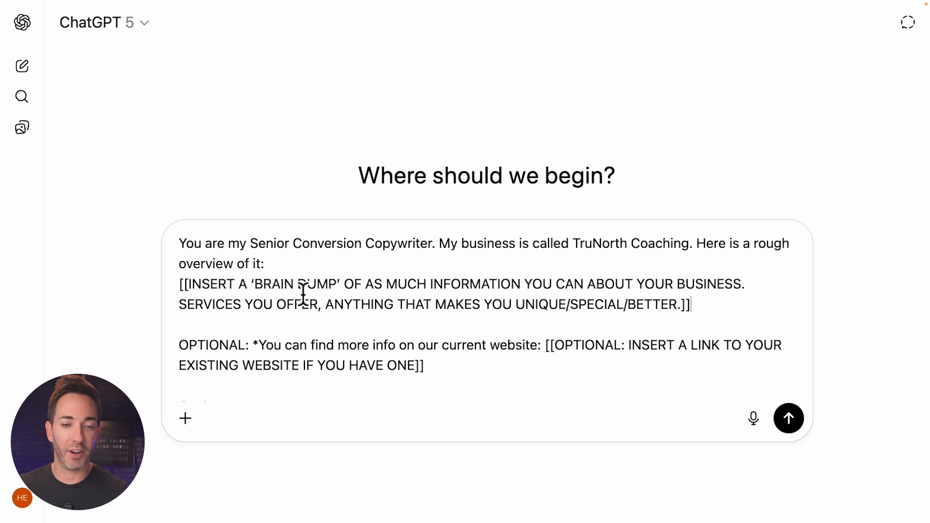
pyautogui.scroll(-2, 303, 293)
pyautogui.scroll(-2, 304, 293)
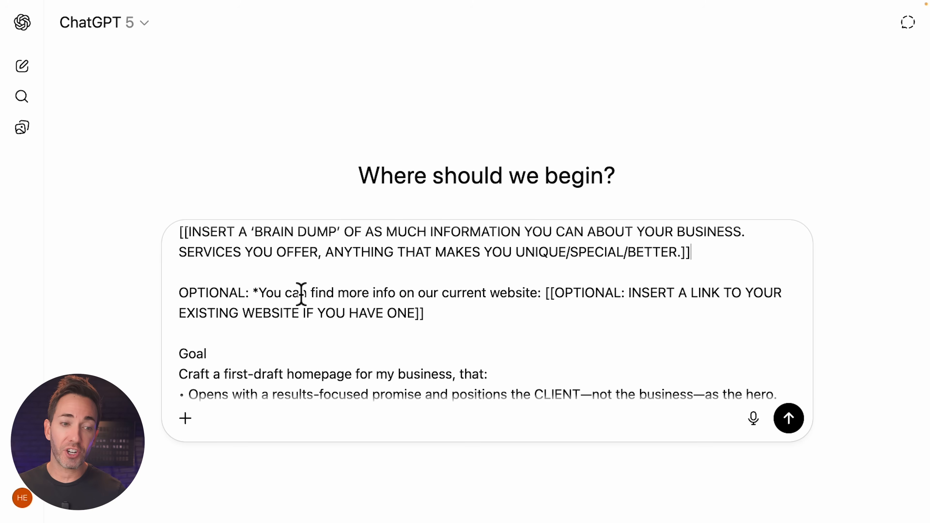
# Delete the 'OPTIONAL:' label so the website line starts with 'You can find more info'.
pyautogui.moveTo(180, 295); pyautogui.dragTo(254, 310)
pyautogui.click(229, 306)
pyautogui.moveTo(180, 295); pyautogui.dragTo(429, 321)
pyautogui.click(370, 314)
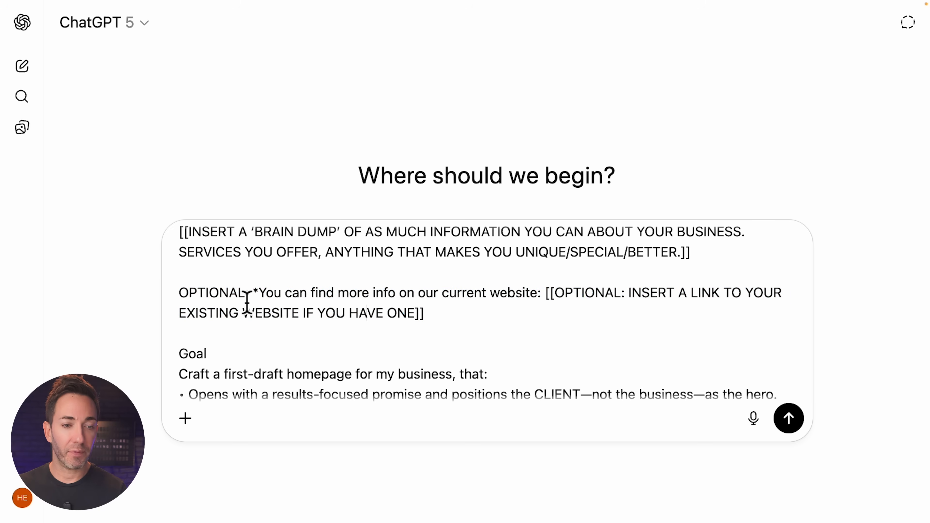
pyautogui.moveTo(181, 296); pyautogui.dragTo(255, 304)
pyautogui.press('BackSpace')
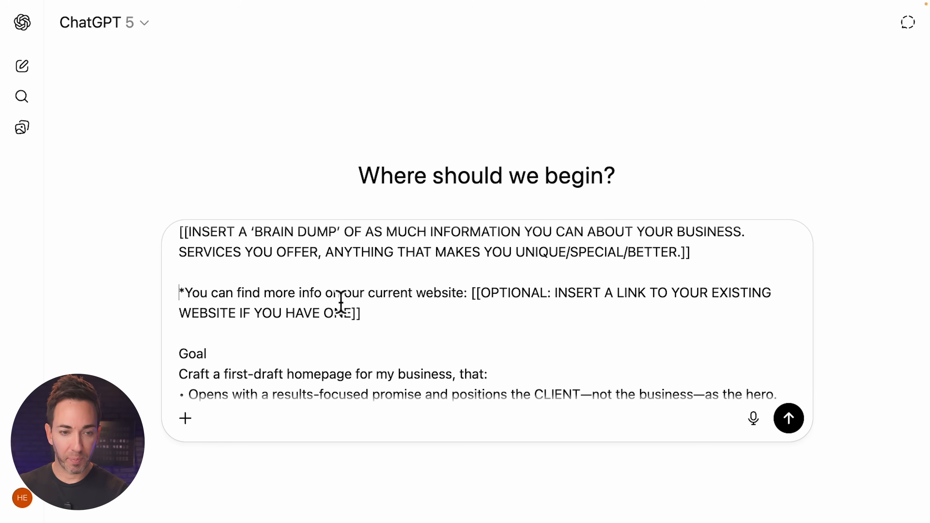
pyautogui.moveTo(476, 302); pyautogui.dragTo(367, 319)
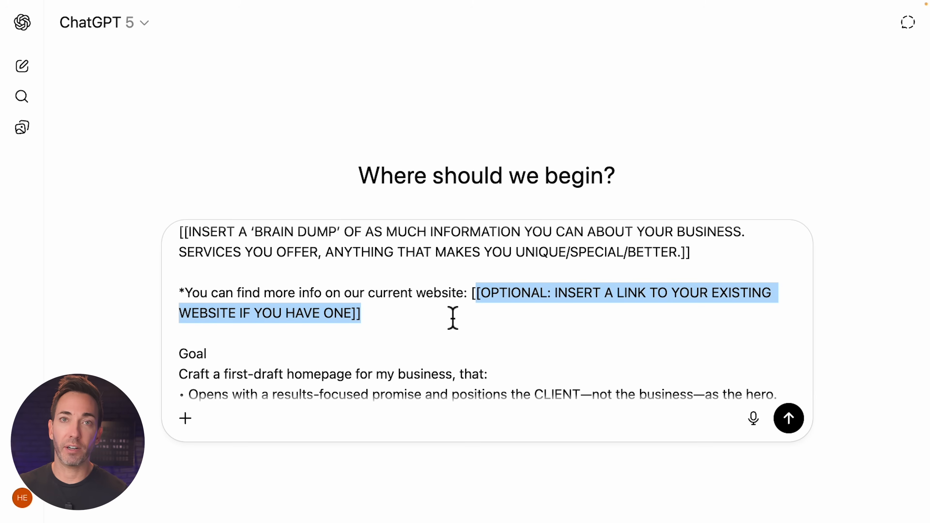
pyautogui.scroll(-4, 452, 318)
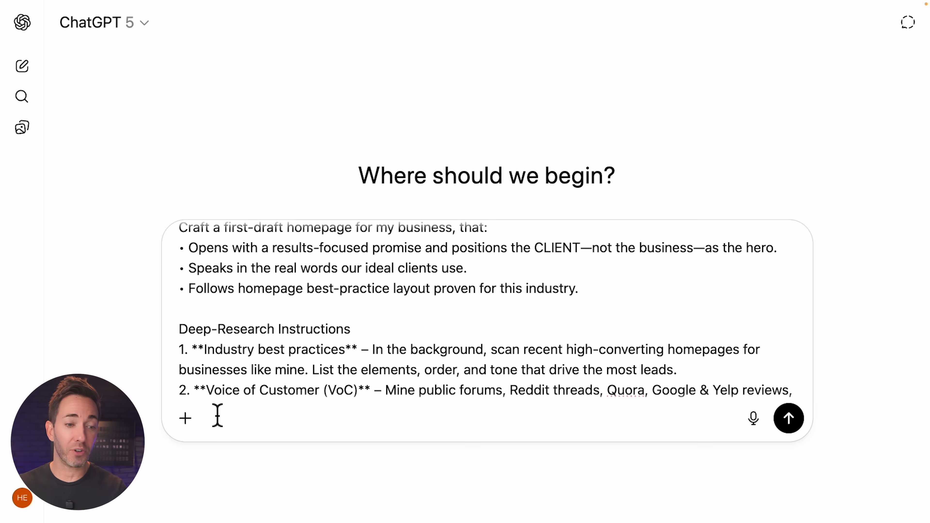
# Turn on Deep research mode for the homepage copywriting prompt.
pyautogui.click(186, 418)
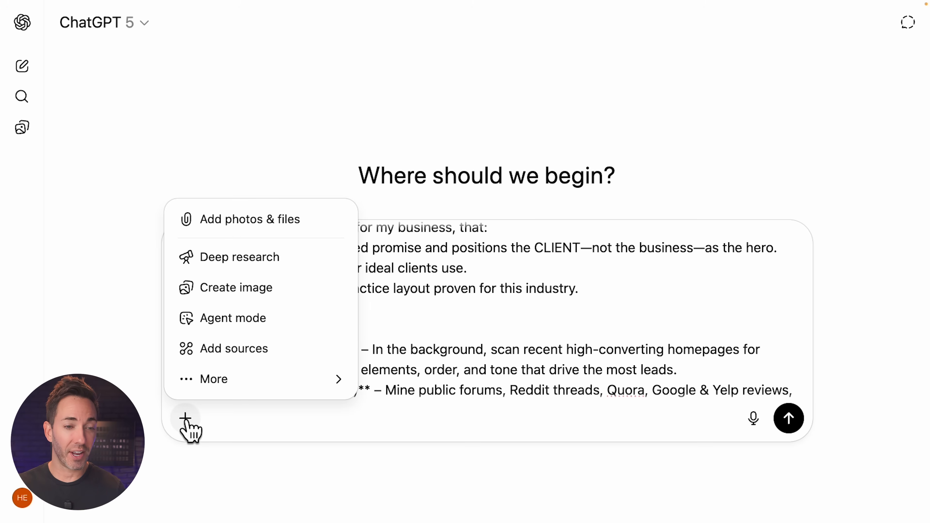
pyautogui.click(244, 258)
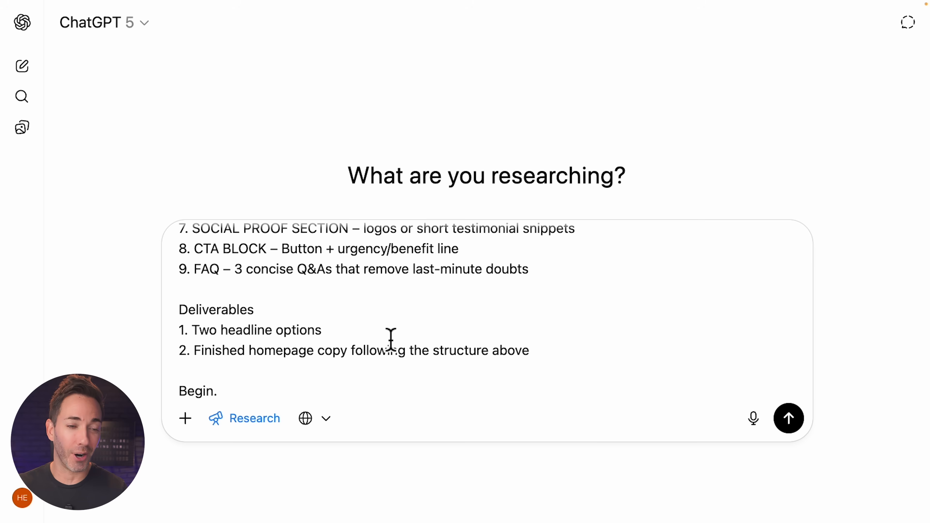
pyautogui.scroll(10, 392, 339)
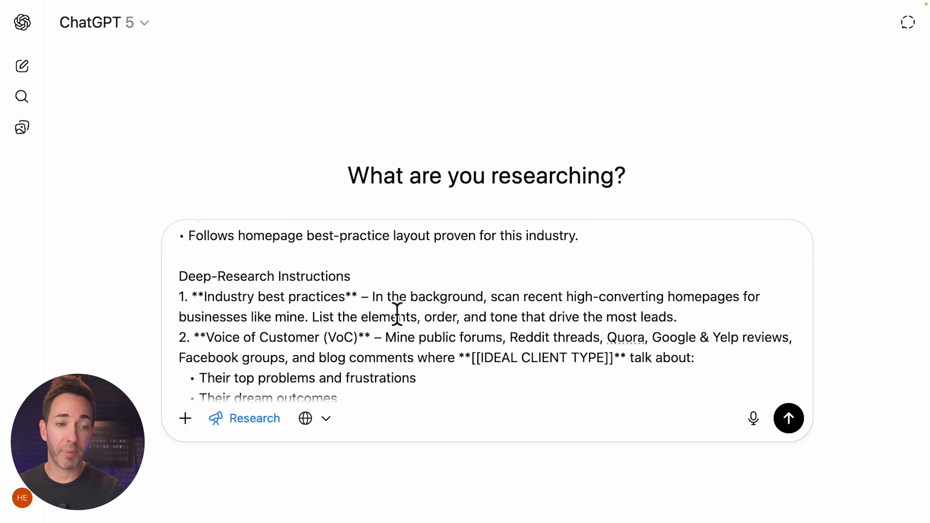
pyautogui.scroll(-2, 301, 342)
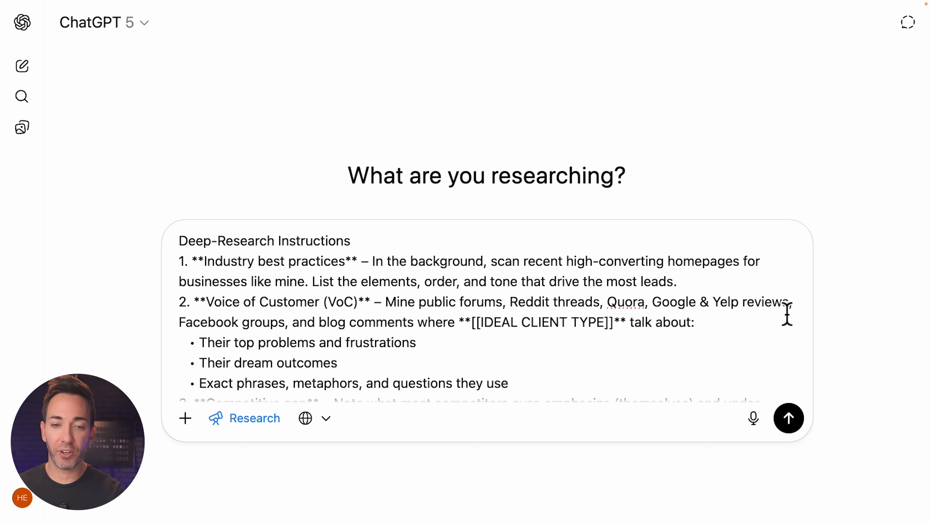
# Review the prompt down to 'Begin.', checking the [[IDEAL CLIENT TYPE]] placeholder.
pyautogui.moveTo(476, 333); pyautogui.dragTo(617, 337)
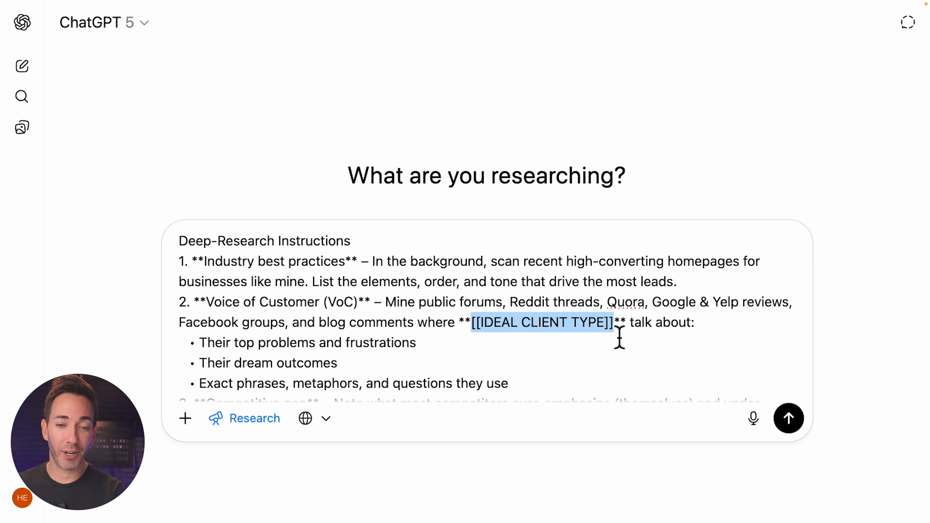
pyautogui.scroll(-1, 619, 337)
pyautogui.scroll(-5, 619, 337)
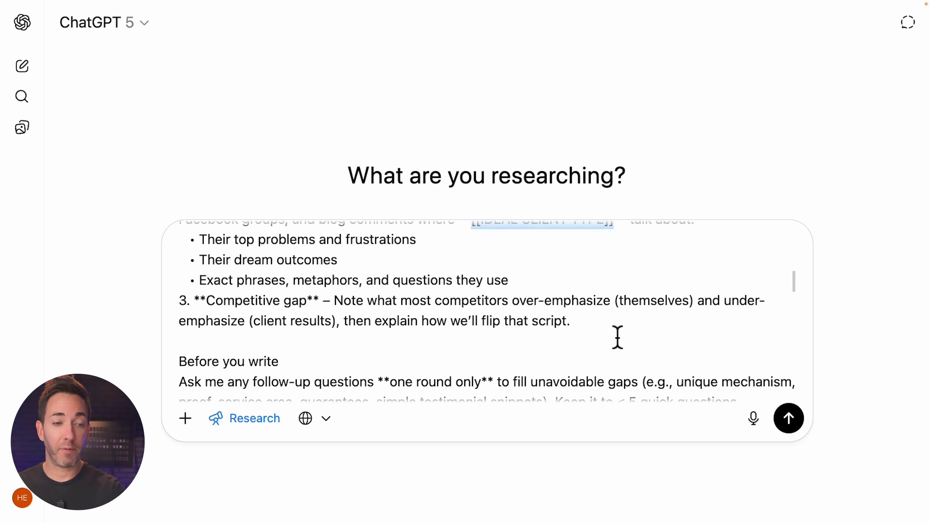
pyautogui.scroll(-5, 619, 337)
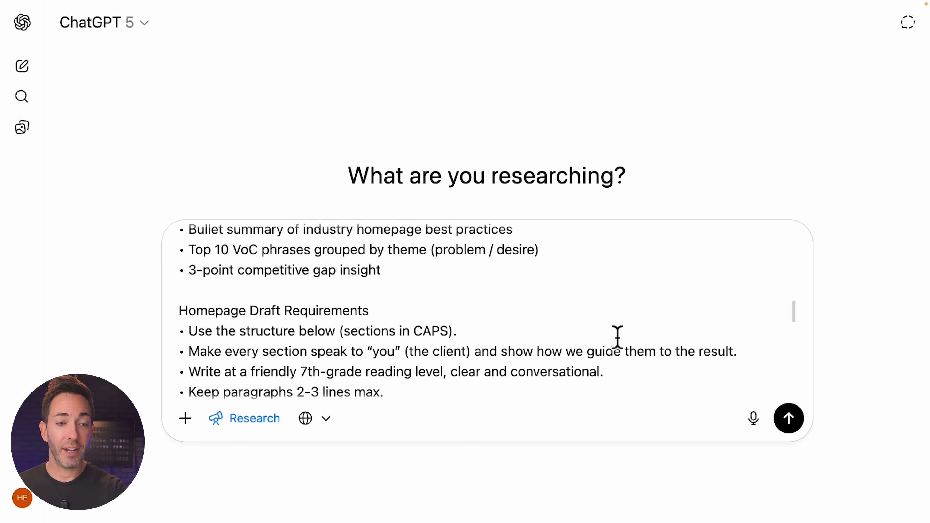
pyautogui.scroll(-2, 476, 295)
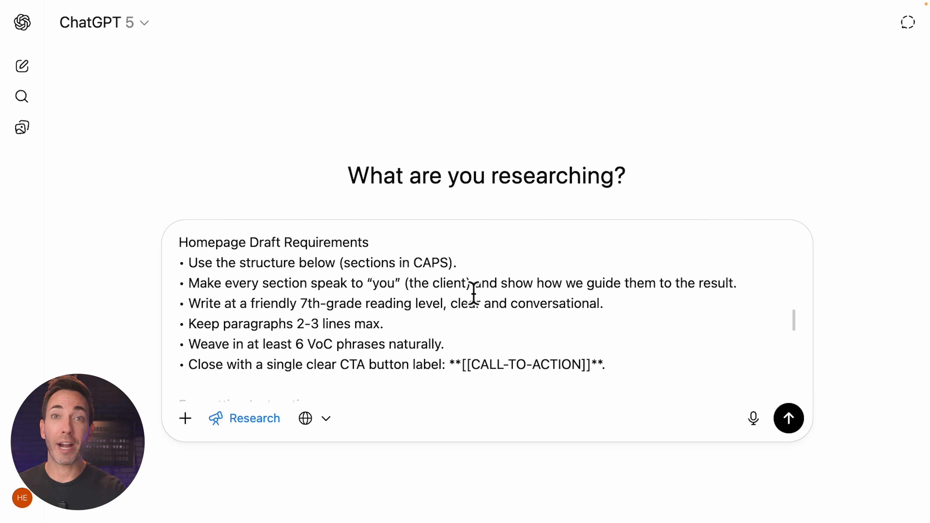
pyautogui.scroll(-6, 474, 293)
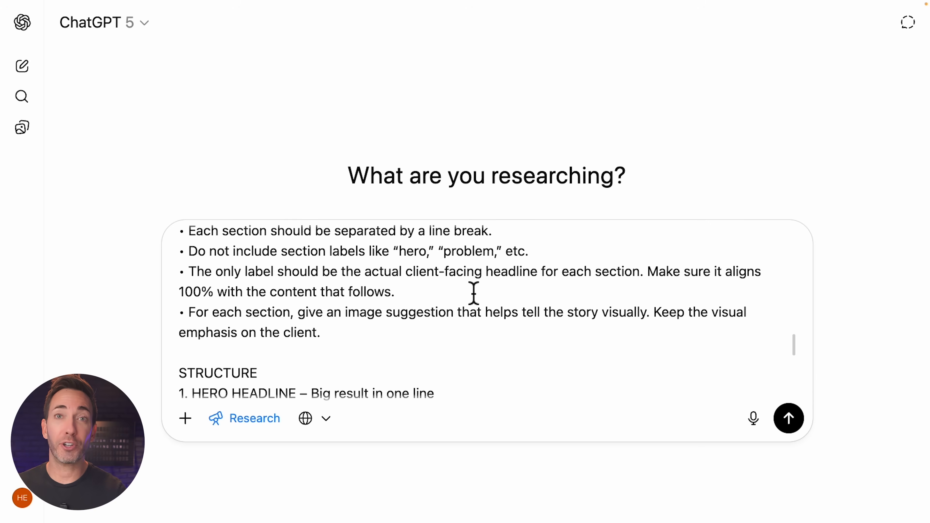
pyautogui.scroll(-2, 474, 293)
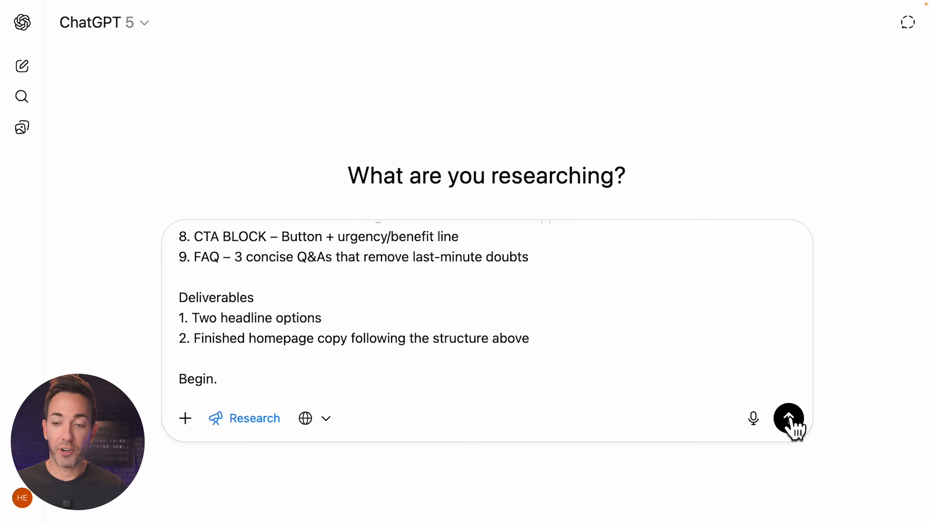
# Send the deep research prompt and read ChatGPT's five clarifying questions about TruNorth Coaching.
pyautogui.click(790, 418)
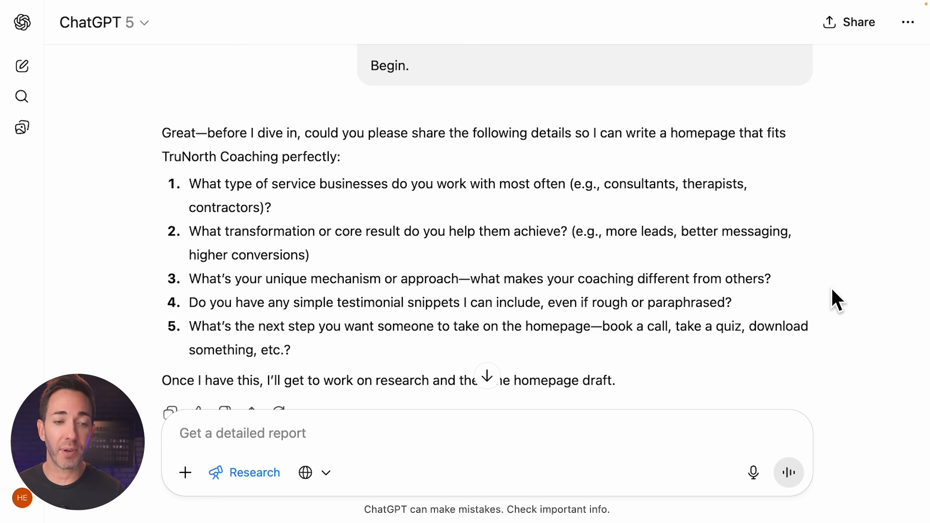
pyautogui.scroll(-3, 837, 300)
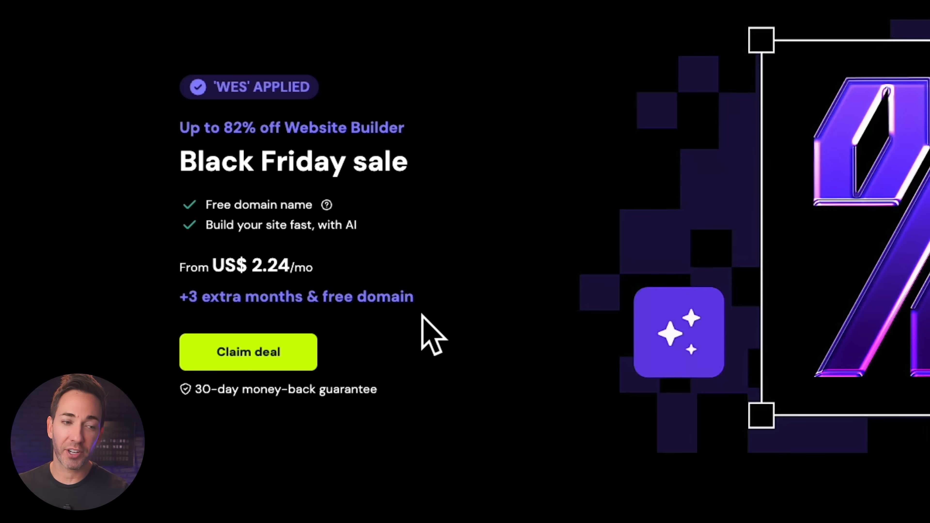
# Claim the Black Friday deal and add the Business Website Builder plan to the cart.
pyautogui.click(249, 357)
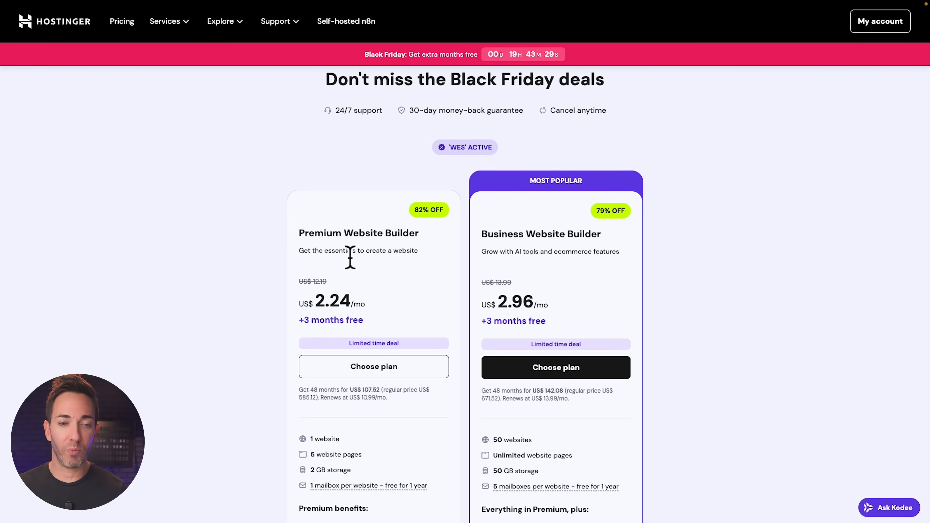
pyautogui.scroll(-1, 592, 257)
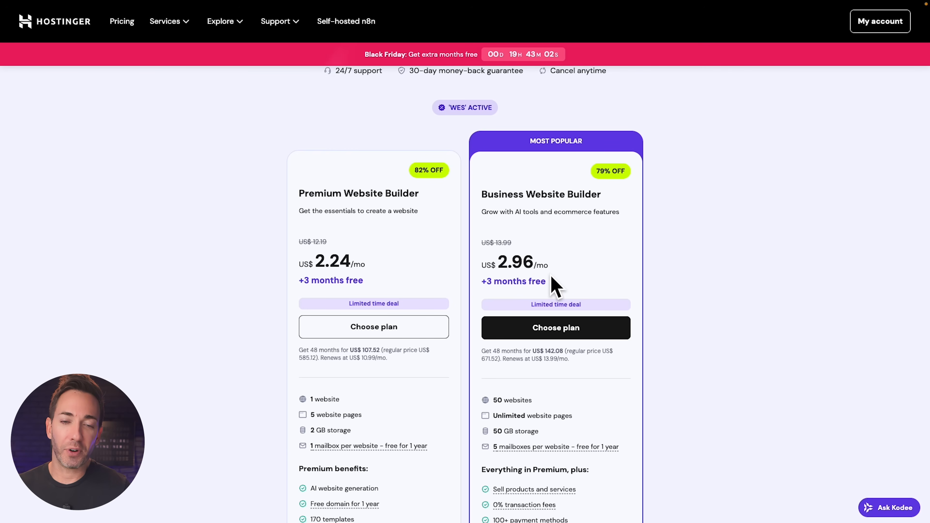
pyautogui.click(558, 330)
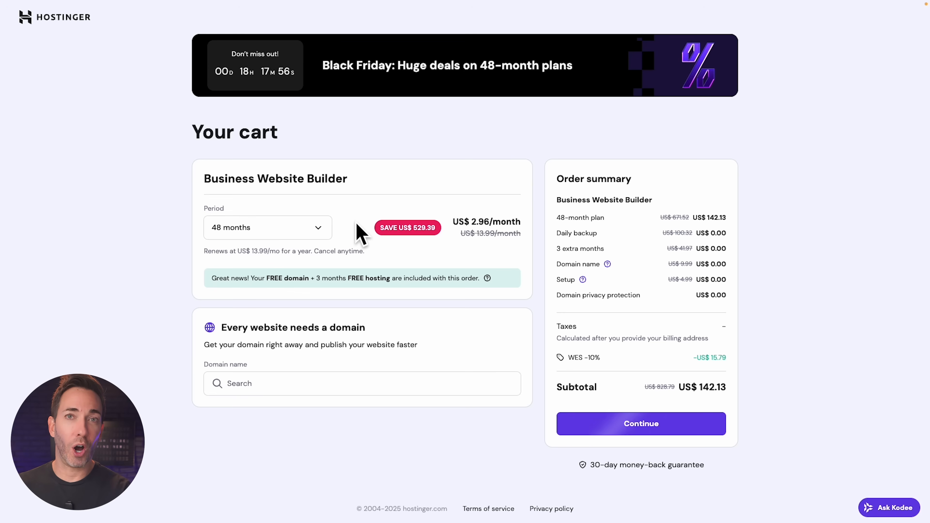
# Keep the 48-month period, search the domain trunorthcoaching.com, and continue past the cart.
pyautogui.click(315, 229)
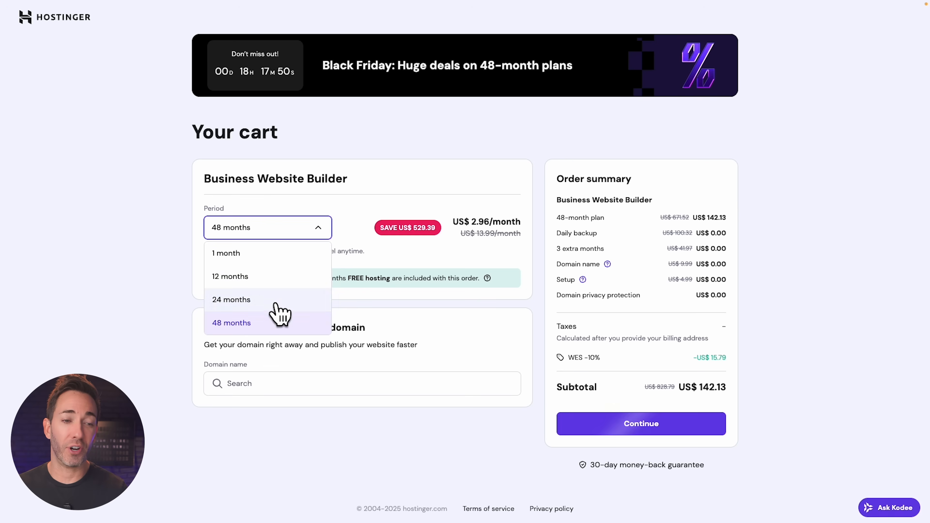
pyautogui.click(273, 323)
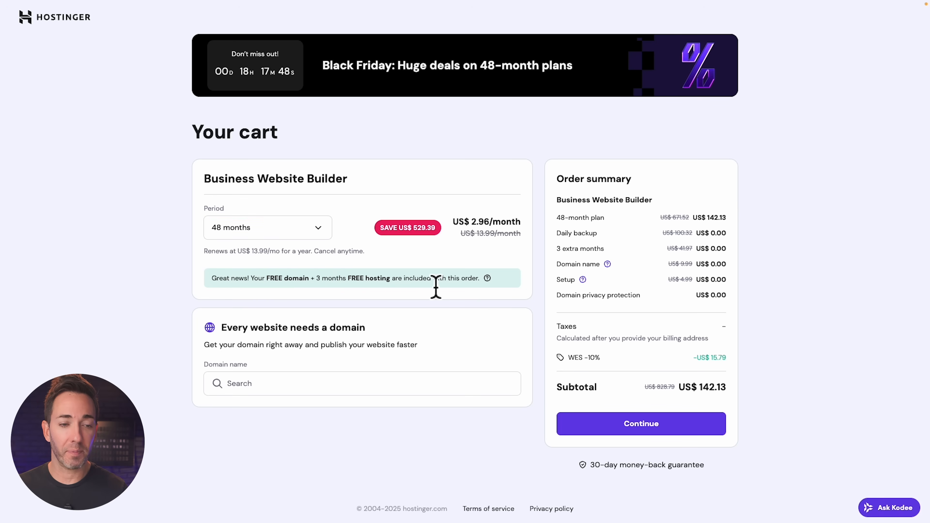
pyautogui.moveTo(271, 284); pyautogui.dragTo(392, 284)
pyautogui.click(346, 346)
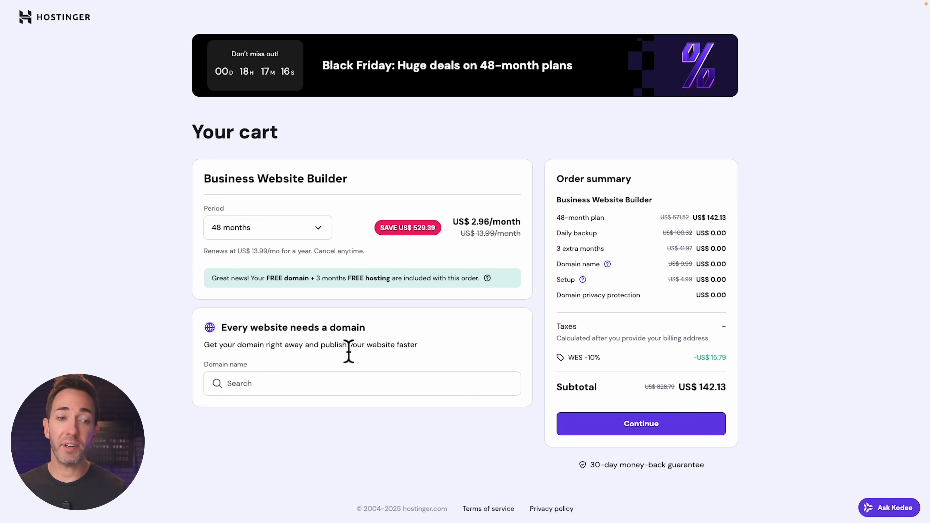
pyautogui.click(267, 385)
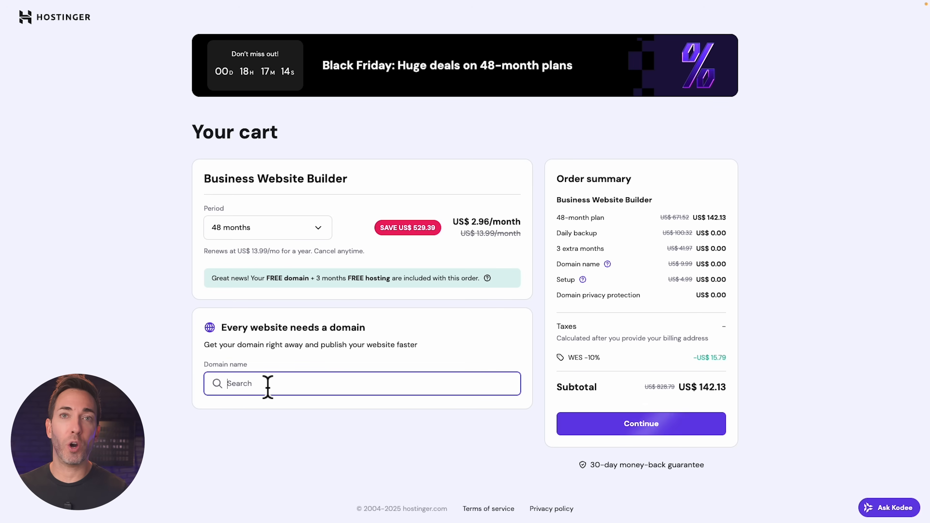
pyautogui.write('trunorthcoaching.com')
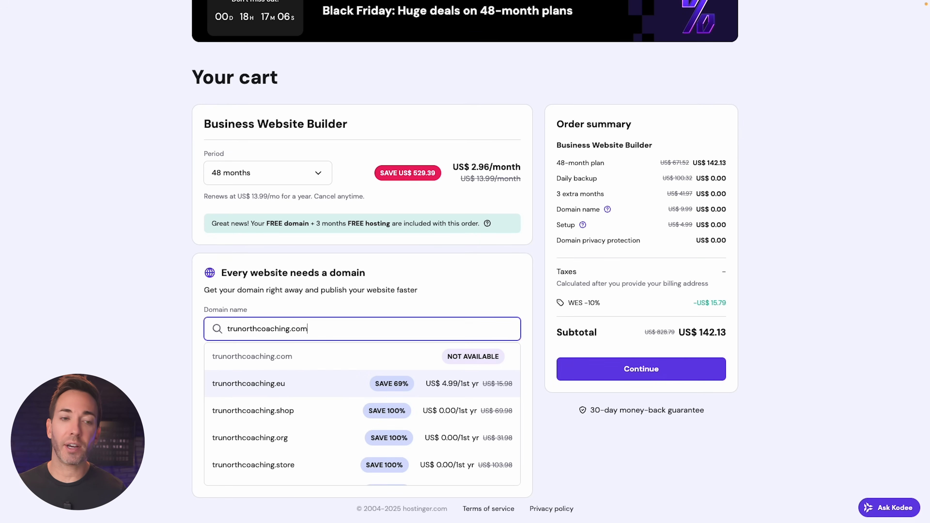
pyautogui.scroll(2, 484, 385)
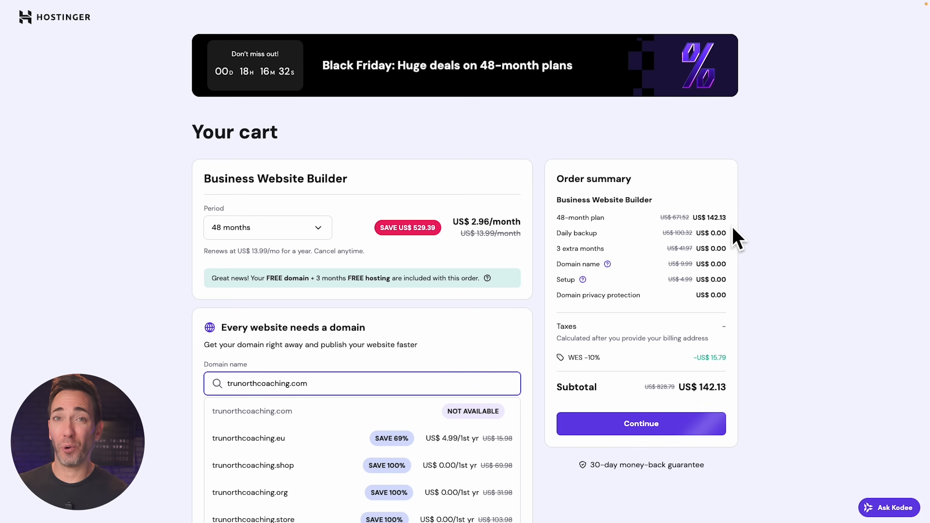
pyautogui.click(672, 445)
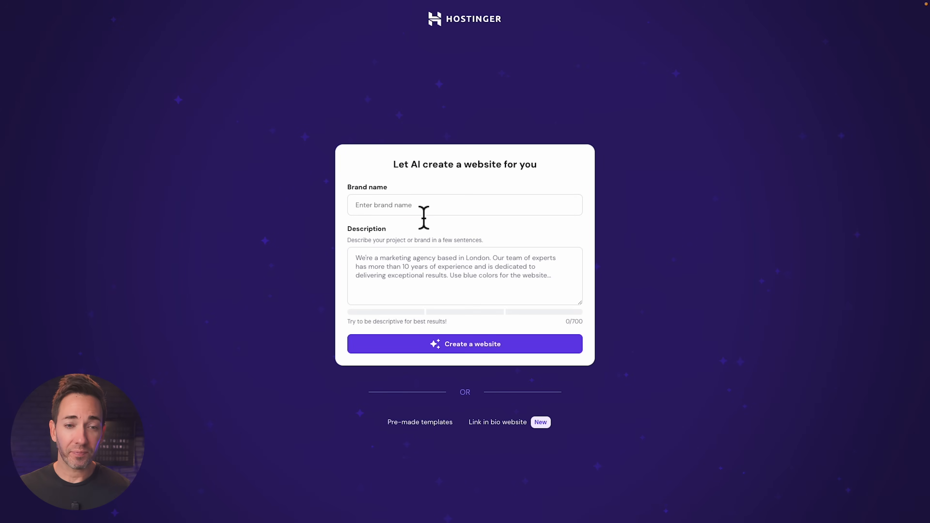
# Generate an AI site named 'TruNorth Coaching', described as coaching C-Suite Executives up the corporate ladder.
pyautogui.click(423, 212)
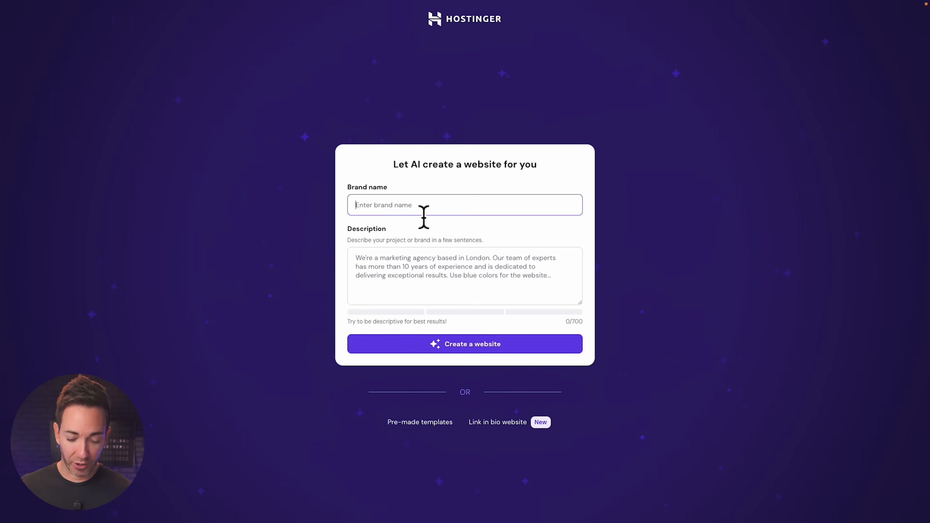
pyautogui.write('TruNorth Coachin')
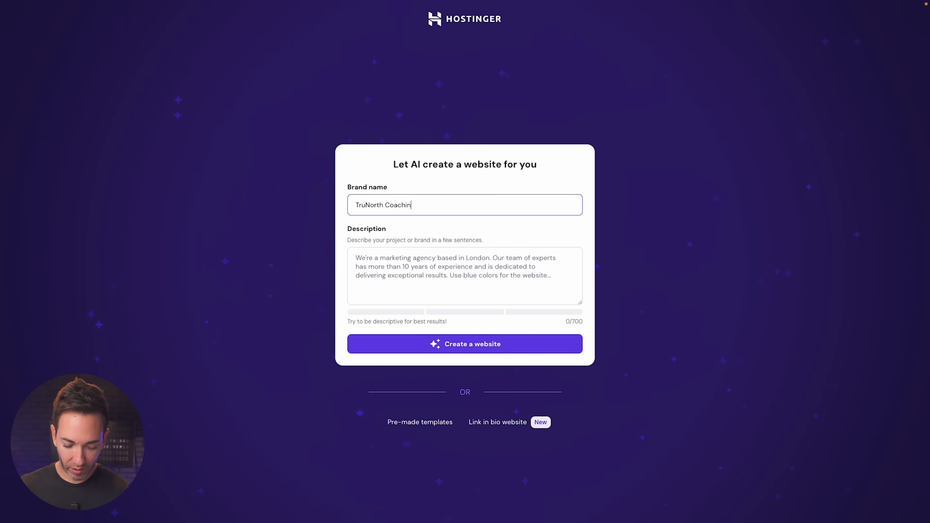
pyautogui.write('g')
pyautogui.click(427, 276)
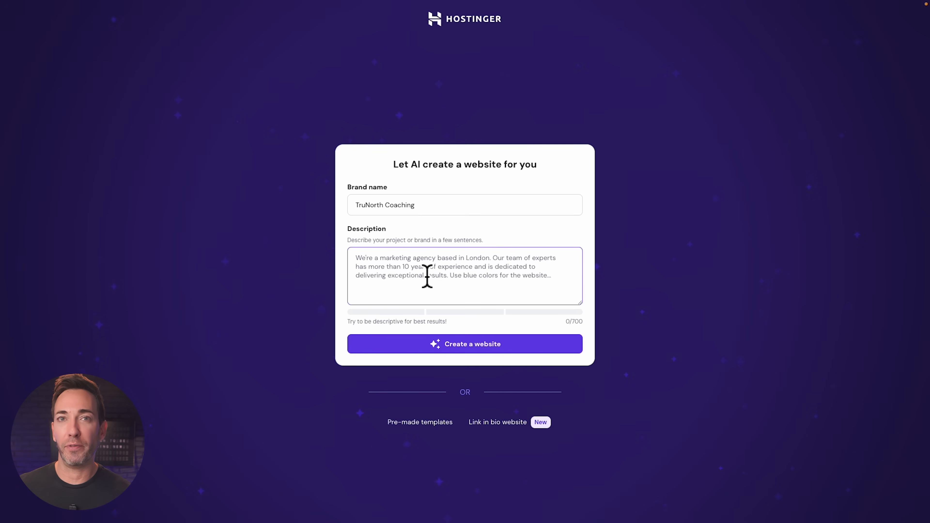
pyautogui.write('Caochin')
pyautogui.write('g services for high level C-Suite Executives to move up the corporate ladder')
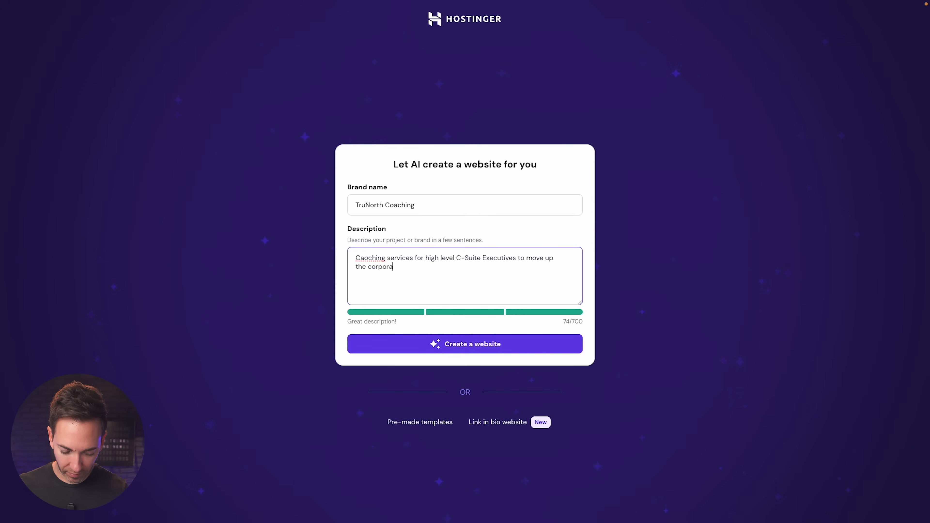
pyautogui.click(462, 346)
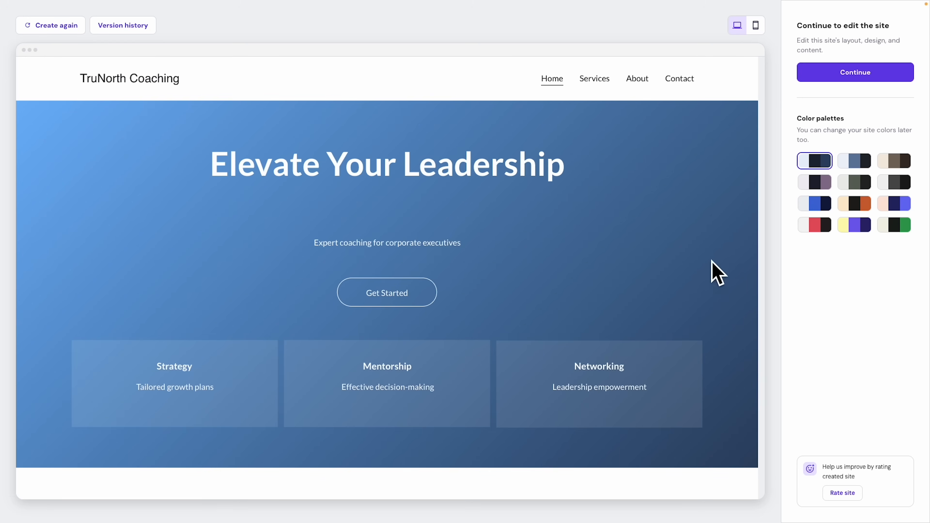
# Review the generated site preview and try the red and black colour palette.
pyautogui.scroll(-3, 730, 237)
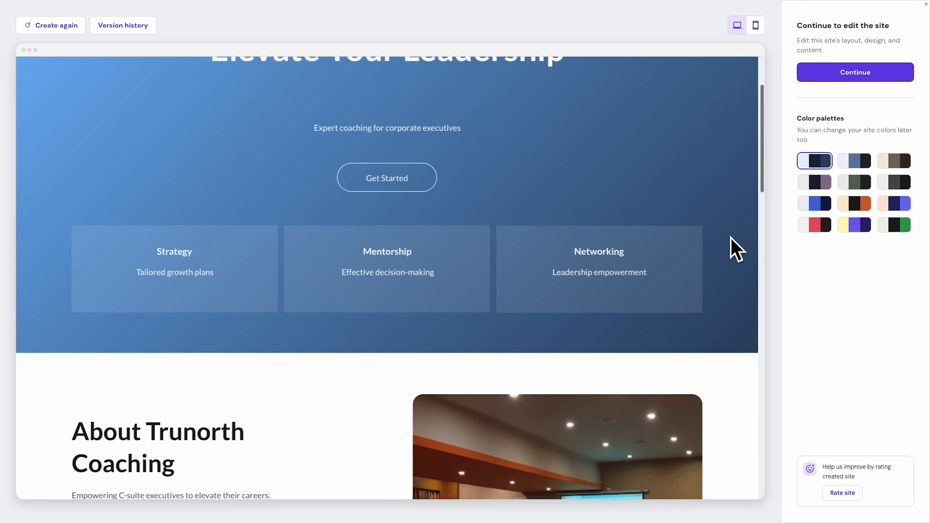
pyautogui.scroll(3, 731, 250)
pyautogui.scroll(-5, 732, 248)
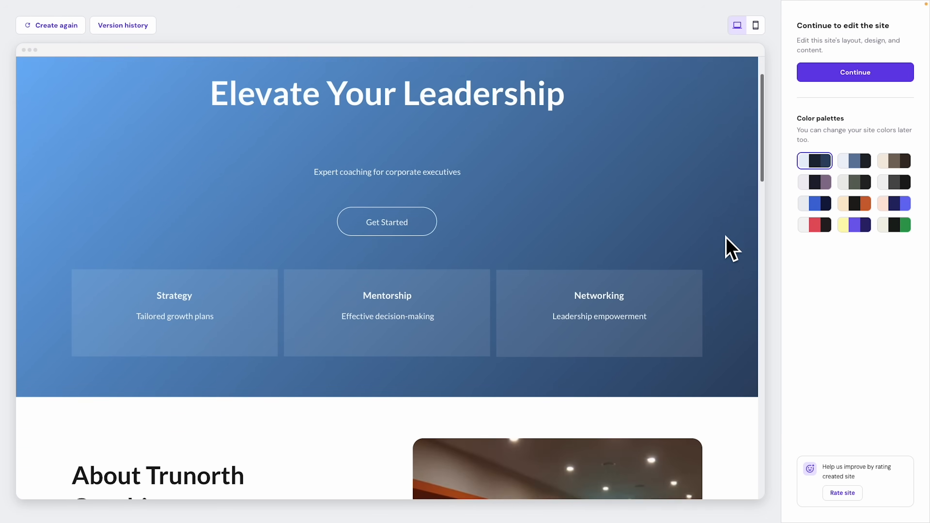
pyautogui.scroll(-10, 727, 240)
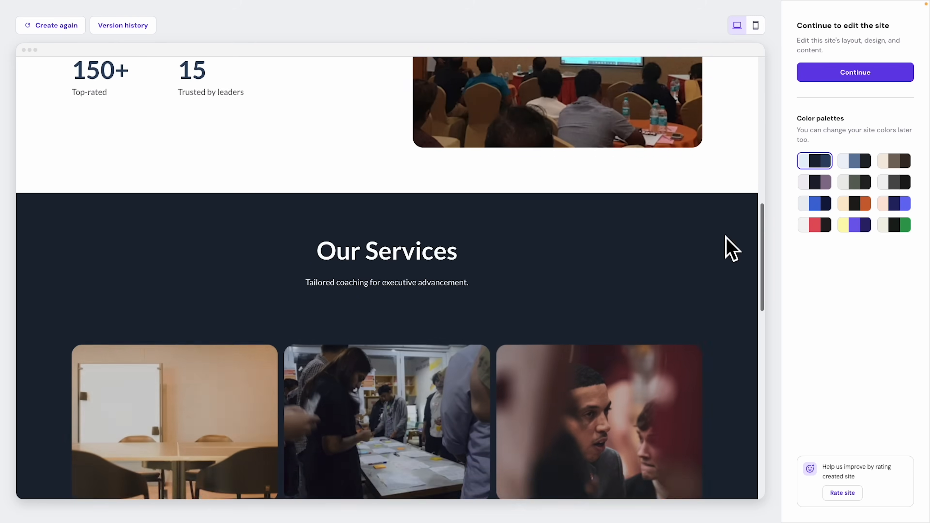
pyautogui.scroll(-10, 727, 238)
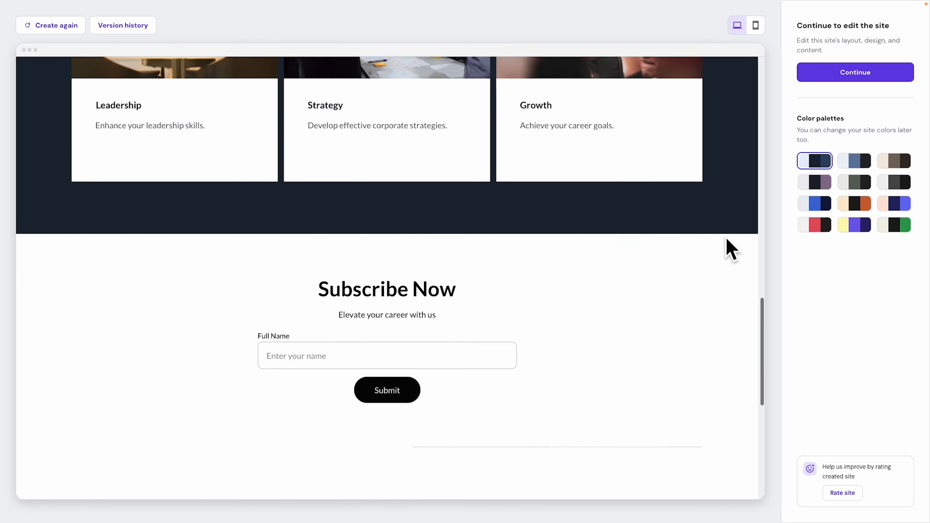
pyautogui.scroll(-5, 727, 241)
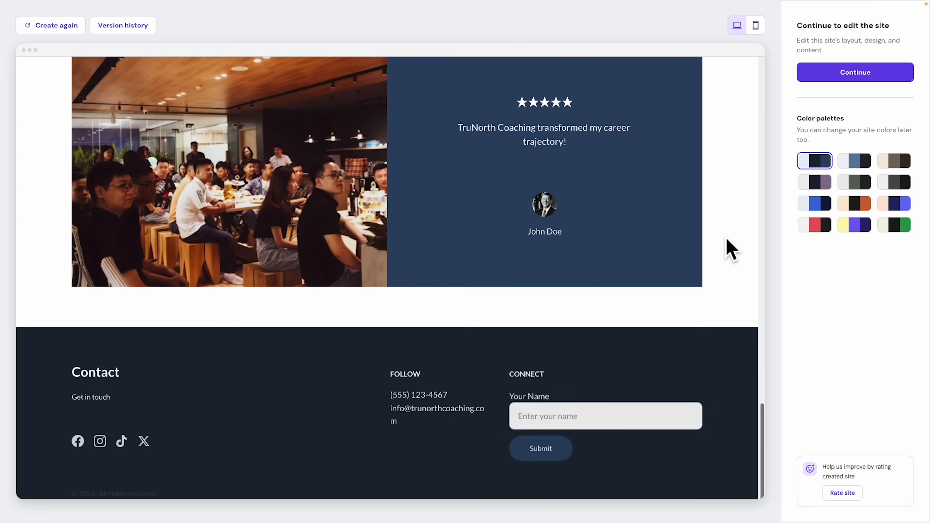
pyautogui.scroll(15, 727, 240)
pyautogui.scroll(8, 727, 240)
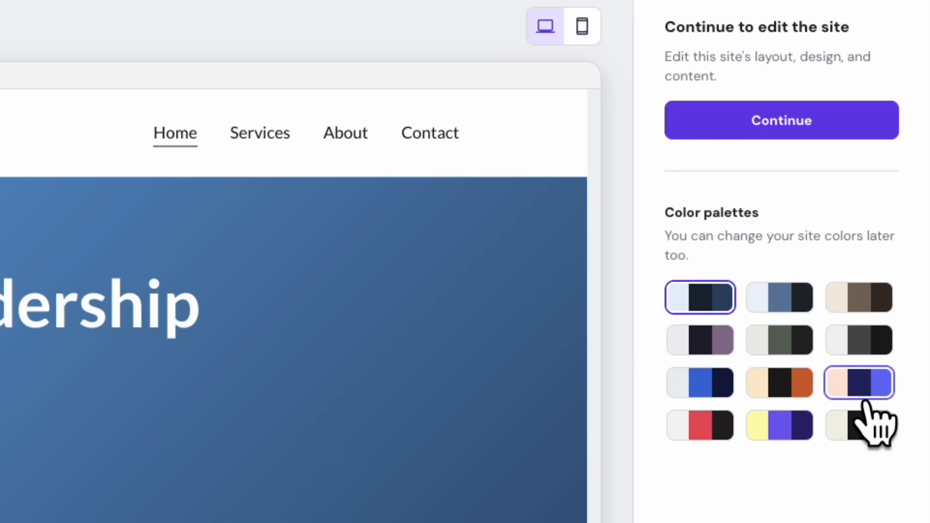
pyautogui.click(718, 423)
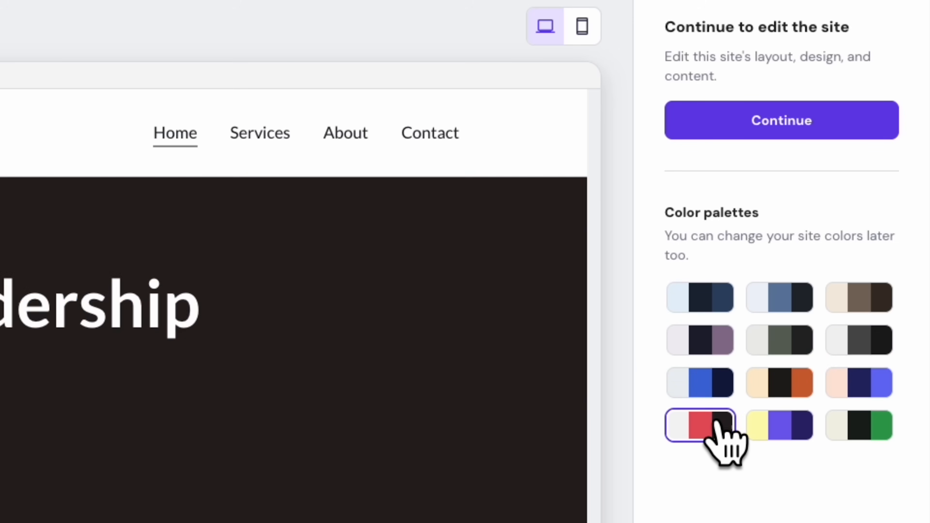
pyautogui.scroll(-15, 310, 438)
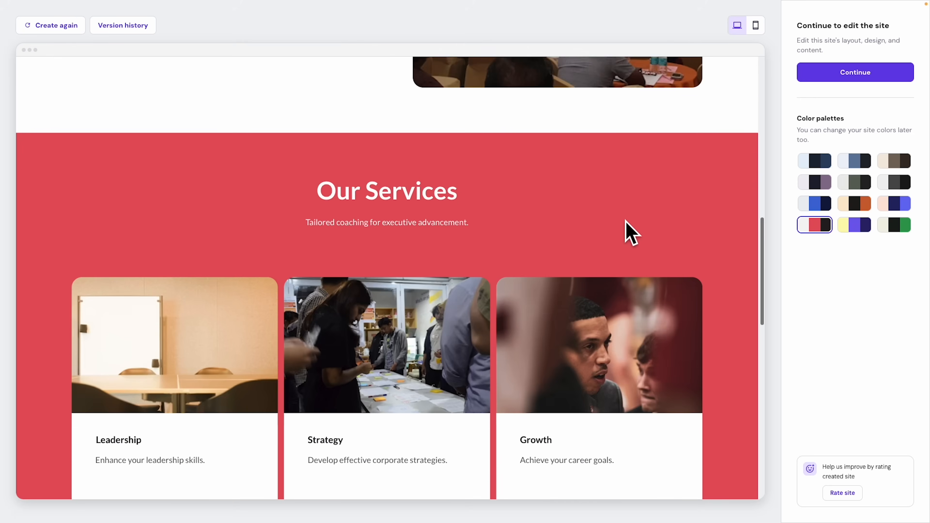
pyautogui.scroll(-10, 625, 220)
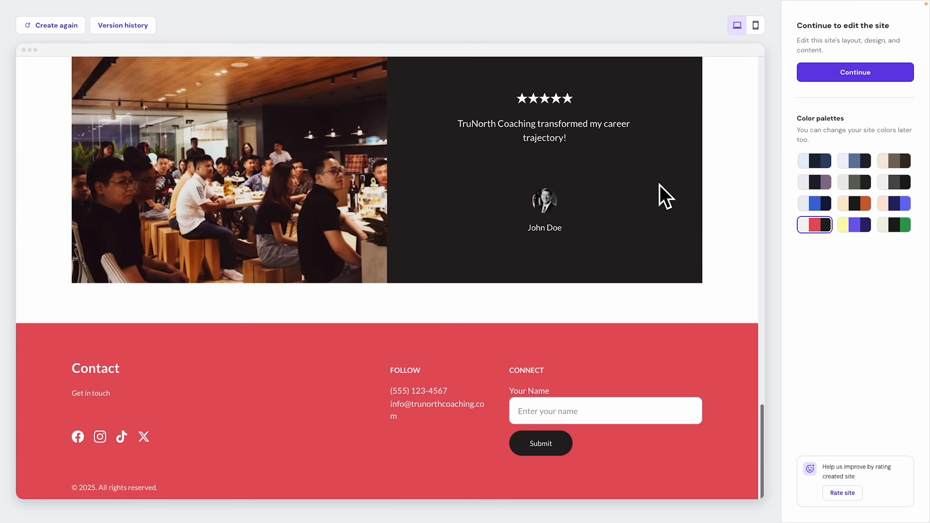
pyautogui.scroll(15, 664, 196)
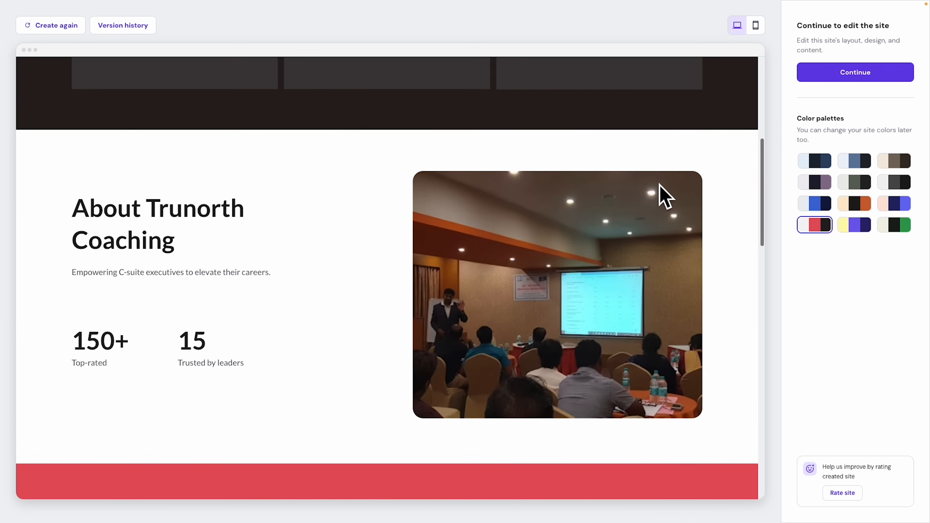
pyautogui.scroll(5, 664, 196)
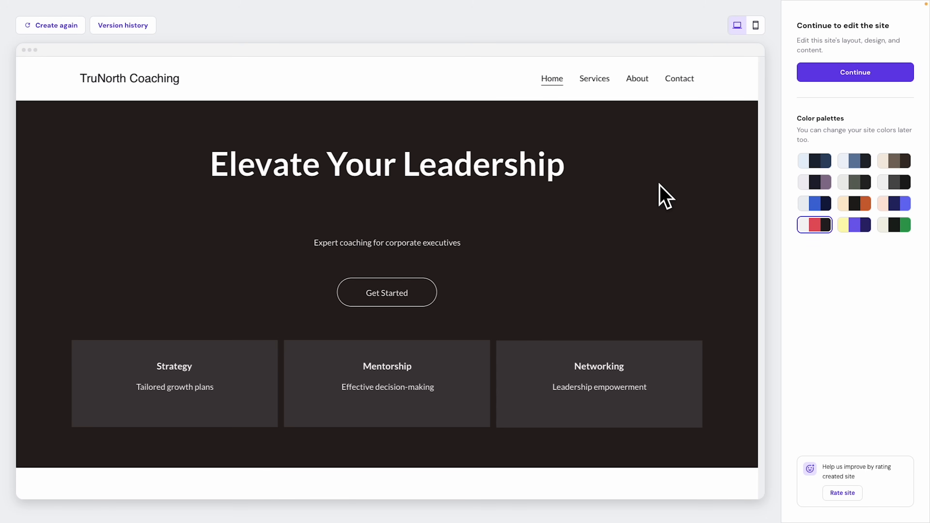
# Try the yellow and purple palette, then settle on the green and black palette.
pyautogui.click(856, 225)
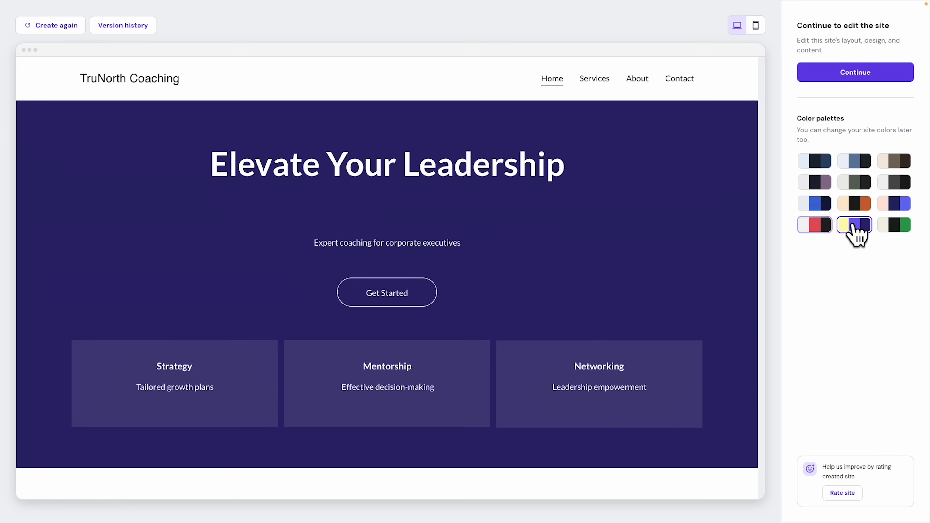
pyautogui.scroll(-10, 748, 224)
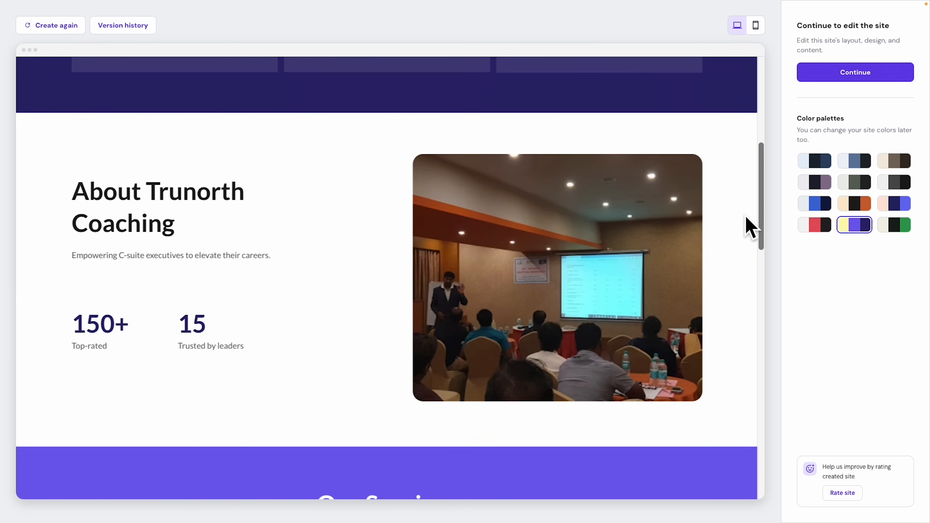
pyautogui.click(903, 226)
pyautogui.scroll(10, 721, 240)
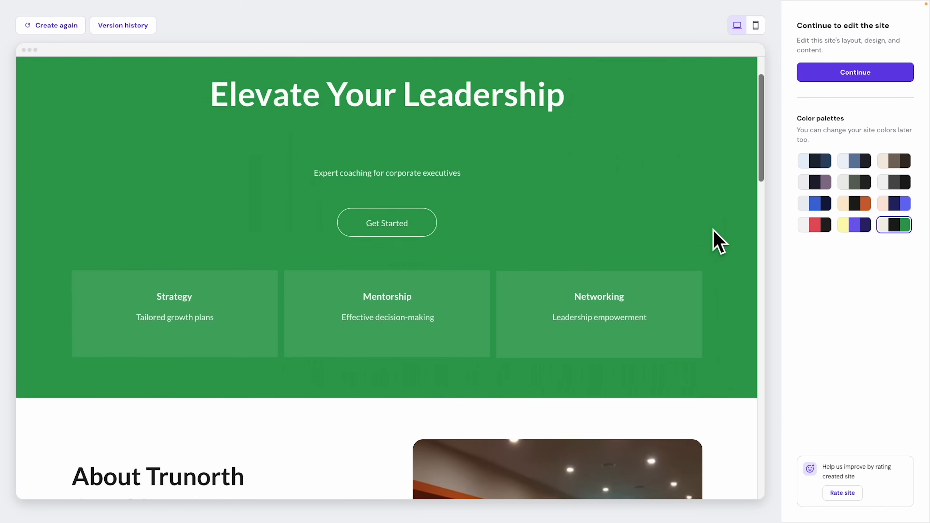
pyautogui.scroll(-20, 714, 231)
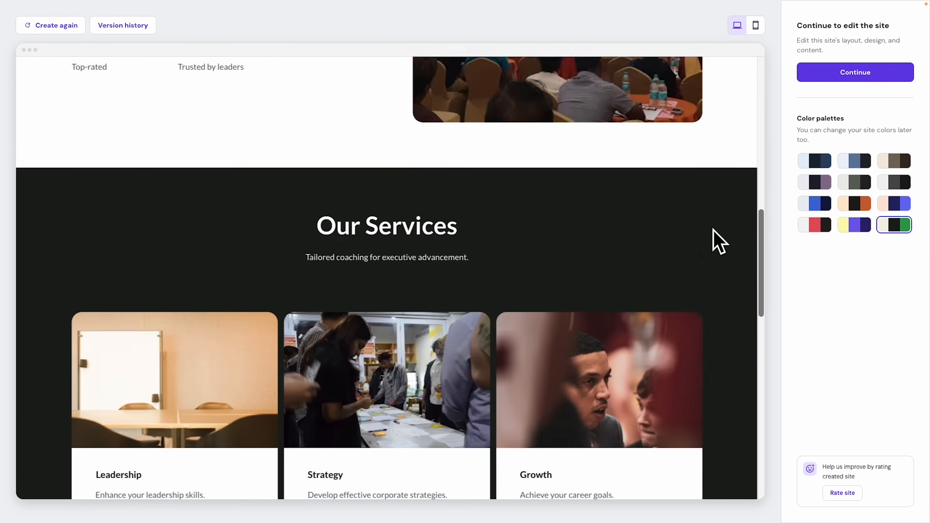
pyautogui.scroll(20, 714, 231)
pyautogui.scroll(8, 718, 242)
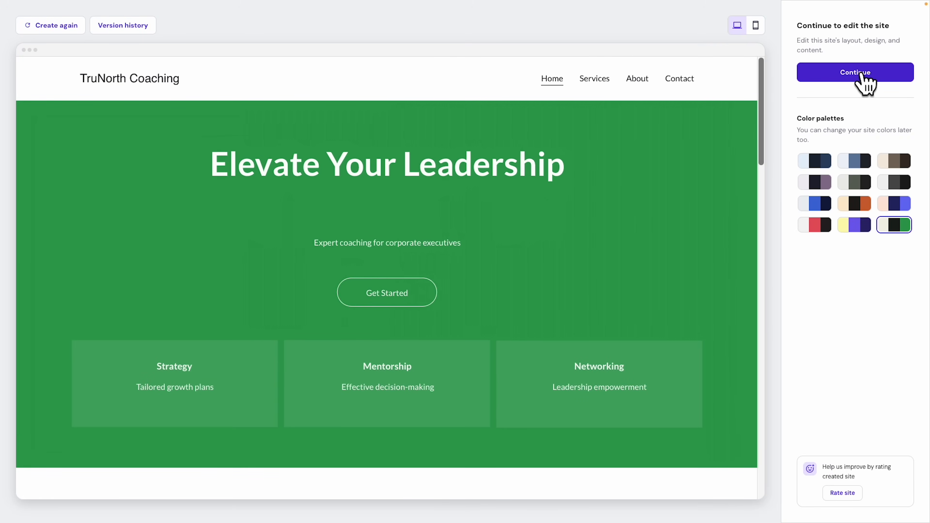
# Enter the editor and look over the green 'Elevate Your Leadership' homepage.
pyautogui.click(865, 83)
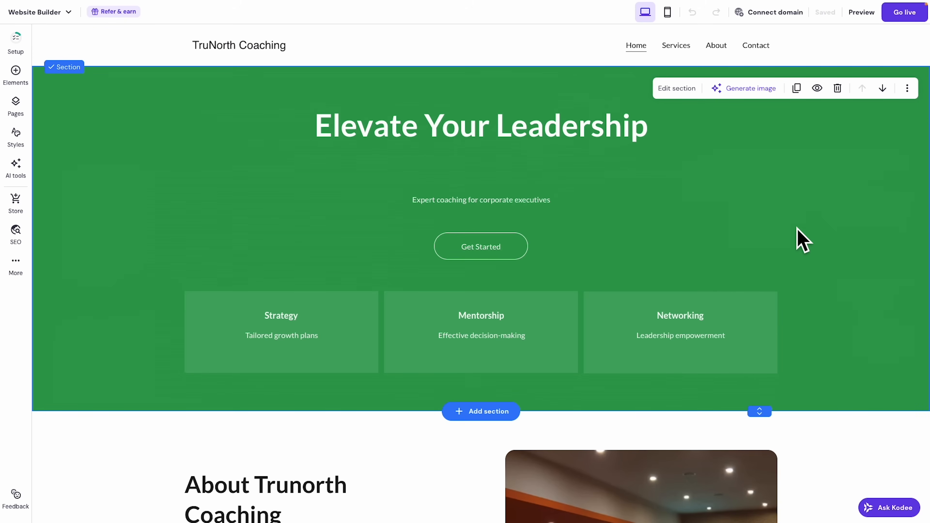
pyautogui.scroll(-10, 797, 228)
pyautogui.scroll(10, 799, 239)
pyautogui.moveTo(492, 11)
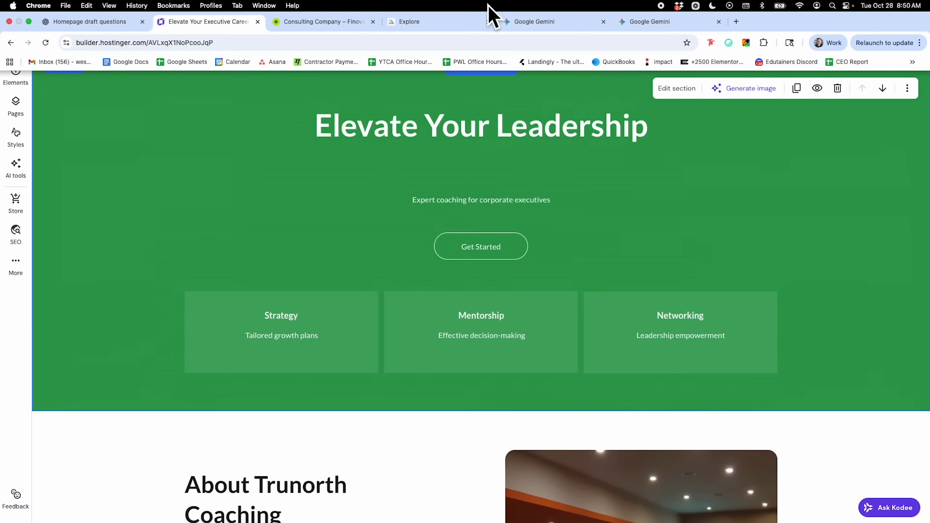
pyautogui.click(324, 23)
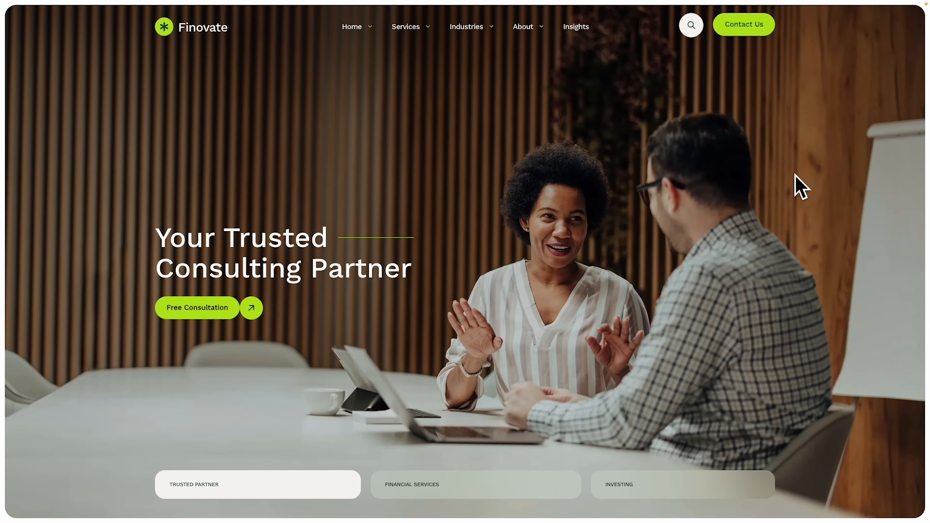
pyautogui.scroll(-8, 799, 187)
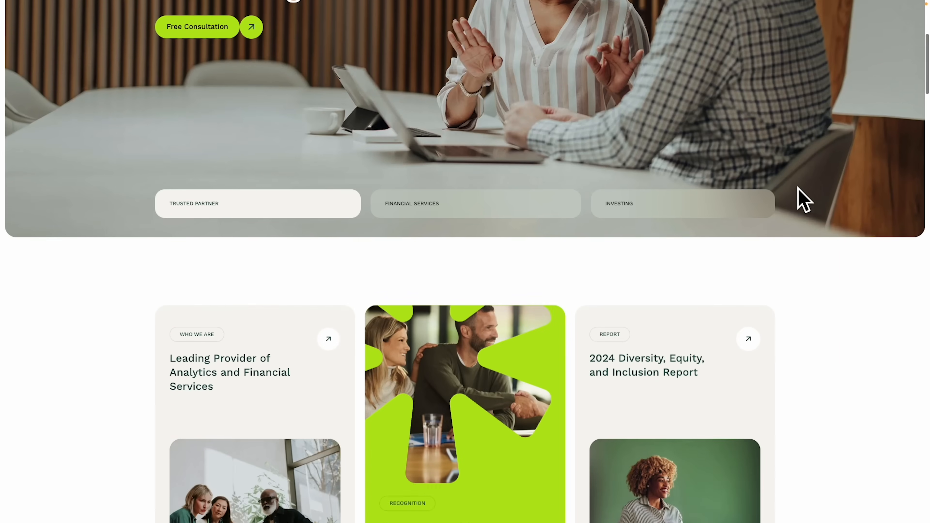
pyautogui.scroll(-19, 799, 188)
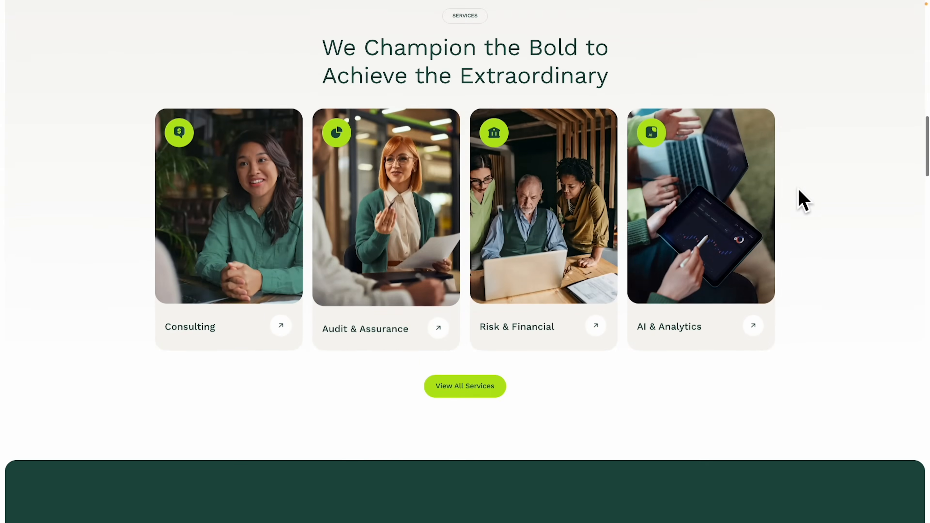
pyautogui.scroll(-15, 799, 190)
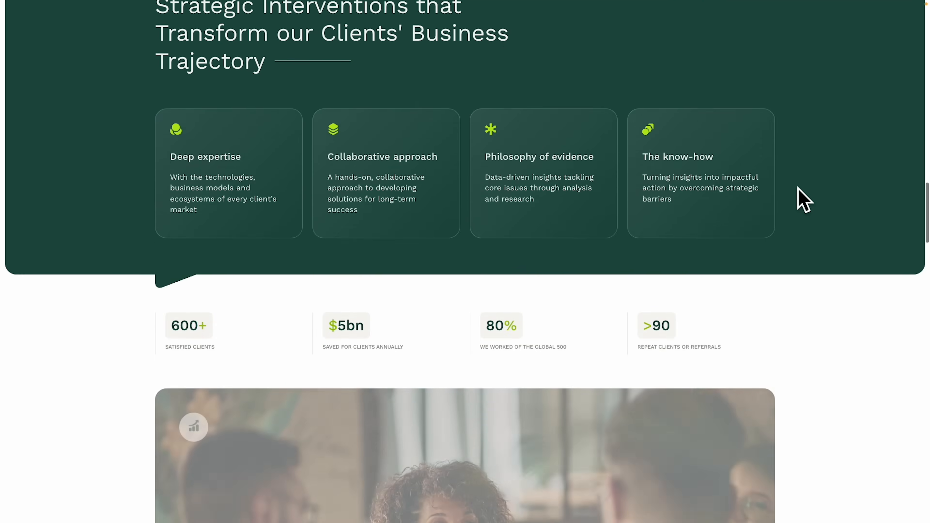
pyautogui.scroll(-17, 799, 190)
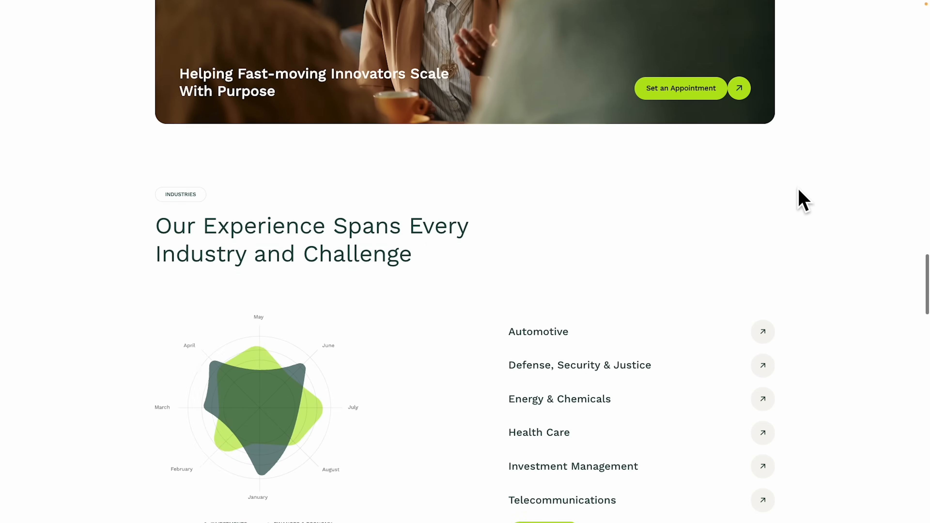
pyautogui.scroll(-17, 803, 199)
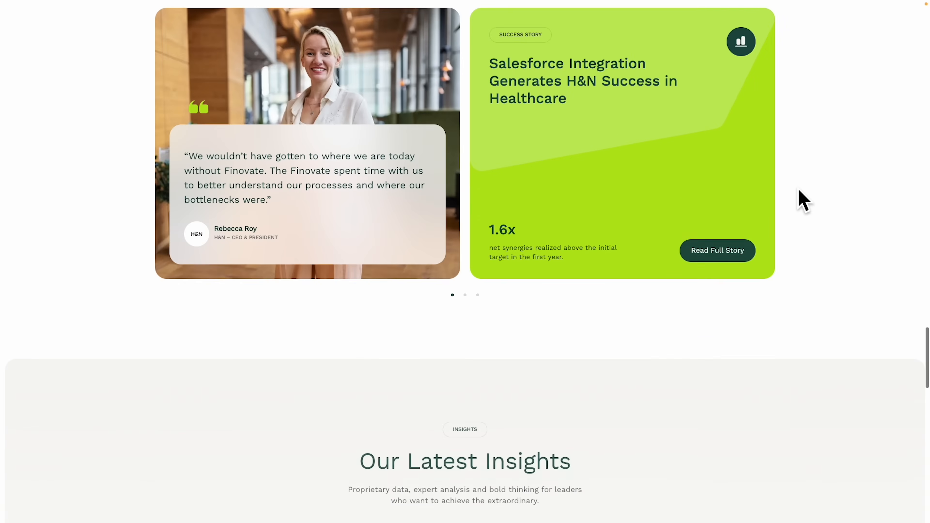
pyautogui.scroll(-10, 804, 200)
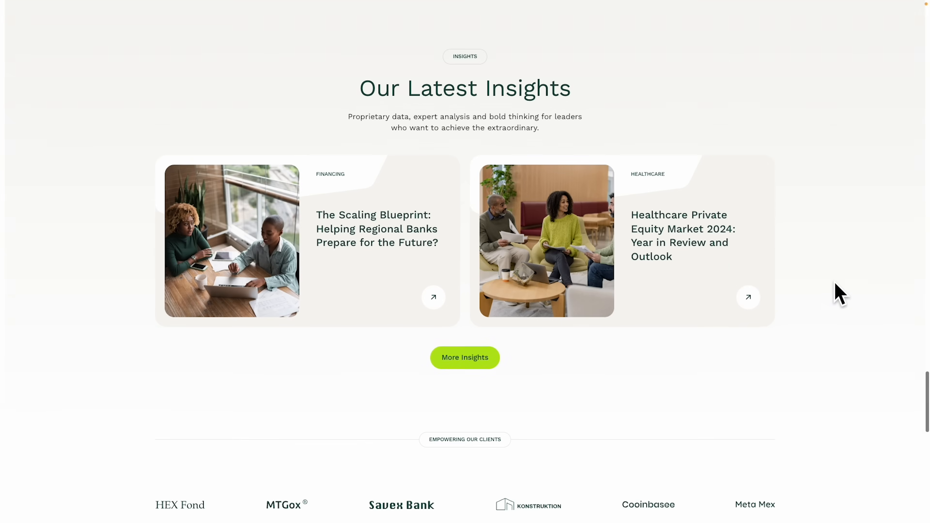
pyautogui.scroll(-15, 834, 282)
pyautogui.scroll(8, 835, 283)
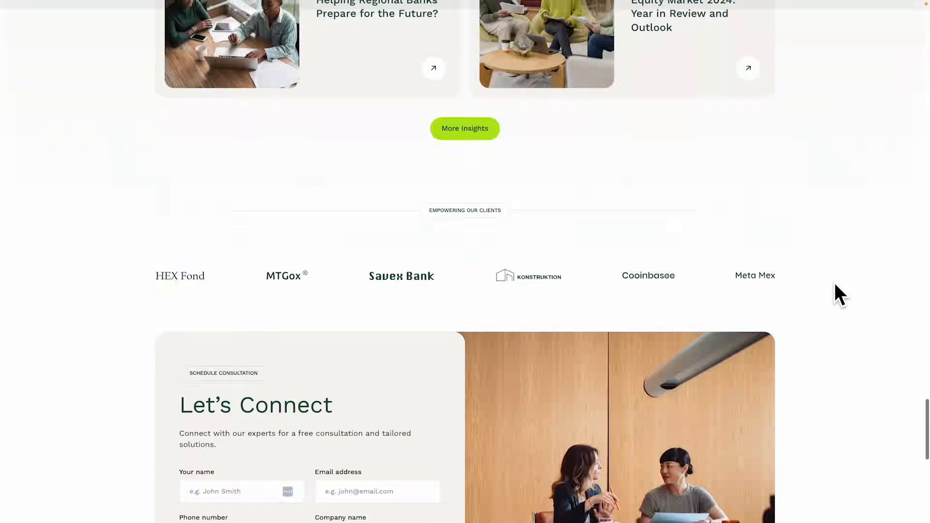
pyautogui.scroll(20, 834, 283)
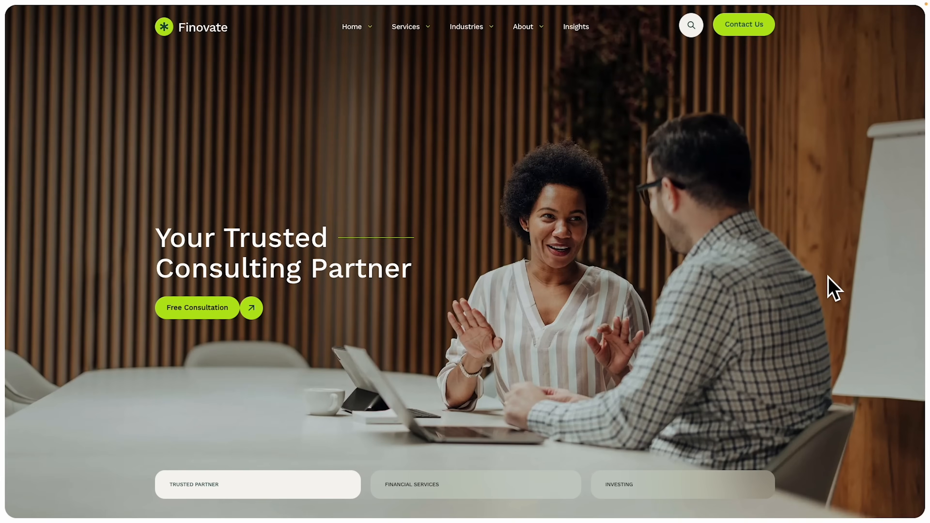
pyautogui.click(207, 23)
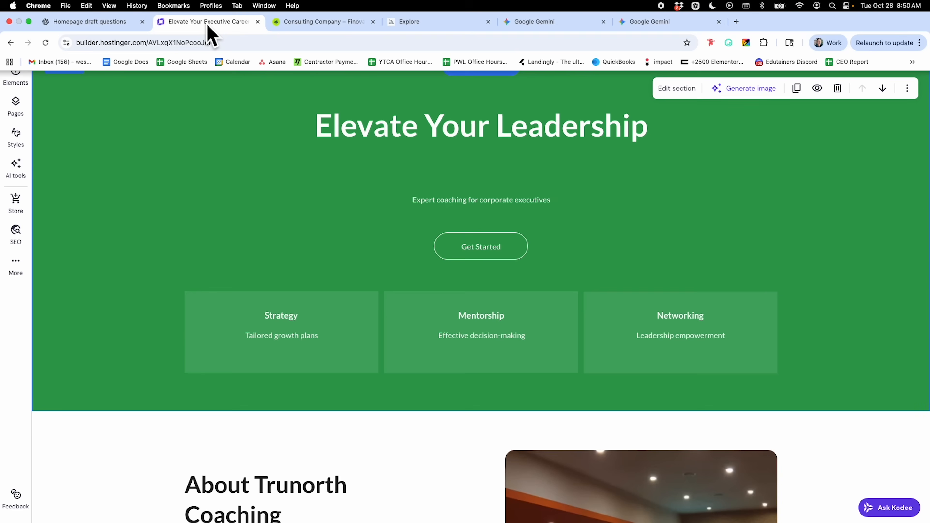
pyautogui.click(348, 26)
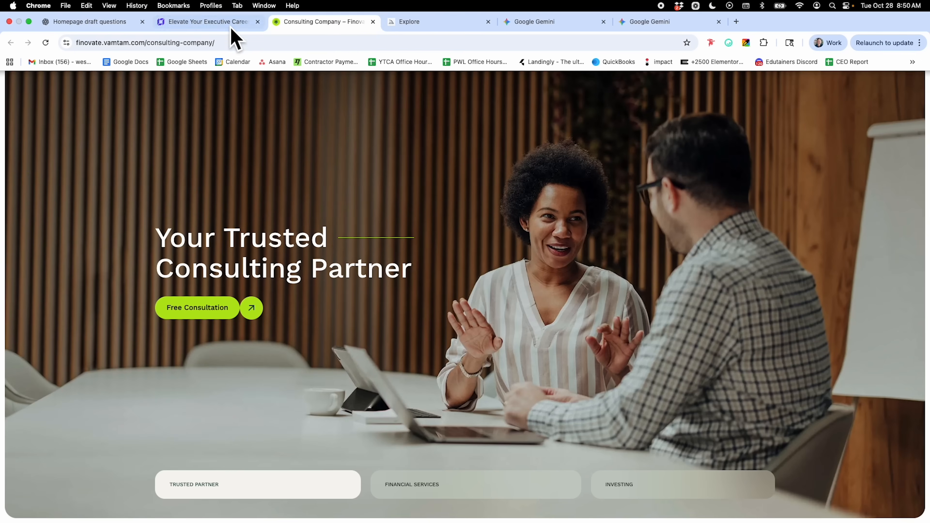
pyautogui.click(215, 22)
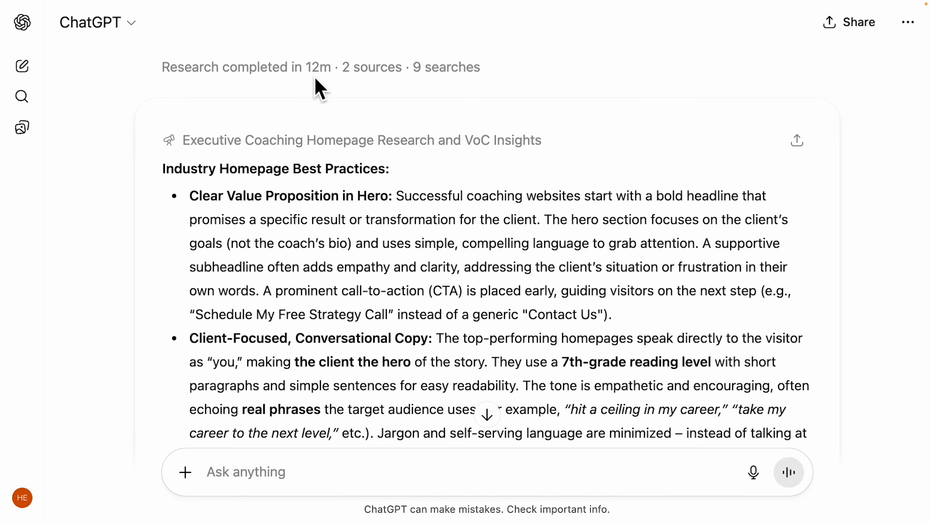
# Copy 'Break Through Your Career Ceiling' from Headline Option 1 and return to the Website Builder.
pyautogui.scroll(-5, 383, 153)
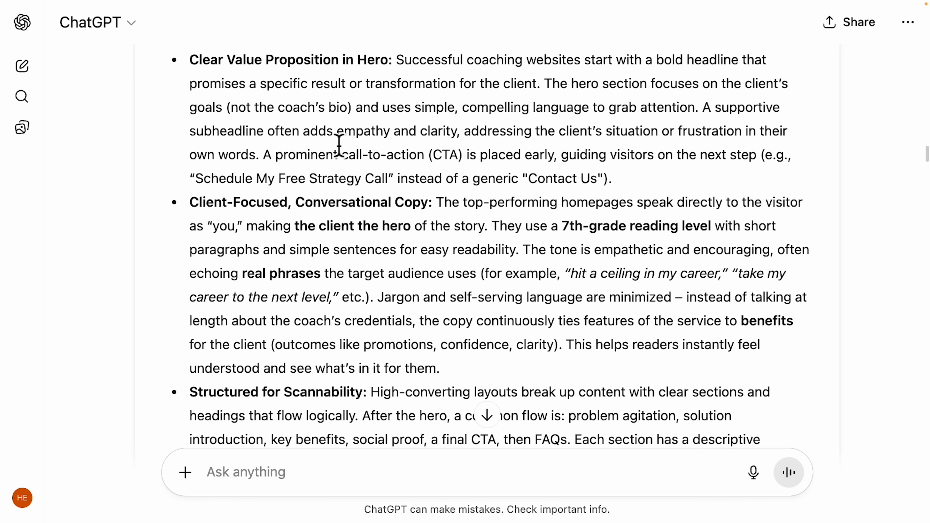
pyautogui.scroll(-9, 449, 170)
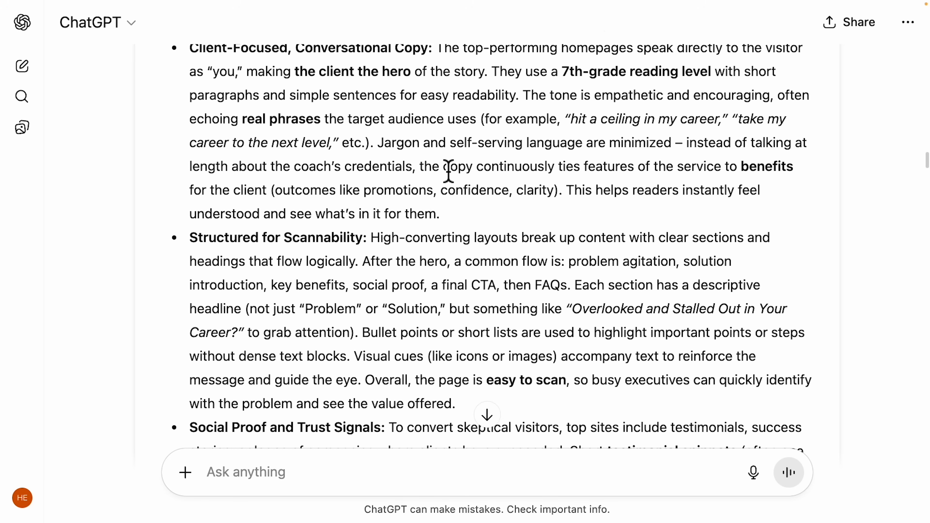
pyautogui.scroll(-14, 449, 170)
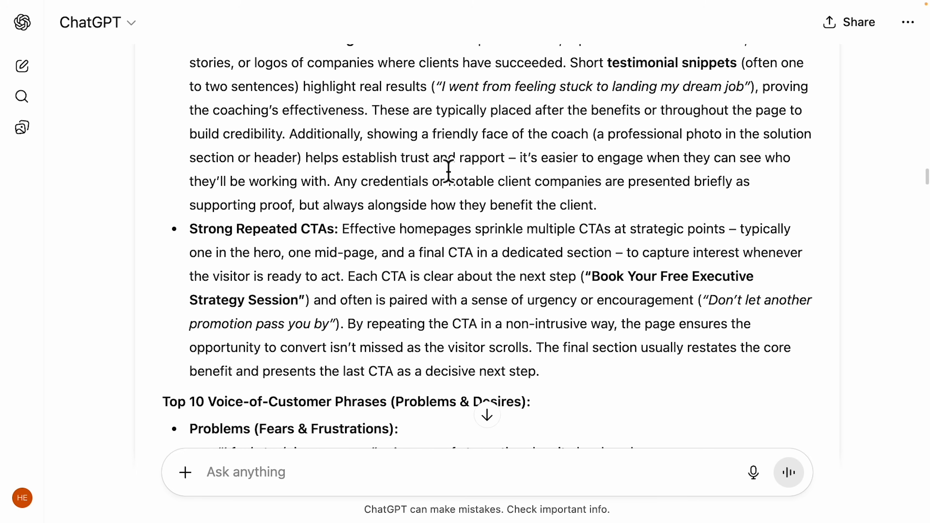
pyautogui.scroll(-20, 448, 170)
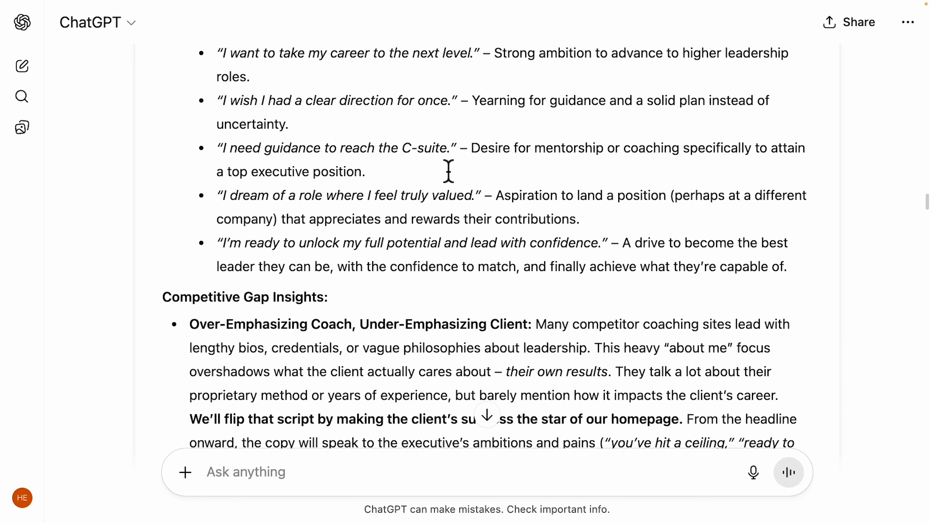
pyautogui.scroll(-8, 449, 171)
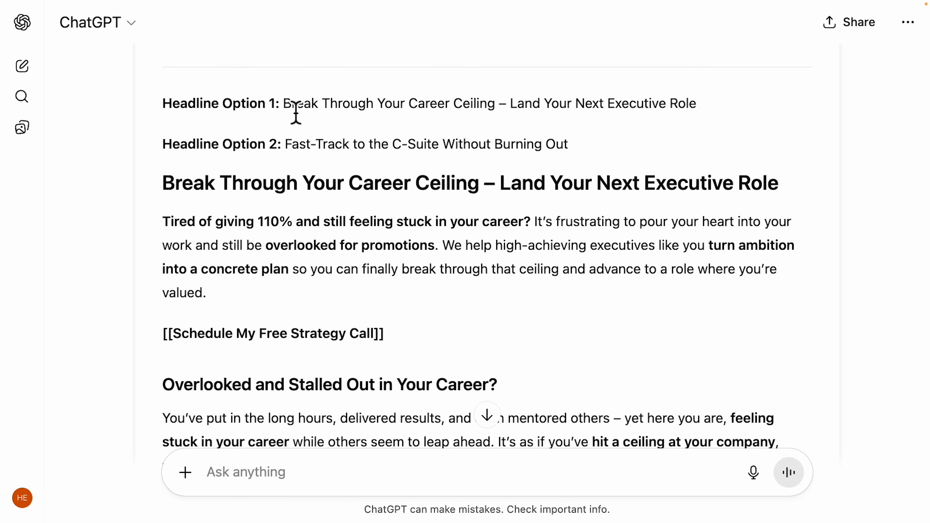
pyautogui.moveTo(289, 114); pyautogui.dragTo(669, 115)
pyautogui.moveTo(293, 116); pyautogui.dragTo(499, 117)
pyautogui.hotkey('ctrl', 'c')
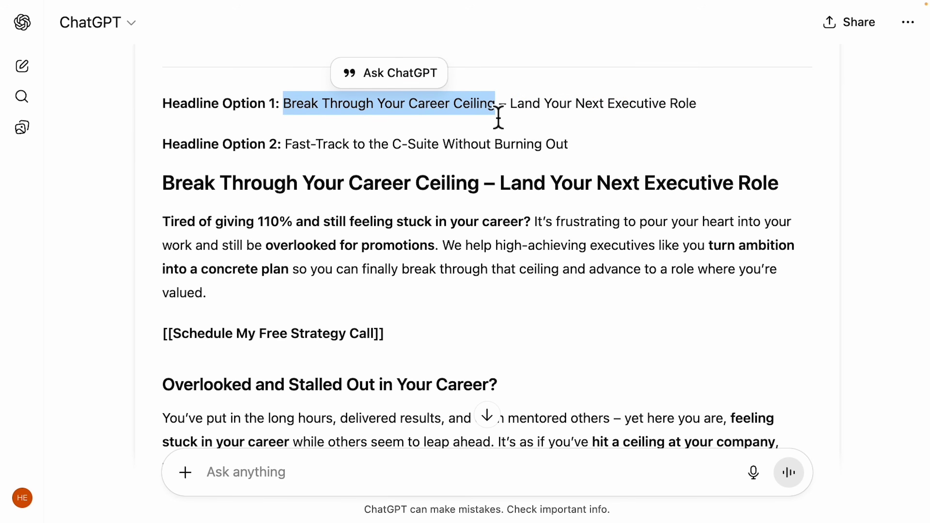
pyautogui.click(203, 25)
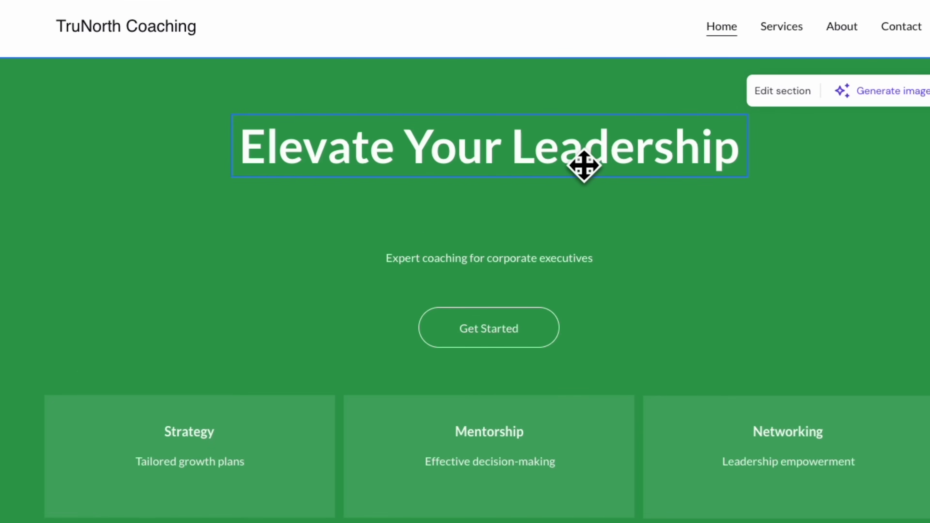
# Replace the hero heading 'Elevate Your Leadership' with 'Break Through Your Career Ceiling'.
pyautogui.click(571, 153)
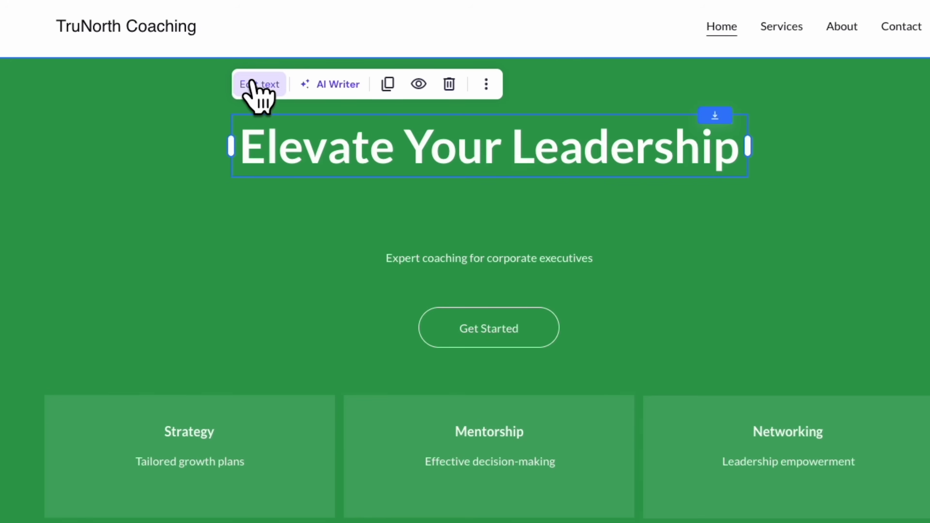
pyautogui.click(260, 84)
pyautogui.tripleClick(315, 168)
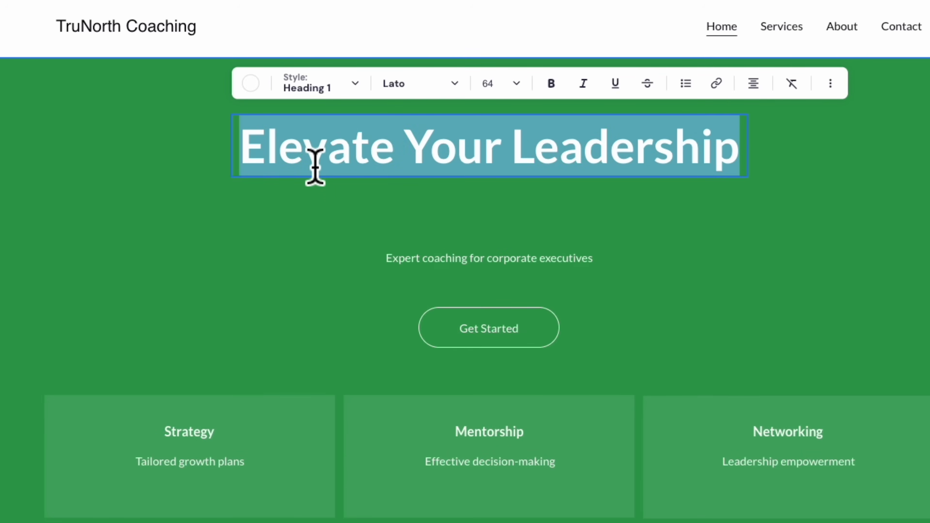
pyautogui.hotkey('ctrl', 'v')
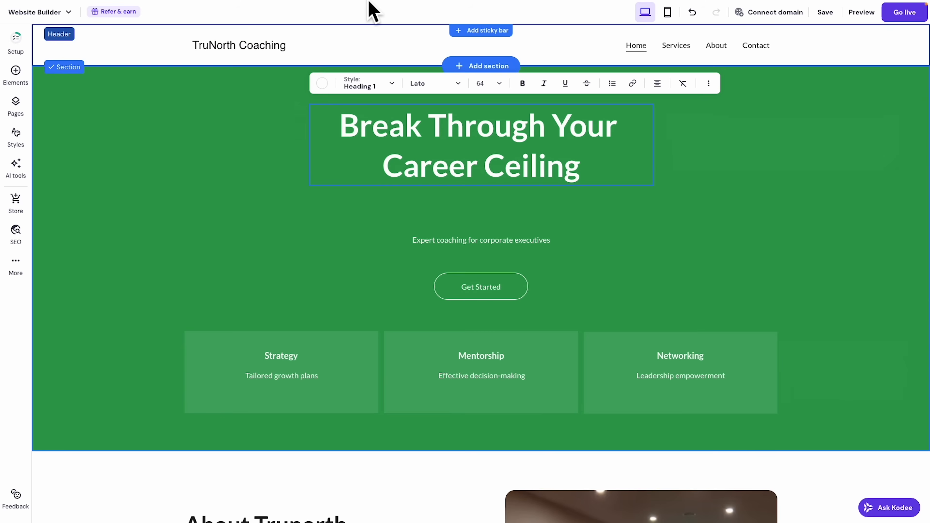
# Check the consulting company reference site, then come back to the website builder.
pyautogui.moveTo(365, 6)
pyautogui.click(315, 19)
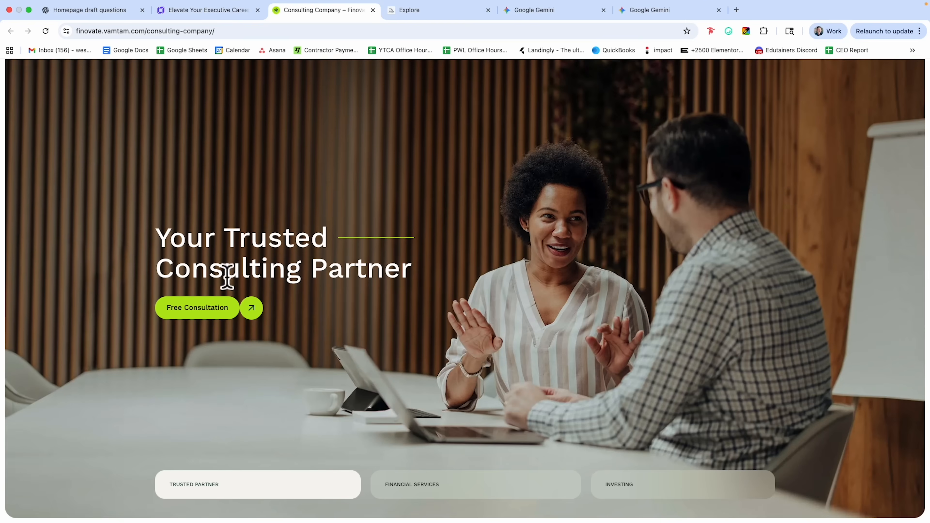
pyautogui.scroll(-10, 500, 244)
pyautogui.scroll(10, 498, 253)
pyautogui.moveTo(277, 7)
pyautogui.click(208, 22)
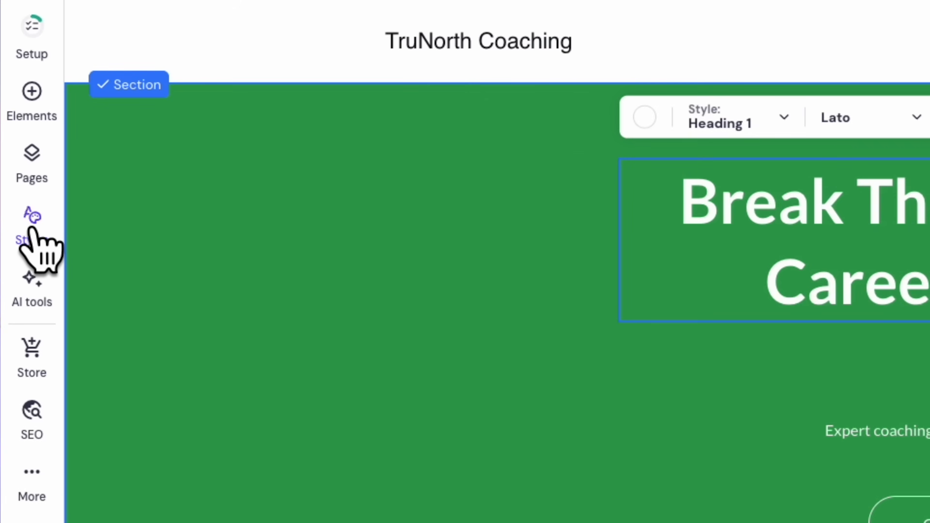
# Preview the Poppins, Prompt and Gruppo font pairings in the site-wide fonts.
pyautogui.click(30, 220)
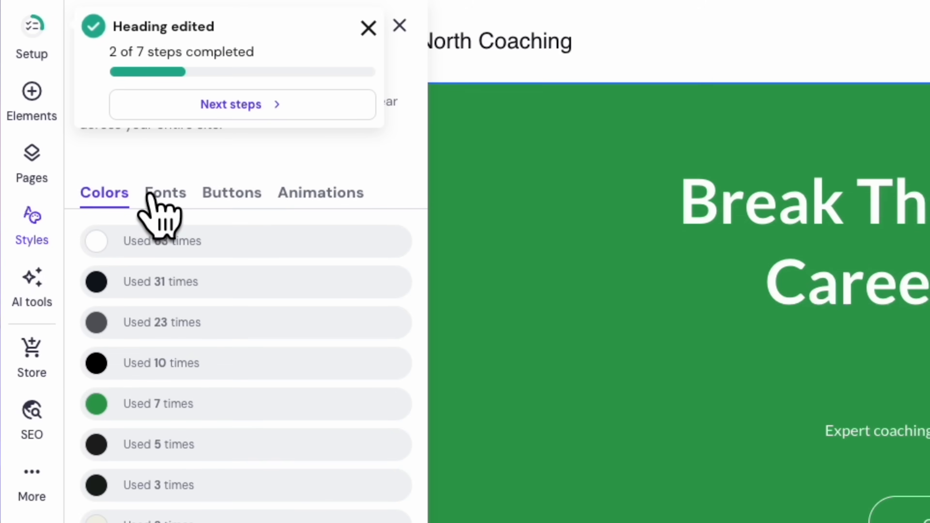
pyautogui.click(151, 195)
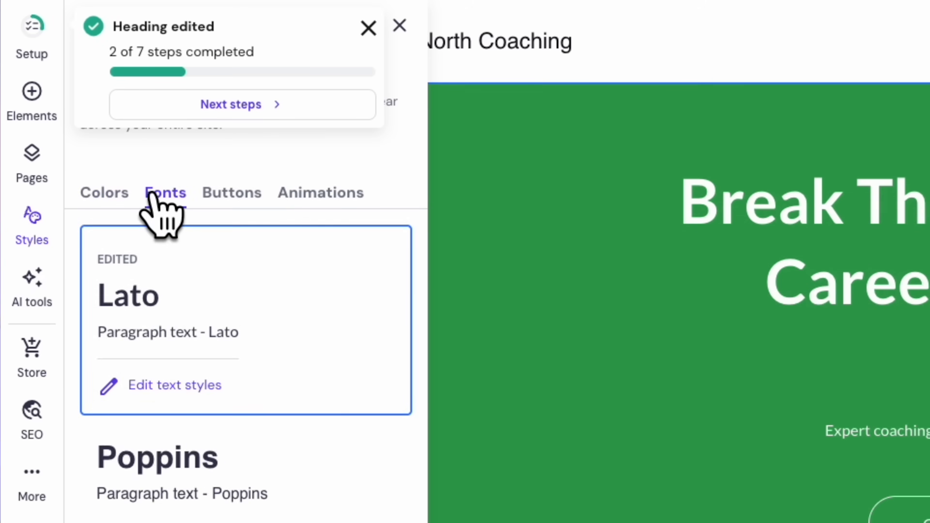
pyautogui.scroll(-3, 130, 194)
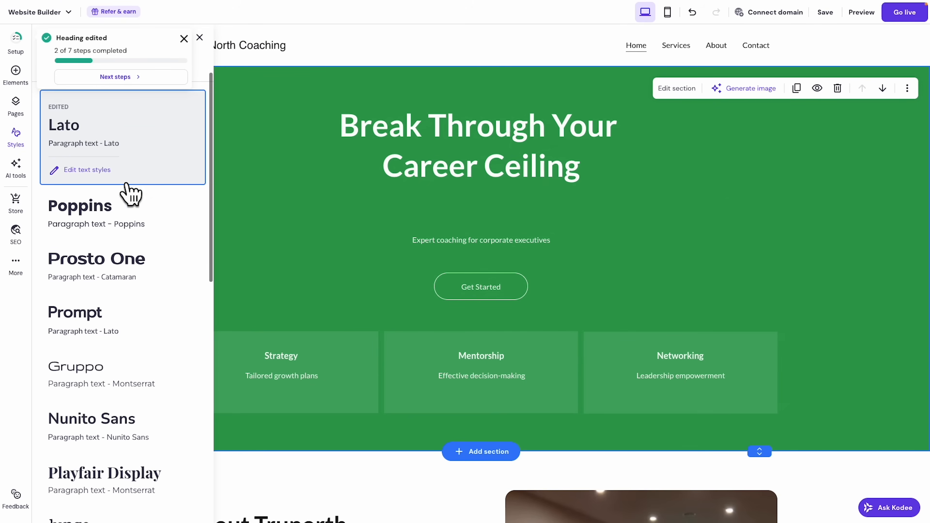
pyautogui.scroll(-8, 132, 204)
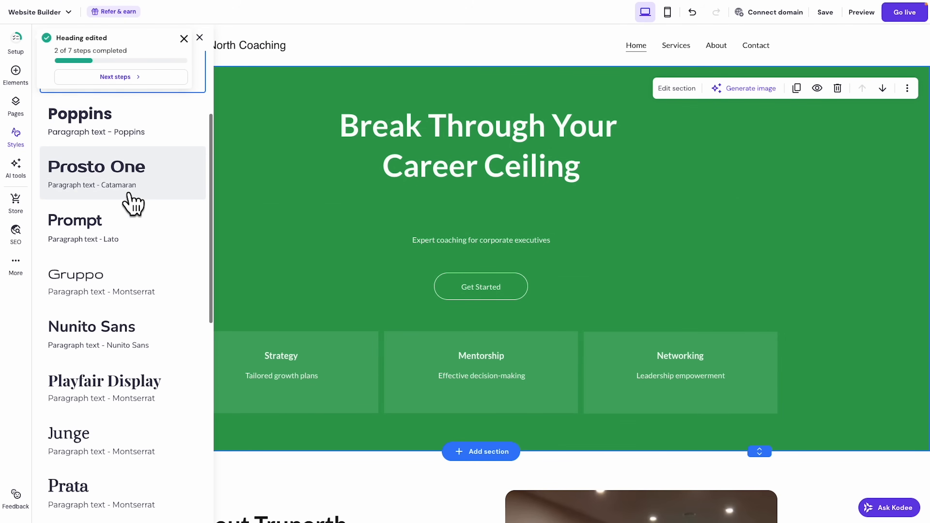
pyautogui.scroll(-3, 132, 204)
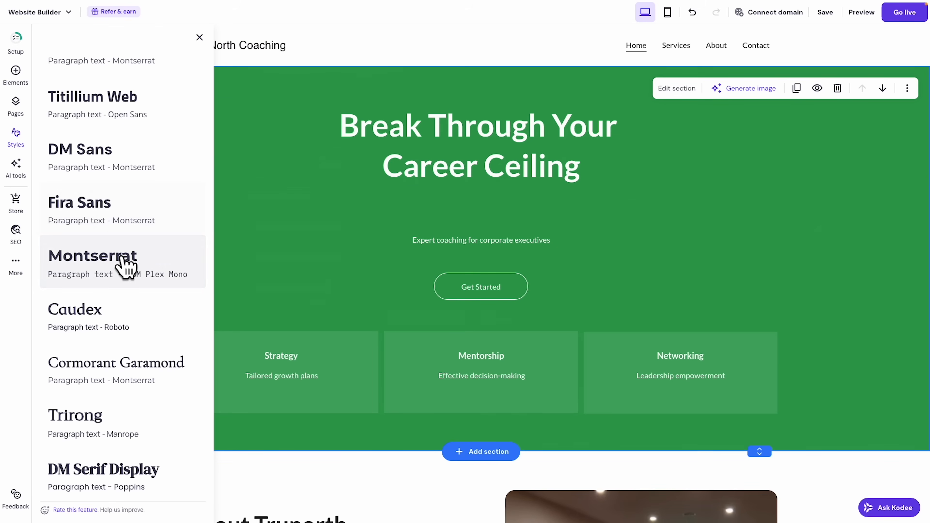
pyautogui.scroll(9, 128, 333)
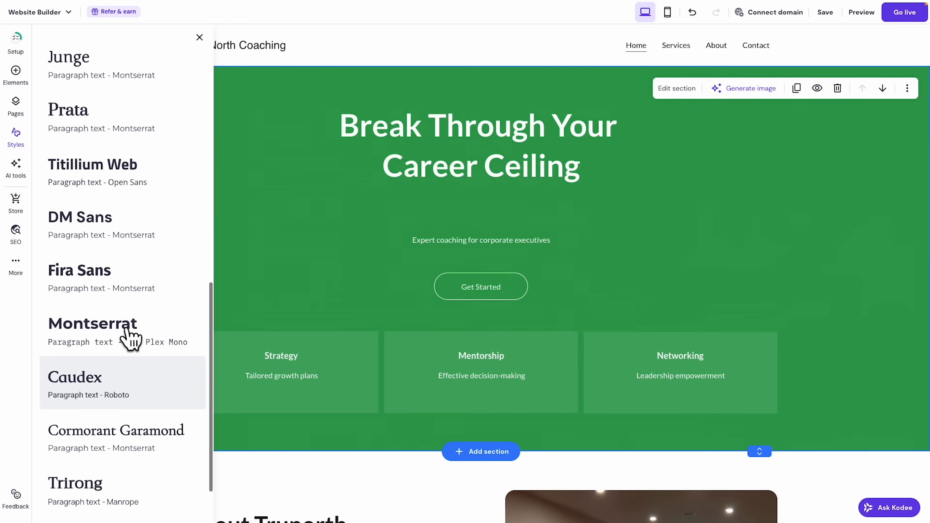
pyautogui.scroll(6, 128, 322)
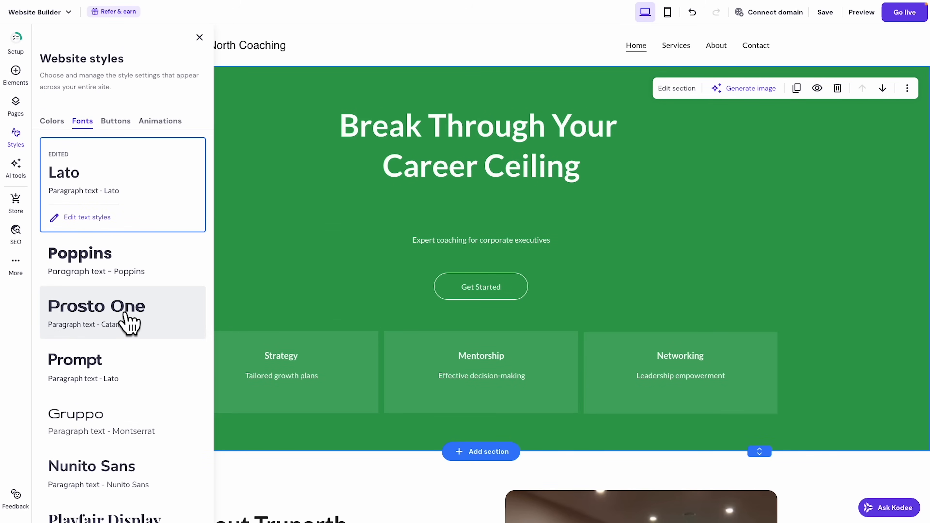
pyautogui.click(153, 273)
pyautogui.click(511, 285)
pyautogui.click(119, 353)
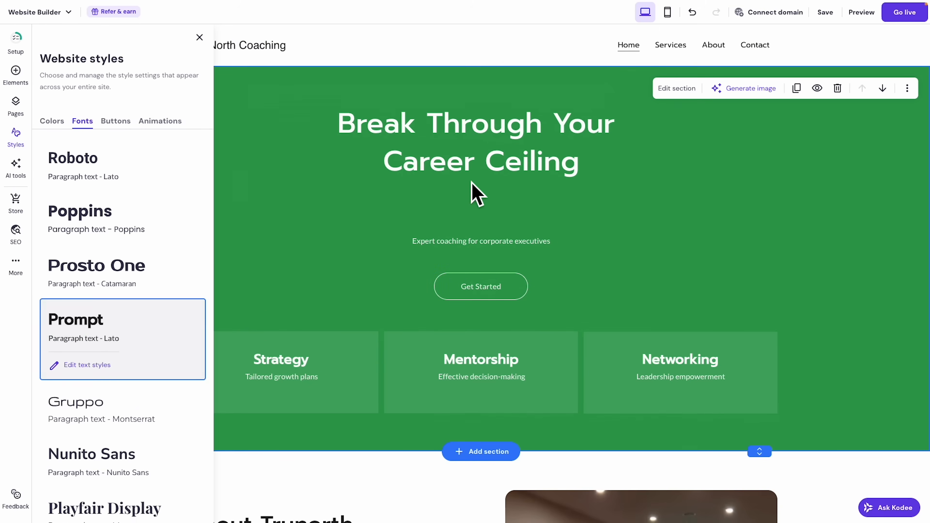
pyautogui.click(121, 406)
# Apply the Roboto heading with Lato paragraph pairing and close the Website styles panel.
pyautogui.scroll(-15, 428, 326)
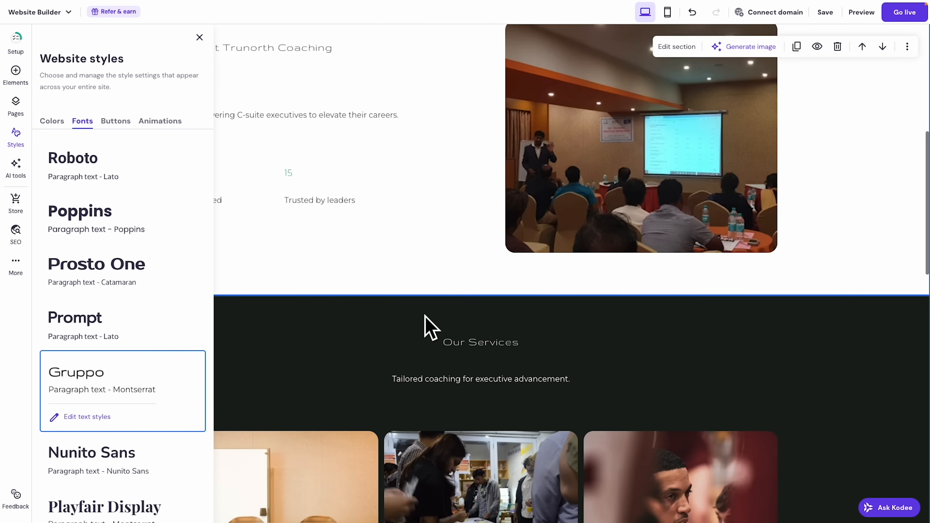
pyautogui.scroll(-12, 426, 318)
pyautogui.scroll(15, 401, 326)
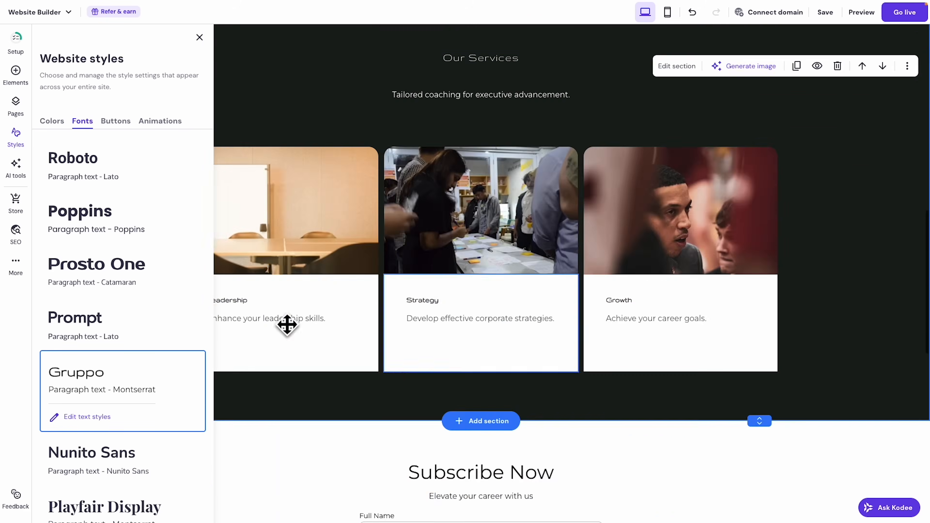
pyautogui.click(94, 174)
pyautogui.scroll(10, 482, 326)
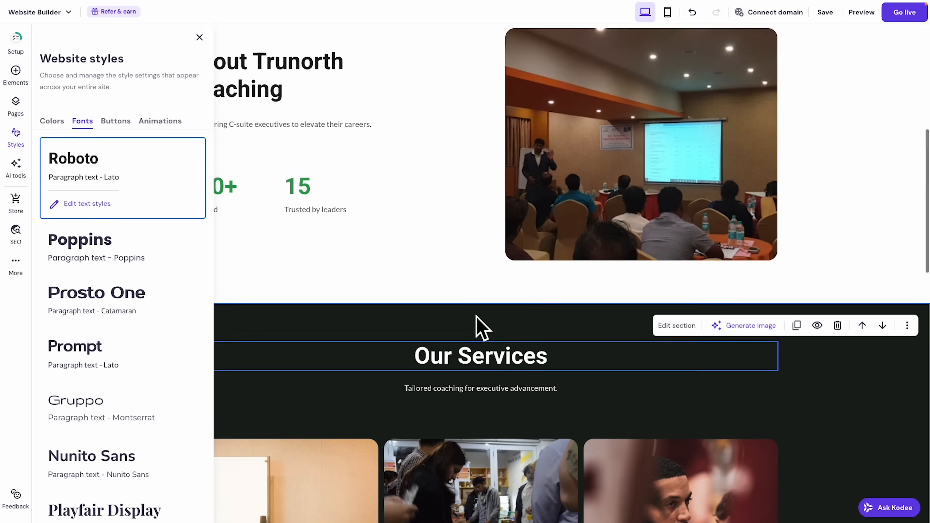
pyautogui.click(200, 38)
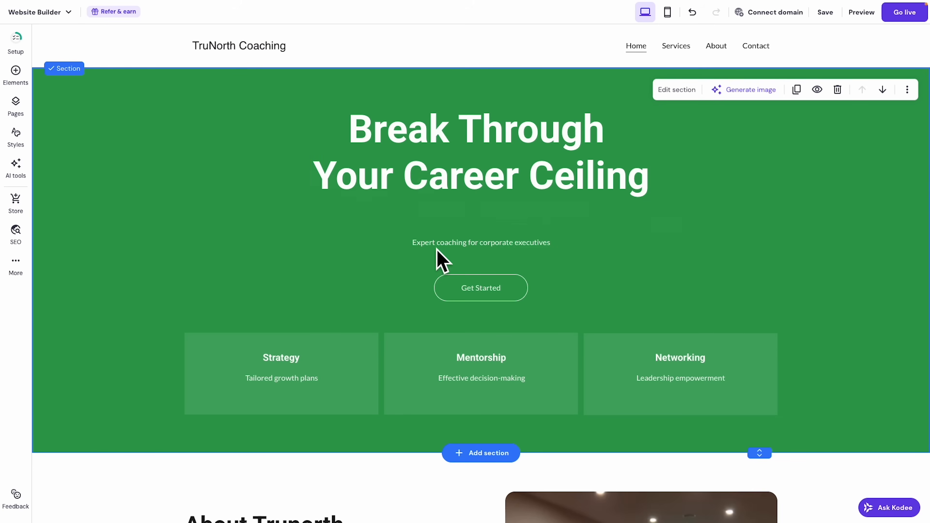
# Replace the hero subtitle with ChatGPT's 'Tired of giving 110% and still feeling stuck' paragraph.
pyautogui.moveTo(235, 5)
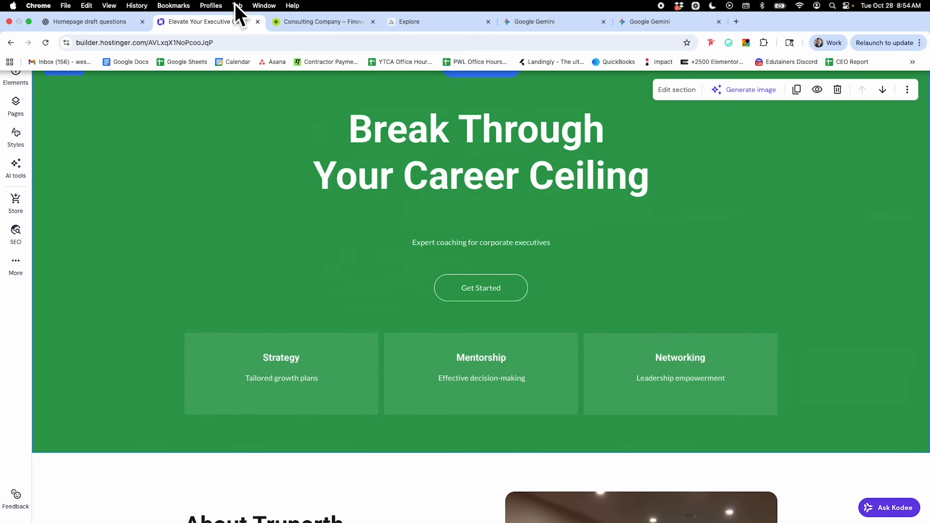
pyautogui.click(105, 23)
pyautogui.moveTo(165, 225); pyautogui.dragTo(213, 300)
pyautogui.hotkey('ctrl', 'c')
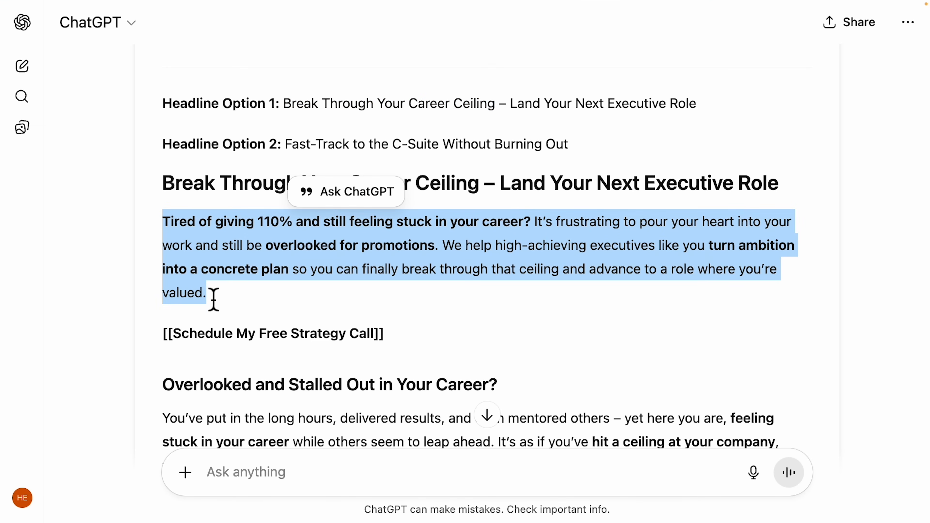
pyautogui.click(212, 23)
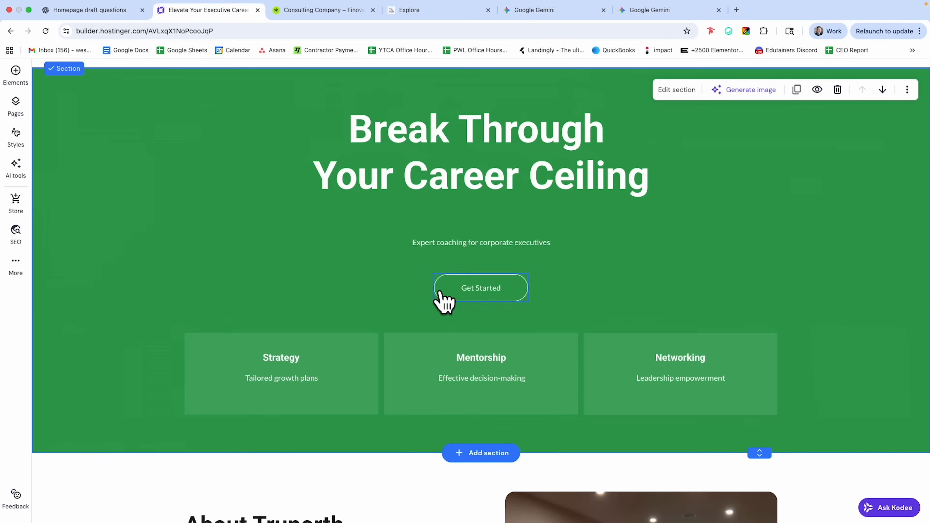
pyautogui.click(479, 256)
pyautogui.click(378, 216)
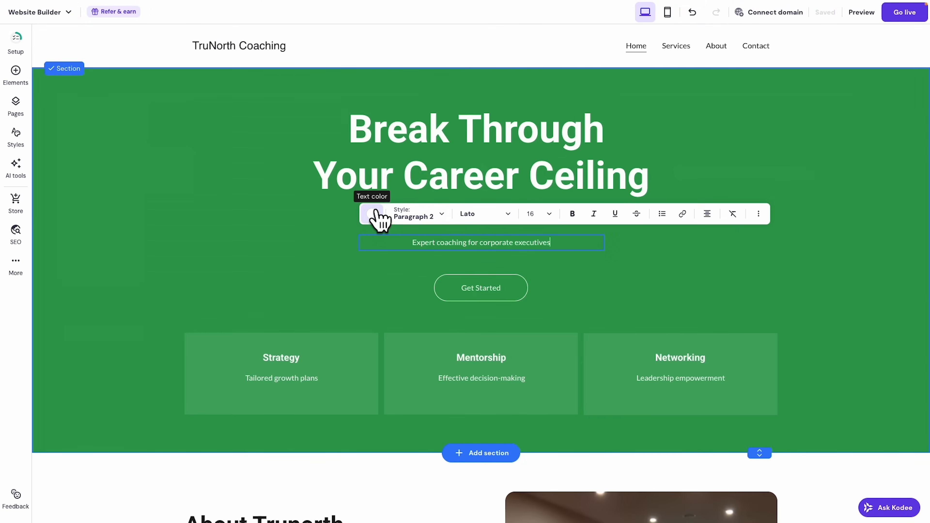
pyautogui.tripleClick(435, 249)
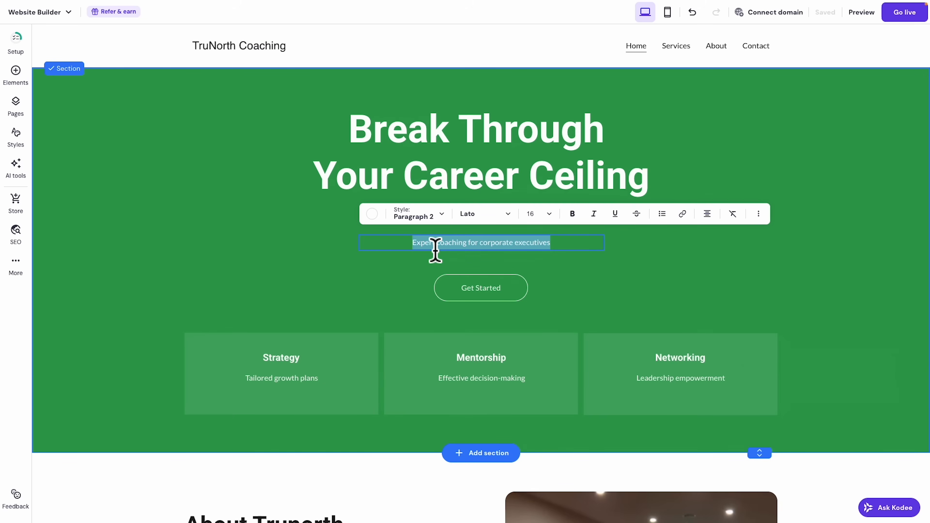
pyautogui.hotkey('ctrl', 'v')
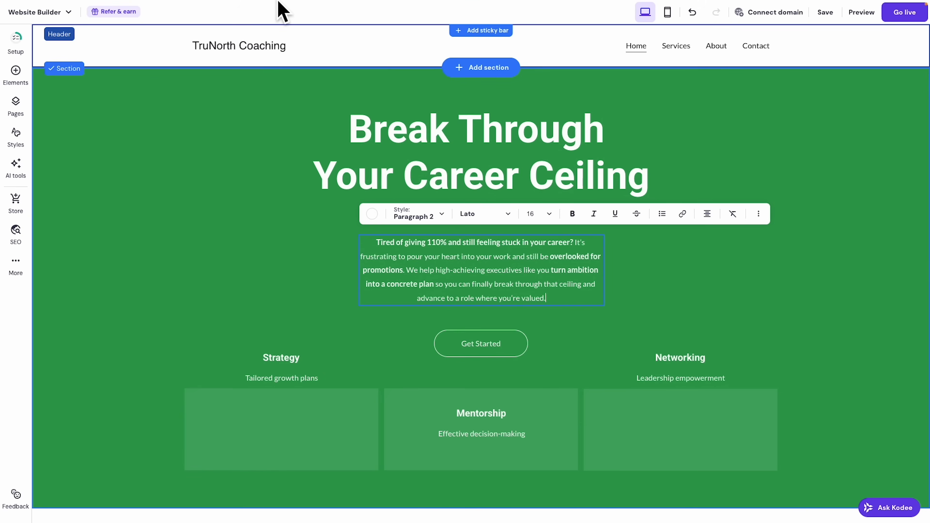
# Copy 'Schedule My Free Strategy Call' from the ChatGPT reply and return to the builder.
pyautogui.moveTo(279, 2)
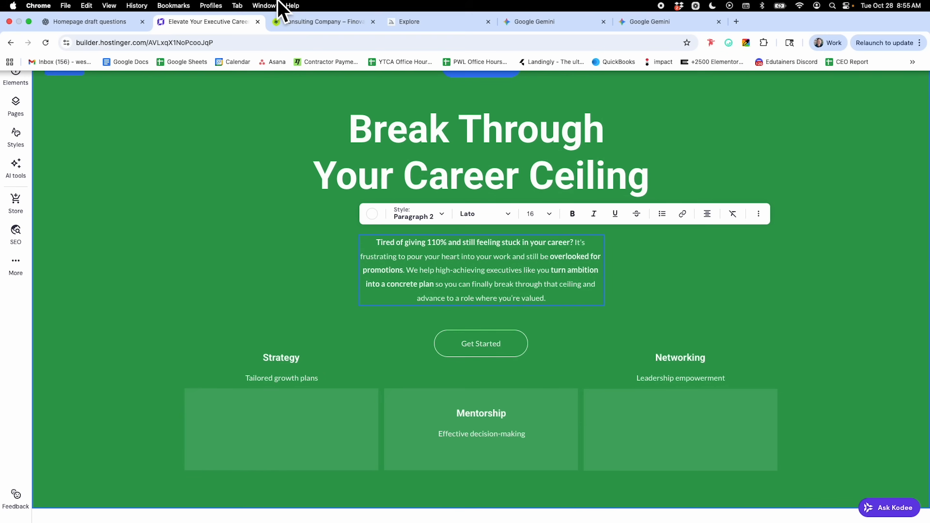
pyautogui.click(109, 22)
pyautogui.click(181, 346)
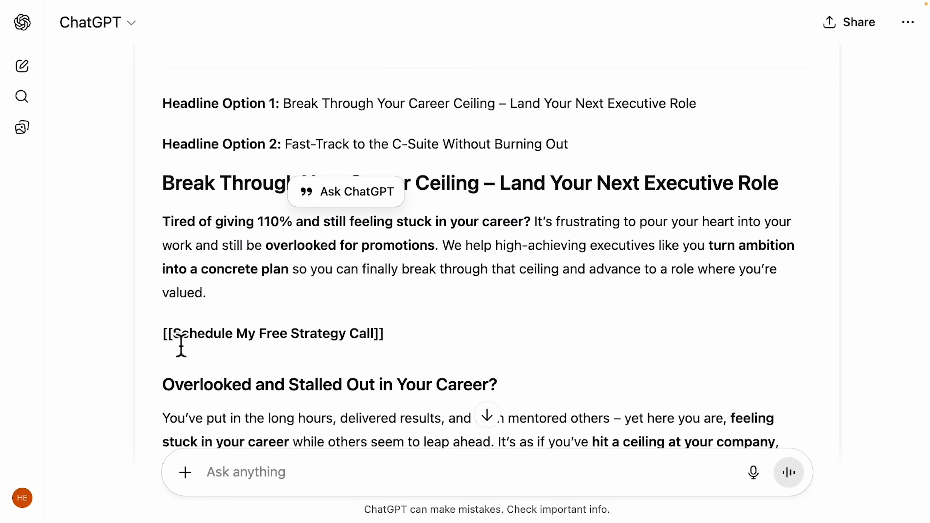
pyautogui.moveTo(181, 346); pyautogui.dragTo(368, 348)
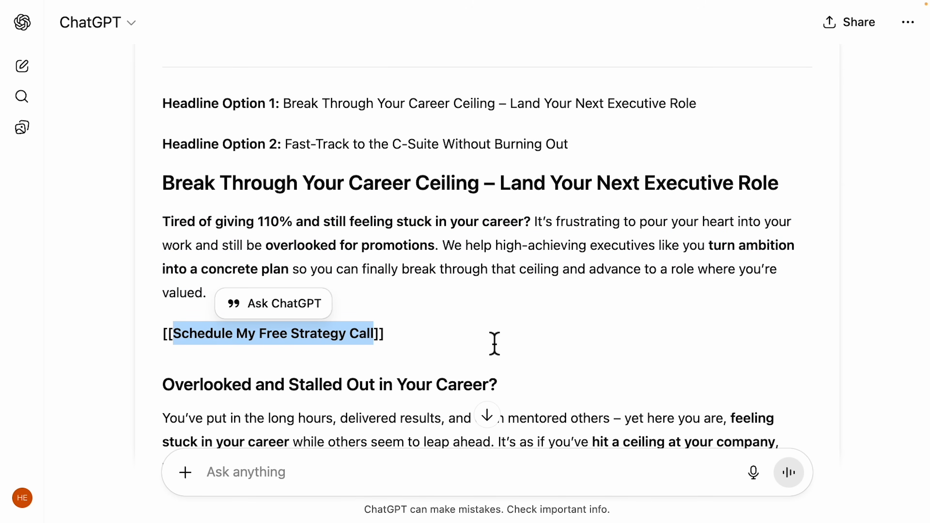
pyautogui.click(200, 11)
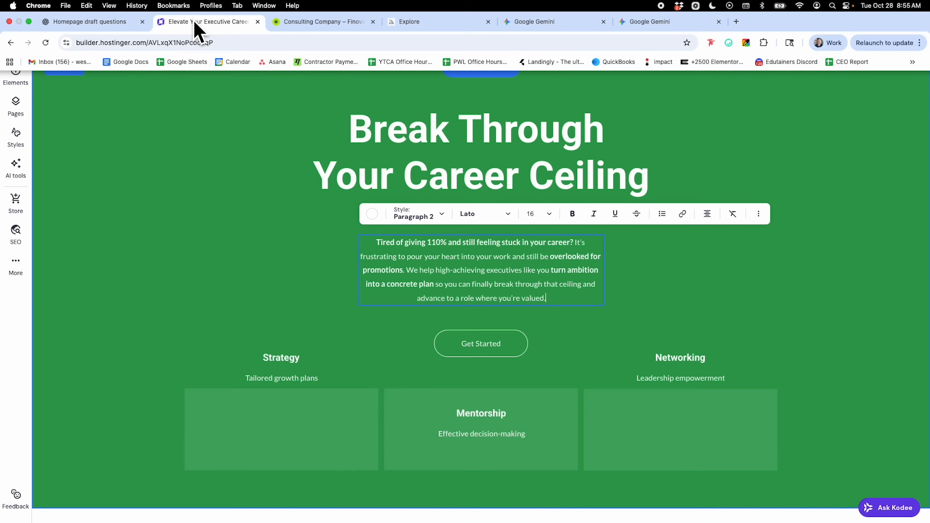
# Change the Get Started button label to 'Schedule My Free Strategy Call'.
pyautogui.click(490, 347)
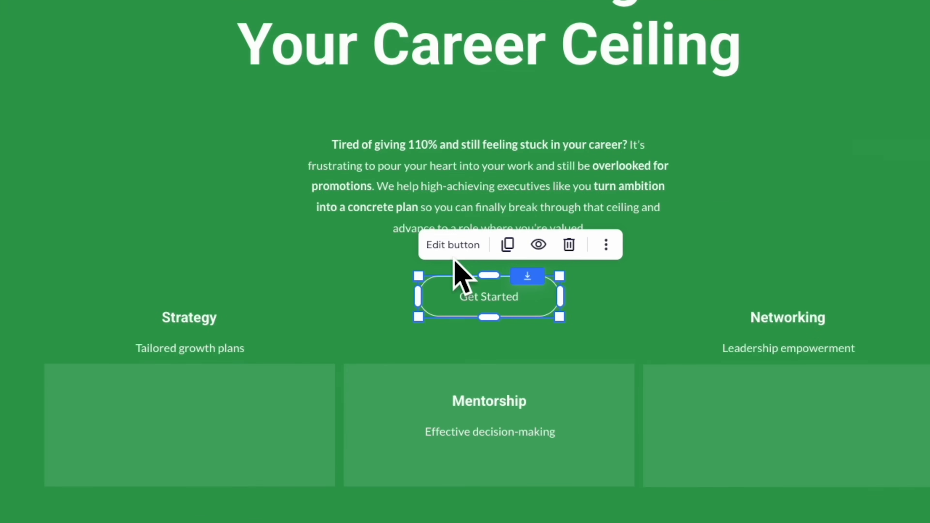
pyautogui.click(453, 246)
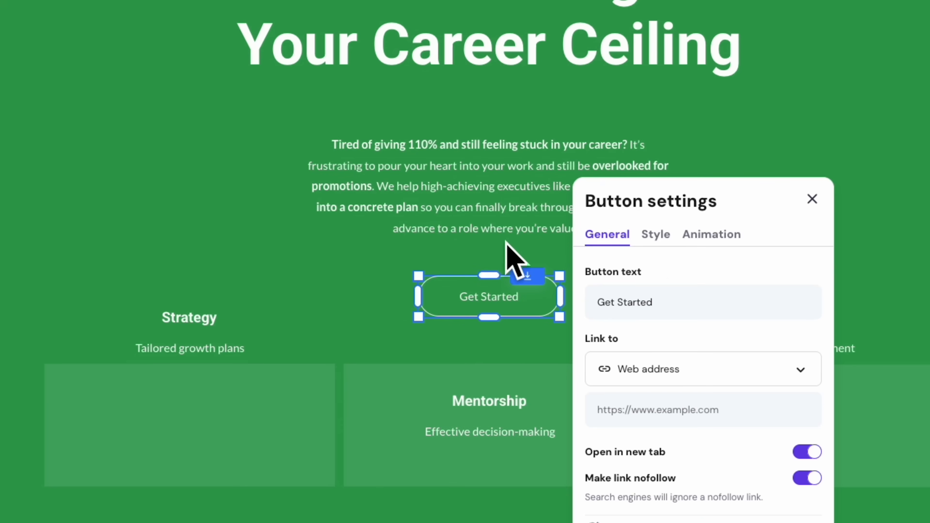
pyautogui.tripleClick(625, 313)
pyautogui.write('Schedule My Free Strategy Call')
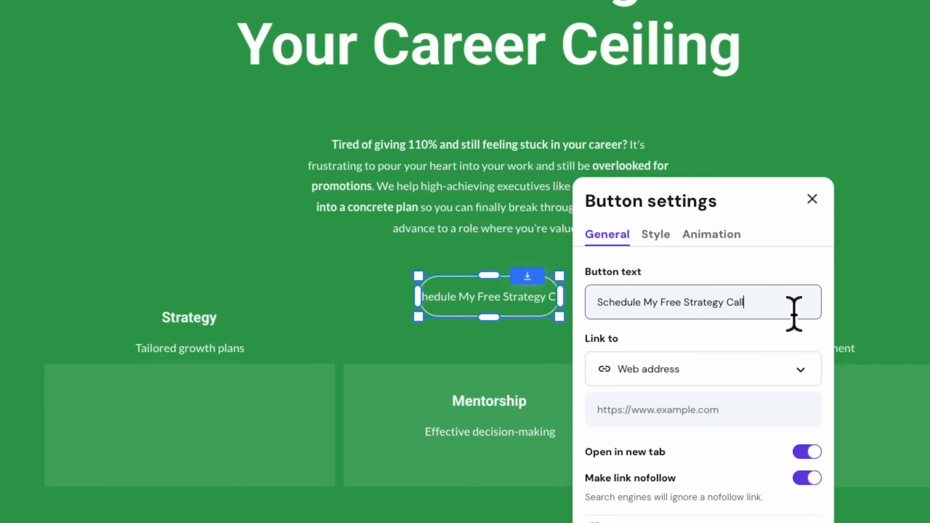
pyautogui.click(812, 199)
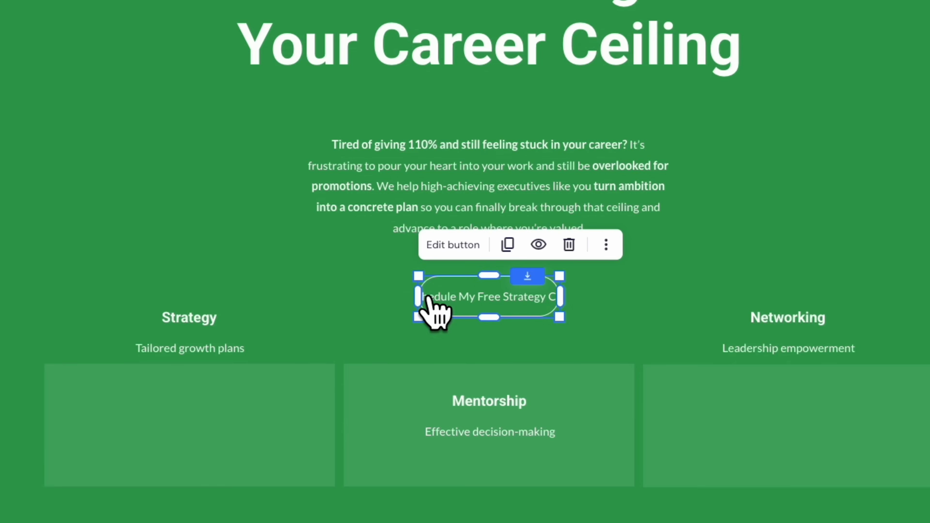
# Widen the button to fit its label and centre it beneath the intro paragraph.
pyautogui.moveTo(577, 314); pyautogui.dragTo(651, 311)
pyautogui.moveTo(583, 289); pyautogui.dragTo(546, 289)
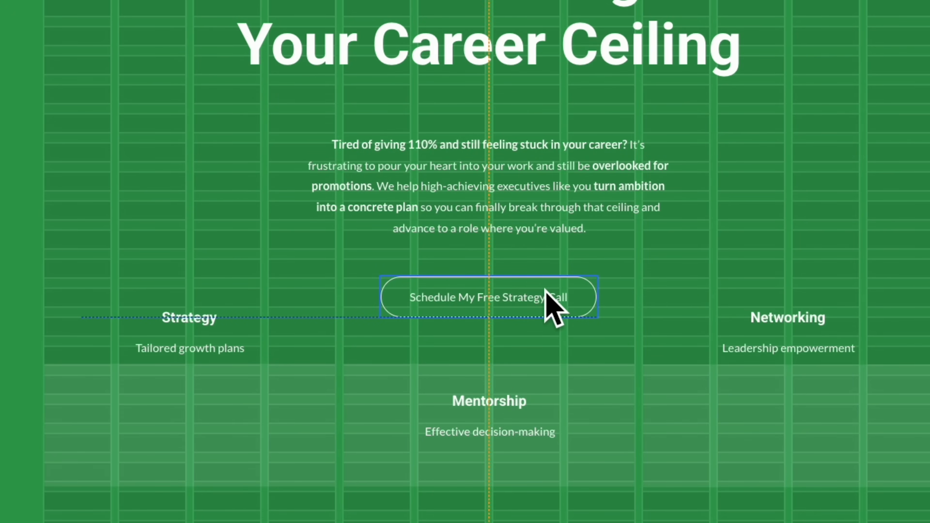
pyautogui.moveTo(546, 290); pyautogui.dragTo(546, 291)
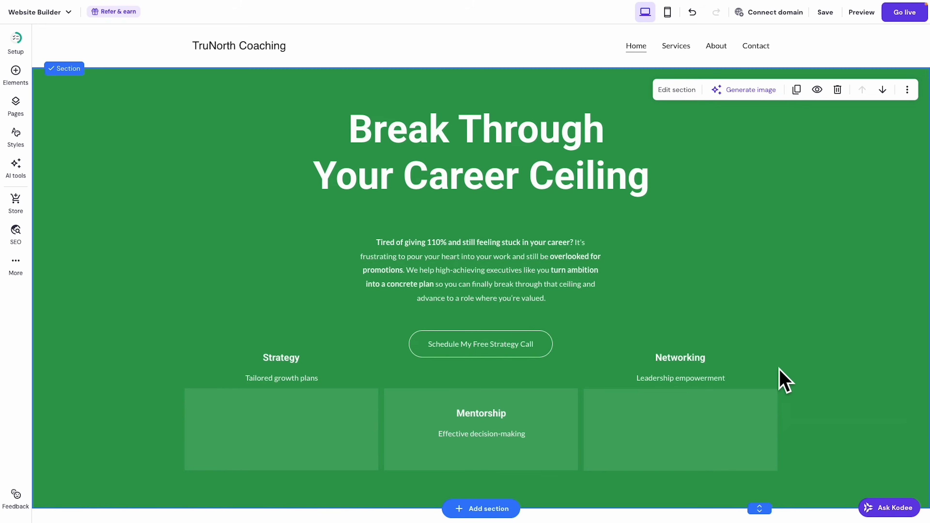
# Delete the Networking, Mentorship and Strategy card background shapes.
pyautogui.click(674, 438)
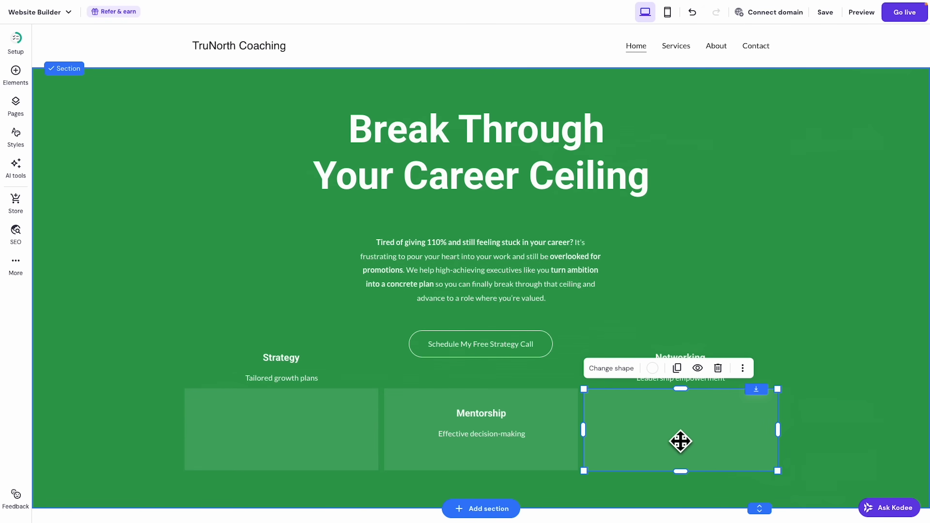
pyautogui.click(718, 368)
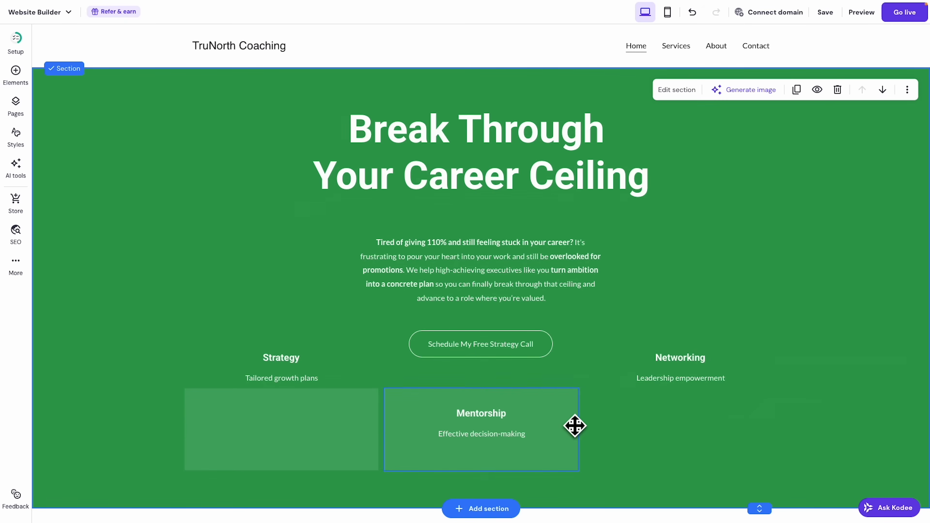
pyautogui.click(578, 431)
pyautogui.click(518, 370)
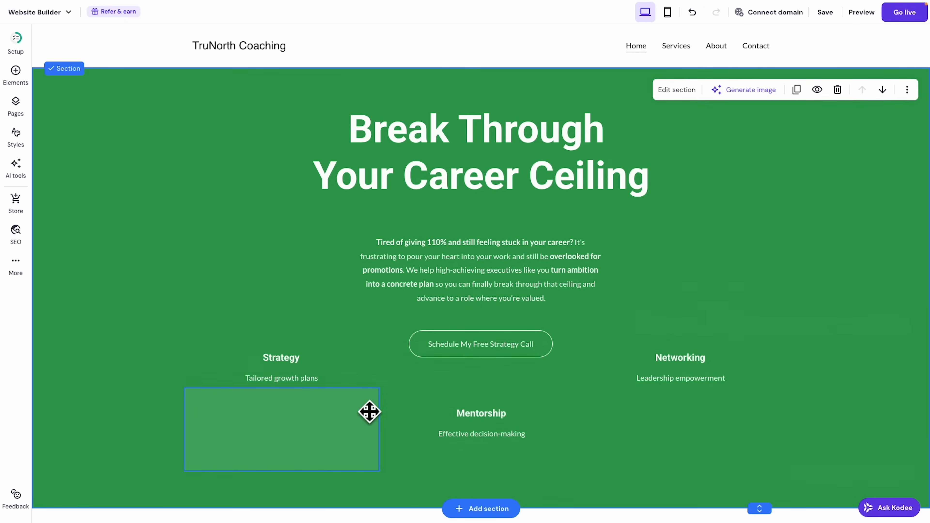
pyautogui.click(357, 409)
pyautogui.click(319, 368)
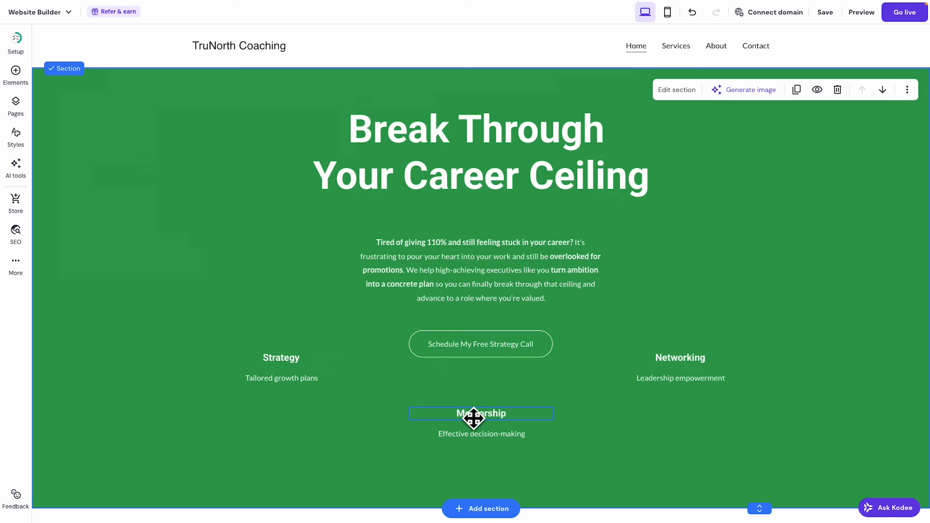
# Delete the Tailored growth plans, Effective decision-making and Leadership empowerment subtitles.
pyautogui.click(271, 389)
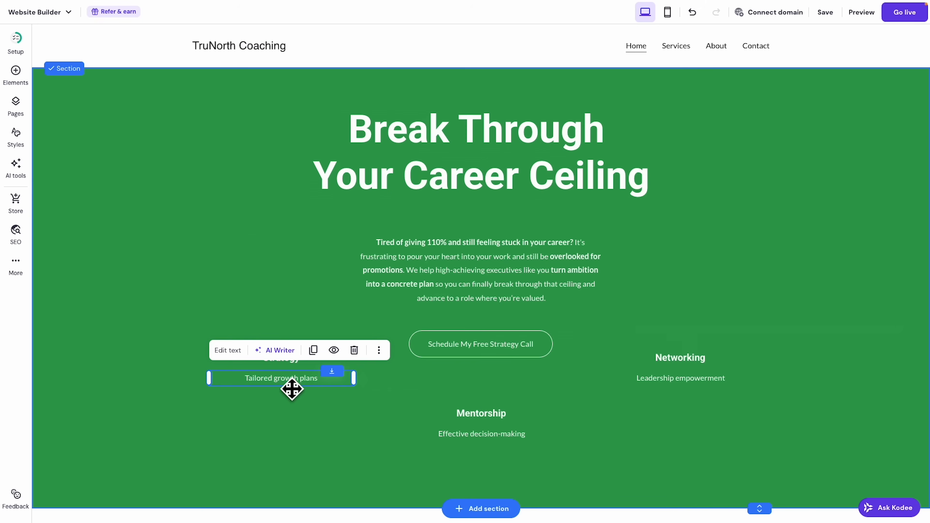
pyautogui.click(354, 350)
pyautogui.click(476, 435)
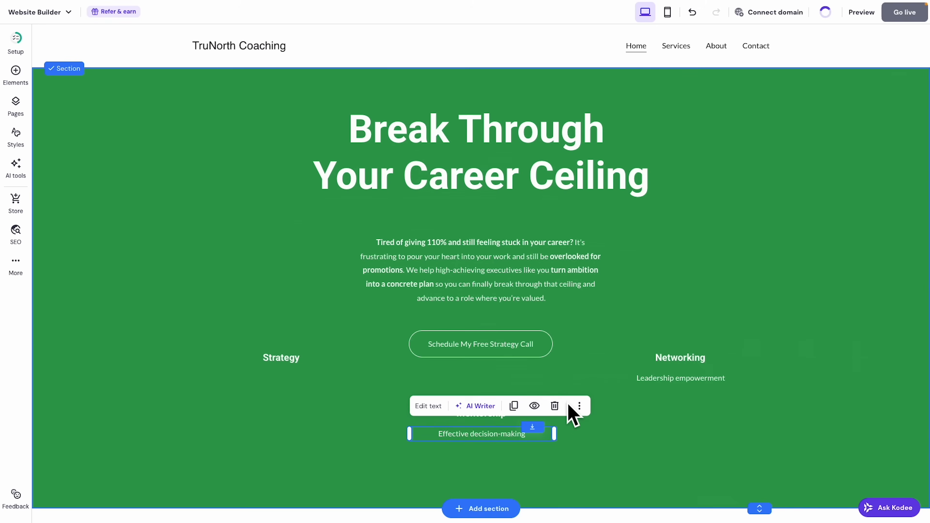
pyautogui.click(556, 407)
pyautogui.click(667, 381)
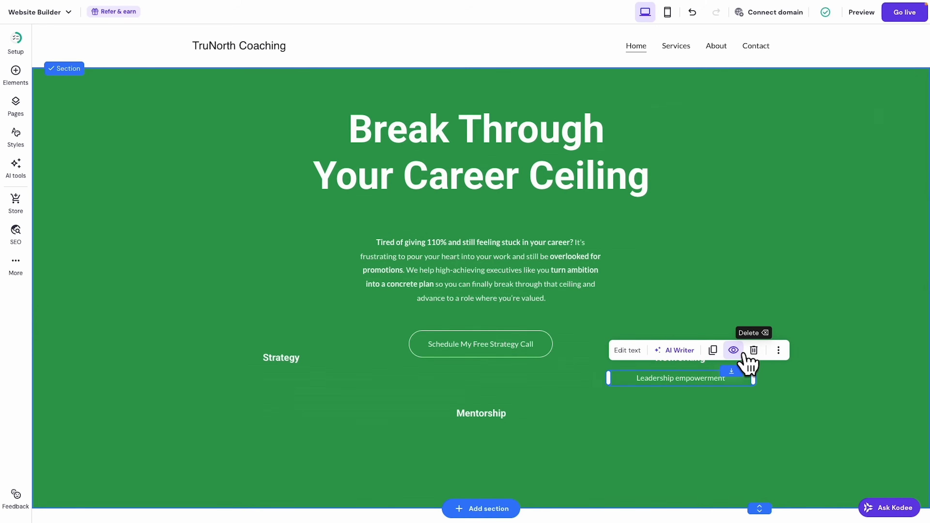
pyautogui.click(755, 351)
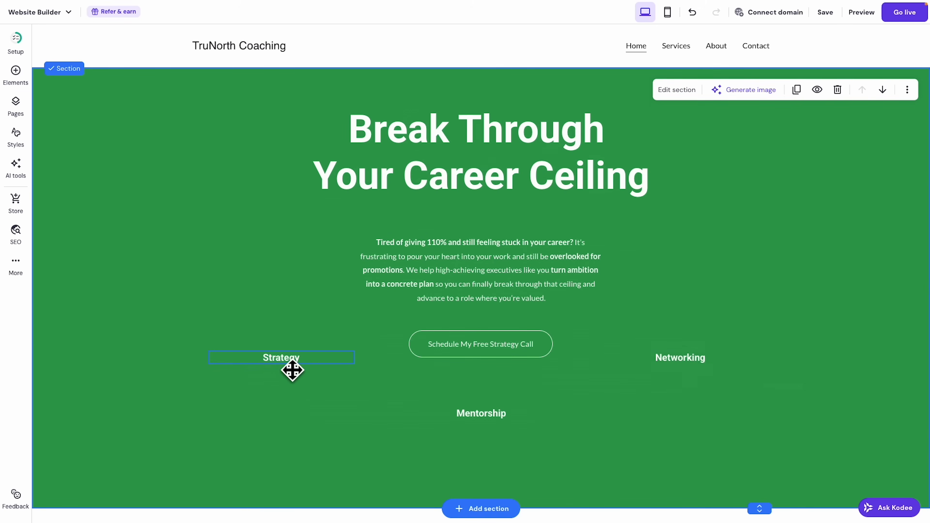
# Move the Strategy and Networking headings down level with Mentorship in one row.
pyautogui.moveTo(292, 370); pyautogui.dragTo(284, 416)
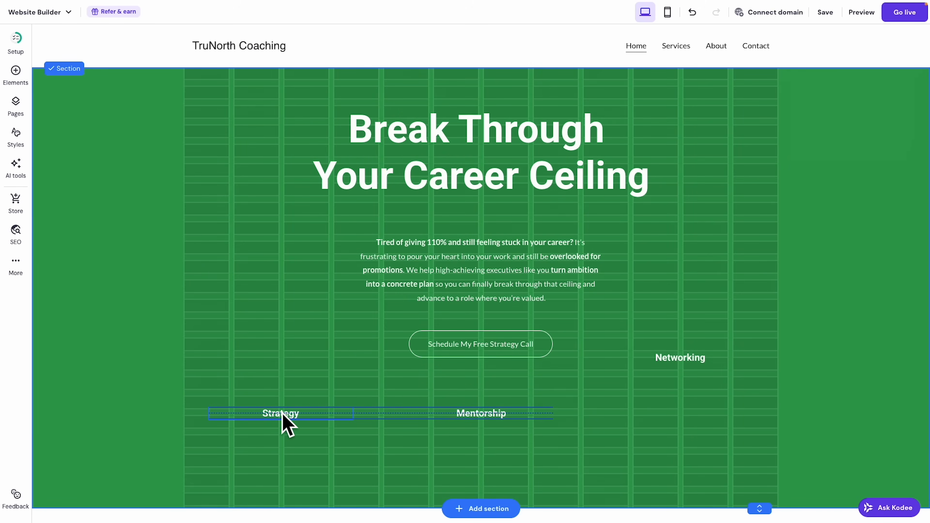
pyautogui.moveTo(282, 414); pyautogui.dragTo(282, 414)
pyautogui.moveTo(282, 414); pyautogui.dragTo(285, 418)
pyautogui.moveTo(694, 366); pyautogui.dragTo(684, 413)
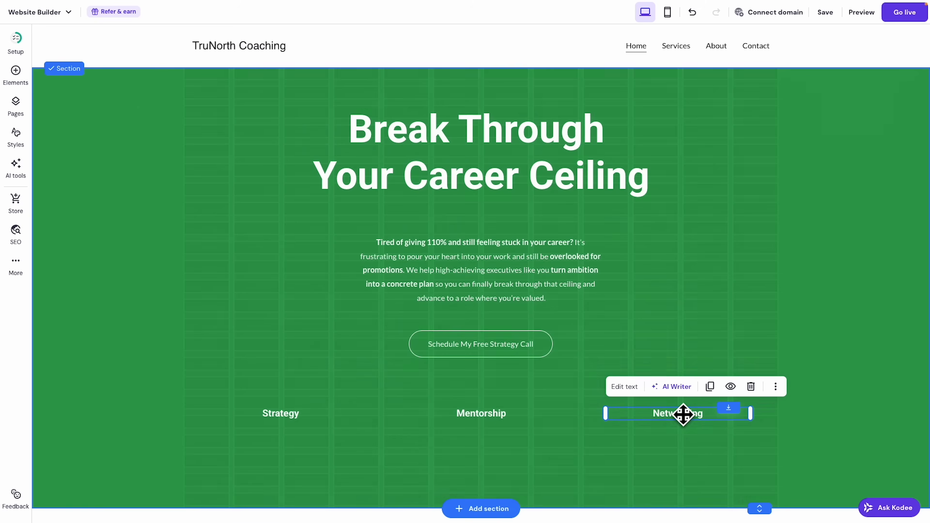
pyautogui.click(761, 253)
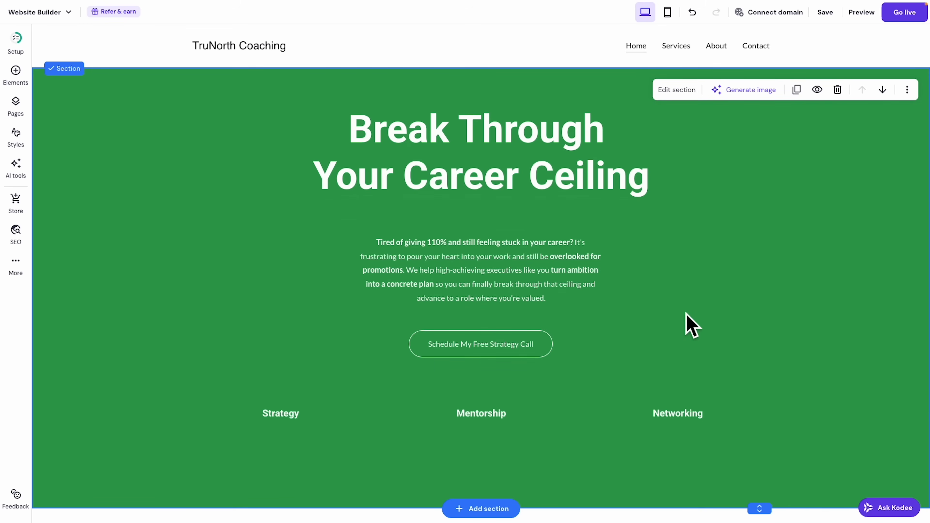
# View the Consulting Company – Finovate hero photo, then switch to Midjourney's Explore gallery.
pyautogui.moveTo(382, 4)
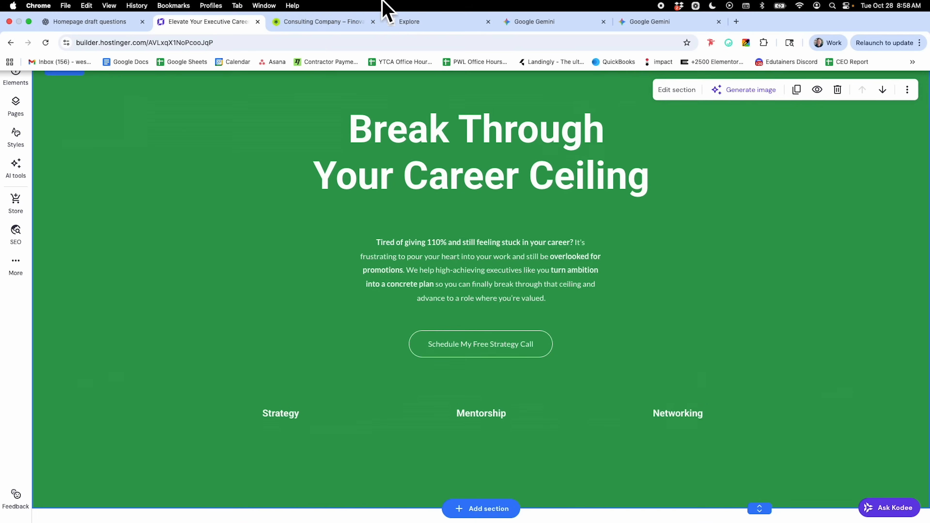
pyautogui.click(312, 23)
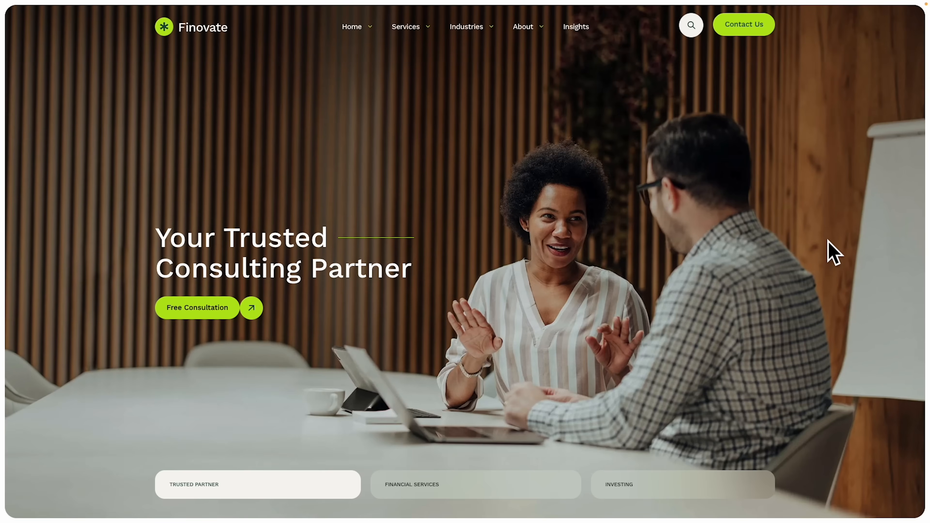
pyautogui.moveTo(505, 6)
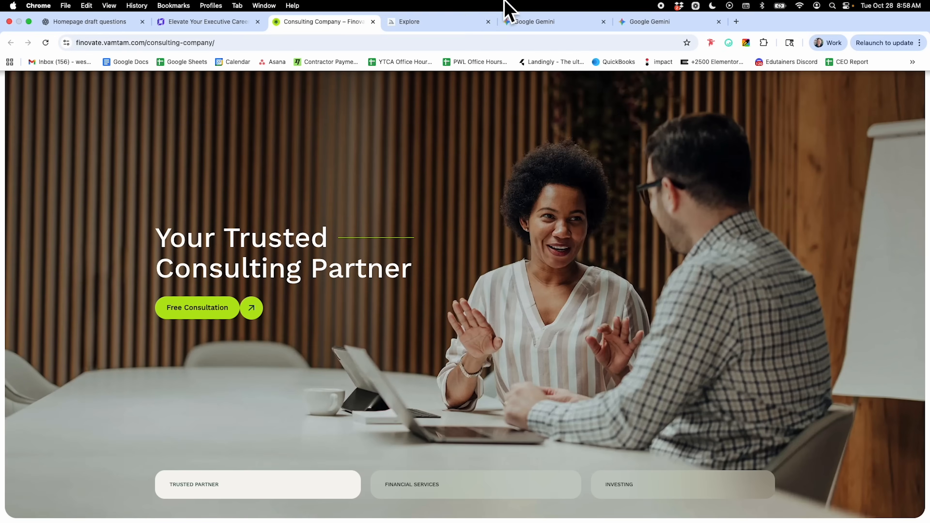
pyautogui.click(441, 22)
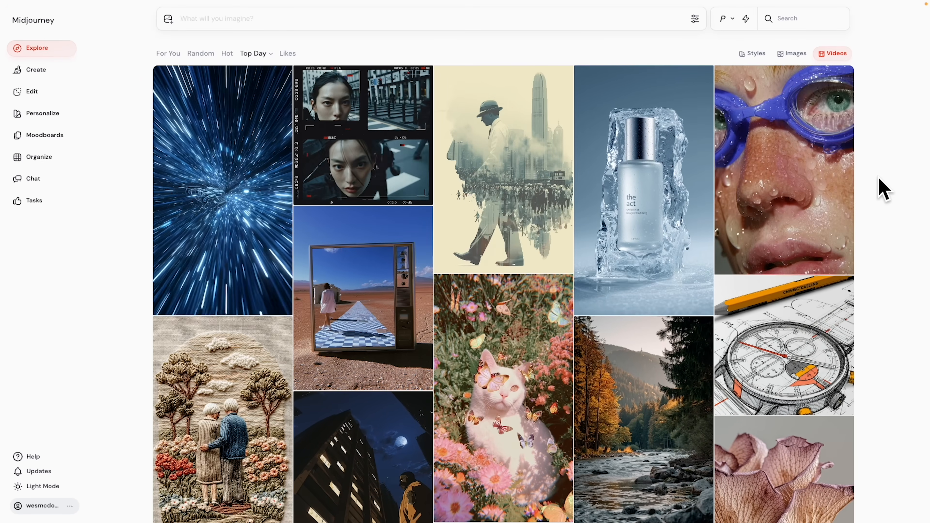
# Submit the wood-clad boardroom job-interview prompt with --raw --r 3 at Landscape 16:9.
pyautogui.write("man having a very good job interview with a female interviewer. They're talking in a natural way in a modern wood-clad board room. Both people are on the right side of the image with dark wood on the left side")
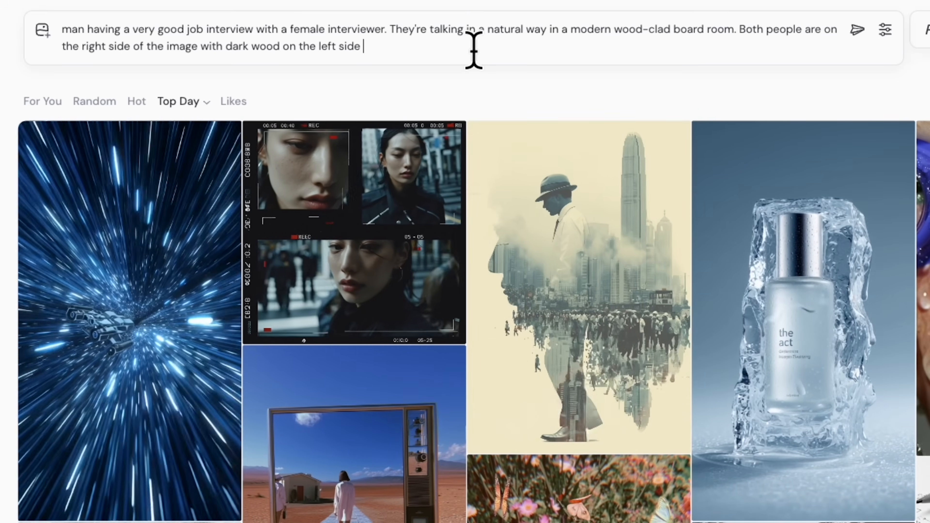
pyautogui.write('--raw')
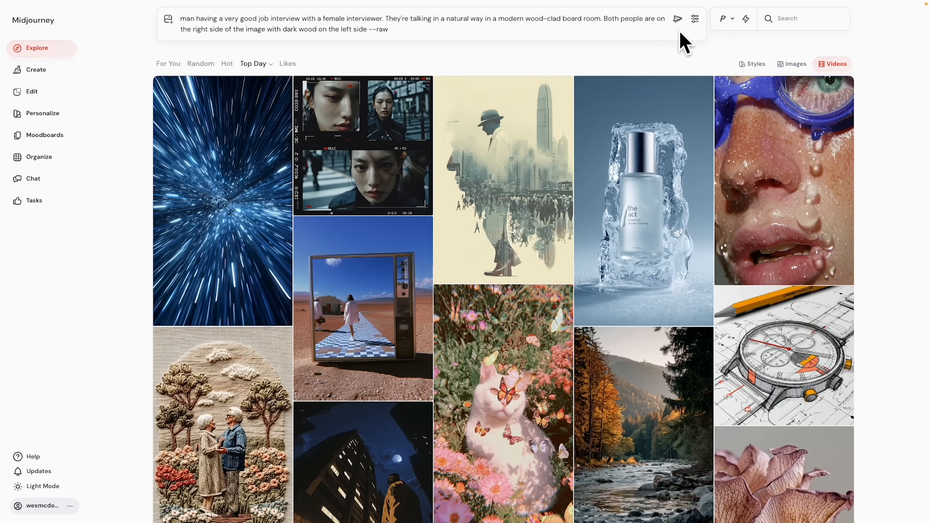
pyautogui.click(696, 19)
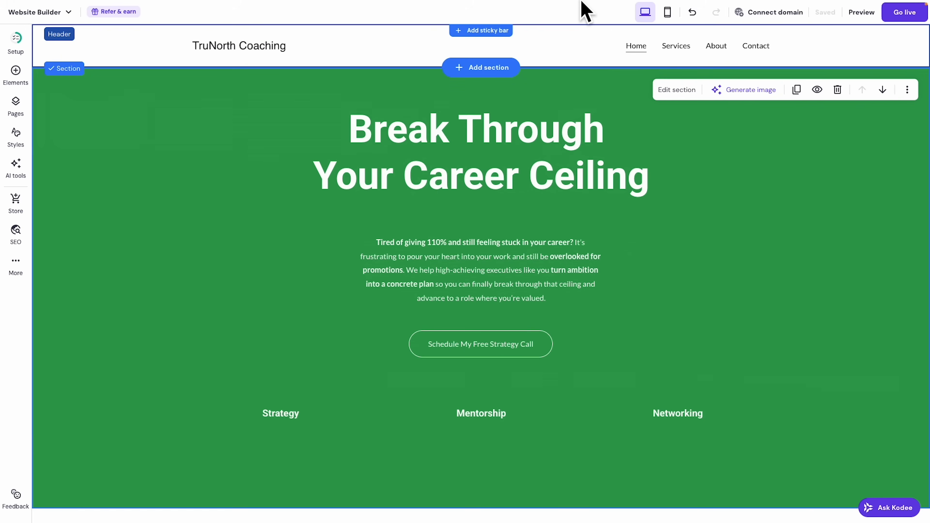
pyautogui.moveTo(522, 2)
pyautogui.click(424, 20)
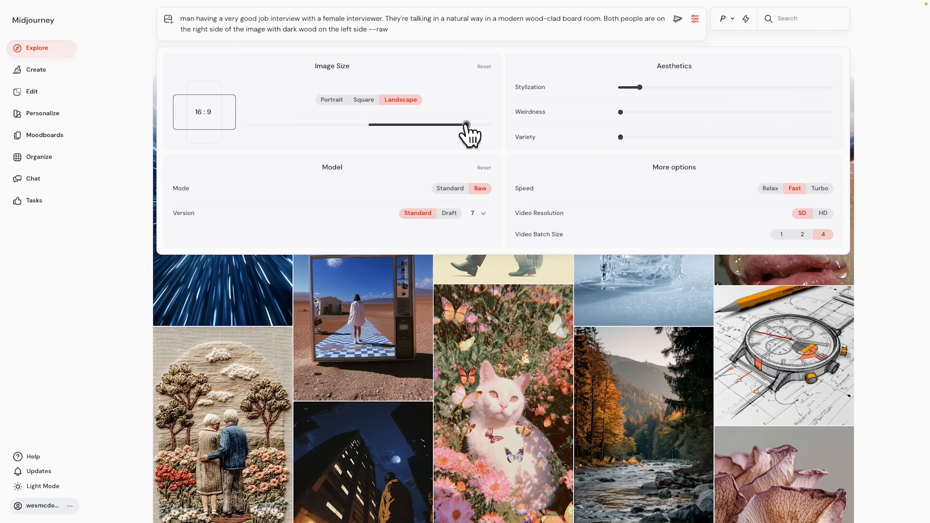
pyautogui.moveTo(467, 124)
pyautogui.mouseDown()
pyautogui.moveTo(236, 125)
pyautogui.moveTo(467, 126)
pyautogui.mouseUp()
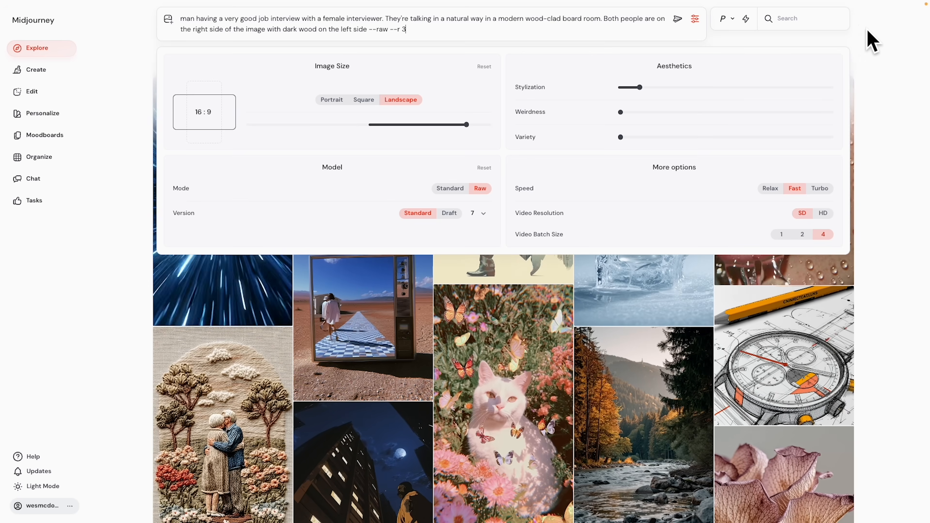
pyautogui.click(882, 73)
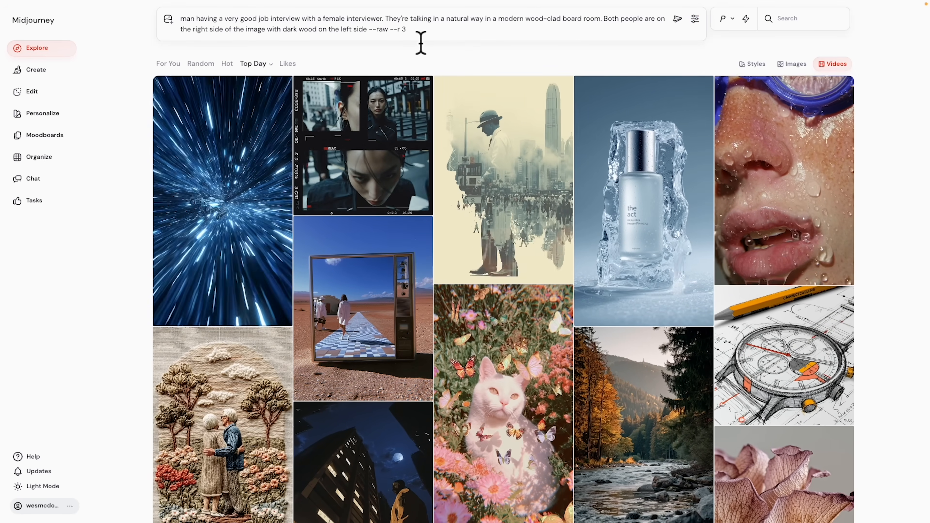
pyautogui.click(424, 36)
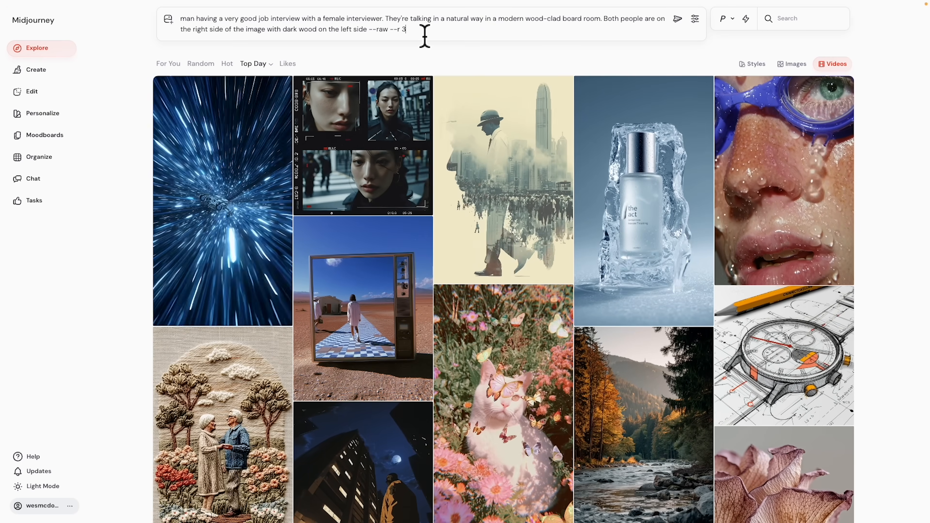
pyautogui.press('Return')
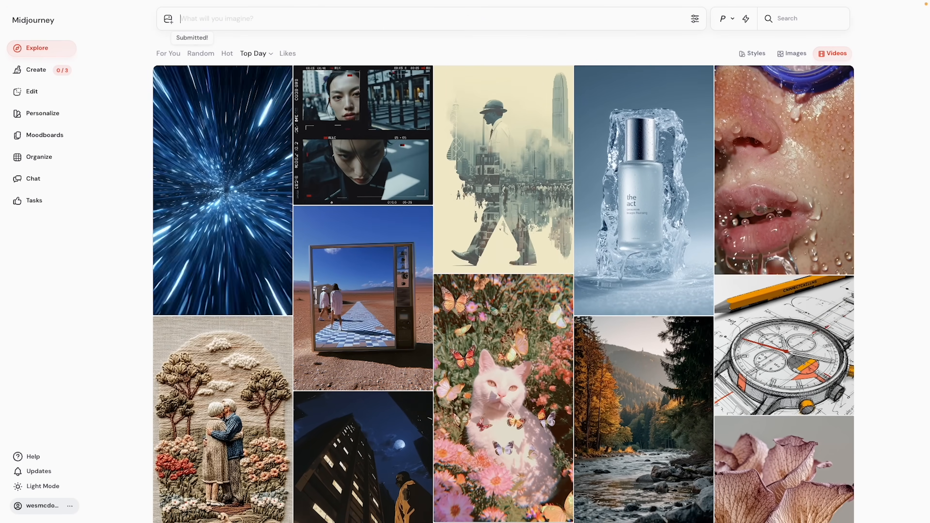
# Scroll the Create feed to older images and open the curly-haired denim-shirt woman photo.
pyautogui.click(26, 68)
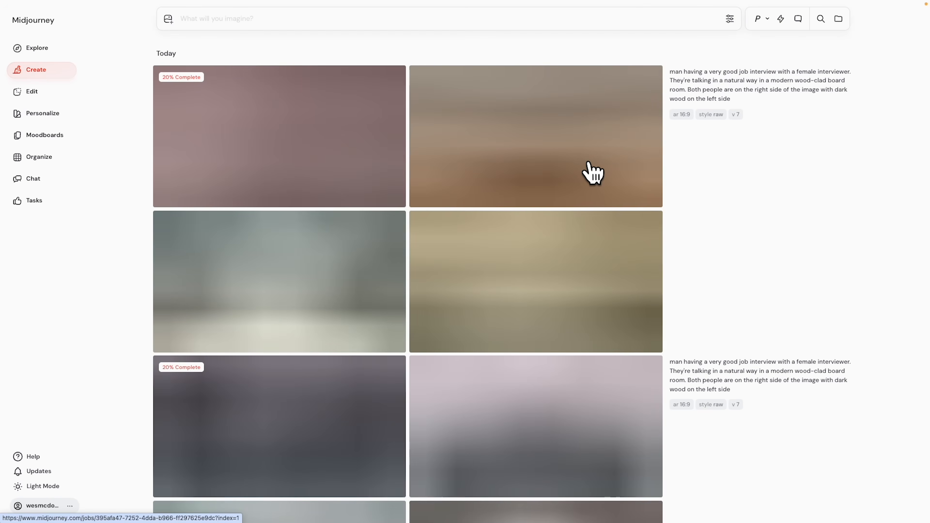
pyautogui.scroll(-4, 593, 173)
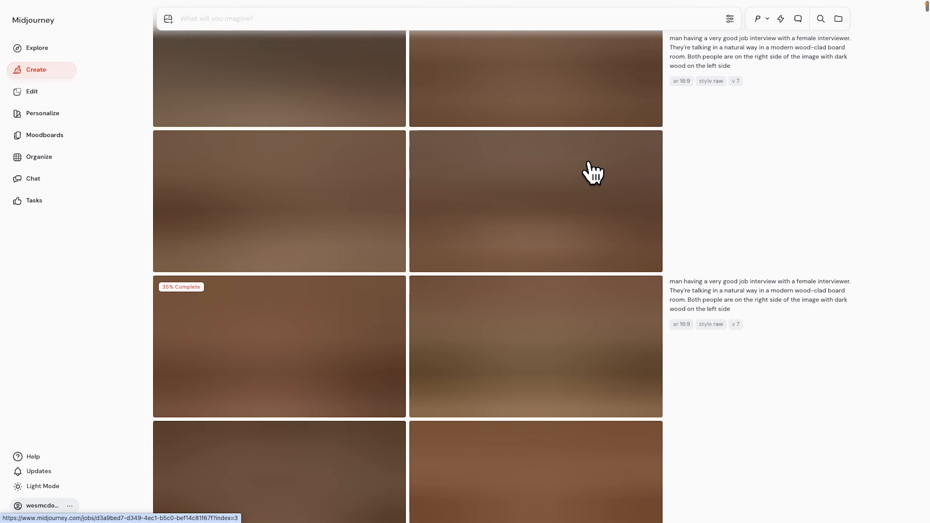
pyautogui.scroll(-4, 600, 249)
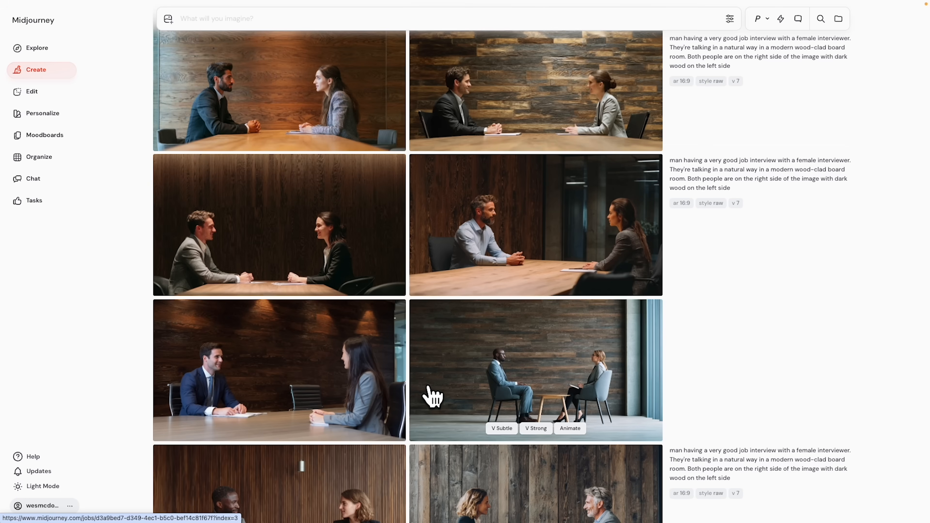
pyautogui.scroll(-4, 542, 329)
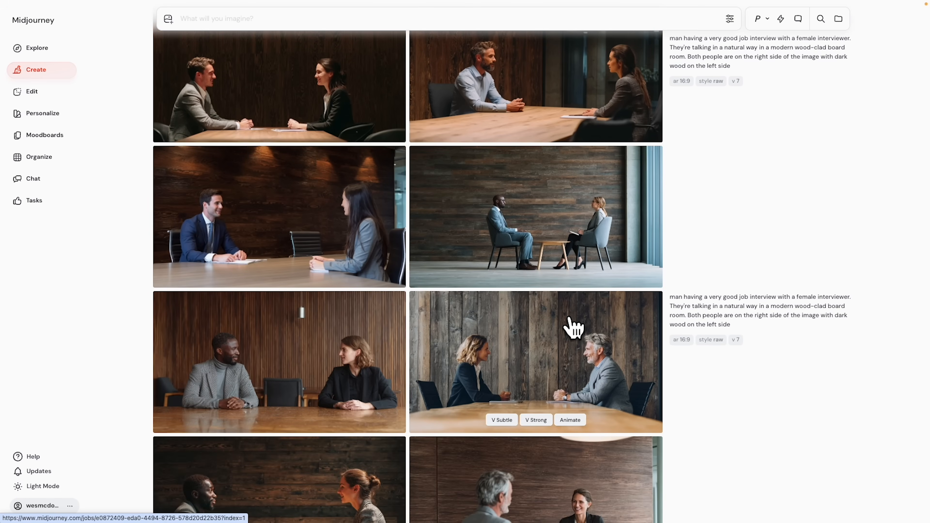
pyautogui.scroll(-10, 571, 326)
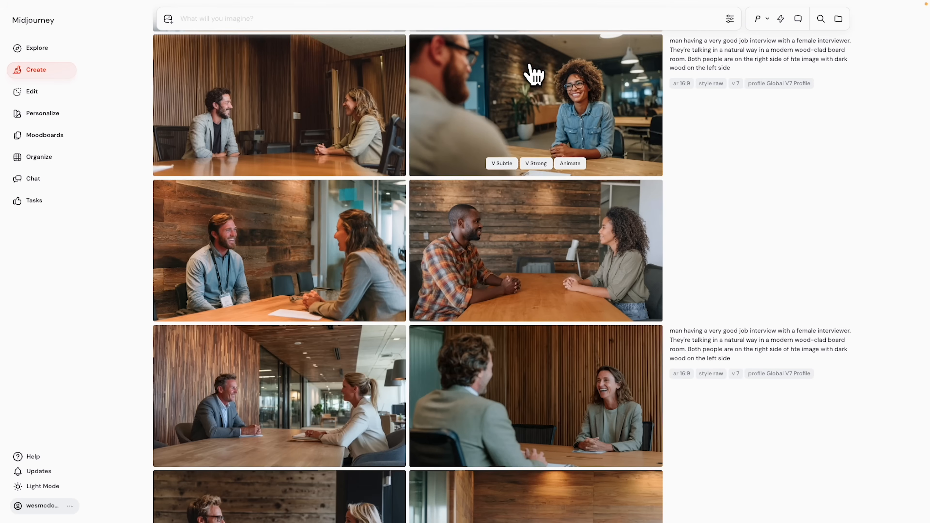
pyautogui.click(585, 86)
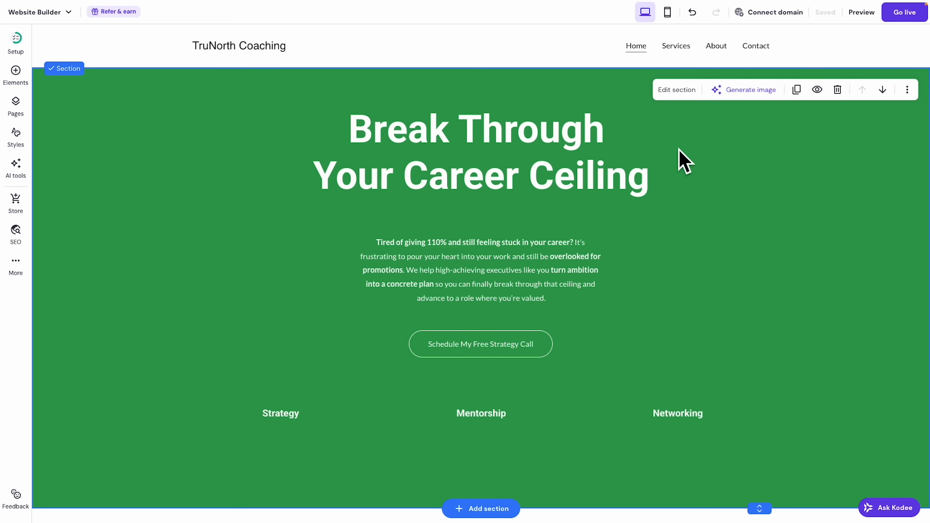
# Try a greyish-green section colour, then a deeper magenta gradient, on the hero background.
pyautogui.click(681, 90)
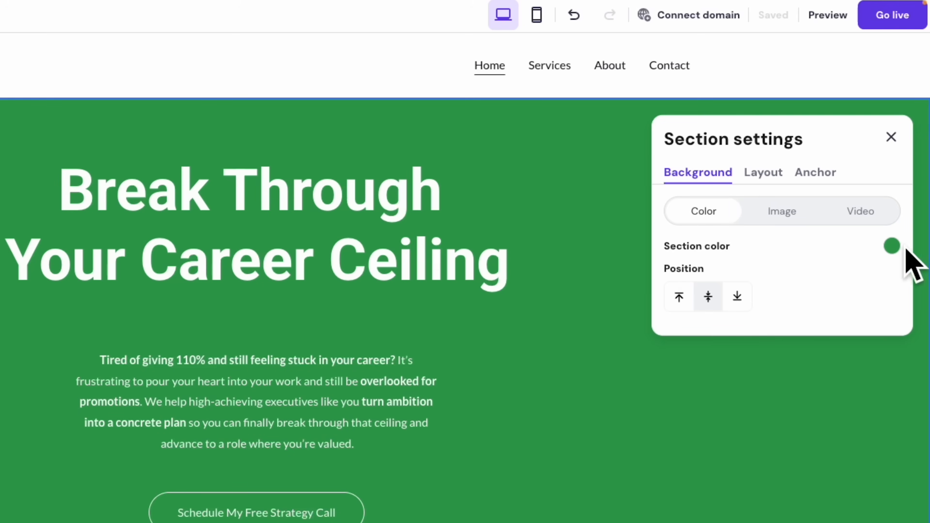
pyautogui.click(892, 246)
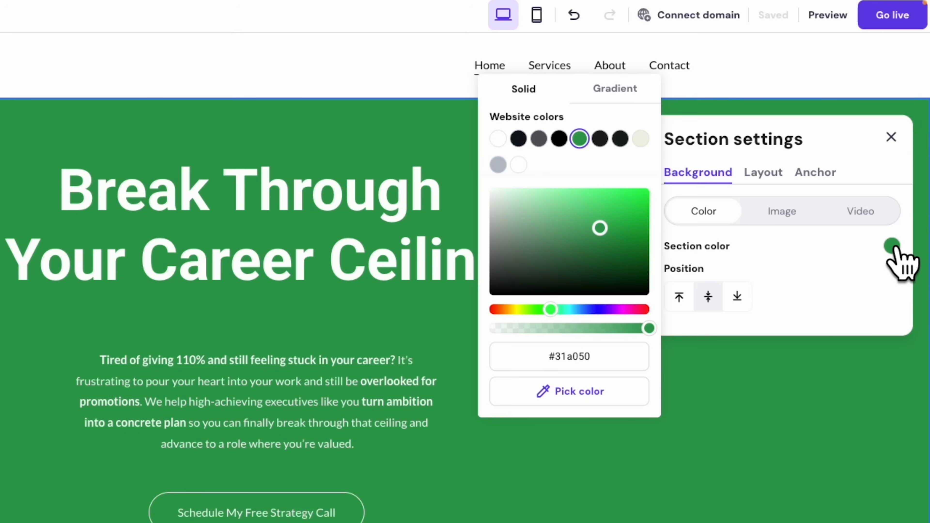
pyautogui.moveTo(621, 203)
pyautogui.mouseDown()
pyautogui.moveTo(530, 228)
pyautogui.moveTo(600, 237)
pyautogui.moveTo(628, 201)
pyautogui.moveTo(584, 235)
pyautogui.moveTo(579, 200)
pyautogui.moveTo(588, 201)
pyautogui.moveTo(580, 221)
pyautogui.moveTo(629, 208)
pyautogui.mouseUp()
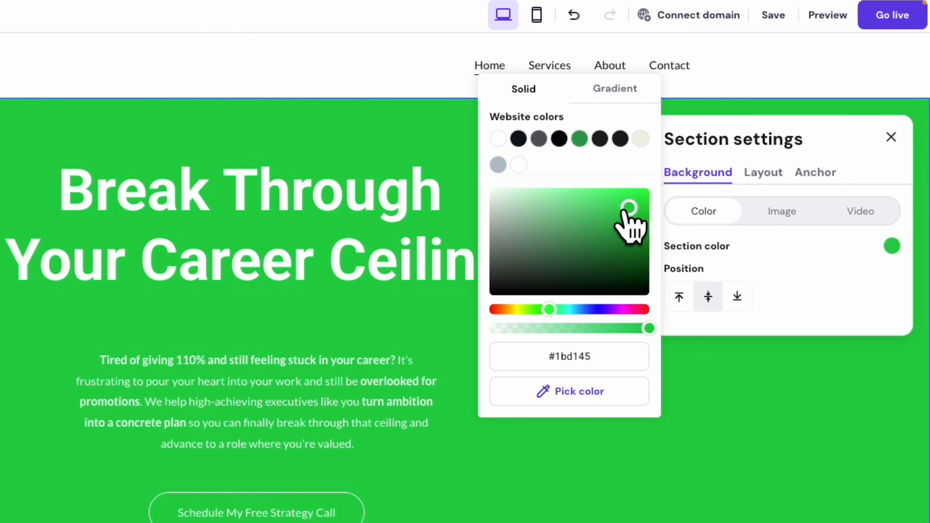
pyautogui.click(624, 94)
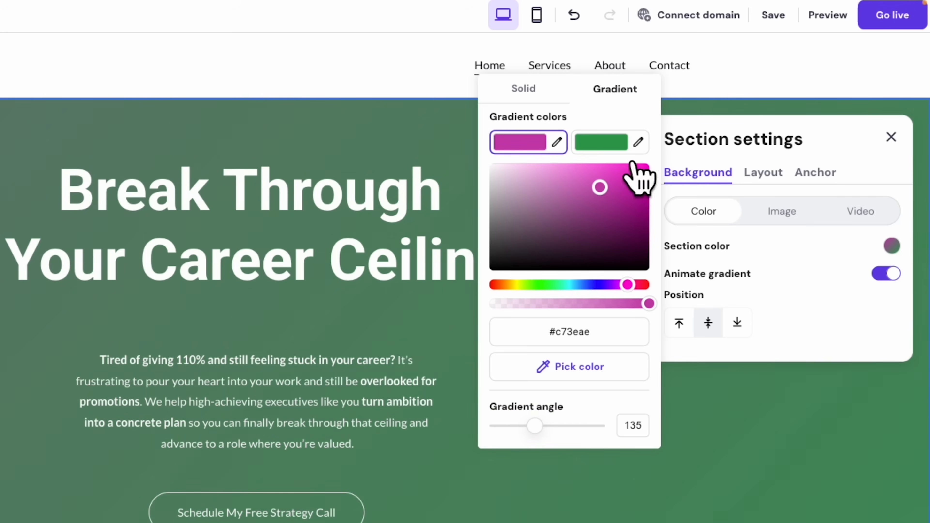
pyautogui.moveTo(586, 220); pyautogui.dragTo(597, 197)
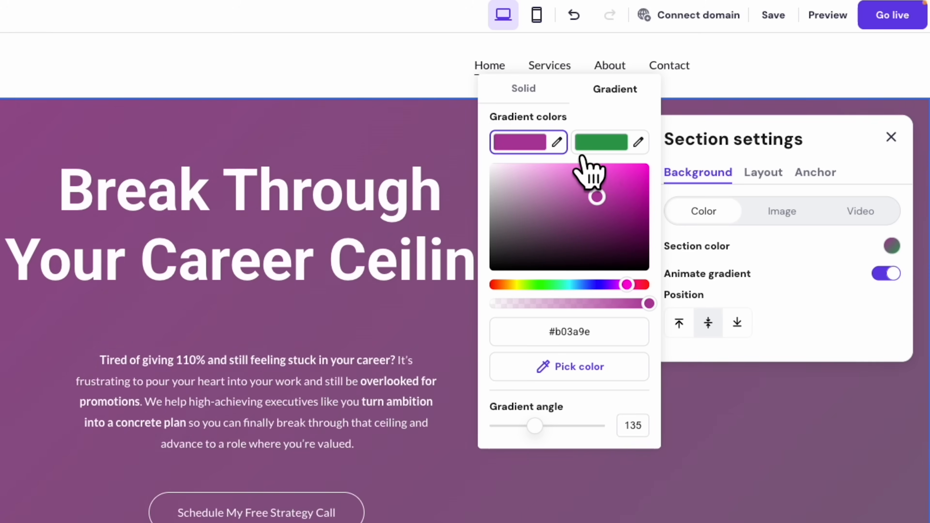
pyautogui.click(781, 216)
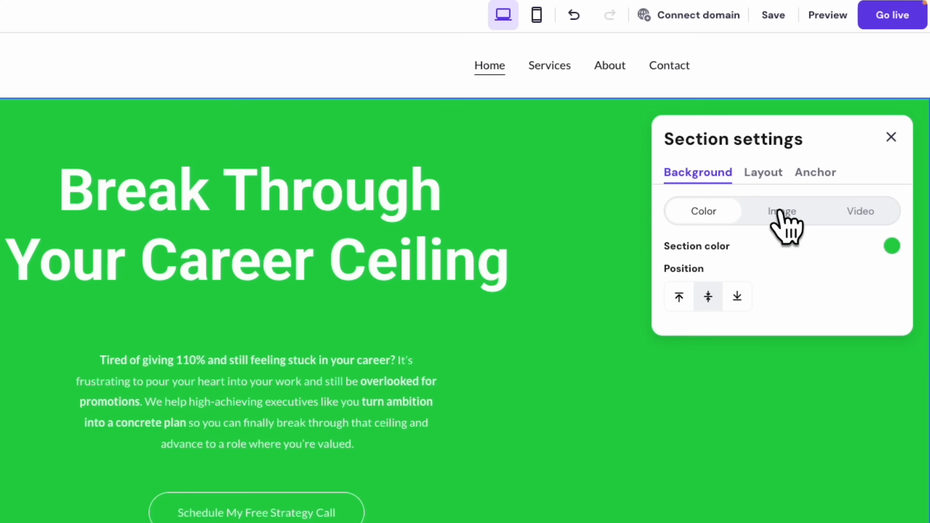
# Switch the hero background to the ocean-wave video and open the video library to replace it.
pyautogui.click(781, 213)
pyautogui.click(869, 217)
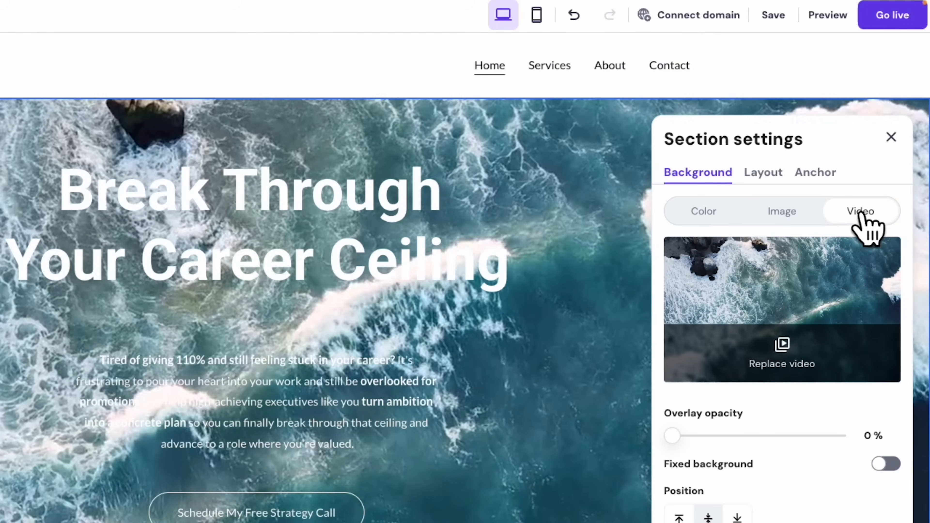
pyautogui.scroll(-1, 779, 351)
pyautogui.click(780, 357)
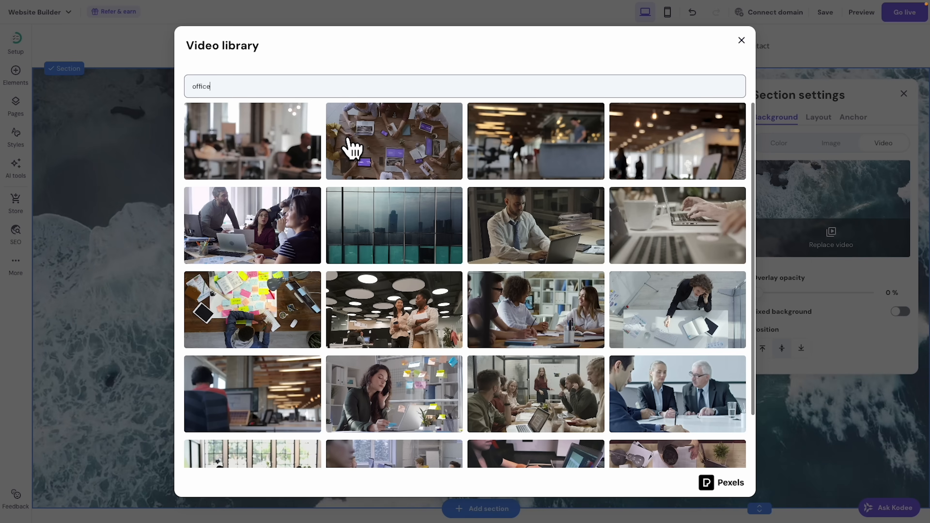
# Browse the 'office' video results and close the library without picking a clip.
pyautogui.scroll(-2, 476, 154)
pyautogui.scroll(-10, 604, 247)
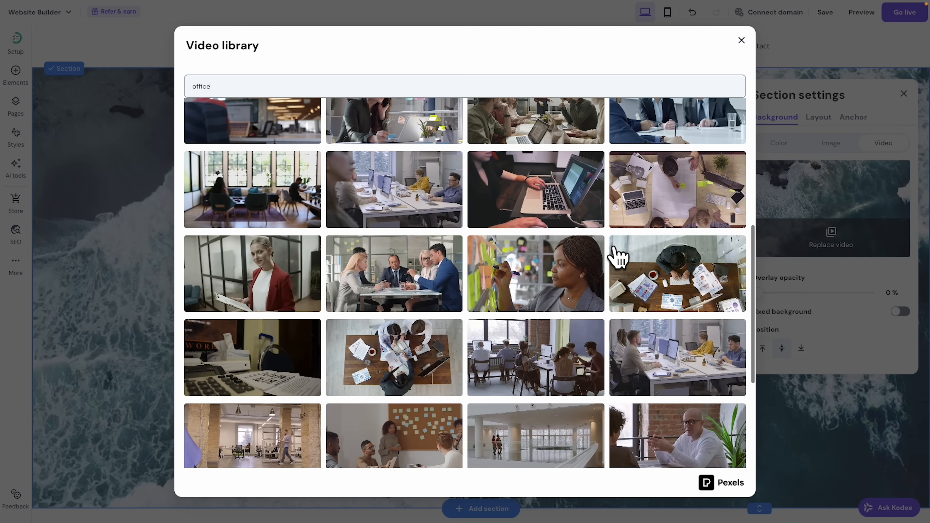
pyautogui.scroll(-10, 641, 257)
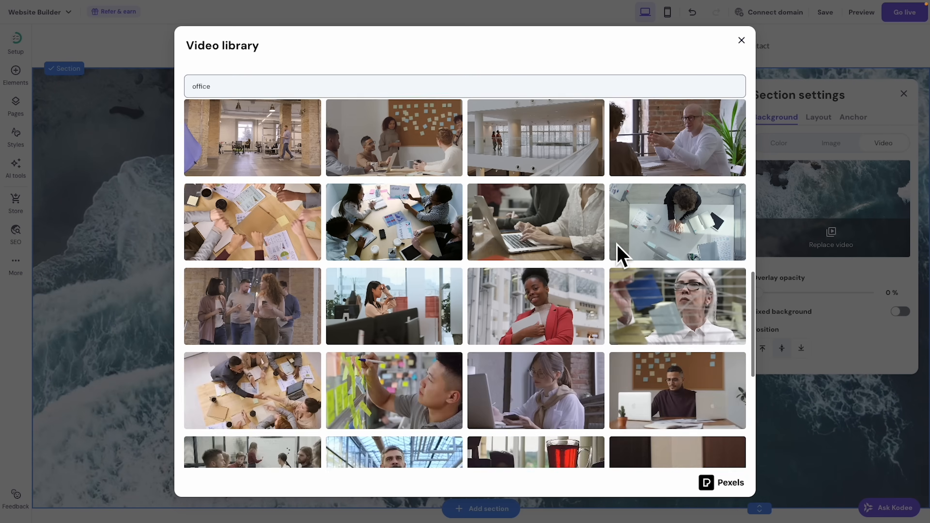
pyautogui.scroll(20, 616, 250)
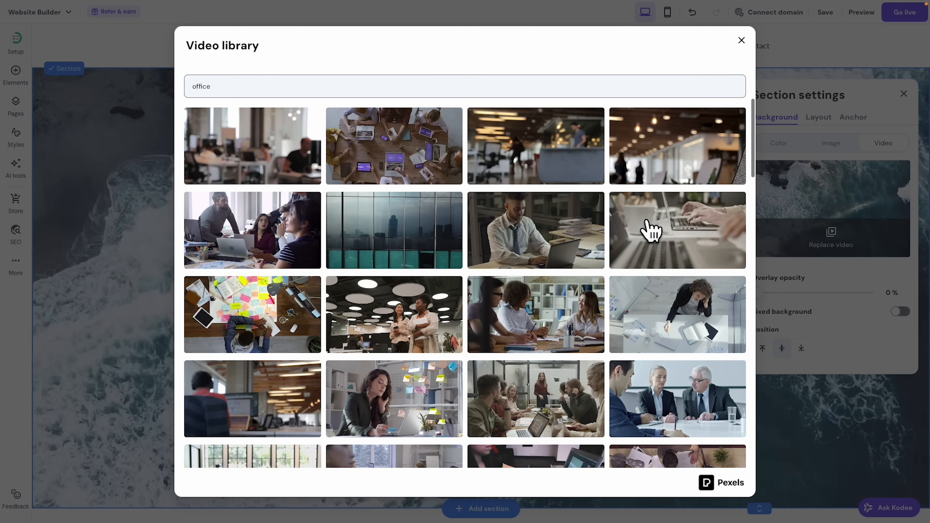
pyautogui.click(741, 41)
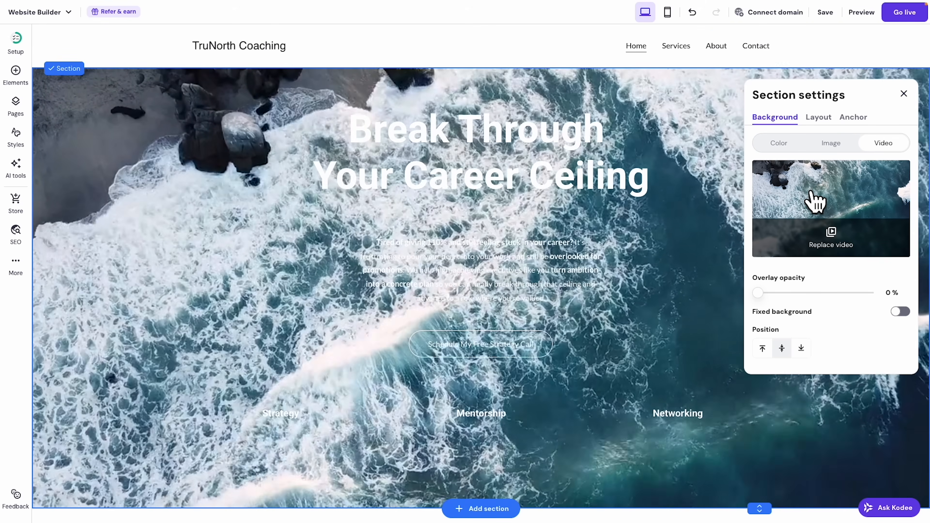
# Upload the PNG photo of the smiling woman at a table and select it as the hero image background.
pyautogui.click(840, 144)
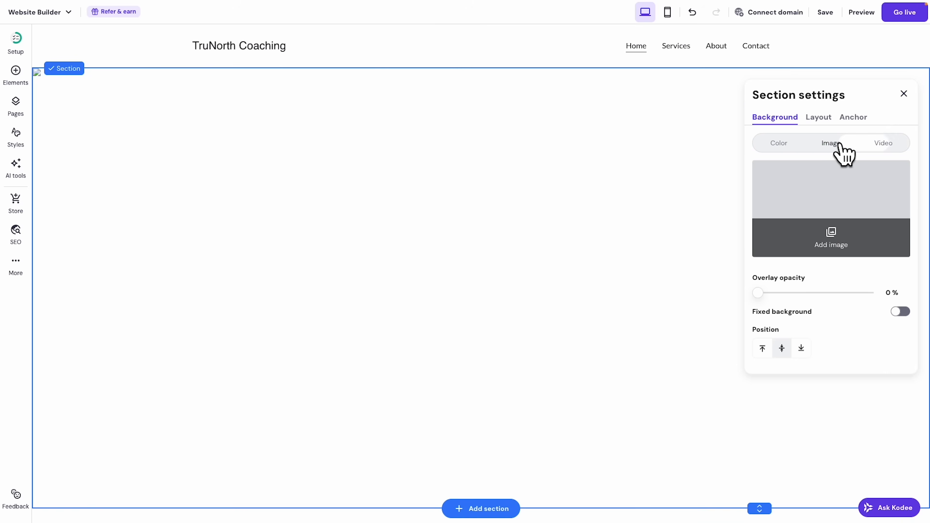
pyautogui.click(832, 244)
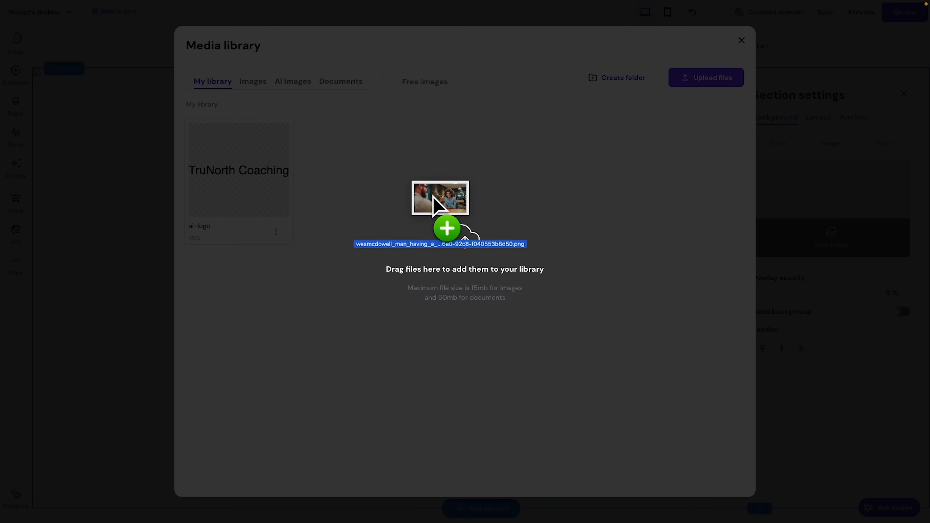
pyautogui.moveTo(436, 208); pyautogui.dragTo(503, 241)
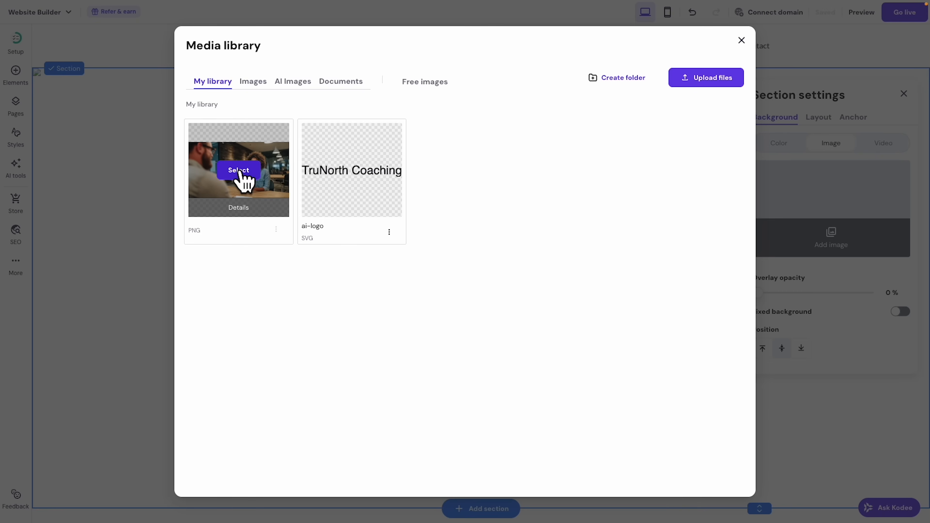
pyautogui.click(238, 170)
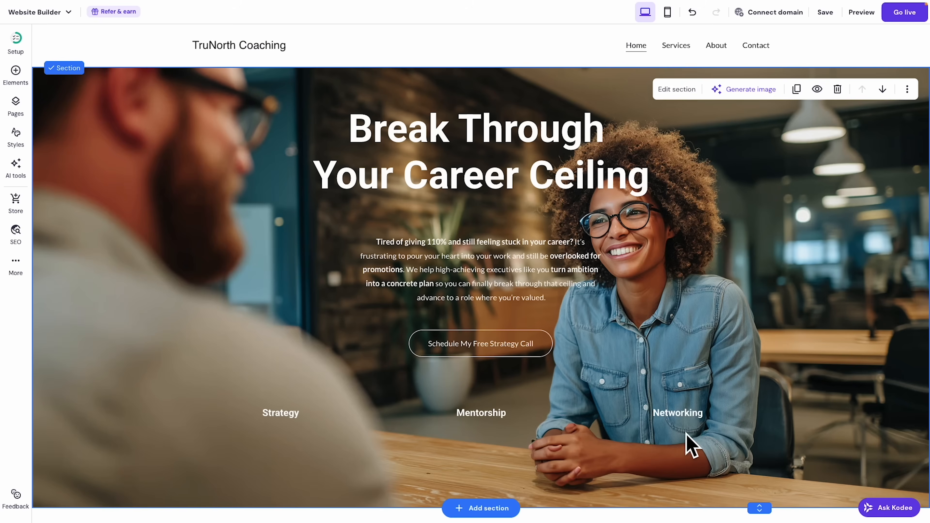
# Drag the Networking, Mentorship and Strategy labels down toward the bottom of the hero.
pyautogui.moveTo(694, 423); pyautogui.dragTo(732, 484)
pyautogui.moveTo(507, 425); pyautogui.dragTo(499, 493)
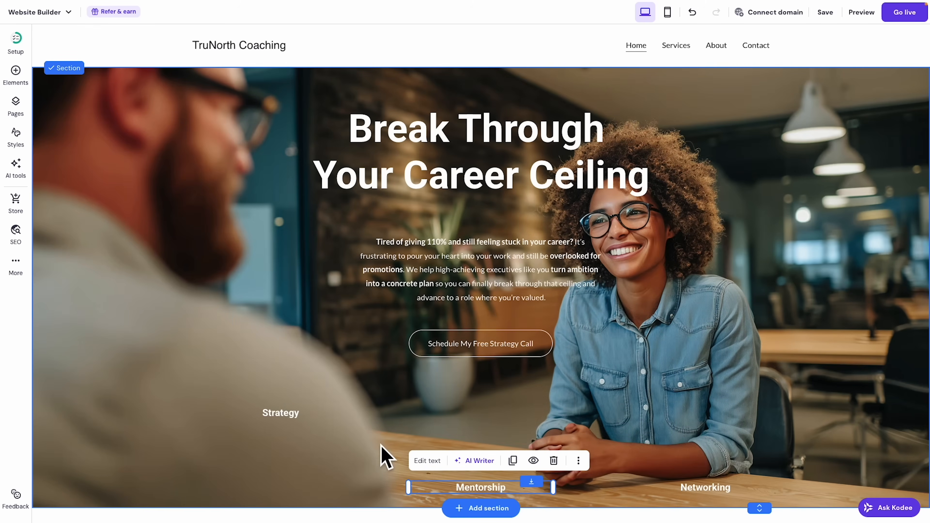
pyautogui.moveTo(290, 426); pyautogui.dragTo(243, 492)
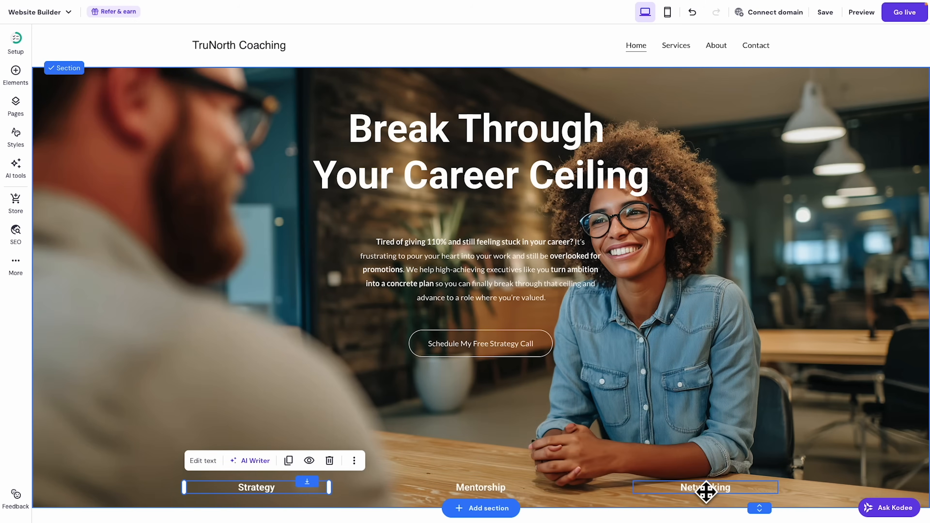
# Move the Schedule My Free Strategy Call button, intro paragraph and headline to the left side.
pyautogui.moveTo(511, 348); pyautogui.dragTo(289, 400)
pyautogui.moveTo(488, 268); pyautogui.dragTo(314, 319)
pyautogui.moveTo(426, 156); pyautogui.dragTo(303, 224)
pyautogui.moveTo(332, 4)
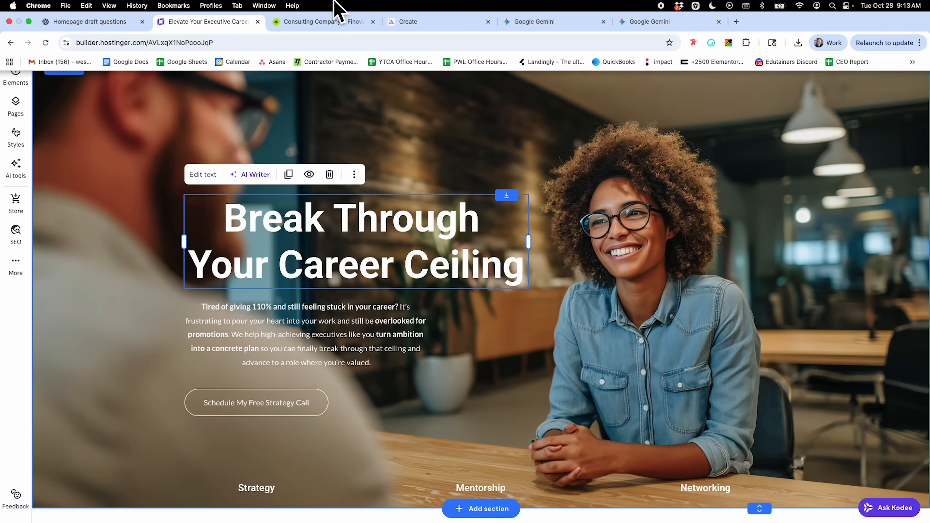
pyautogui.click(315, 24)
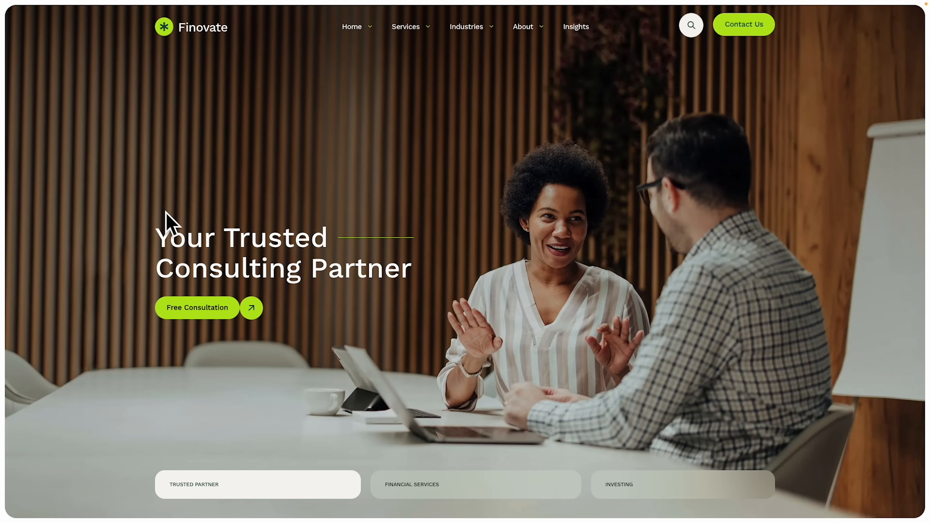
pyautogui.moveTo(269, 2)
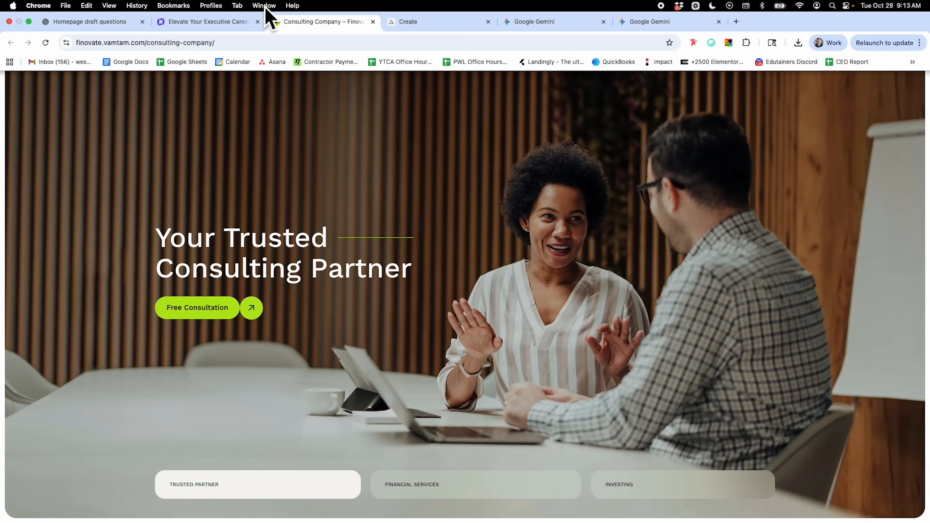
pyautogui.click(224, 25)
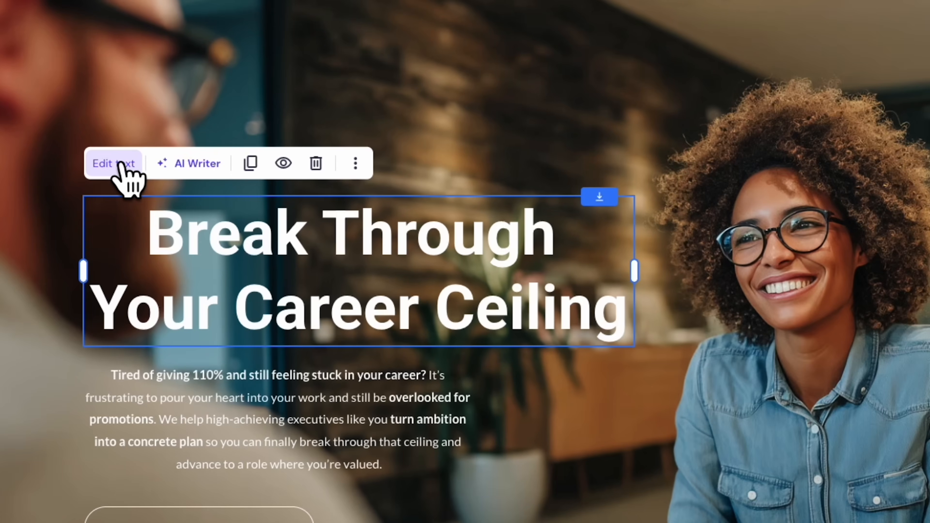
# Left-align the Break Through Your Career Ceiling headline and set its font size to 64.
pyautogui.click(205, 174)
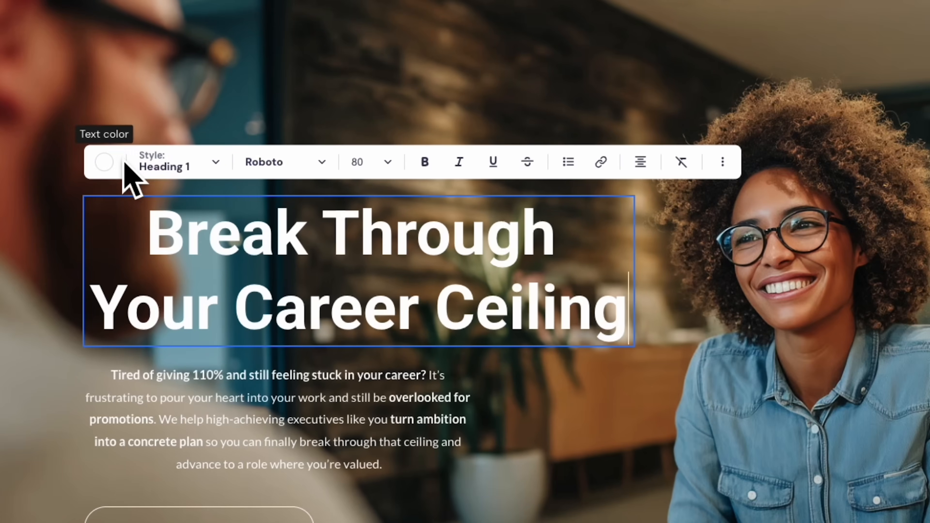
pyautogui.click(642, 163)
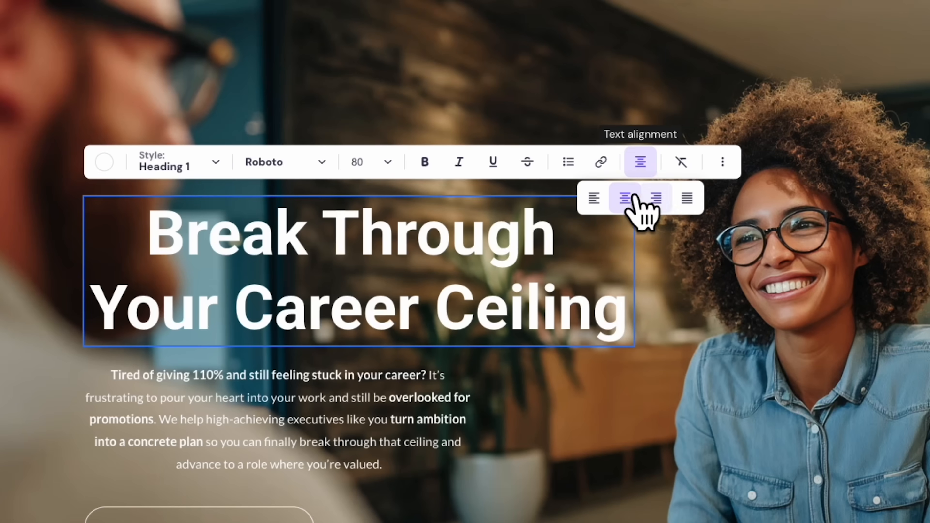
pyautogui.click(597, 202)
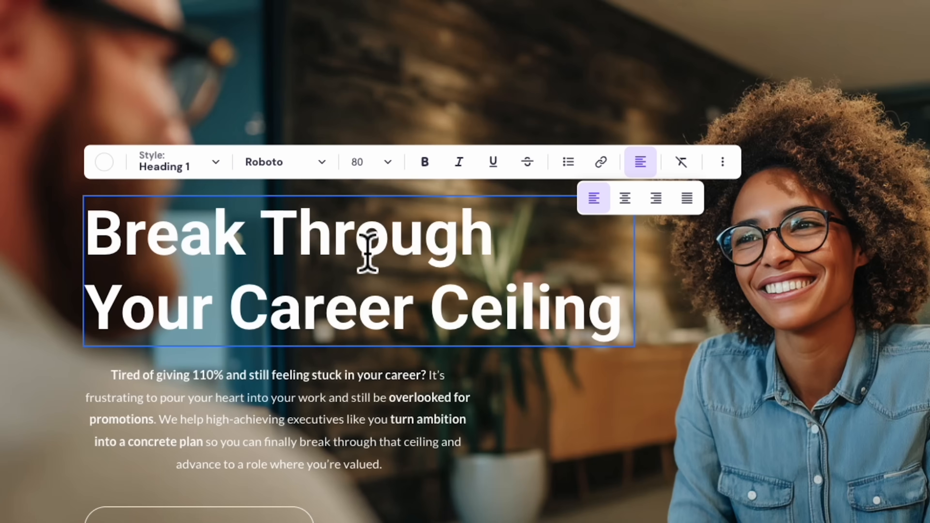
pyautogui.click(391, 164)
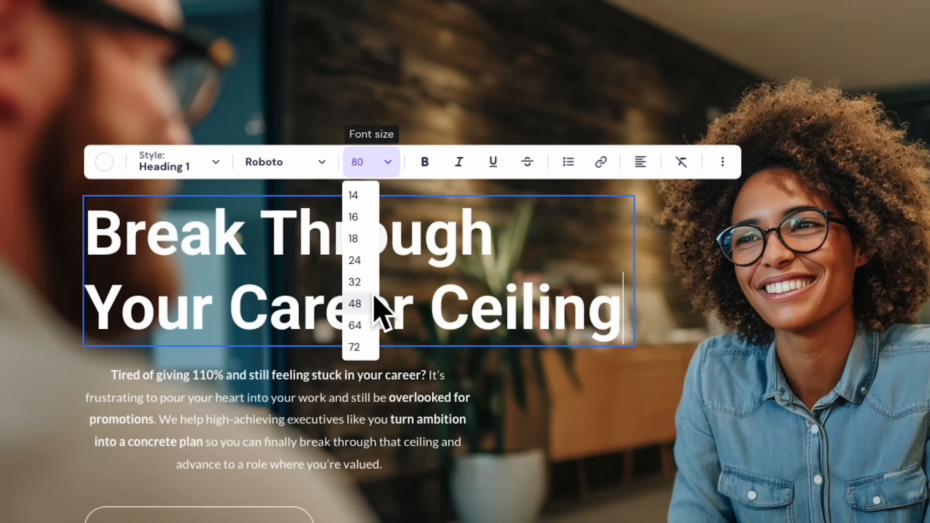
pyautogui.click(366, 325)
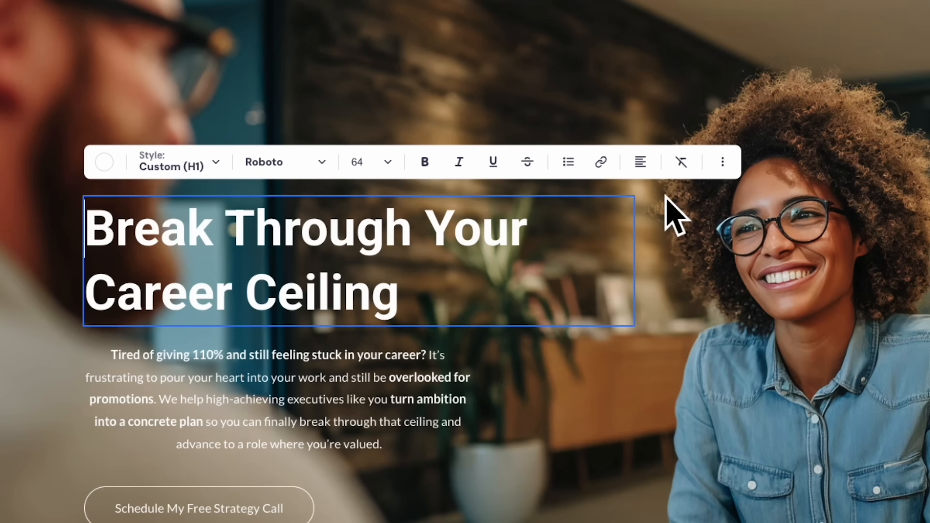
# Set the headline's line height to about 1.08, then select the hero paragraph for formatting.
pyautogui.click(725, 163)
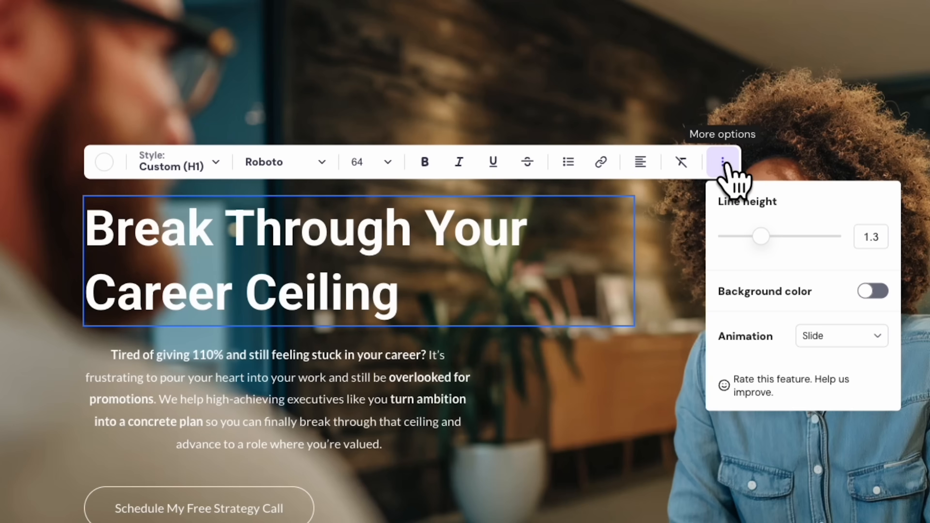
pyautogui.moveTo(760, 244); pyautogui.dragTo(742, 248)
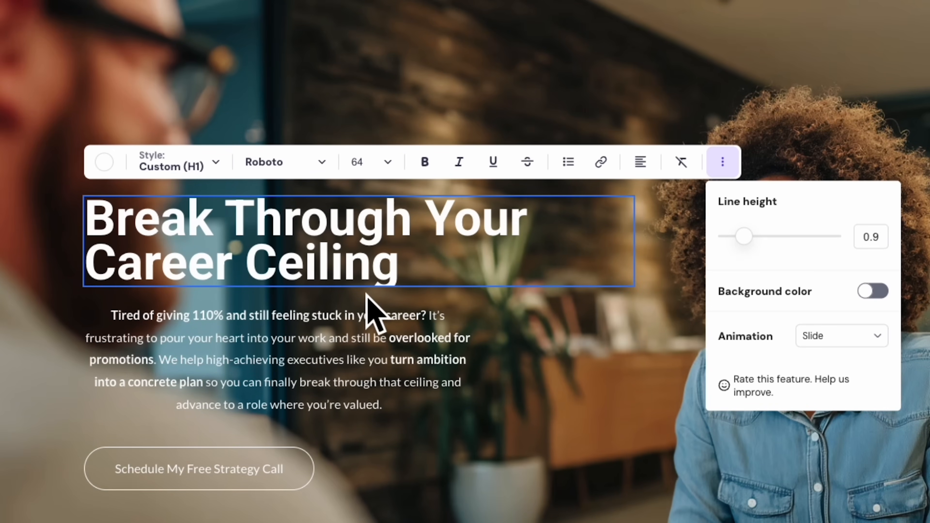
pyautogui.moveTo(744, 235); pyautogui.dragTo(751, 236)
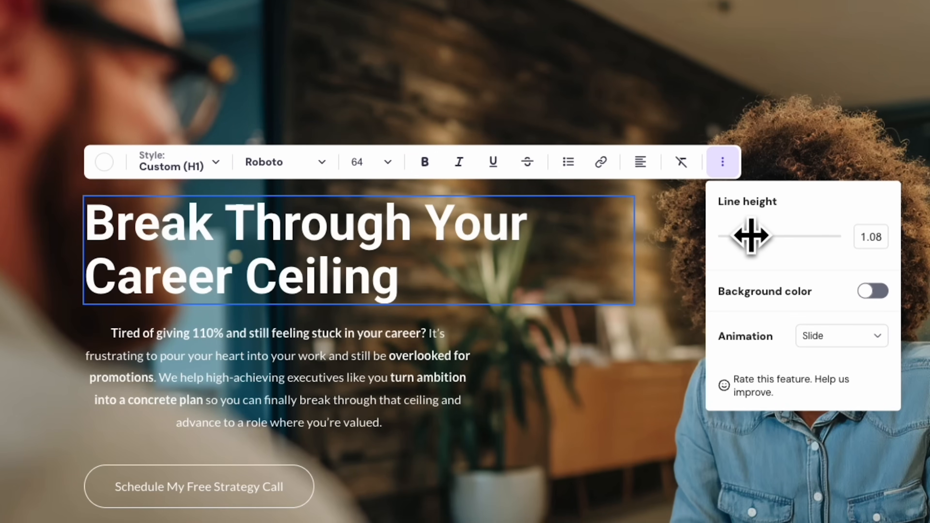
pyautogui.click(319, 377)
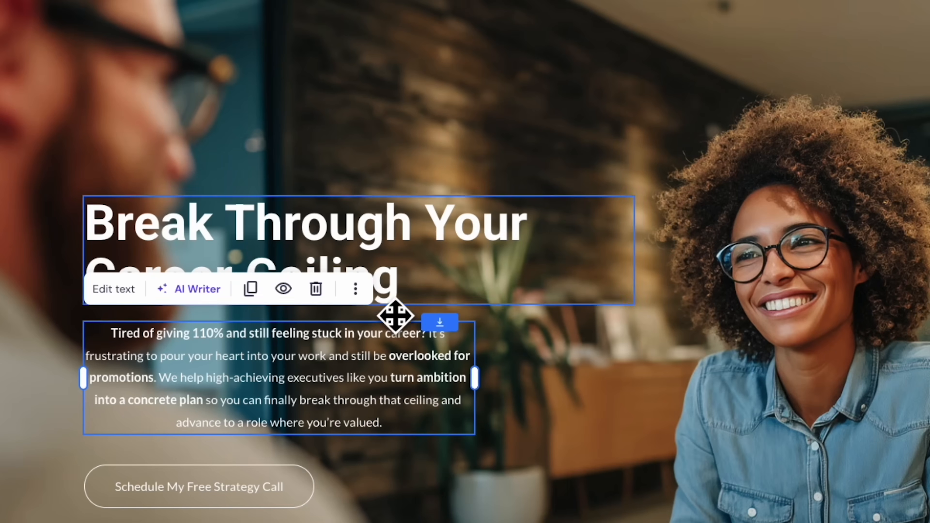
pyautogui.click(114, 289)
# Left-align the hero paragraph, widen its text box, and drag the headline-paragraph-button group lower.
pyautogui.click(641, 289)
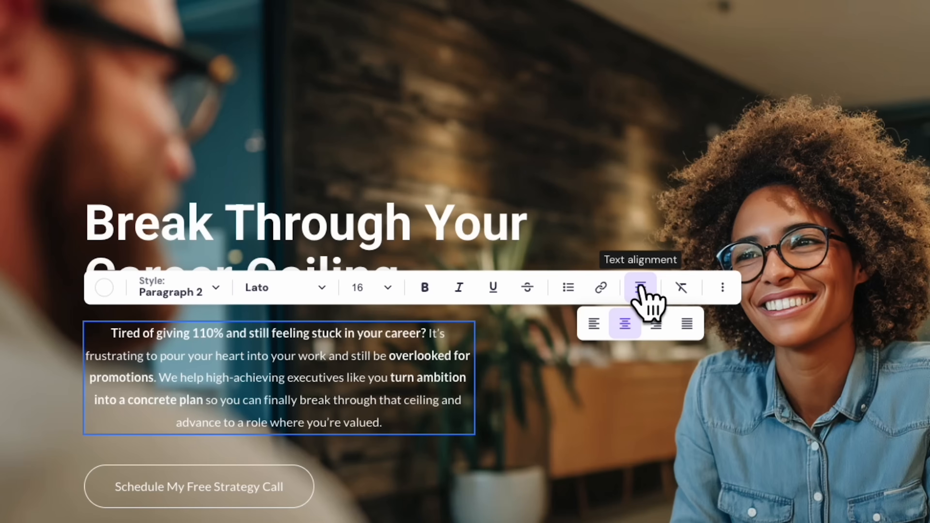
pyautogui.click(594, 324)
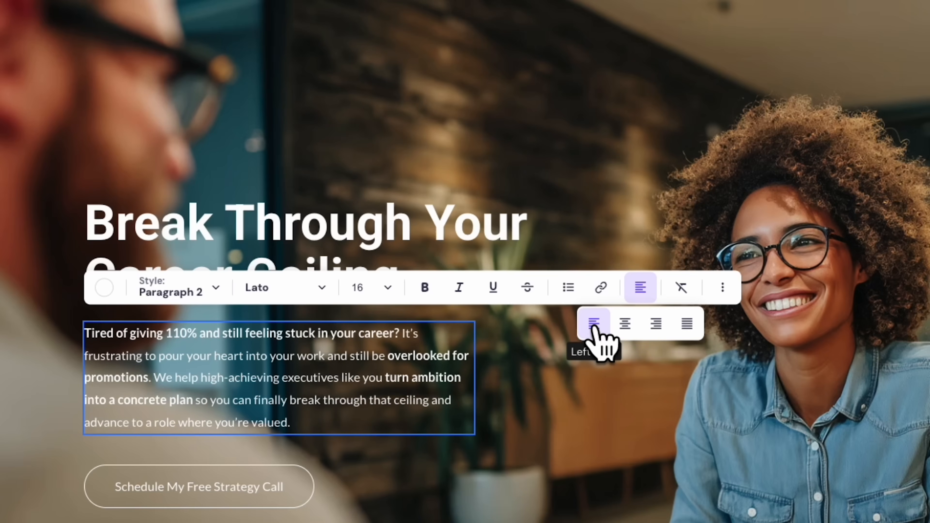
pyautogui.moveTo(476, 378); pyautogui.dragTo(542, 395)
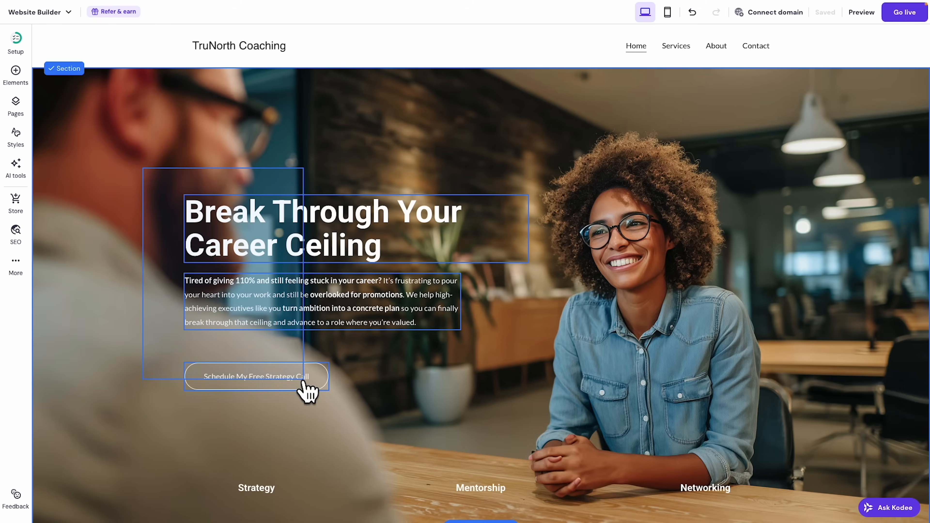
pyautogui.moveTo(315, 216); pyautogui.dragTo(317, 250)
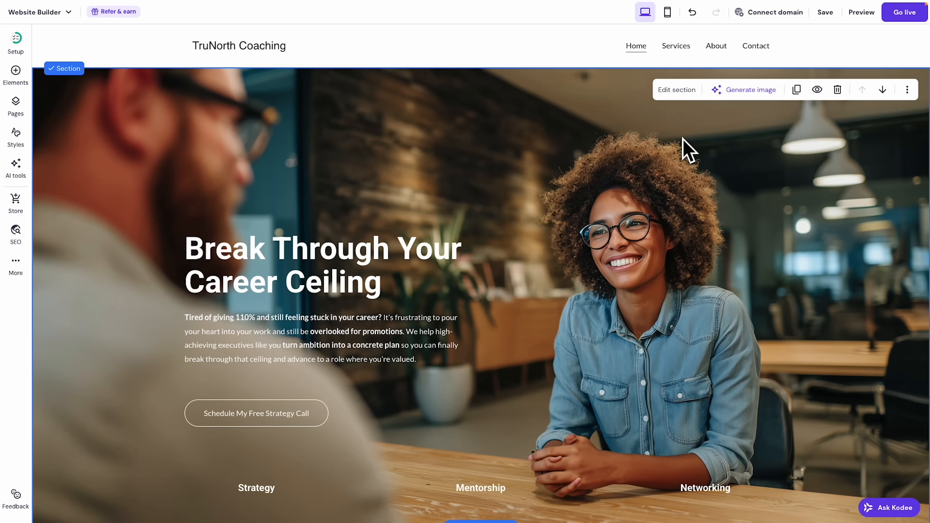
# Set the hero background image's overlay opacity to about 32%.
pyautogui.click(677, 89)
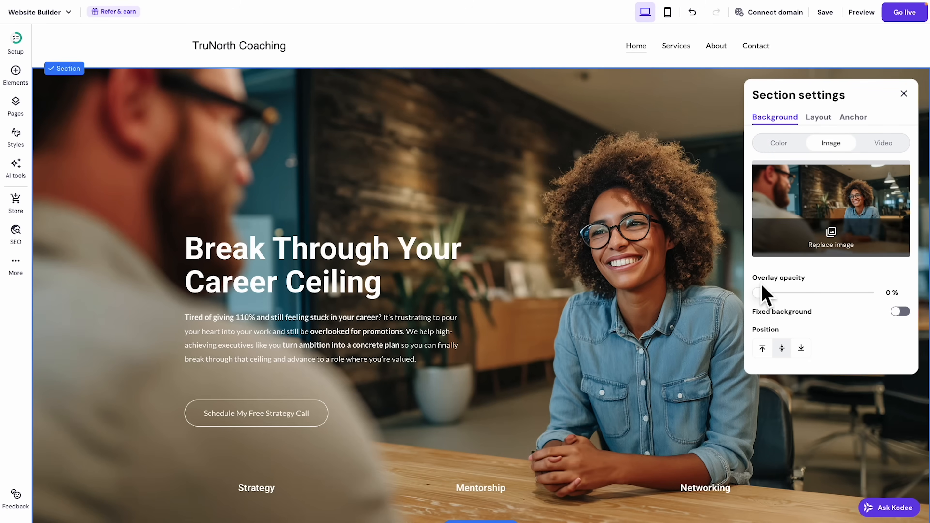
pyautogui.moveTo(758, 293); pyautogui.dragTo(799, 291)
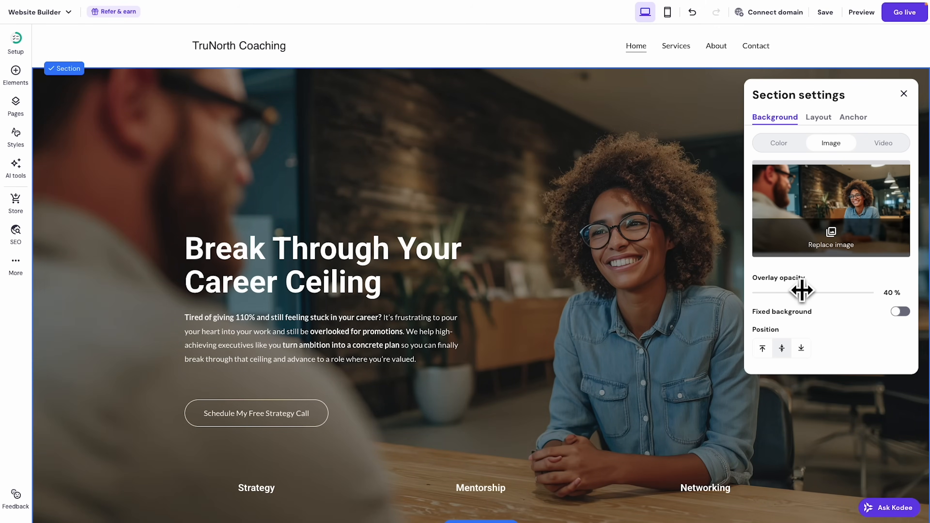
pyautogui.moveTo(801, 291); pyautogui.dragTo(794, 291)
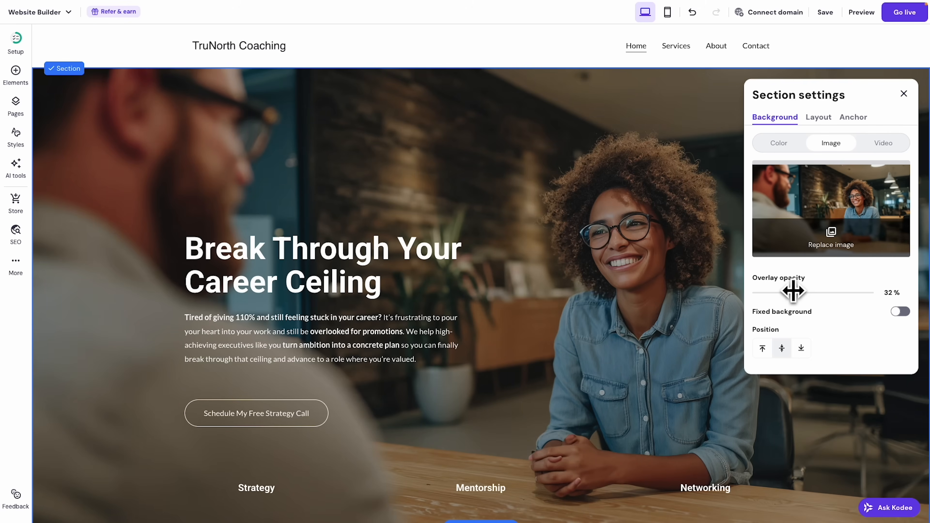
pyautogui.click(903, 94)
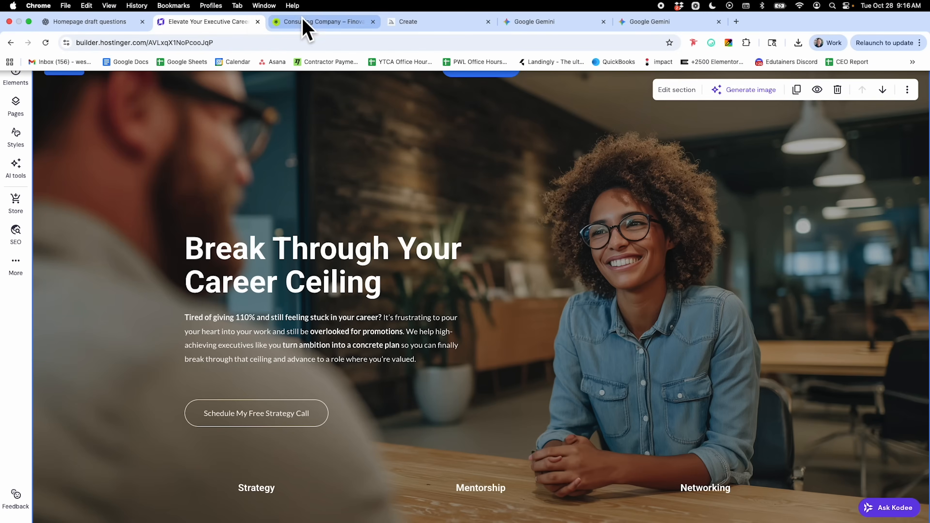
# Pull the Finovate consulting tab into a smaller separate window placed at the right.
pyautogui.click(306, 22)
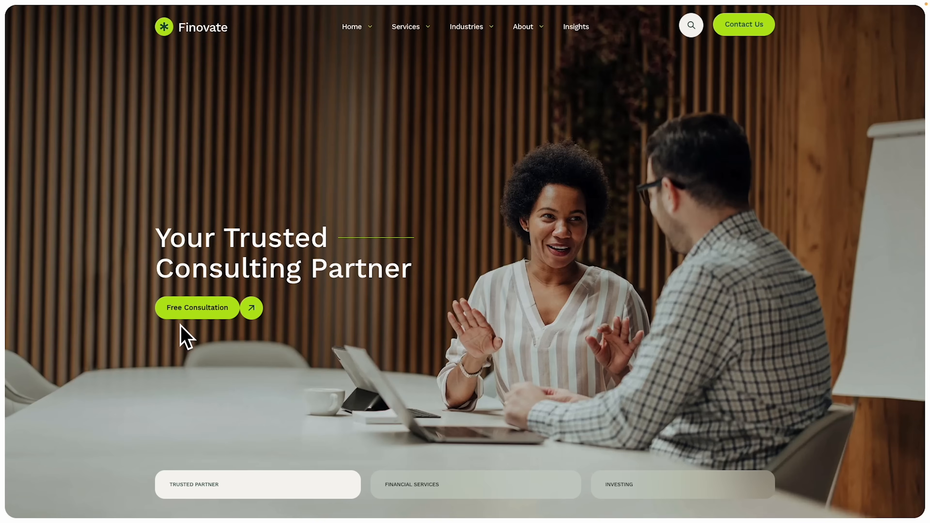
pyautogui.moveTo(632, 66); pyautogui.dragTo(640, 27)
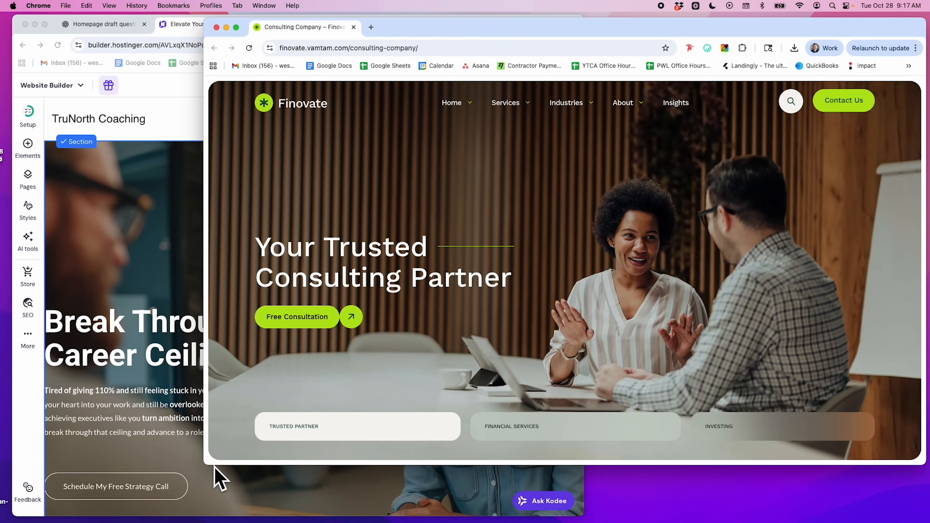
pyautogui.moveTo(222, 473); pyautogui.dragTo(520, 518)
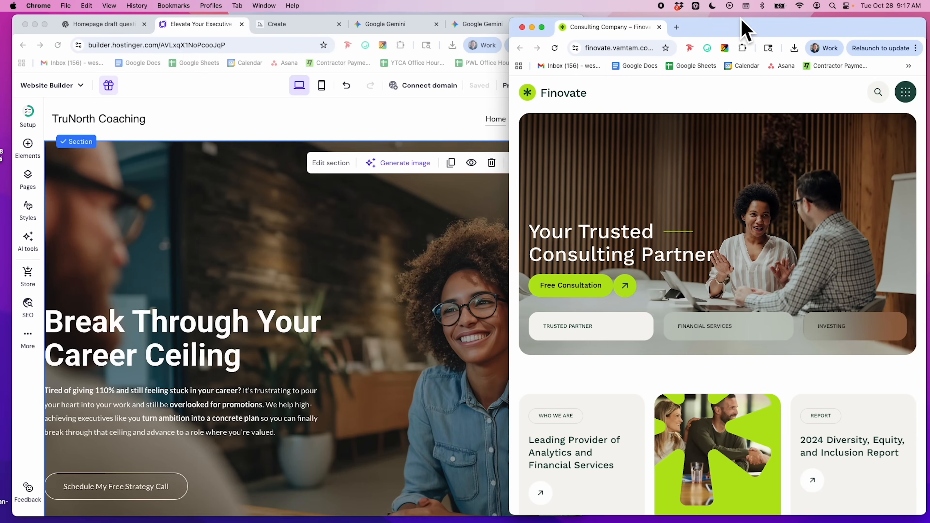
pyautogui.moveTo(688, 27); pyautogui.dragTo(692, 22)
pyautogui.scroll(-3, 293, 352)
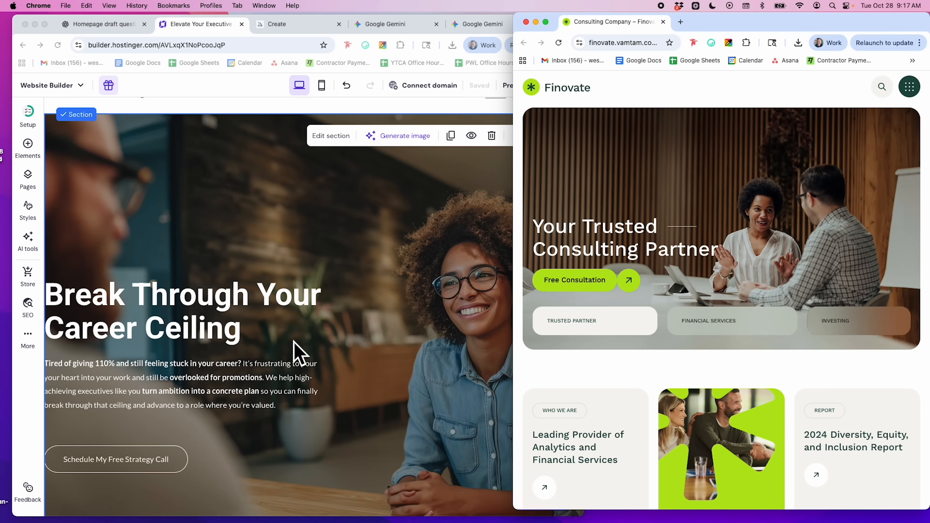
# Fill the Schedule My Free Strategy Call button with lime green sampled from the Finovate site.
pyautogui.click(118, 413)
pyautogui.click(95, 418)
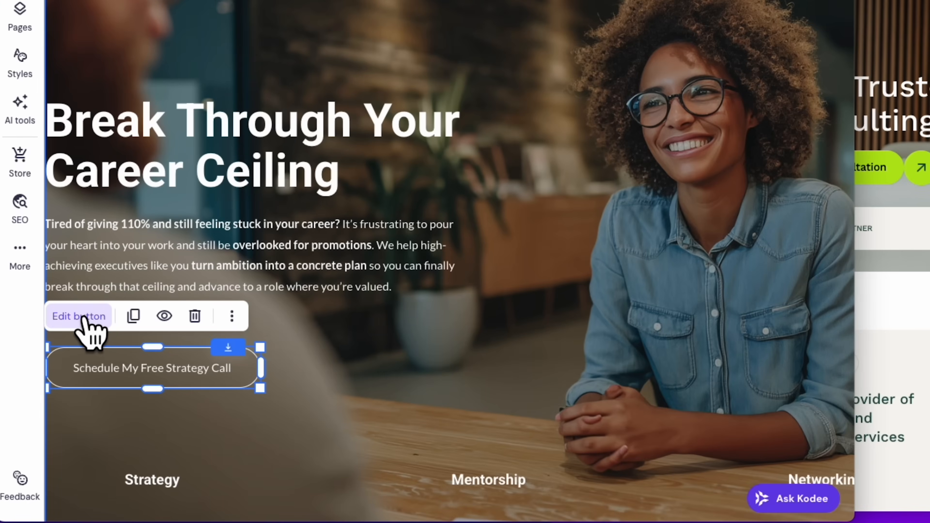
pyautogui.click(83, 316)
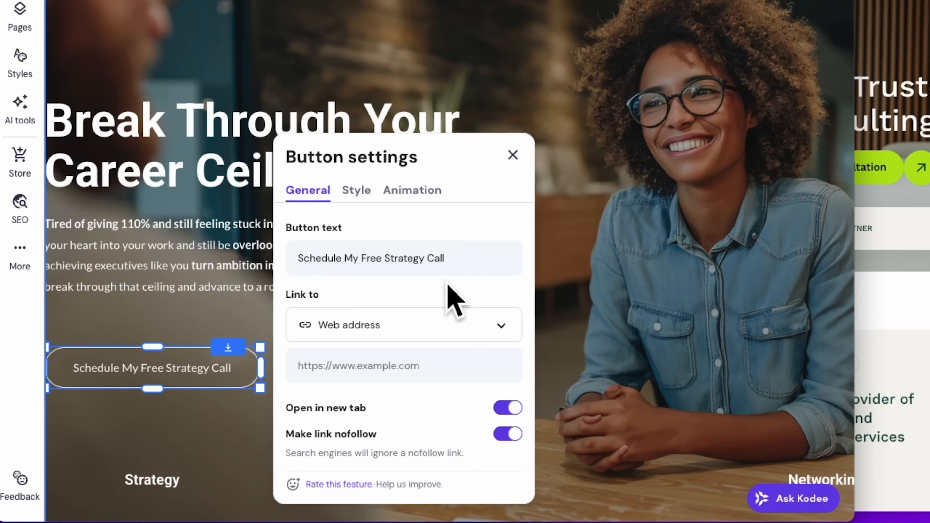
pyautogui.click(351, 191)
pyautogui.scroll(-1, 399, 214)
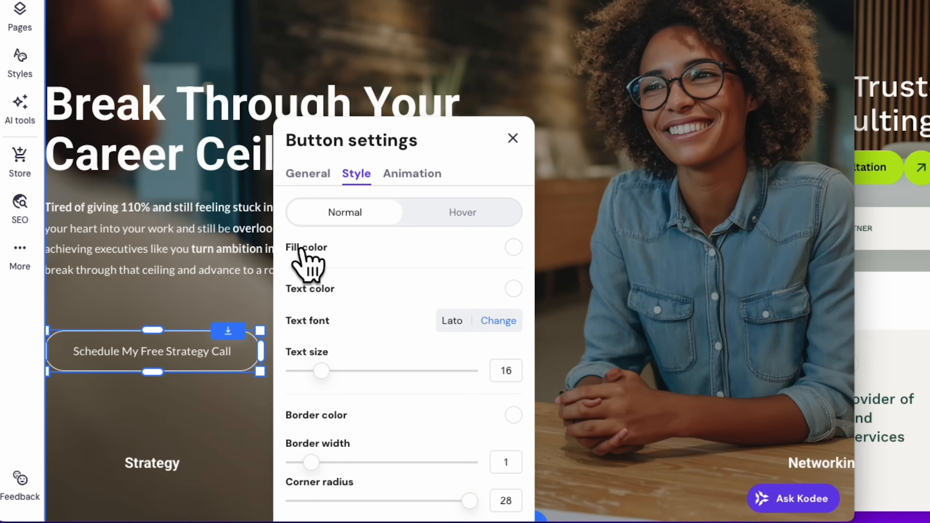
pyautogui.click(514, 247)
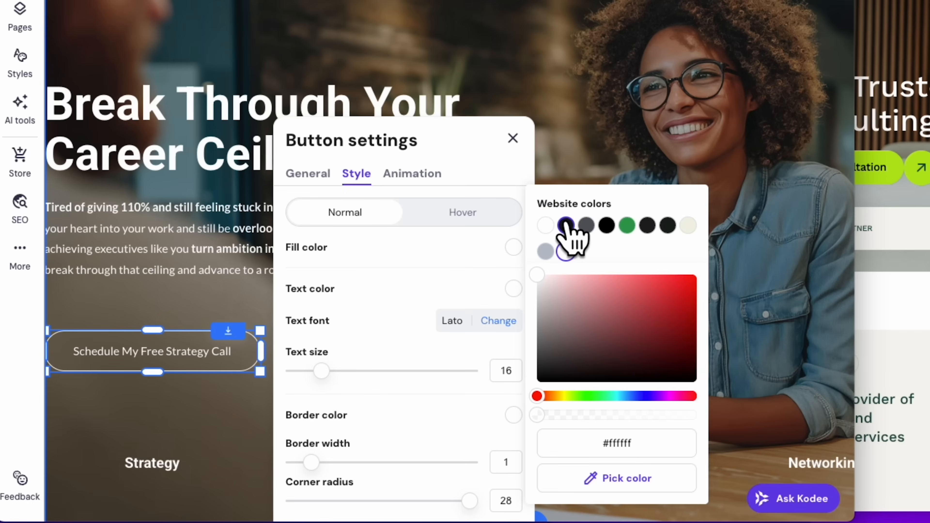
pyautogui.click(627, 225)
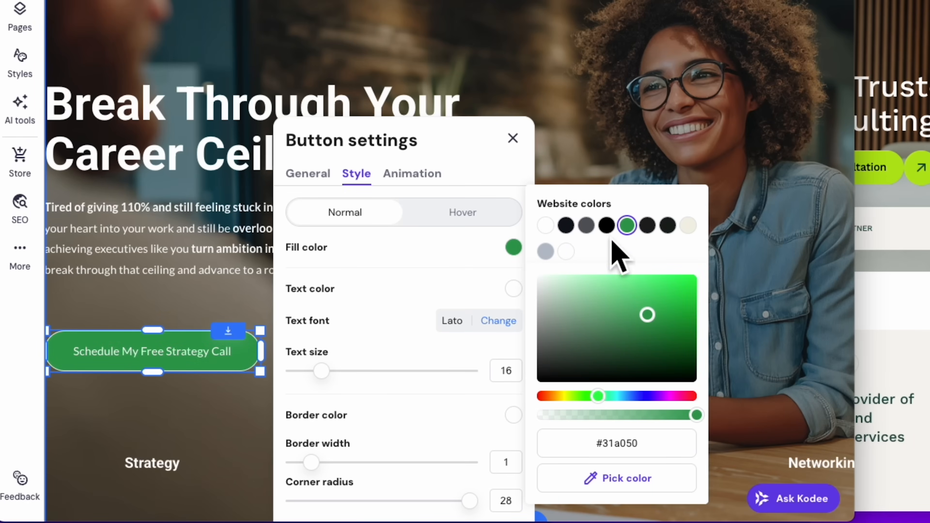
pyautogui.moveTo(600, 396); pyautogui.dragTo(673, 396)
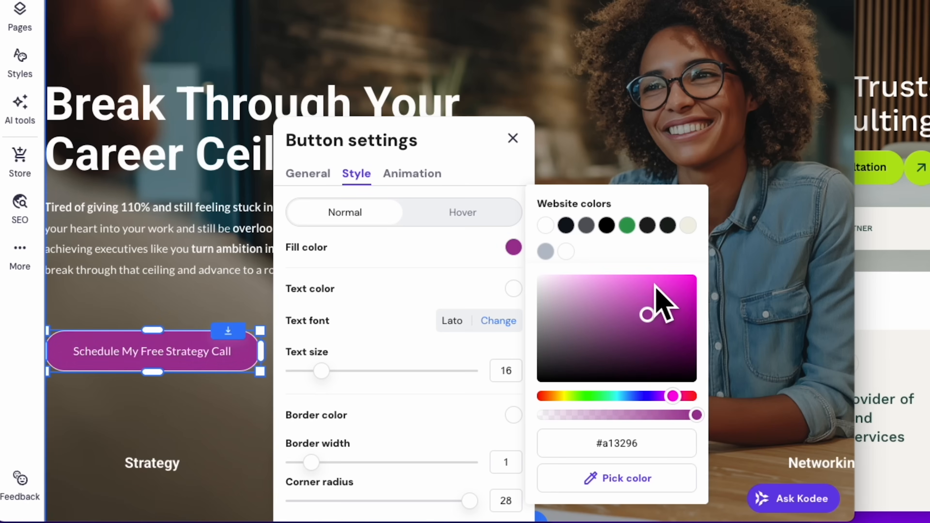
pyautogui.click(667, 283)
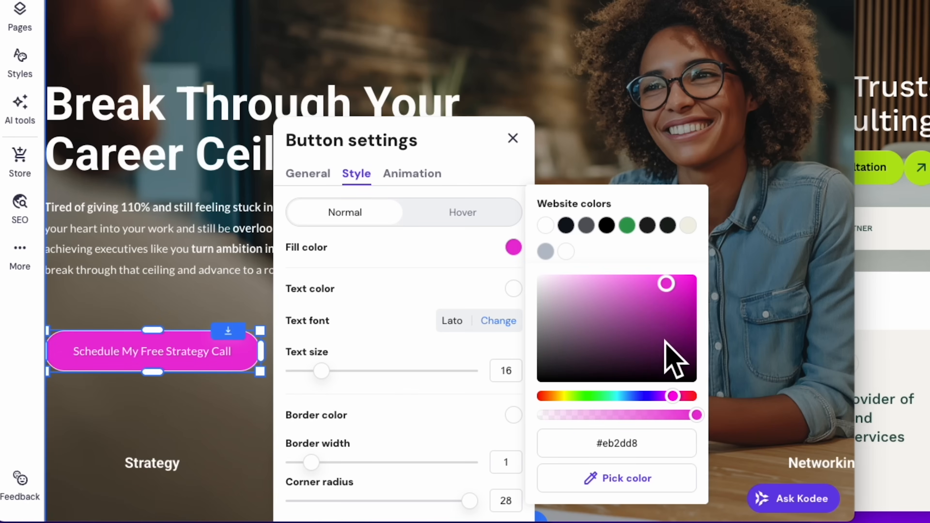
pyautogui.click(622, 479)
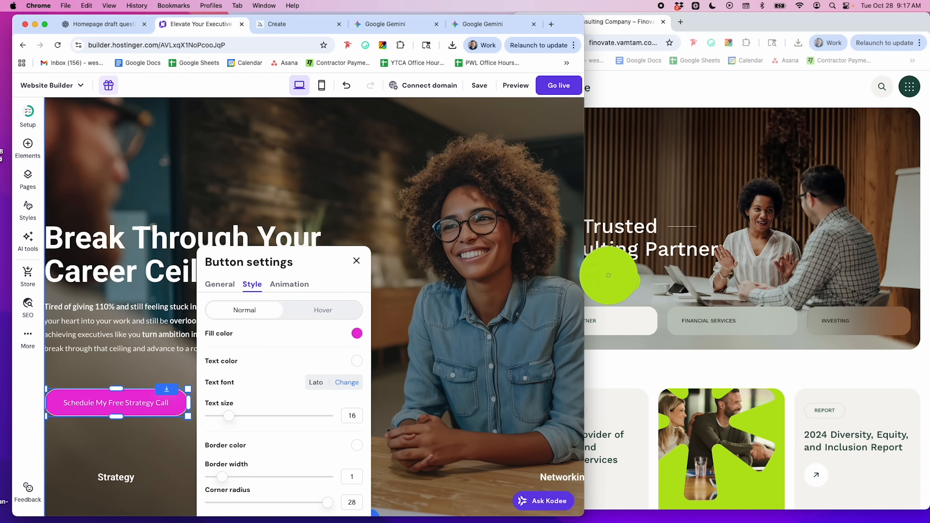
pyautogui.click(609, 275)
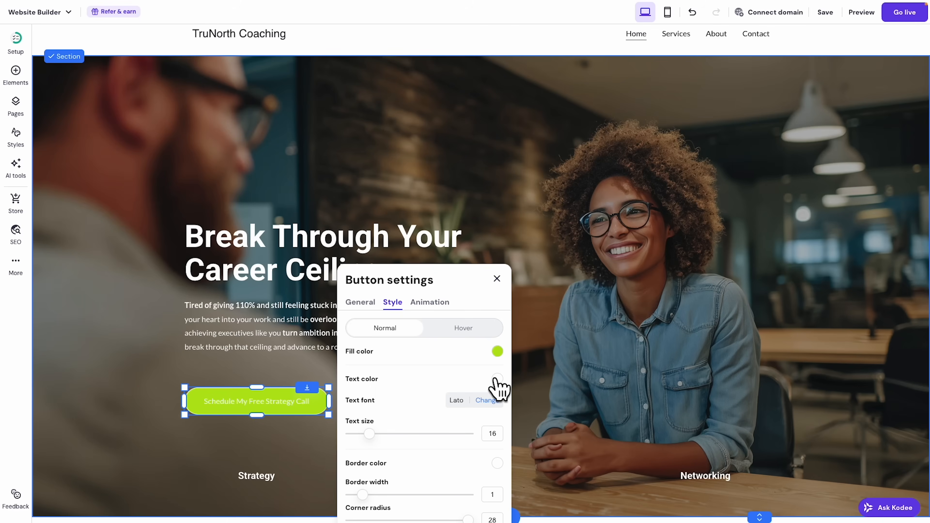
# Give the button dark navy text, border width 0 and a nearly square corner radius of 3.
pyautogui.click(497, 379)
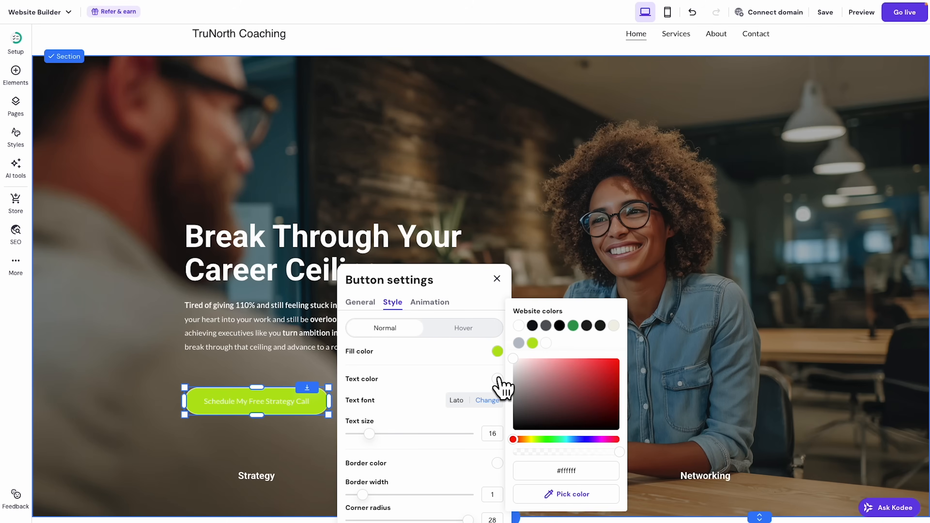
pyautogui.click(532, 325)
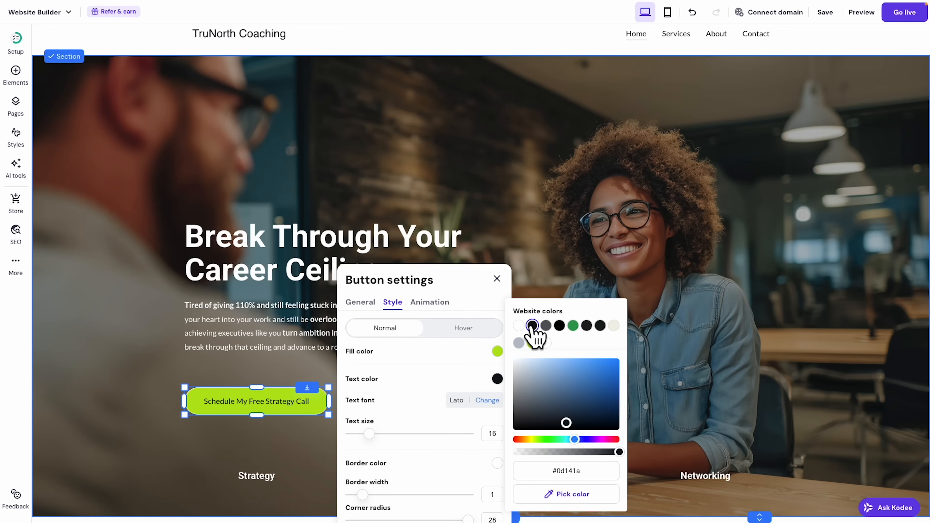
pyautogui.scroll(-3, 446, 374)
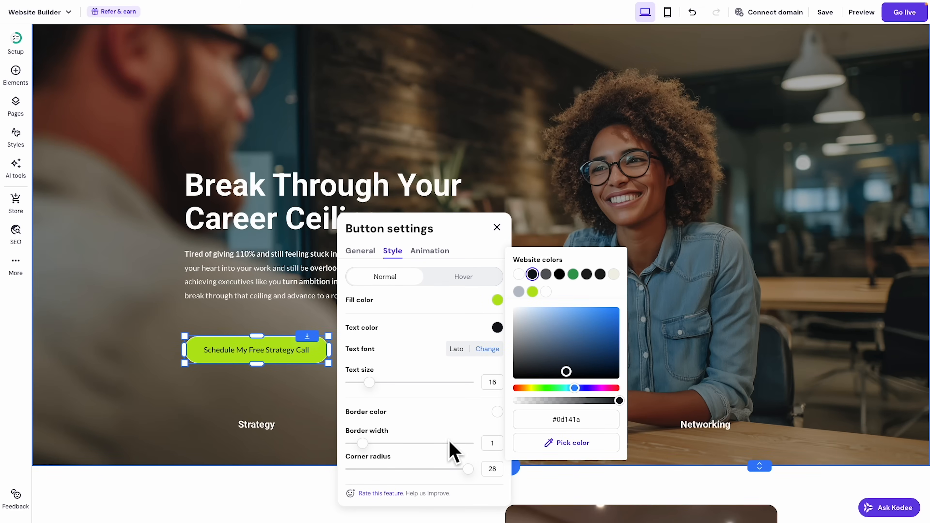
pyautogui.click(496, 446)
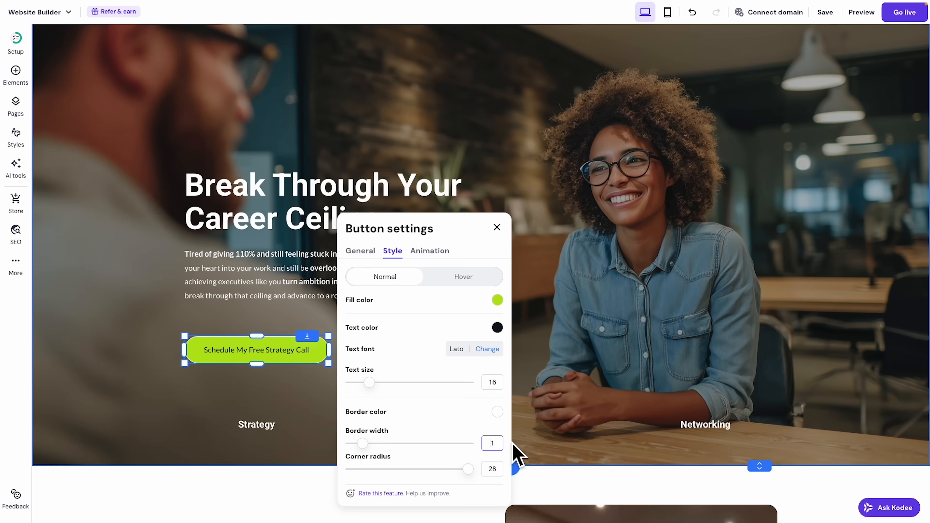
pyautogui.press('BackSpace')
pyautogui.moveTo(468, 469); pyautogui.dragTo(331, 466)
# Round the strategy-call button's corners back up to a 28 radius.
pyautogui.click(210, 323)
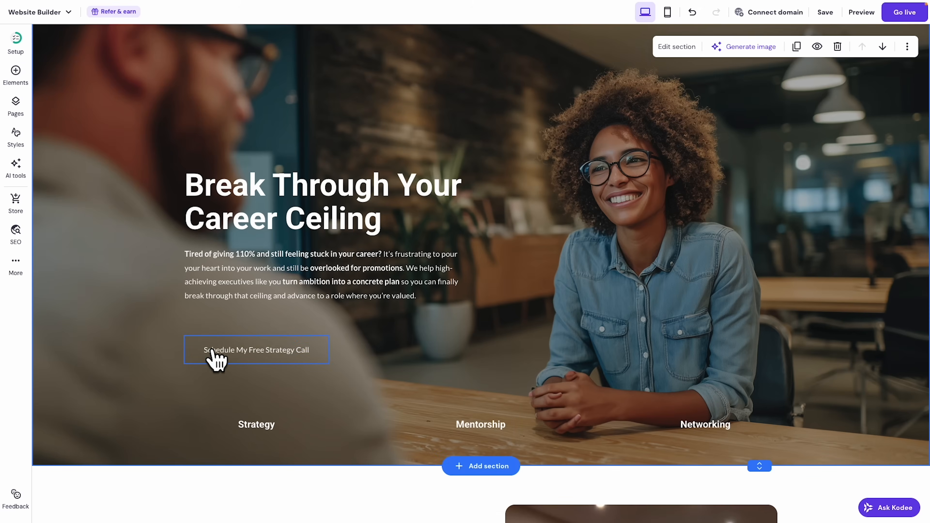
pyautogui.click(248, 351)
pyautogui.click(221, 316)
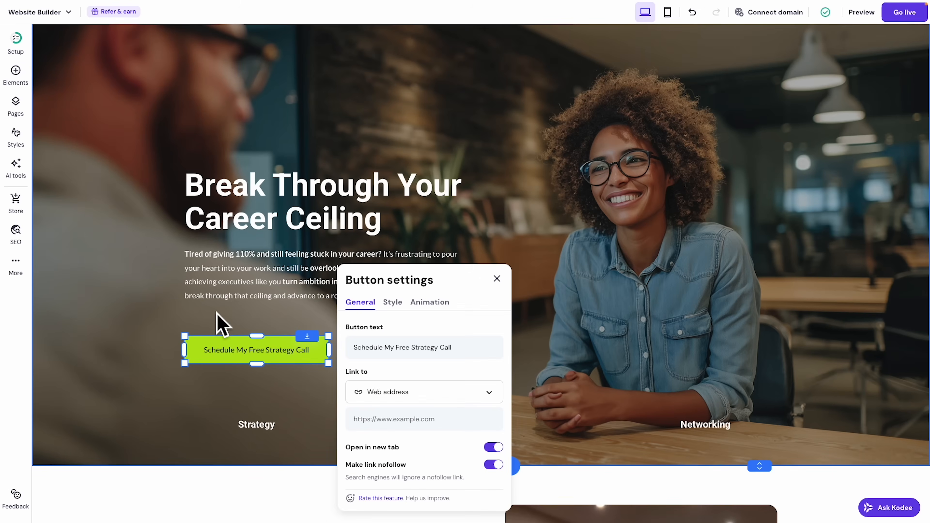
pyautogui.click(393, 302)
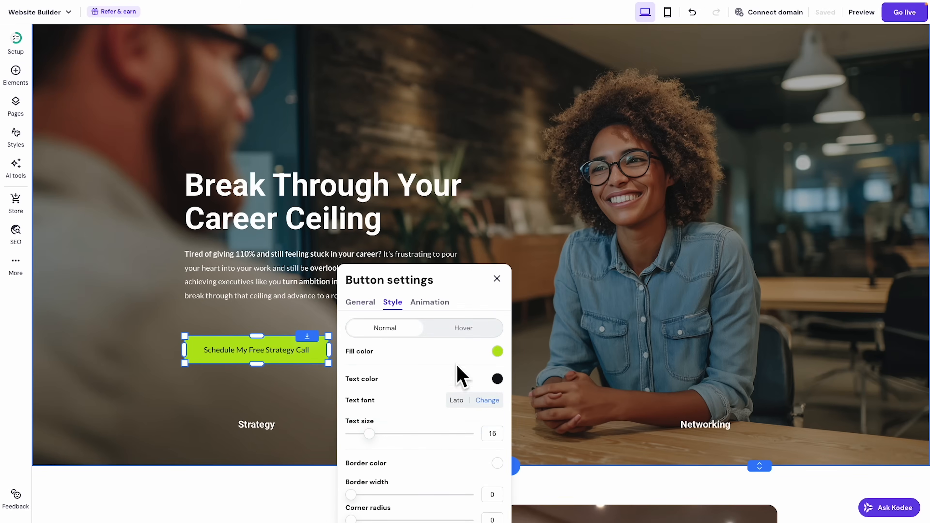
pyautogui.scroll(-1, 452, 441)
pyautogui.scroll(-1, 453, 442)
pyautogui.moveTo(394, 447); pyautogui.dragTo(469, 447)
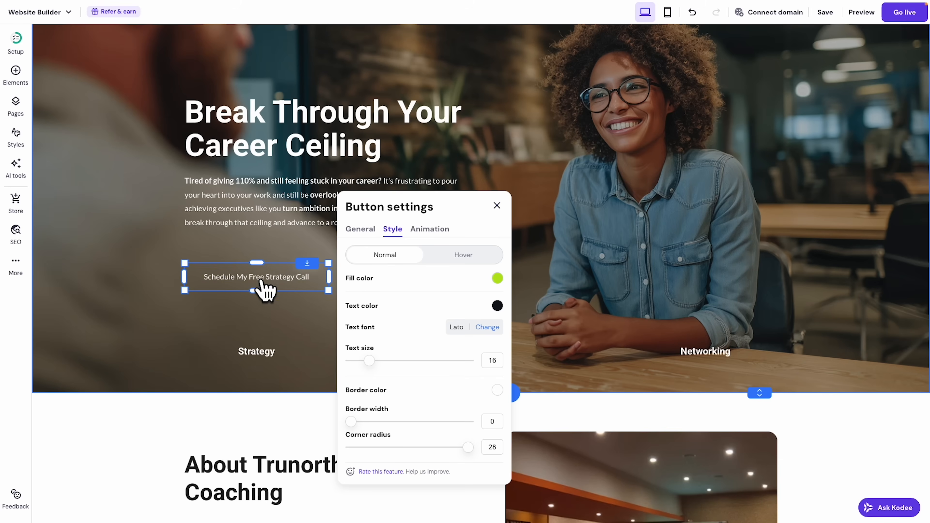
# Set the button's hover fill colour to near-black #0d141a.
pyautogui.click(456, 260)
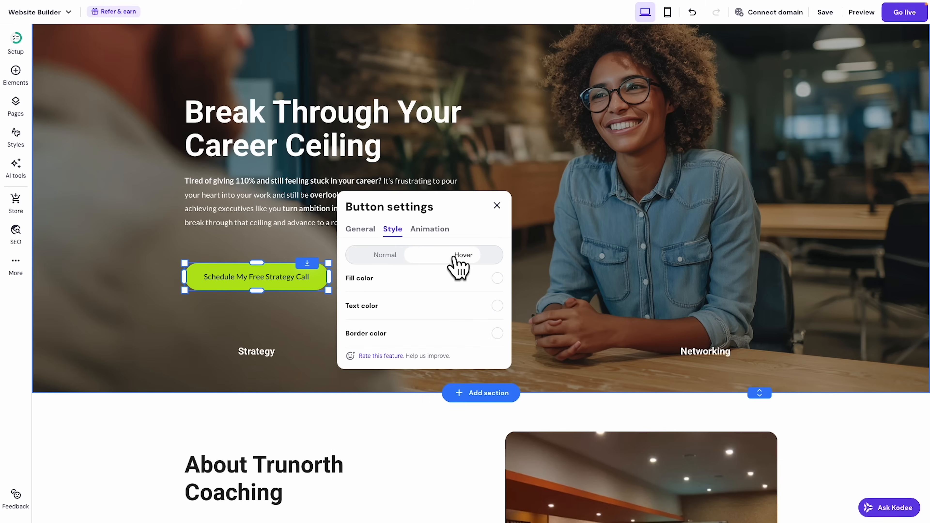
pyautogui.click(498, 278)
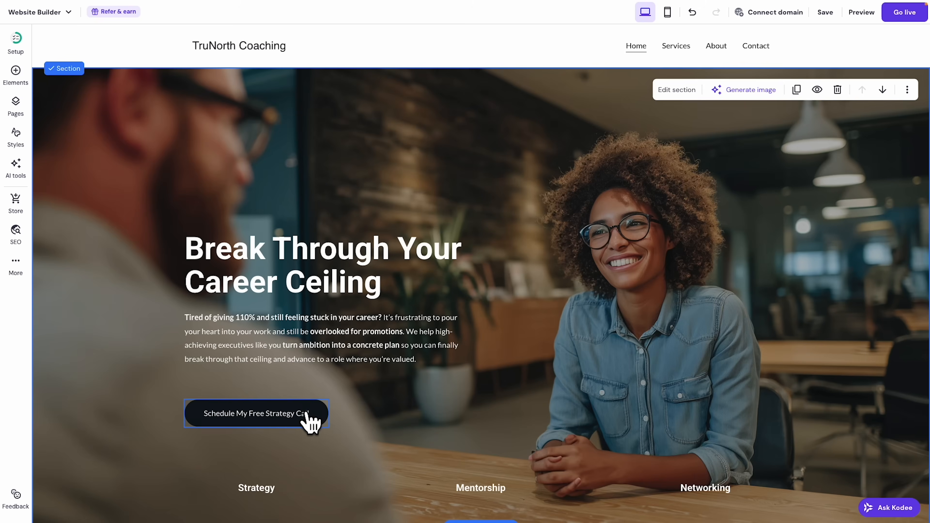
pyautogui.moveTo(306, 411); pyautogui.dragTo(305, 394)
pyautogui.click(567, 377)
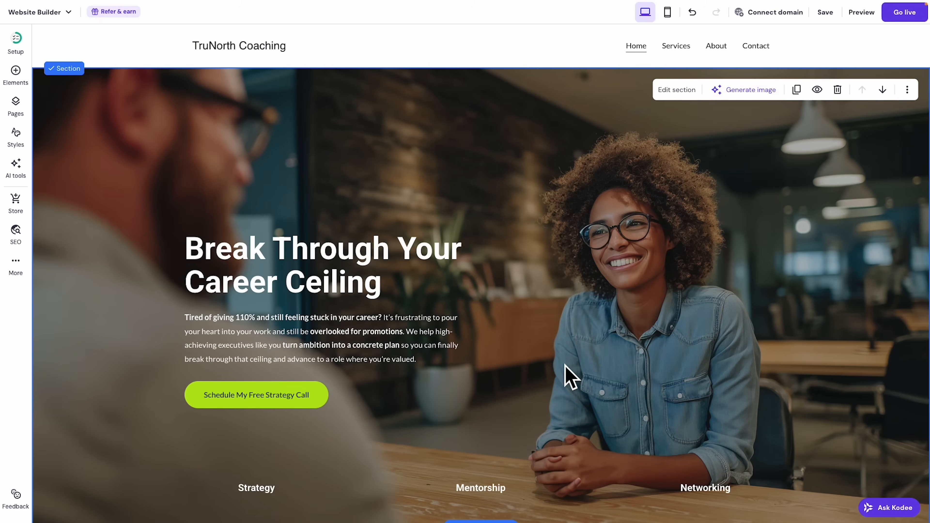
# Switch the header logo from an image to text reading 'TruNorth Coaching'.
pyautogui.scroll(-8, 560, 372)
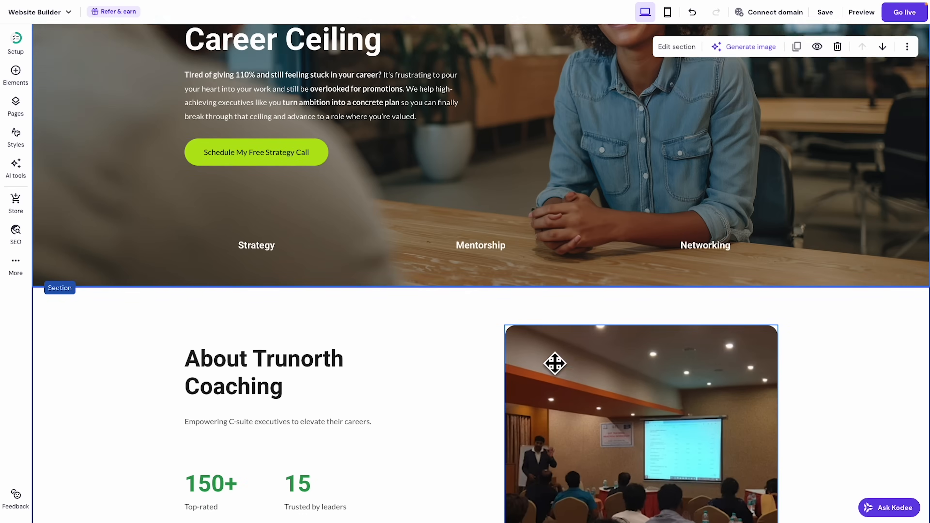
pyautogui.scroll(8, 561, 372)
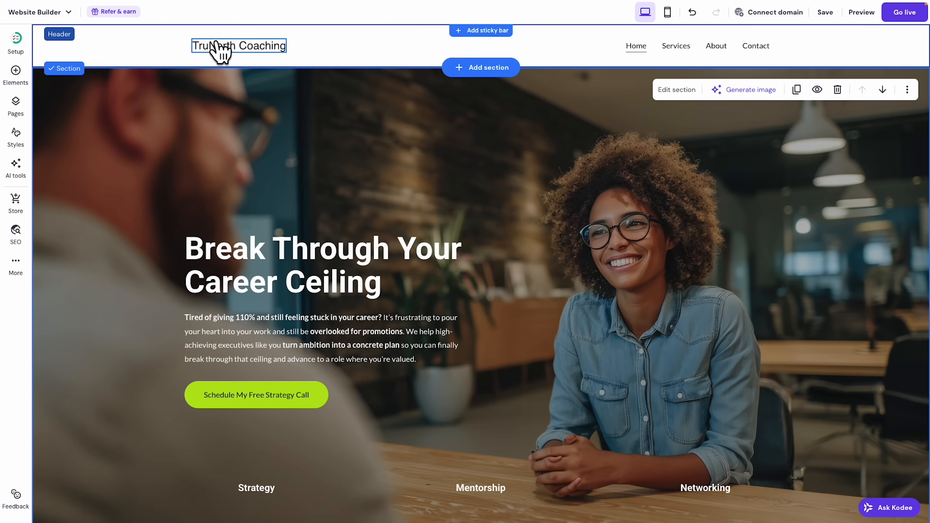
pyautogui.click(225, 47)
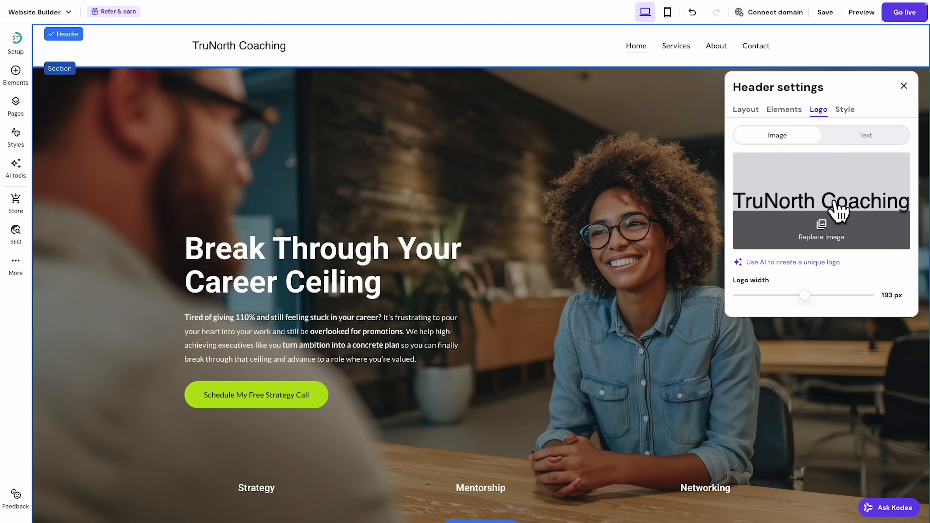
pyautogui.click(893, 138)
pyautogui.doubleClick(785, 190)
pyautogui.write('TruNorth Coaching')
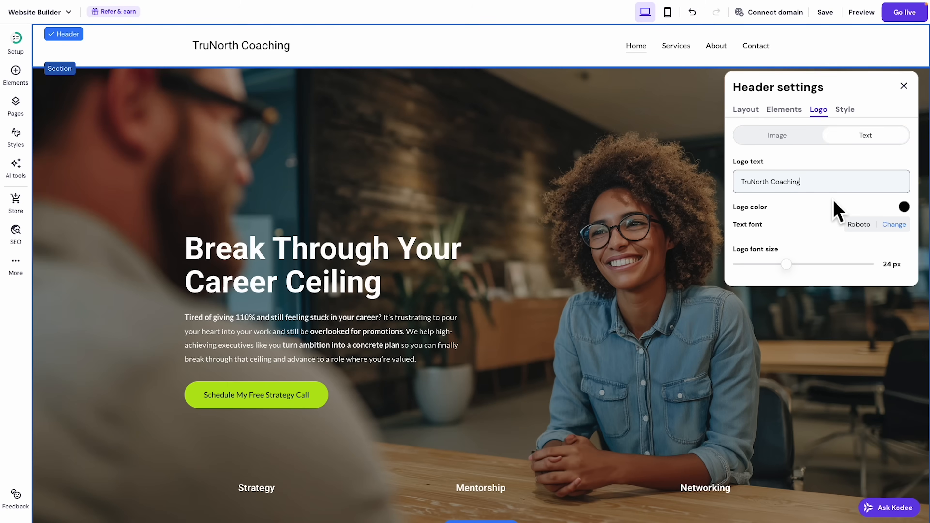
# Set the text logo's font to Barlow and enlarge it from 24 to 30 px.
pyautogui.click(895, 224)
pyautogui.moveTo(788, 249)
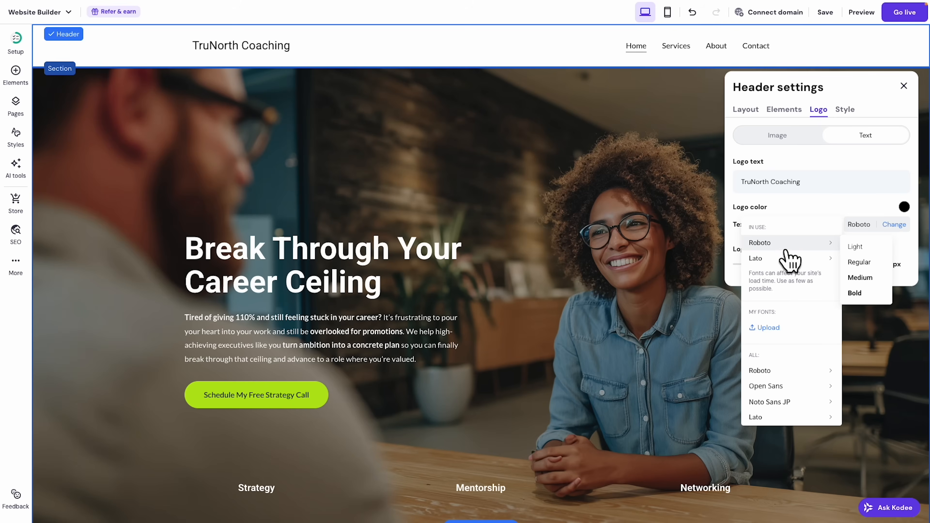
pyautogui.scroll(-5, 803, 330)
pyautogui.moveTo(803, 332)
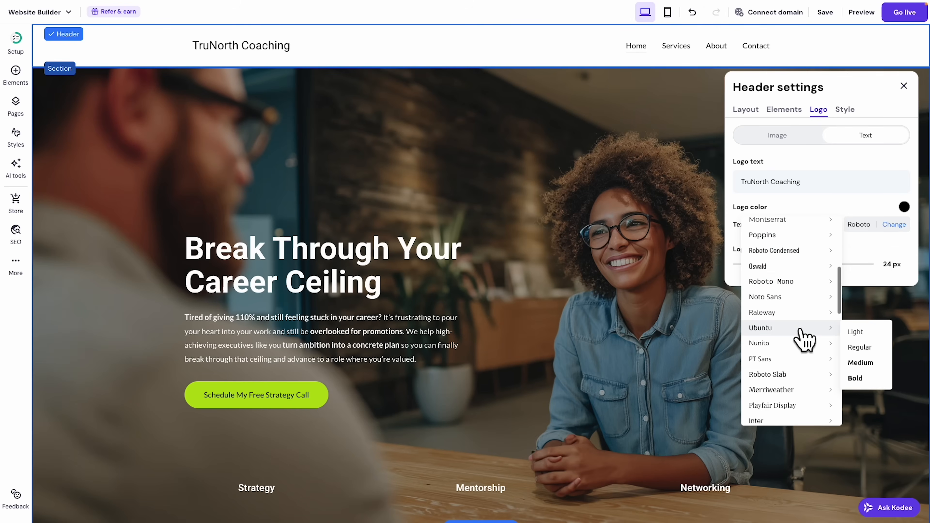
pyautogui.moveTo(799, 298)
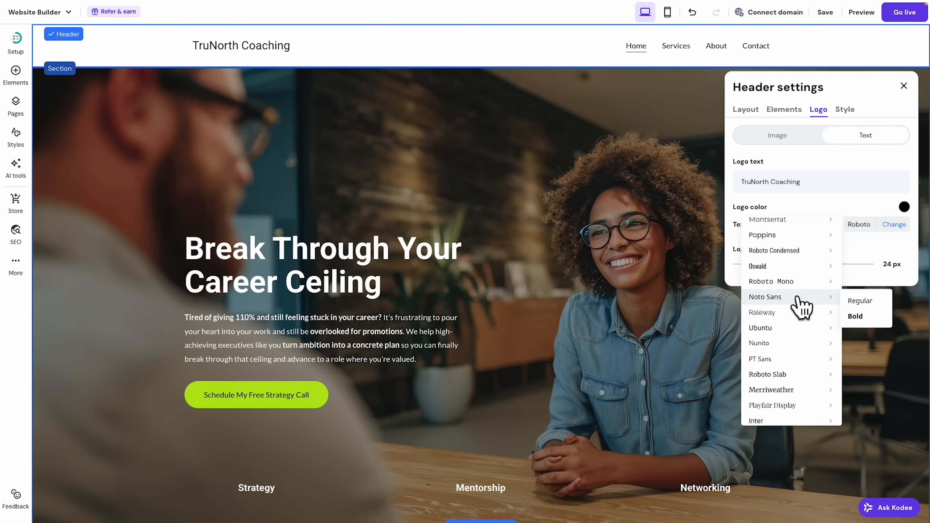
pyautogui.scroll(-8, 799, 299)
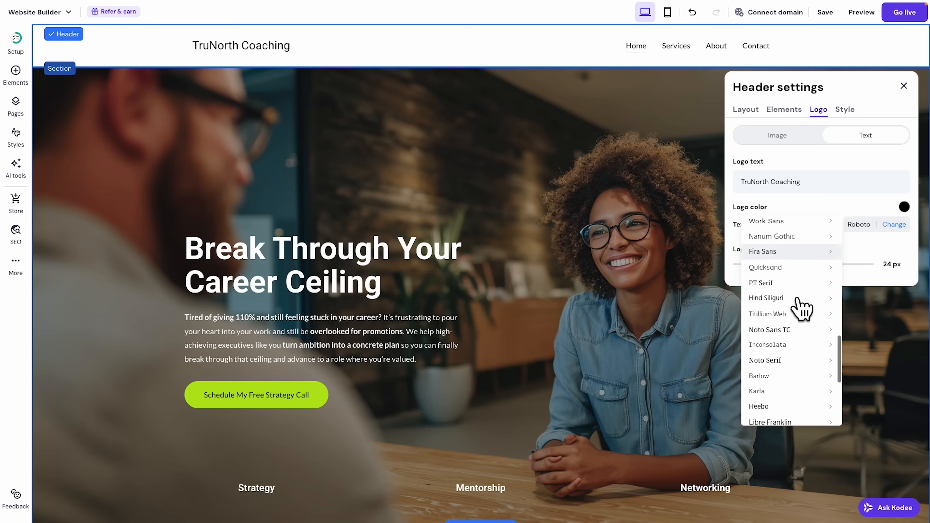
pyautogui.scroll(-2, 801, 306)
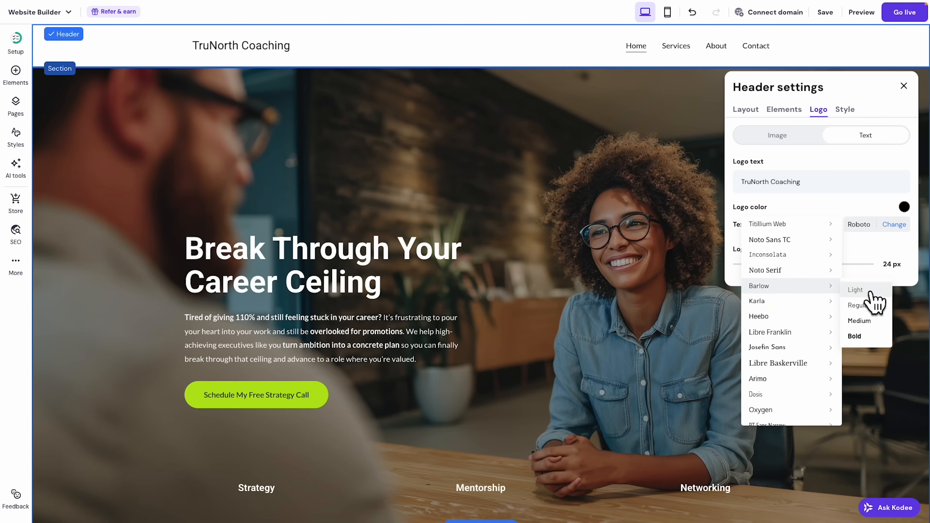
pyautogui.click(860, 305)
pyautogui.moveTo(787, 264); pyautogui.dragTo(807, 264)
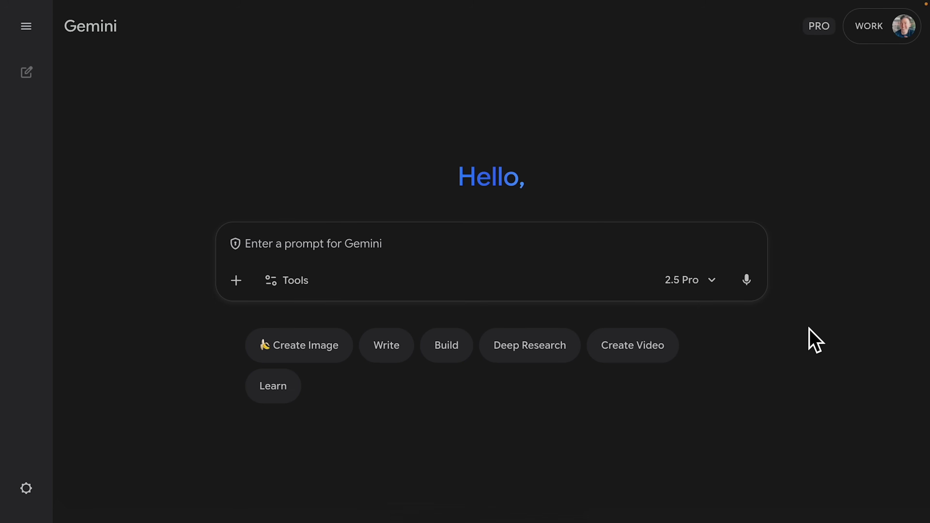
# In Create Image mode, submit the TruNorth compass logo prompt plus 'Solid white background'.
pyautogui.click(295, 357)
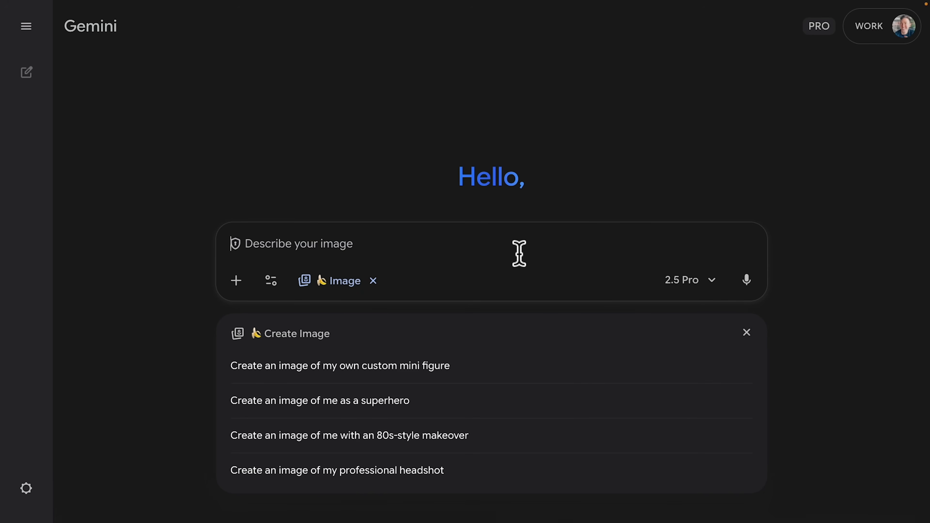
pyautogui.write('create a simple modern, clean logo for TruNorth Coaching. TruNorth on top line, big, coaching on the second line, smaller. On the left side a green compass graphic. Make the logo horizontal, perfect for a website header bar.')
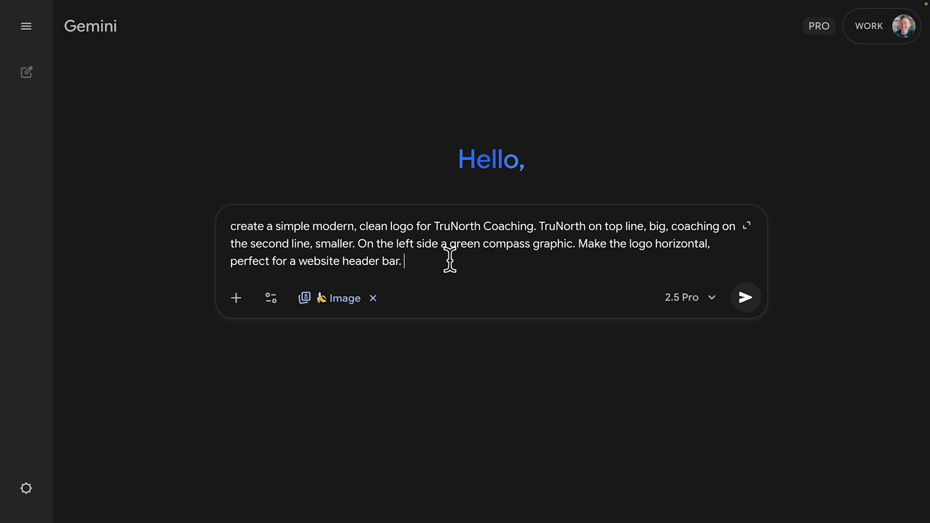
pyautogui.write('Solid white background')
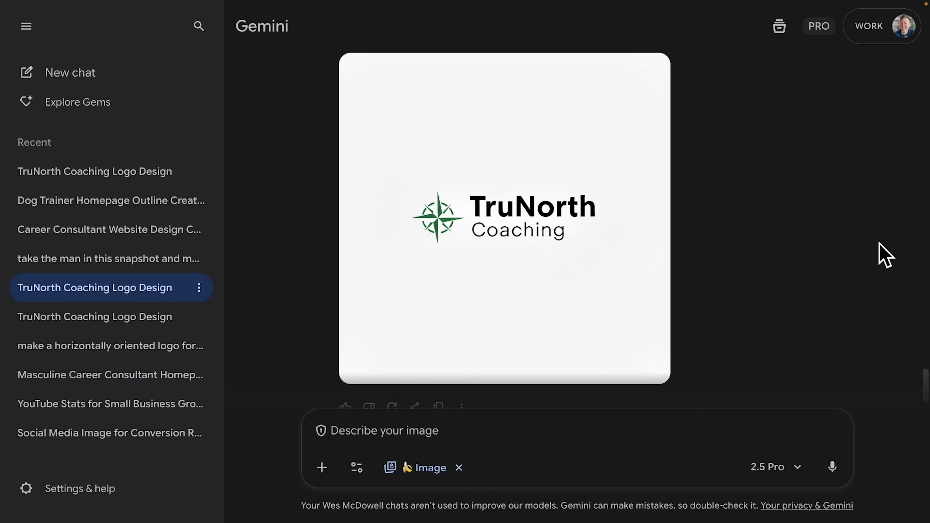
pyautogui.moveTo(648, 127)
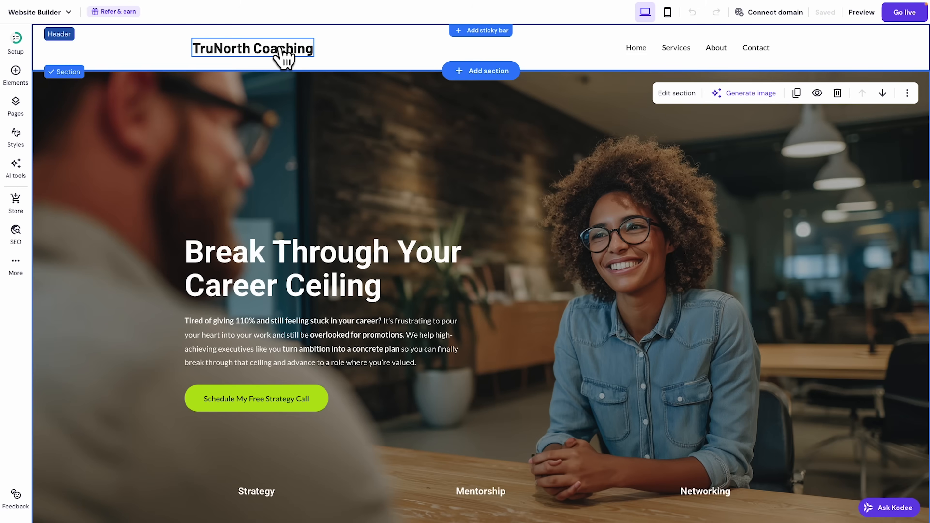
# Replace the header's text logo with the uploaded green-compass TruNorth image, slightly widened.
pyautogui.click(261, 55)
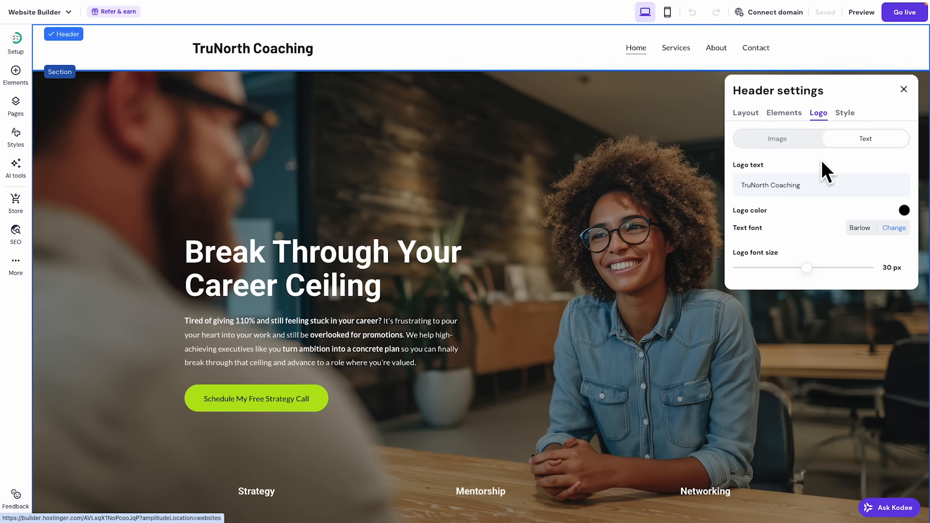
pyautogui.click(779, 139)
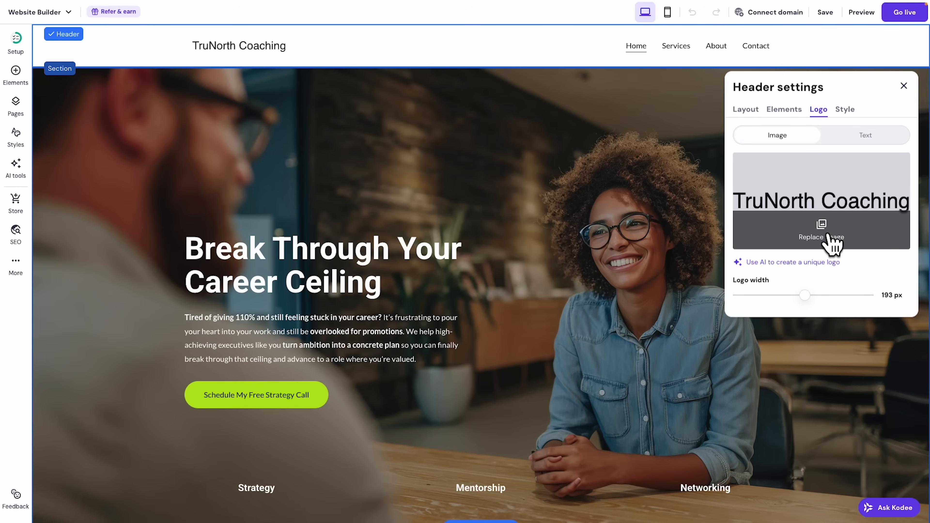
pyautogui.click(828, 238)
pyautogui.moveTo(929, 220); pyautogui.dragTo(456, 205)
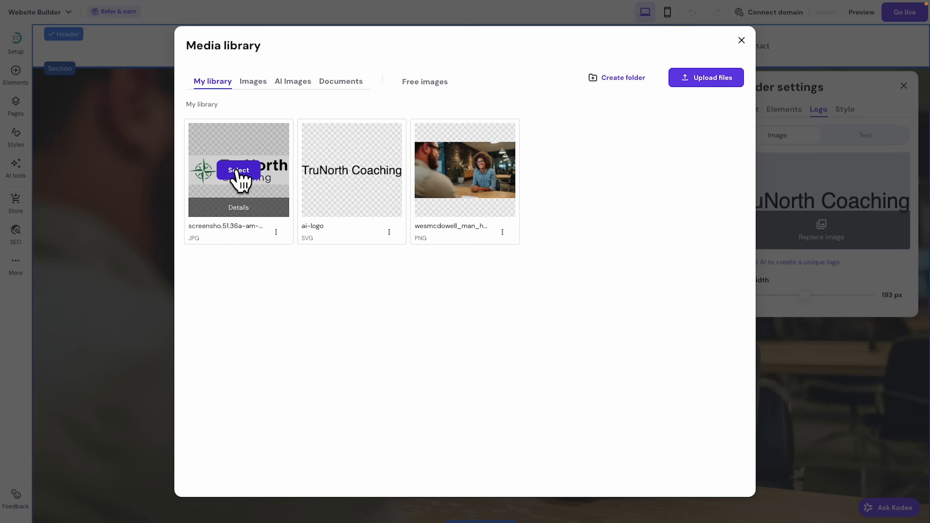
pyautogui.click(238, 172)
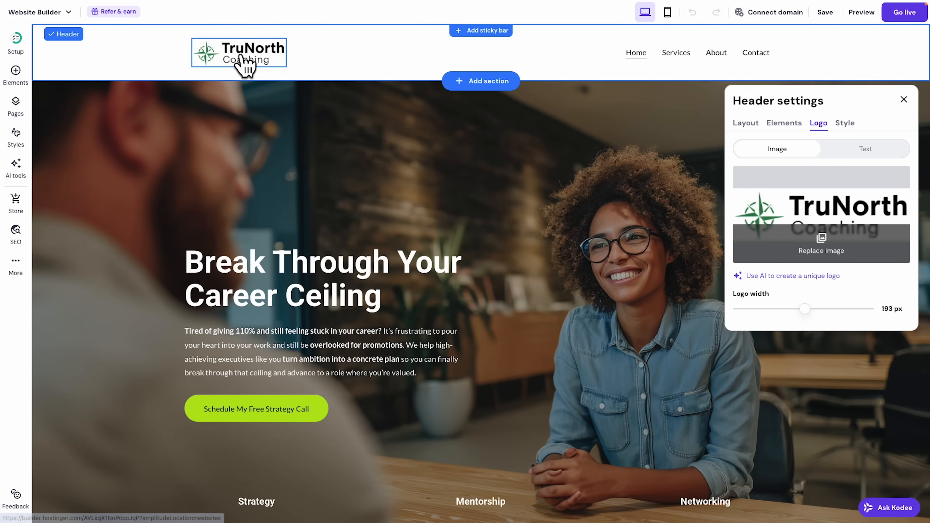
pyautogui.moveTo(807, 310)
pyautogui.mouseDown()
pyautogui.moveTo(893, 316)
pyautogui.moveTo(783, 315)
pyautogui.moveTo(812, 318)
pyautogui.mouseUp()
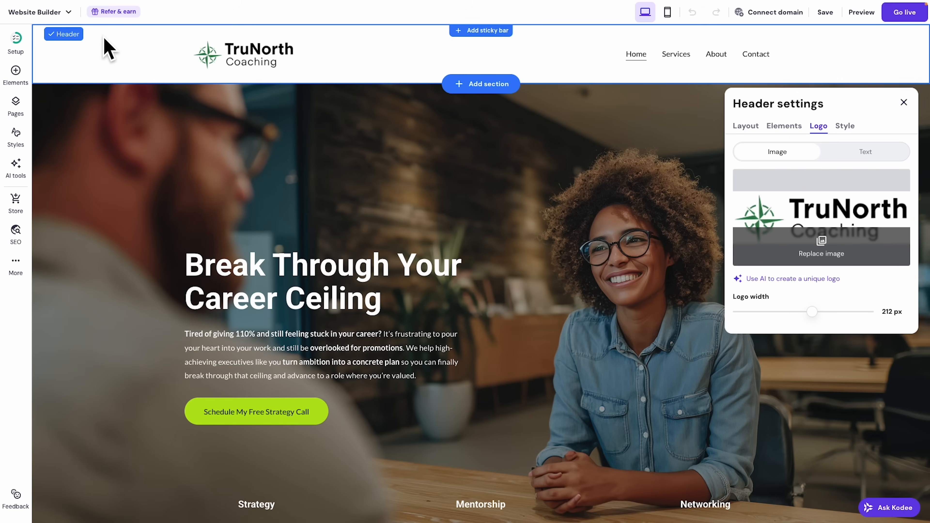
pyautogui.press('Escape')
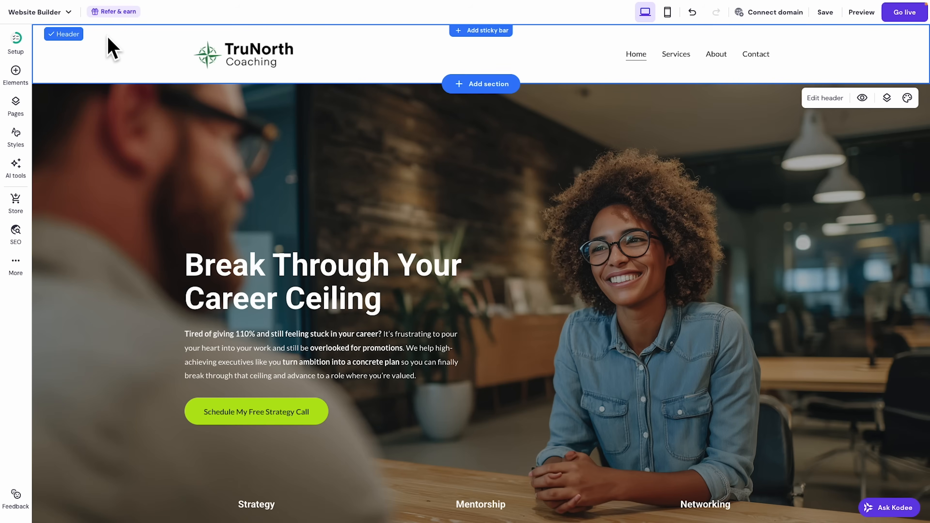
# Reduce the header's top and bottom spacing to 19 px.
pyautogui.click(828, 99)
pyautogui.moveTo(769, 261)
pyautogui.mouseDown()
pyautogui.moveTo(731, 261)
pyautogui.moveTo(757, 264)
pyautogui.mouseUp()
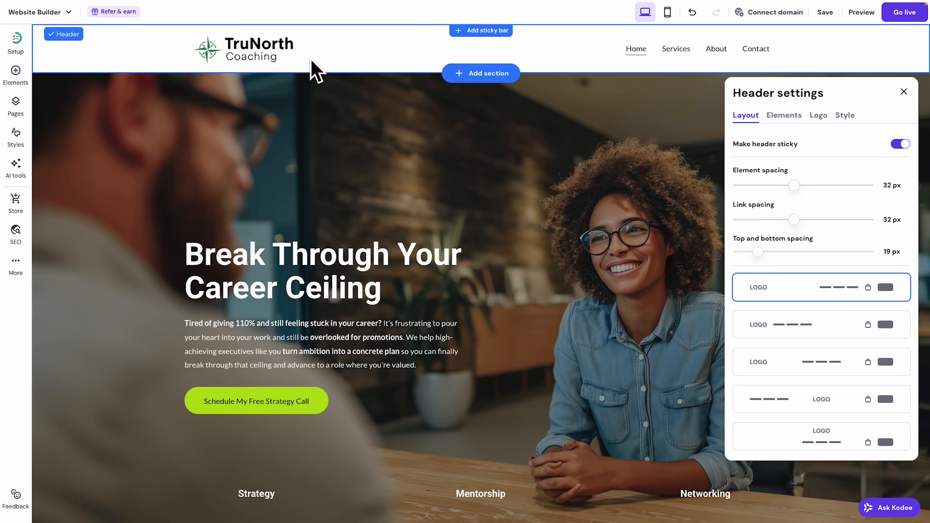
pyautogui.click(904, 92)
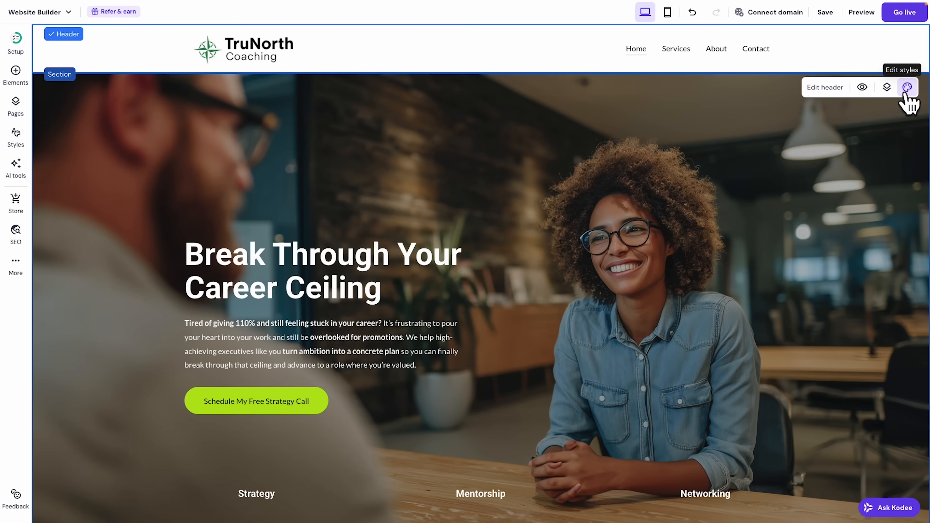
pyautogui.scroll(-10, 725, 230)
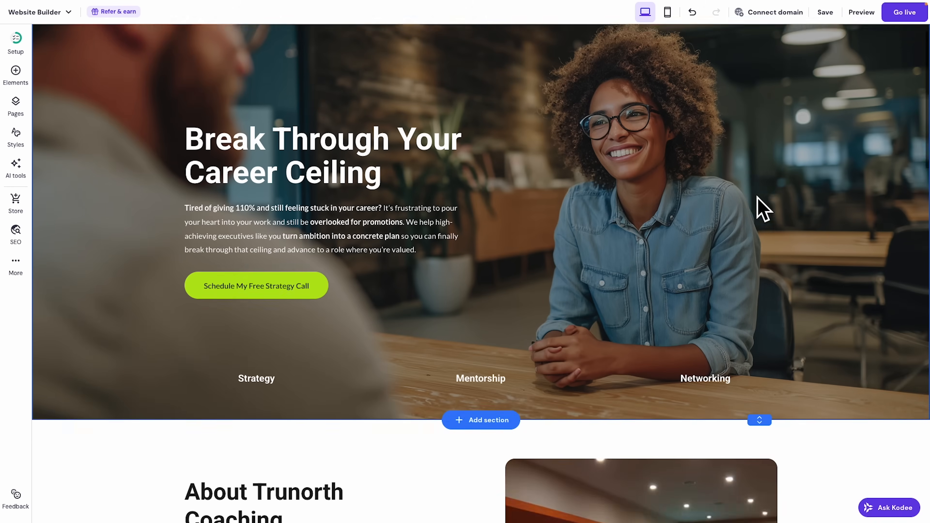
pyautogui.scroll(-1, 757, 200)
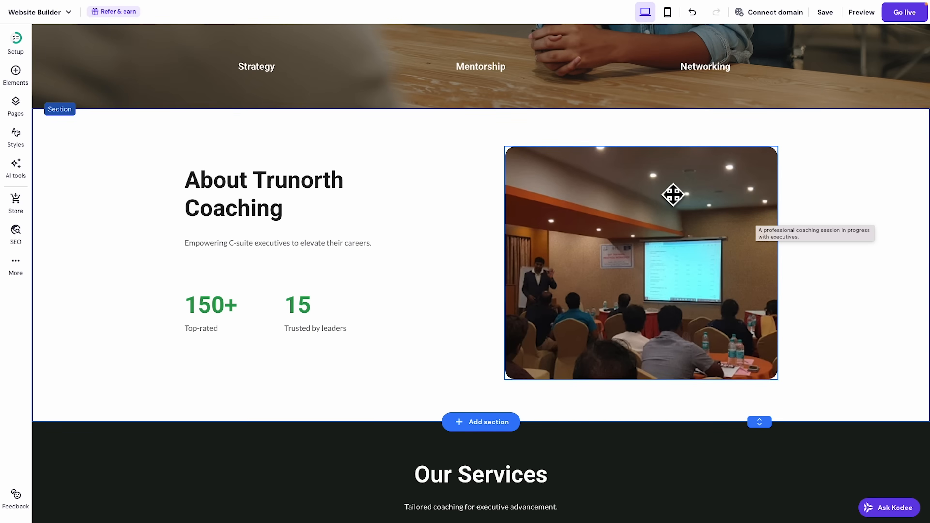
pyautogui.moveTo(577, 3)
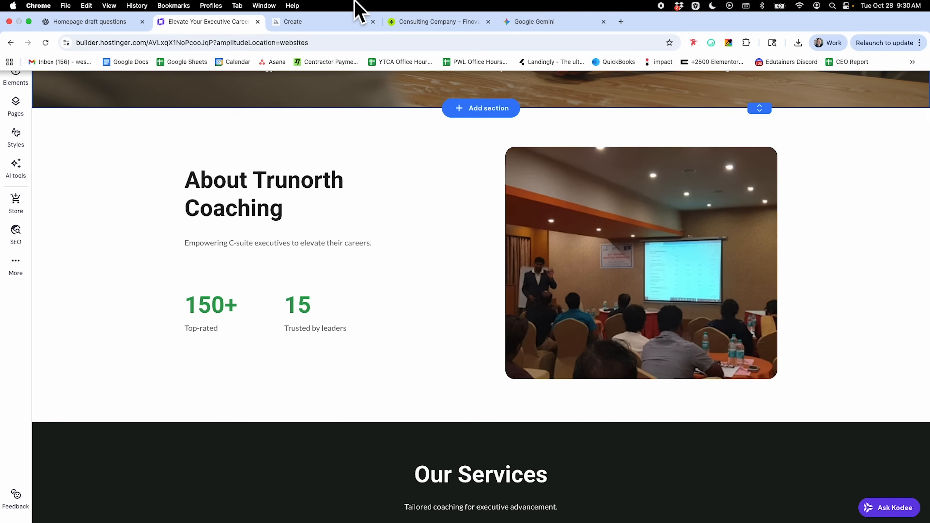
# Select the 'Overlooked and Stalled Out in Your Career?' heading in the ChatGPT homepage draft.
pyautogui.click(115, 23)
pyautogui.scroll(-5, 542, 260)
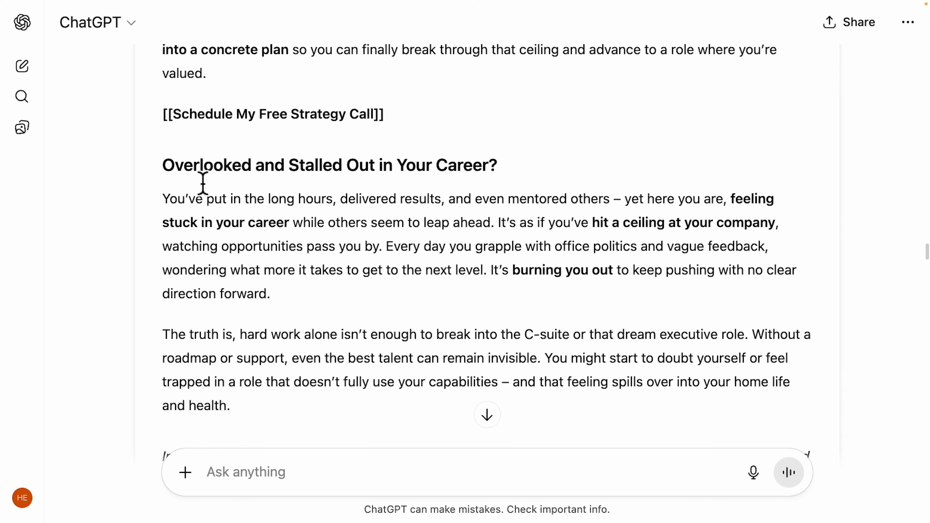
pyautogui.moveTo(168, 176); pyautogui.dragTo(505, 164)
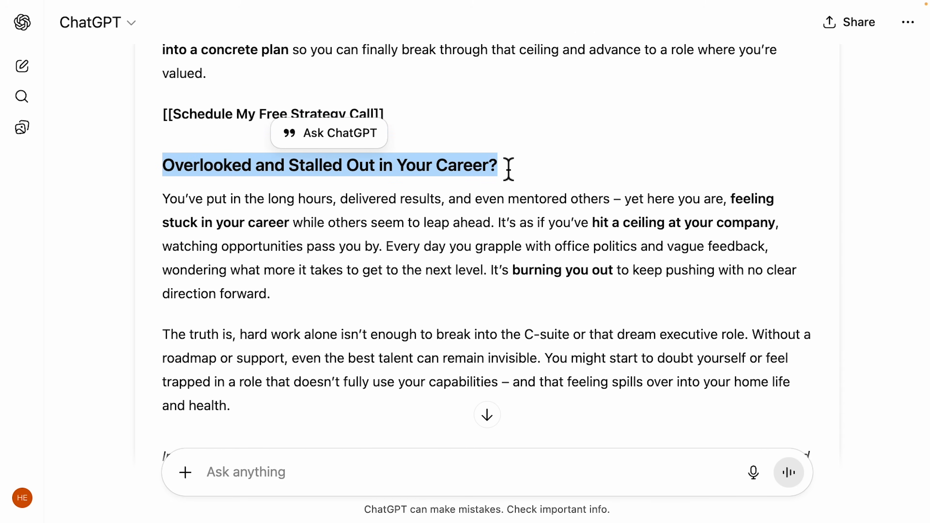
pyautogui.scroll(-2, 525, 177)
pyautogui.click(207, 134)
pyautogui.moveTo(168, 134); pyautogui.dragTo(500, 134)
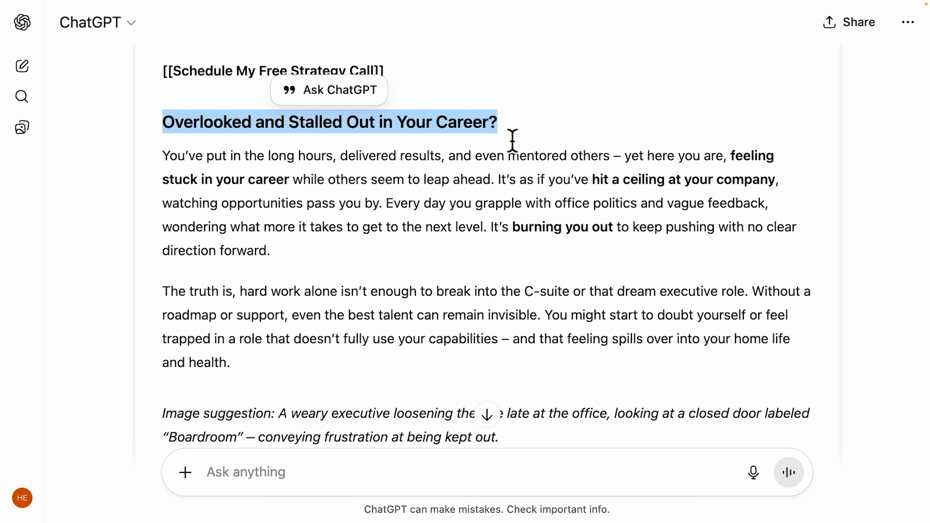
pyautogui.scroll(-1, 509, 144)
pyautogui.moveTo(167, 149)
pyautogui.mouseDown()
pyautogui.moveTo(275, 350)
pyautogui.moveTo(297, 350)
pyautogui.mouseUp()
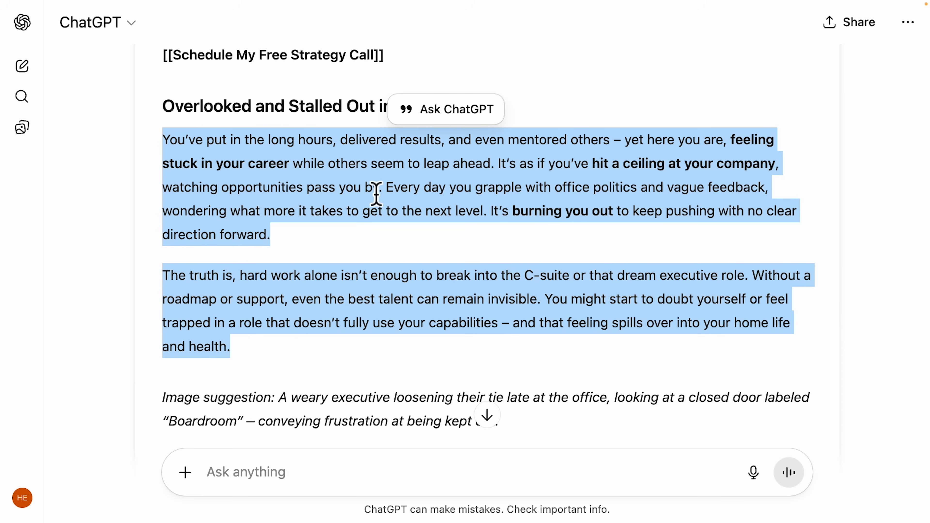
pyautogui.click(234, 210)
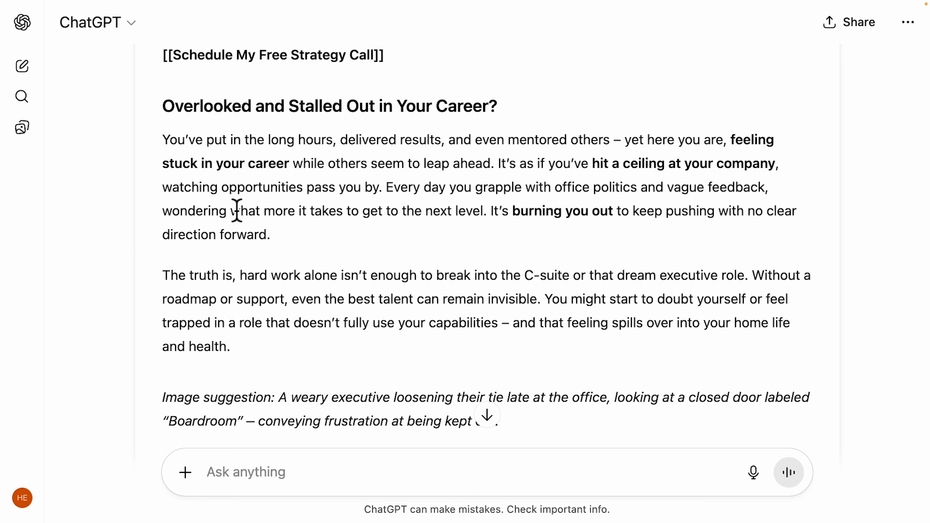
pyautogui.moveTo(164, 106); pyautogui.dragTo(507, 117)
pyautogui.hotkey('ctrl', 'c')
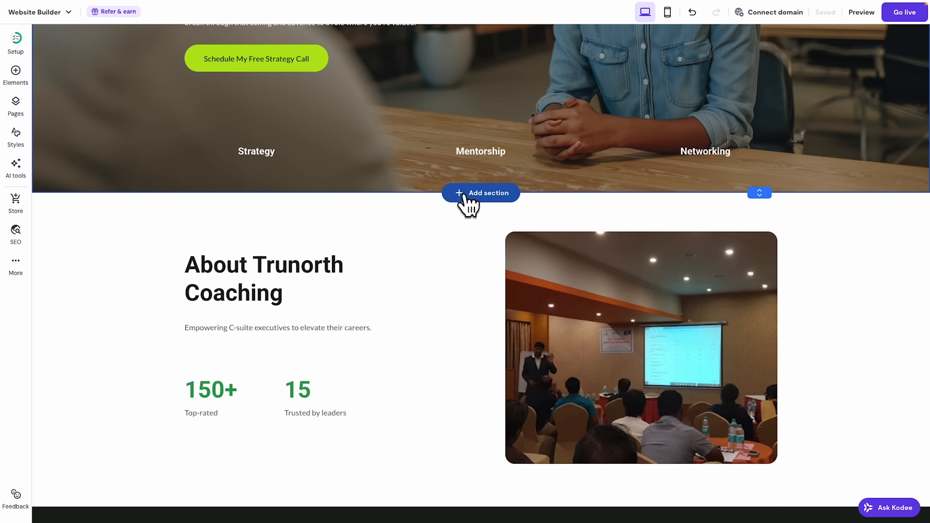
# Insert the centered 'About us' template, with heading, paragraph and Learn more button, below the hero.
pyautogui.click(480, 193)
pyautogui.scroll(-10, 472, 205)
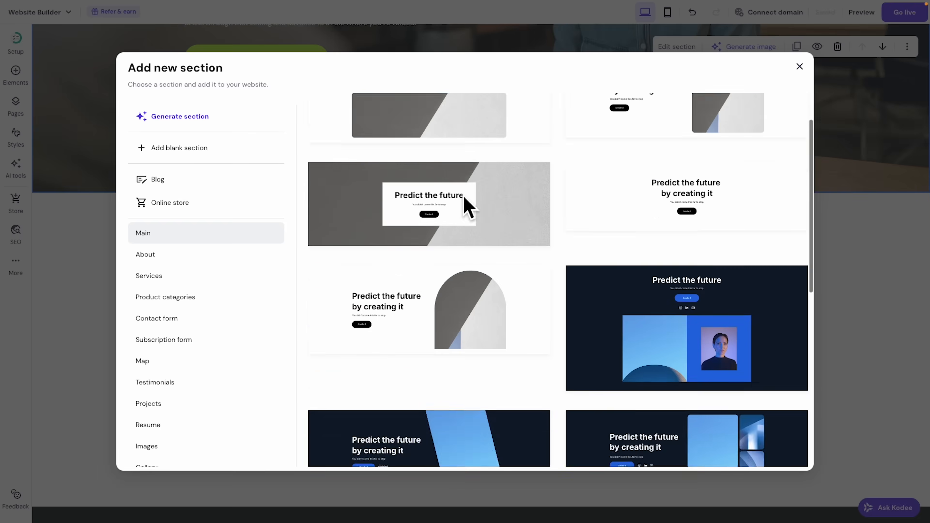
pyautogui.scroll(10, 472, 225)
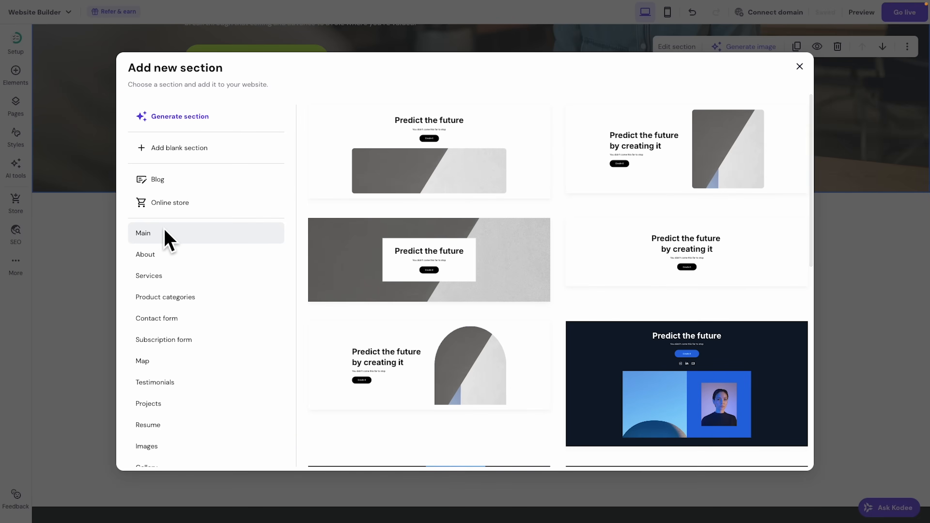
pyautogui.click(156, 255)
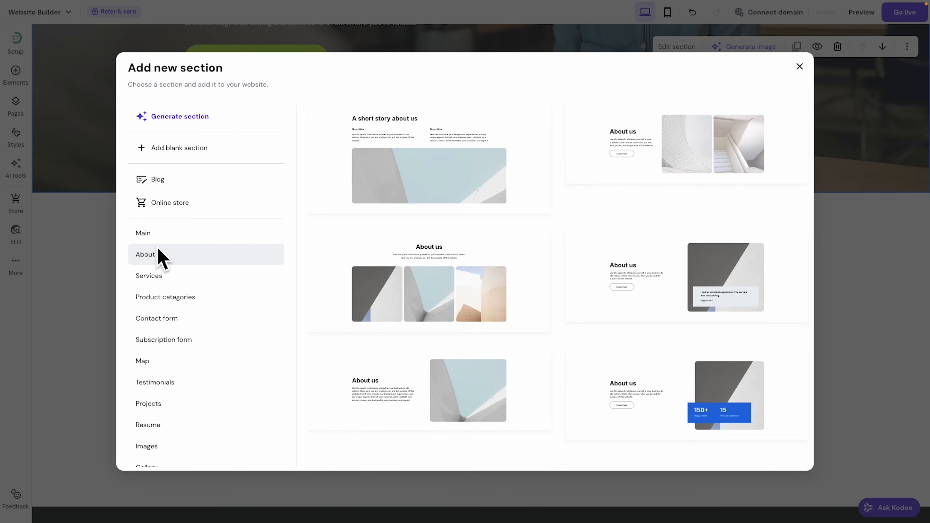
pyautogui.scroll(-5, 588, 186)
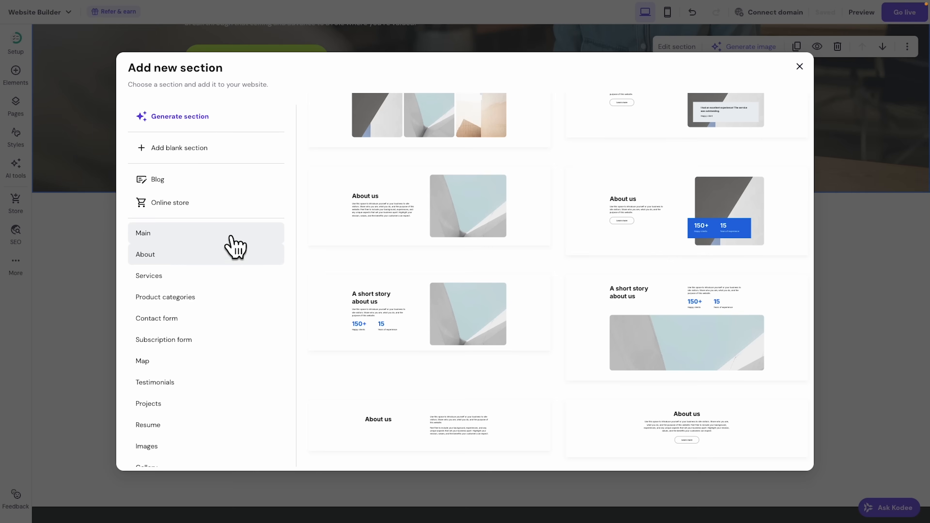
pyautogui.click(184, 280)
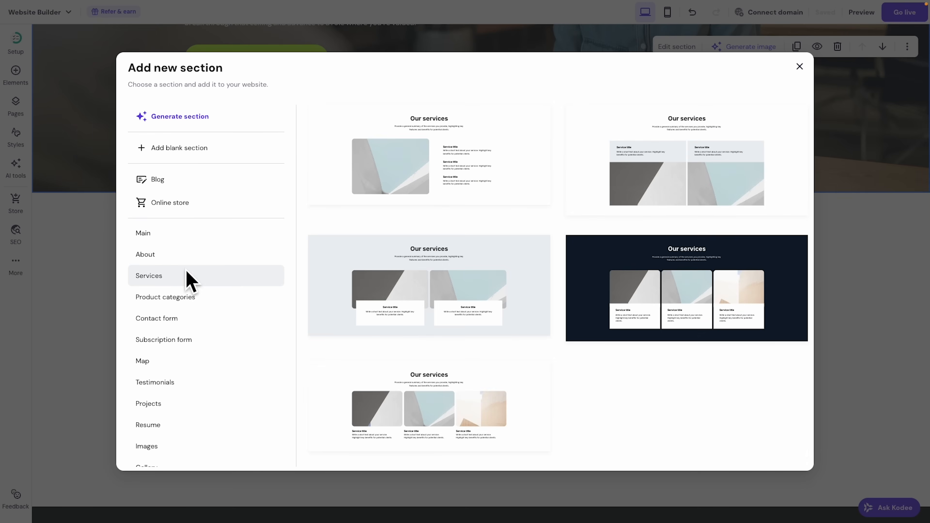
pyautogui.click(176, 318)
pyautogui.scroll(-2, 191, 323)
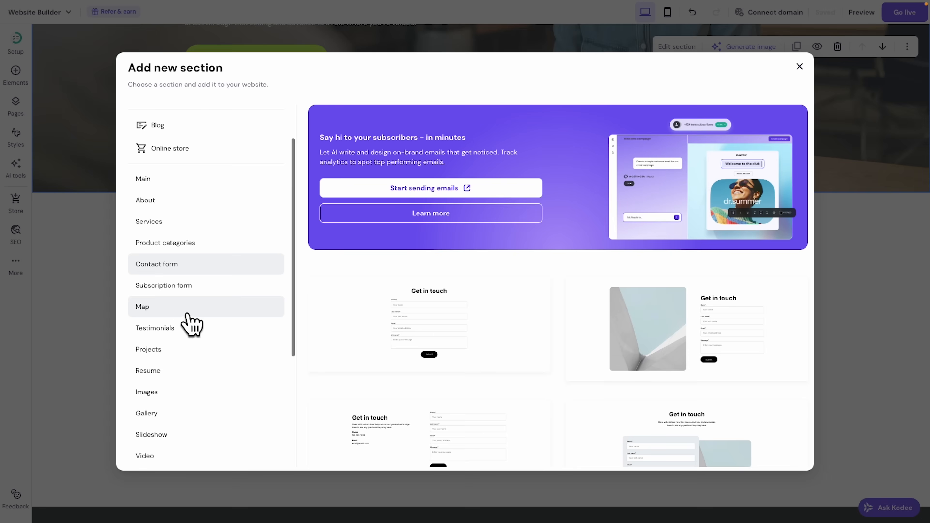
pyautogui.scroll(2, 185, 289)
pyautogui.click(157, 256)
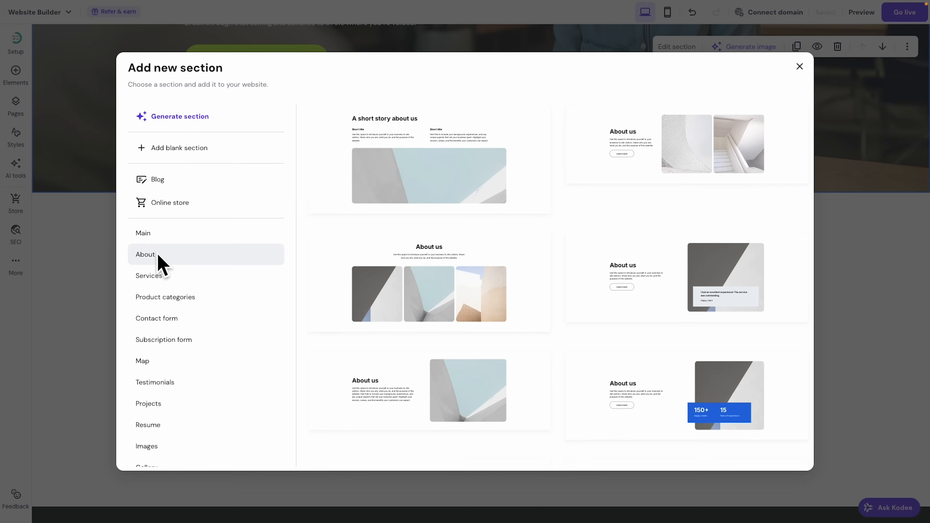
pyautogui.scroll(-5, 625, 253)
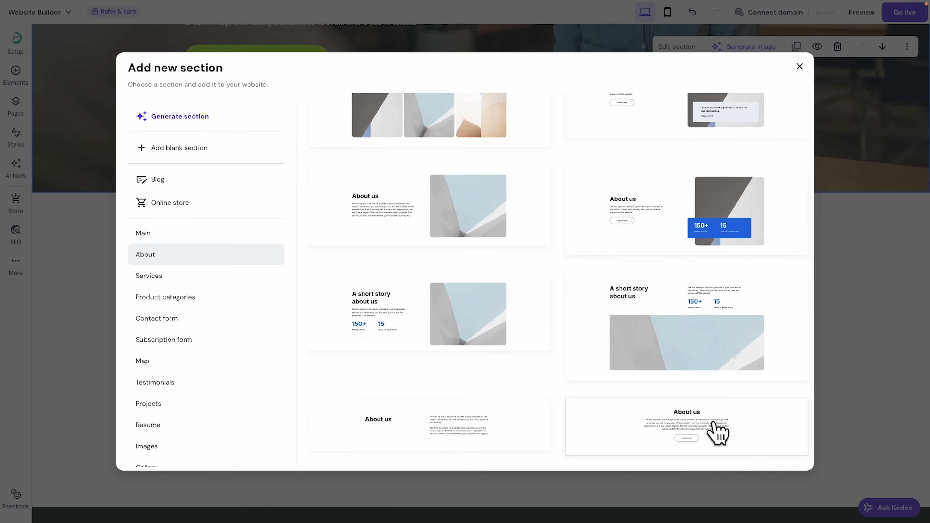
pyautogui.click(722, 429)
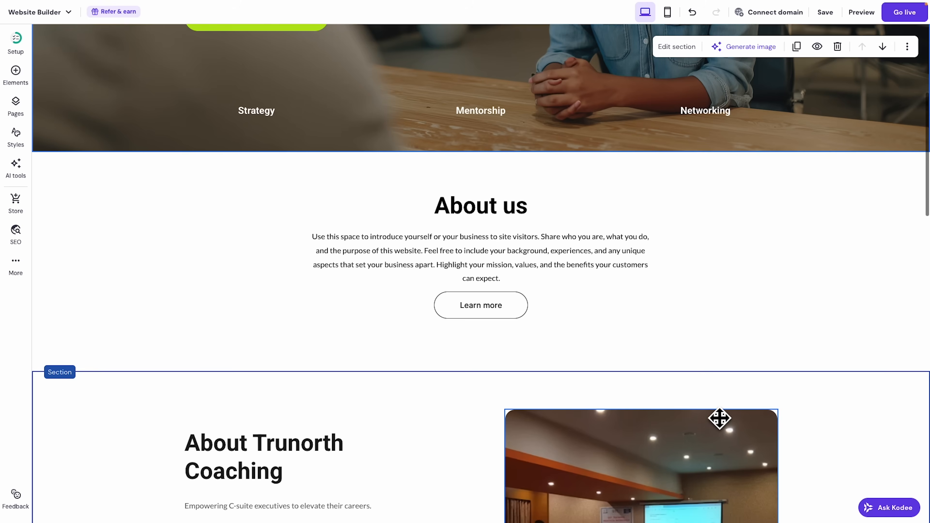
# Replace the 'About us' heading with 'Overlooked and Stalled Out in Your Career?'.
pyautogui.click(499, 217)
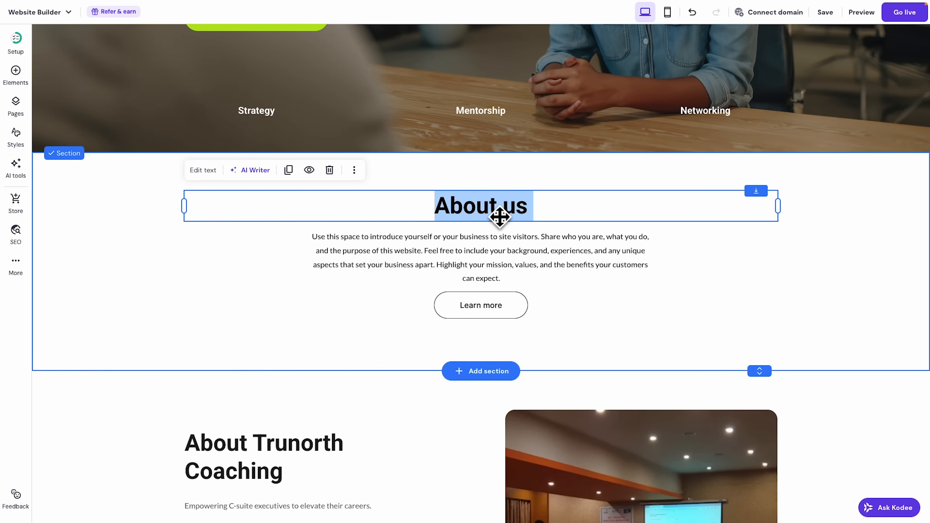
pyautogui.click(204, 170)
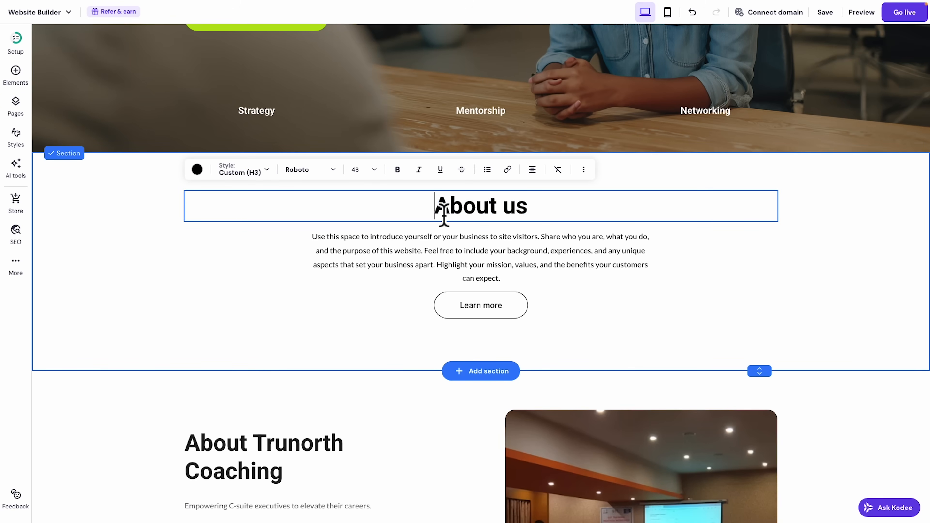
pyautogui.tripleClick(443, 215)
pyautogui.hotkey('ctrl', 'v')
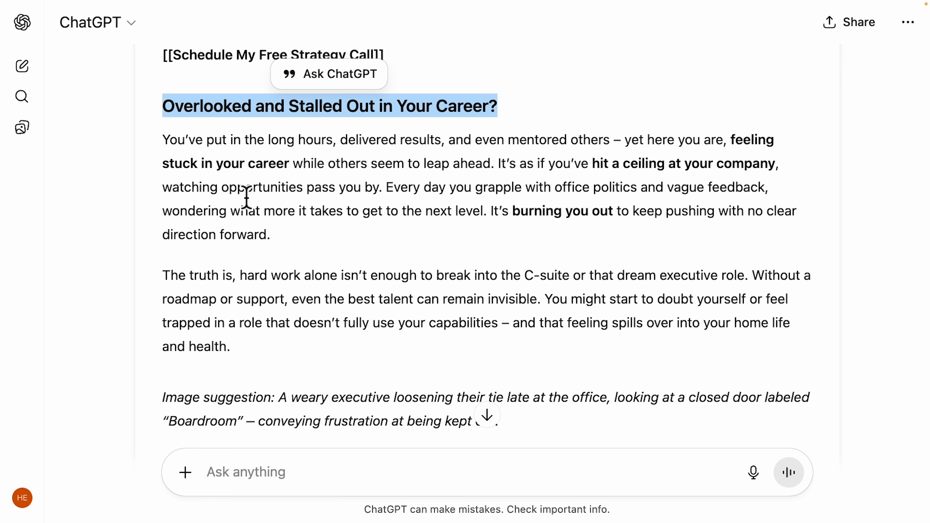
# Copy the two problem paragraphs from the ChatGPT draft over the placeholder paragraph.
pyautogui.click(247, 200)
pyautogui.moveTo(169, 146)
pyautogui.mouseDown()
pyautogui.moveTo(198, 251)
pyautogui.moveTo(243, 353)
pyautogui.mouseUp()
pyautogui.hotkey('ctrl', 'c')
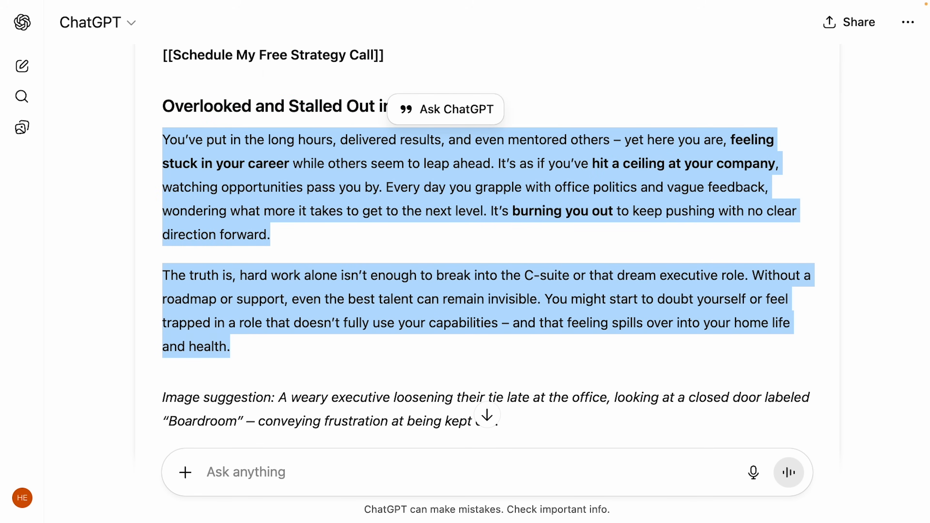
pyautogui.click(197, 29)
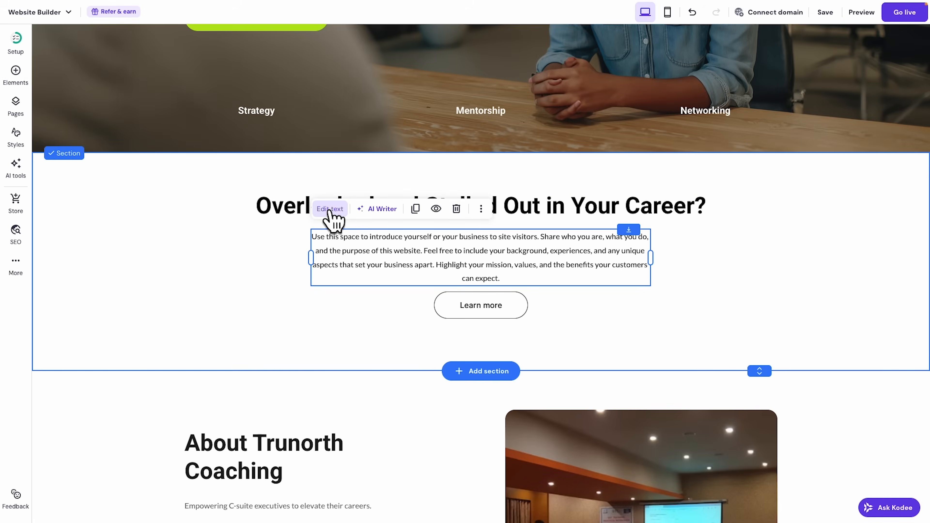
pyautogui.moveTo(312, 237); pyautogui.dragTo(555, 301)
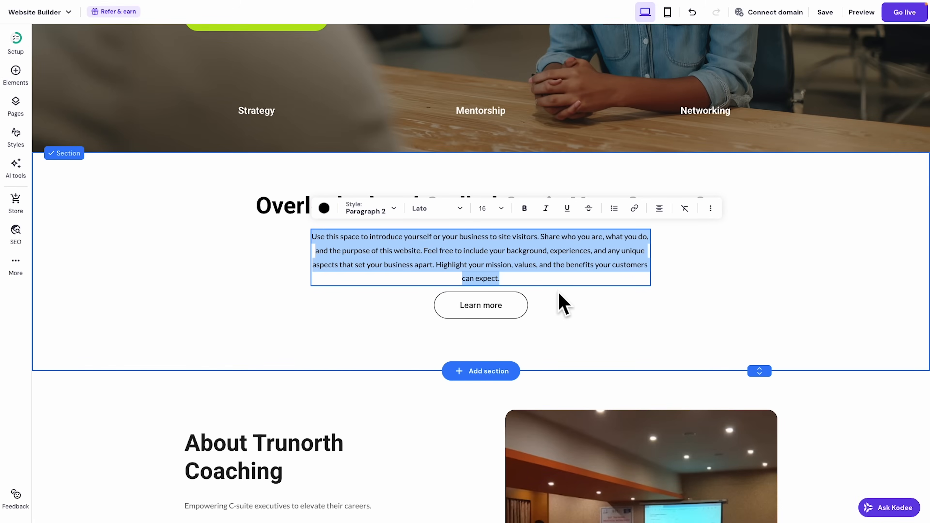
pyautogui.hotkey('ctrl', 'v')
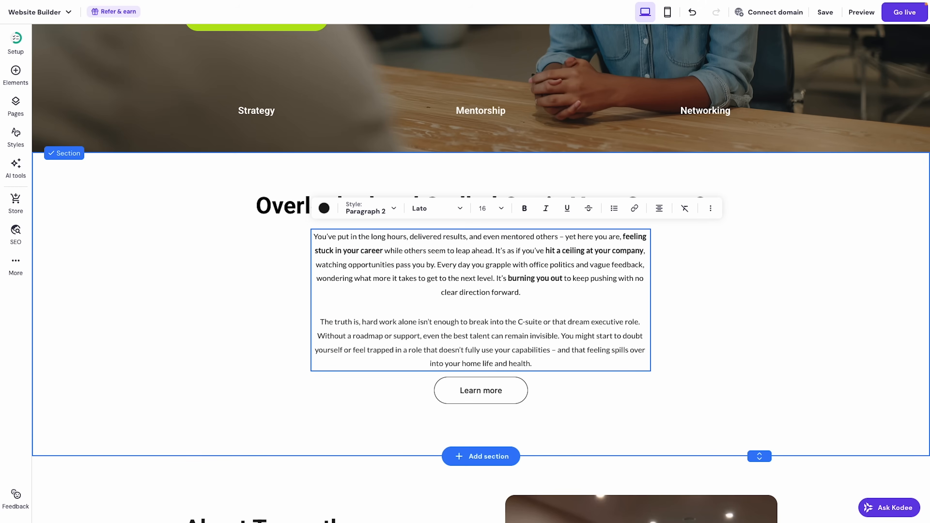
# Delete the Learn more button, leaving the heading and text in place.
pyautogui.rightClick(501, 392)
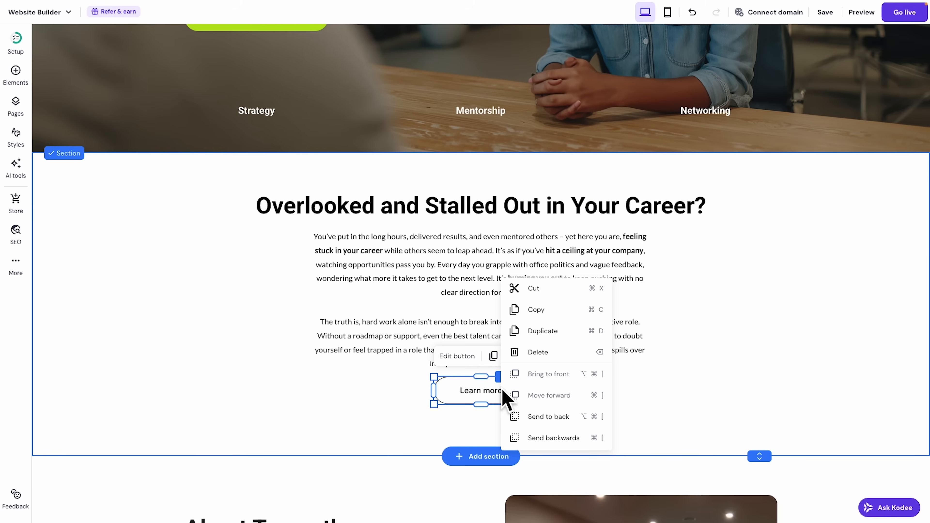
pyautogui.click(552, 354)
pyautogui.scroll(1, 757, 331)
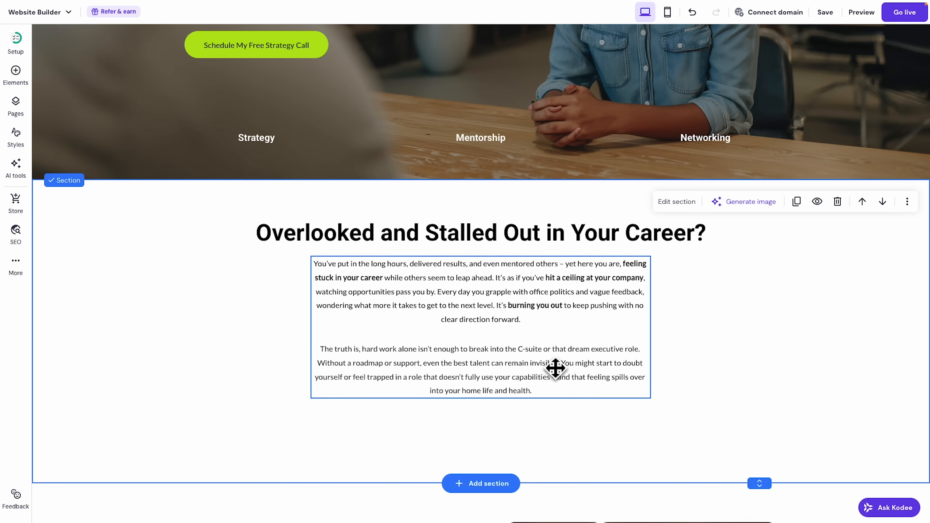
pyautogui.moveTo(310, 201); pyautogui.dragTo(449, 346)
pyautogui.moveTo(513, 301); pyautogui.dragTo(517, 333)
pyautogui.hotkey('ctrl', 'z')
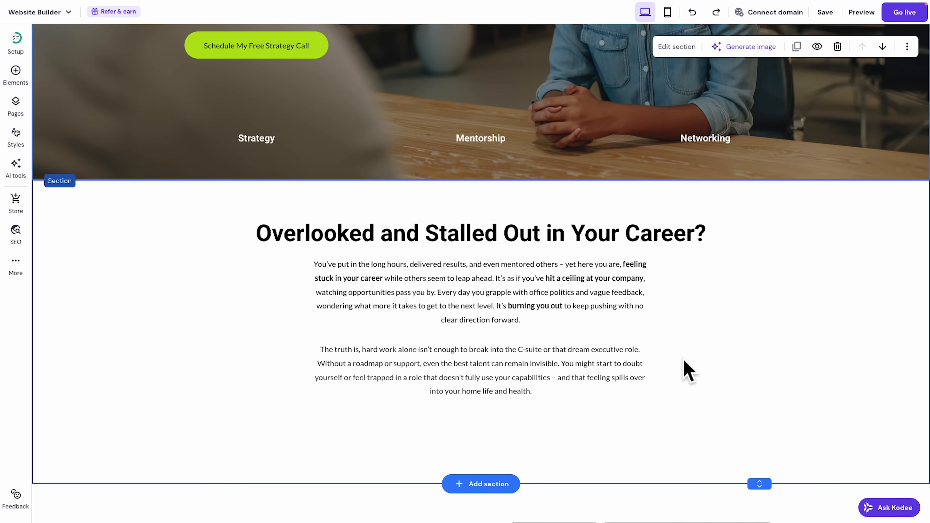
# Shorten the section's height and open its section settings.
pyautogui.scroll(-2, 688, 457)
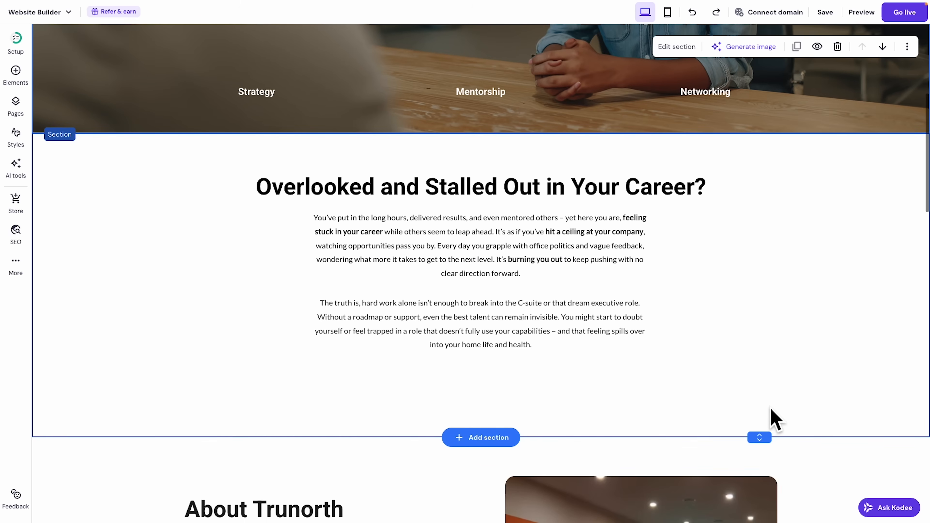
pyautogui.moveTo(760, 437); pyautogui.dragTo(755, 391)
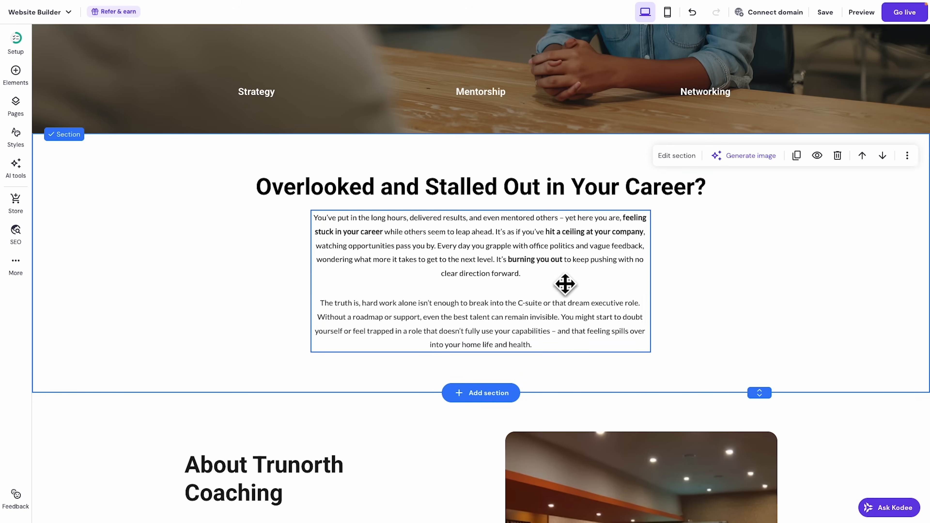
pyautogui.scroll(4, 776, 374)
pyautogui.scroll(-4, 777, 374)
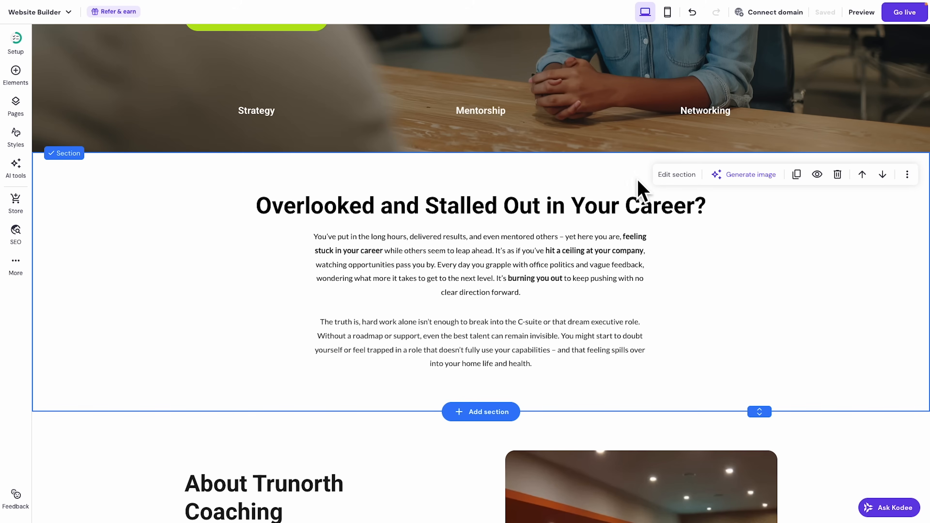
pyautogui.click(676, 176)
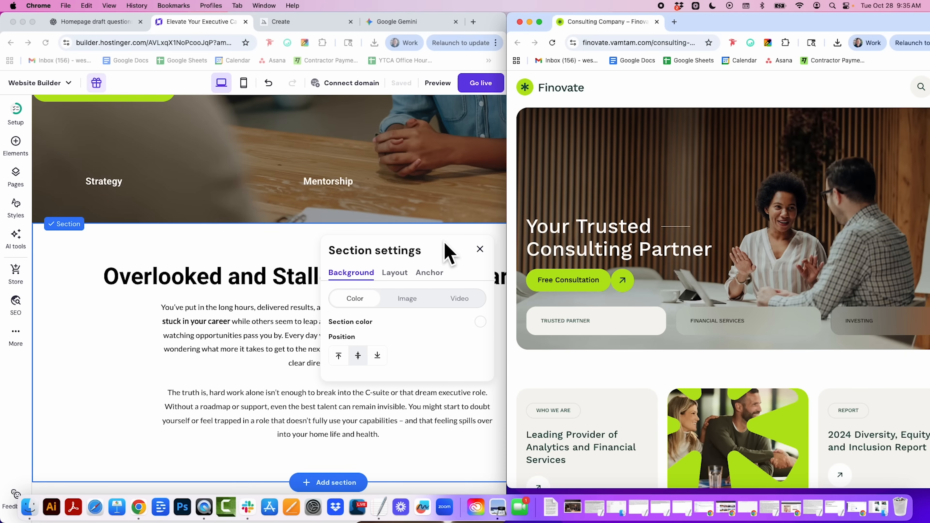
# Set the section background to a light colour sampled from the Finovate reference site.
pyautogui.click(358, 306)
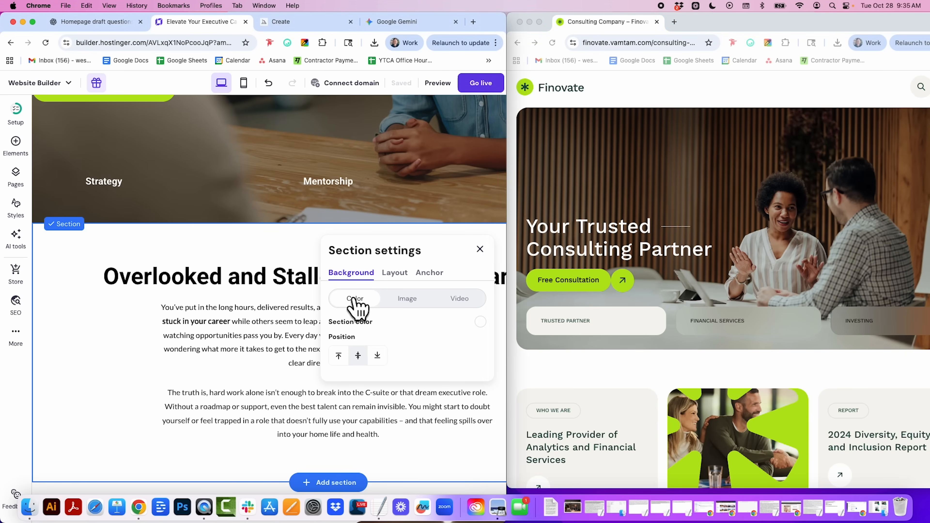
pyautogui.click(480, 322)
pyautogui.click(260, 420)
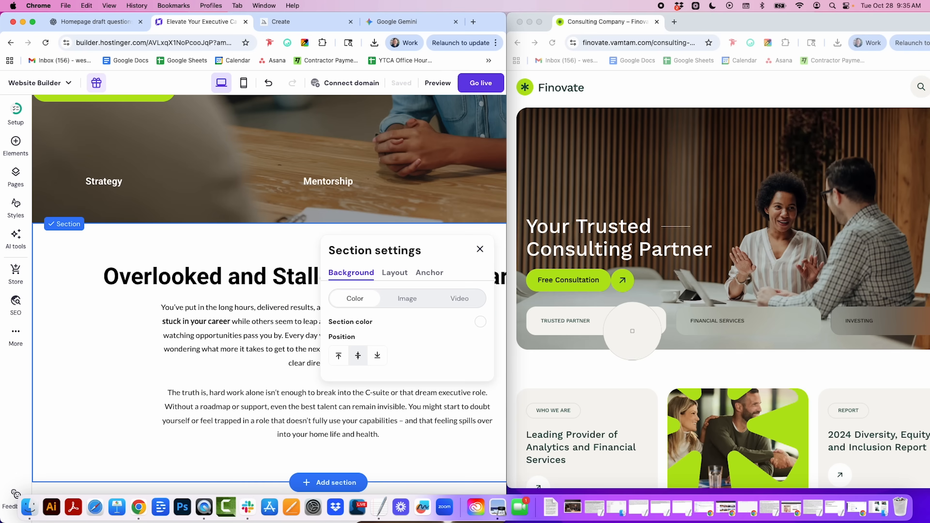
pyautogui.click(627, 410)
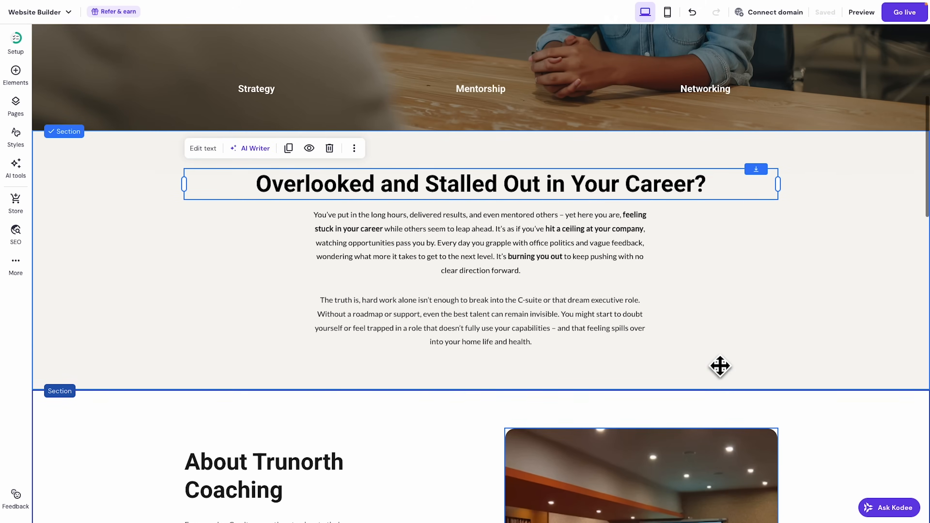
pyautogui.scroll(2, 462, 200)
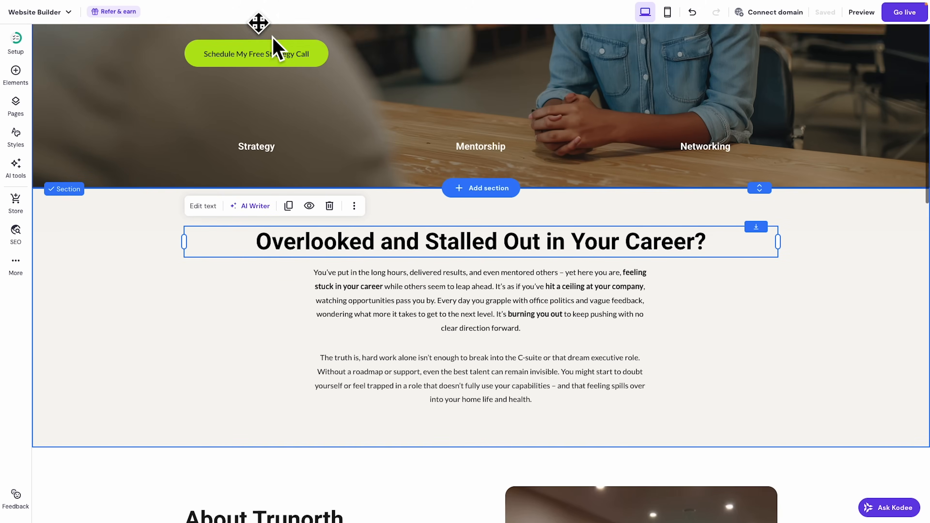
pyautogui.click(100, 27)
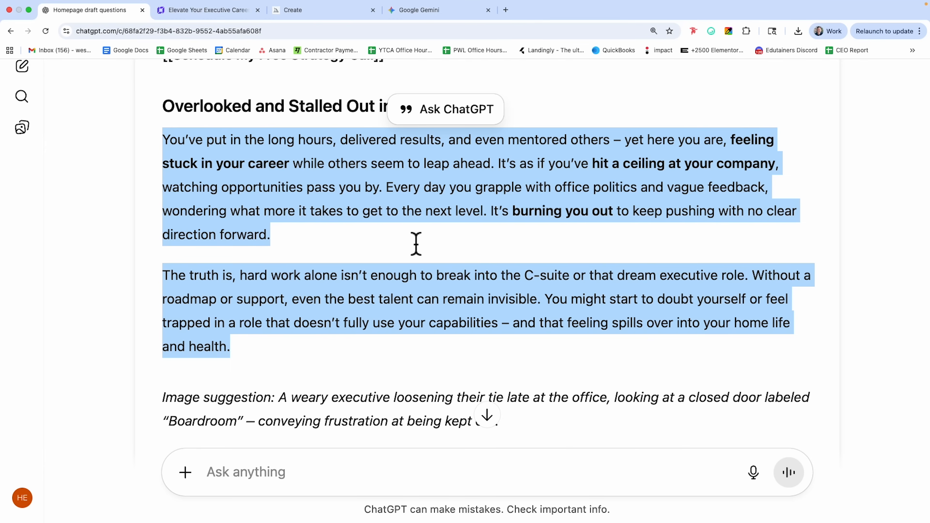
# Select the 'Get Unstuck with a Guide Who's Been There' heading in the ChatGPT draft.
pyautogui.scroll(-8, 416, 244)
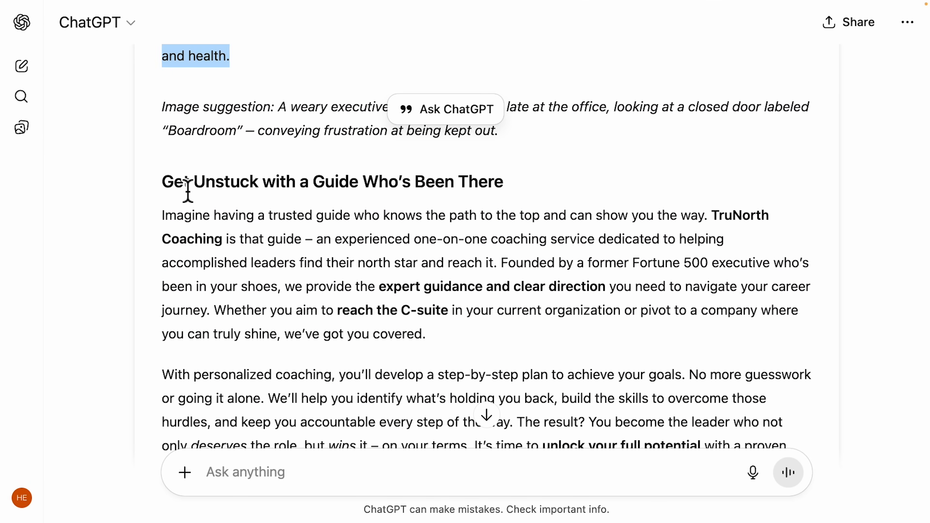
pyautogui.moveTo(168, 190); pyautogui.dragTo(511, 191)
pyautogui.hotkey('ctrl', 'c')
pyautogui.scroll(5, 345, 308)
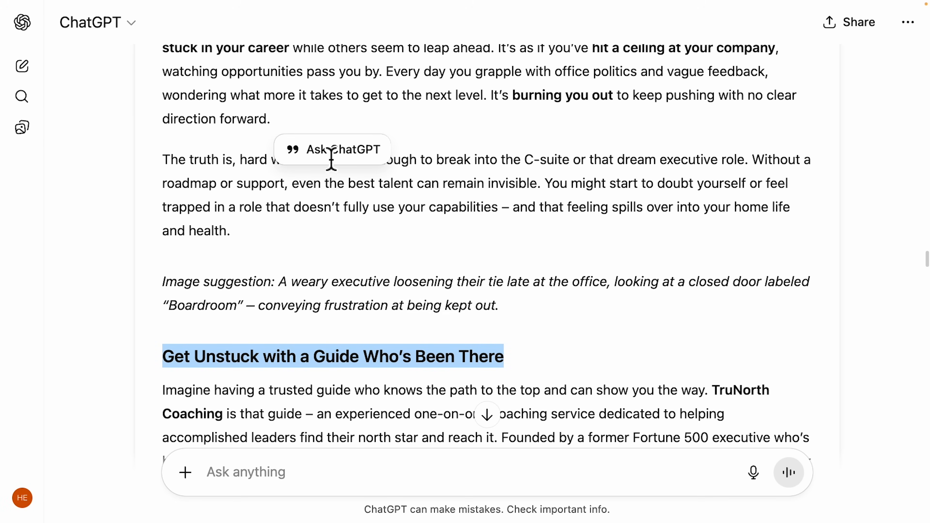
pyautogui.scroll(-5, 494, 163)
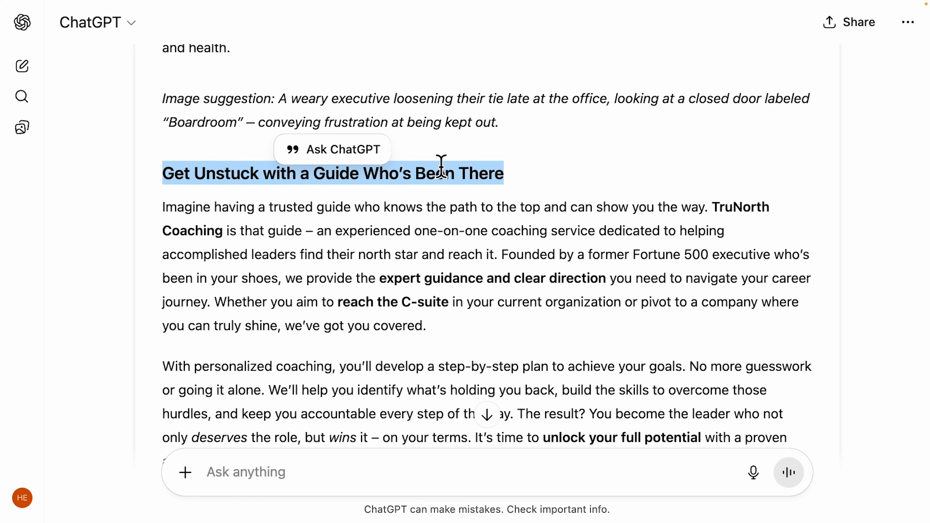
pyautogui.click(186, 23)
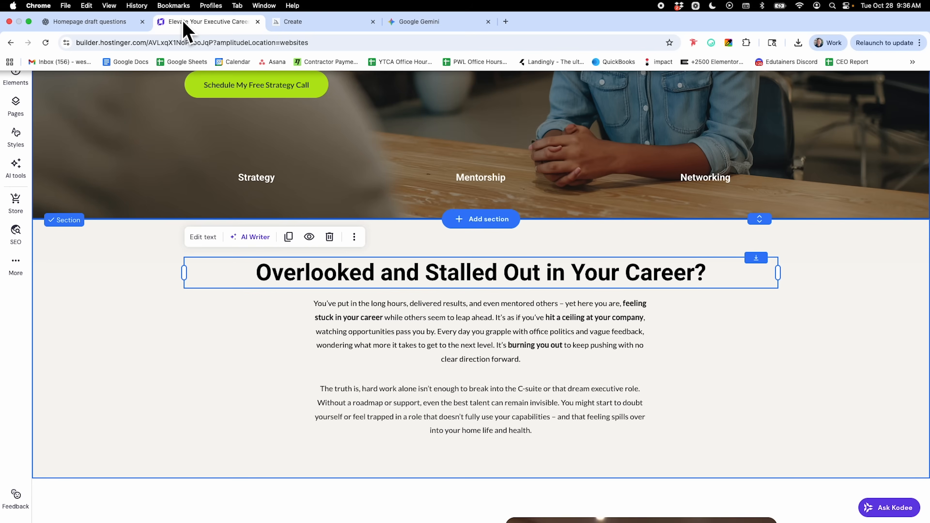
# Insert the About us layout with the blue 150+/15 stats card below the problem section.
pyautogui.scroll(-8, 564, 292)
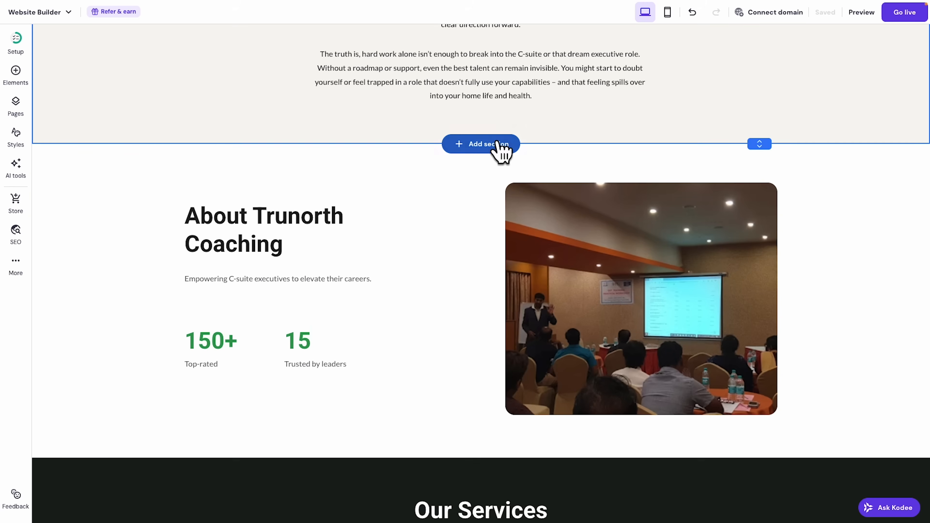
pyautogui.click(494, 146)
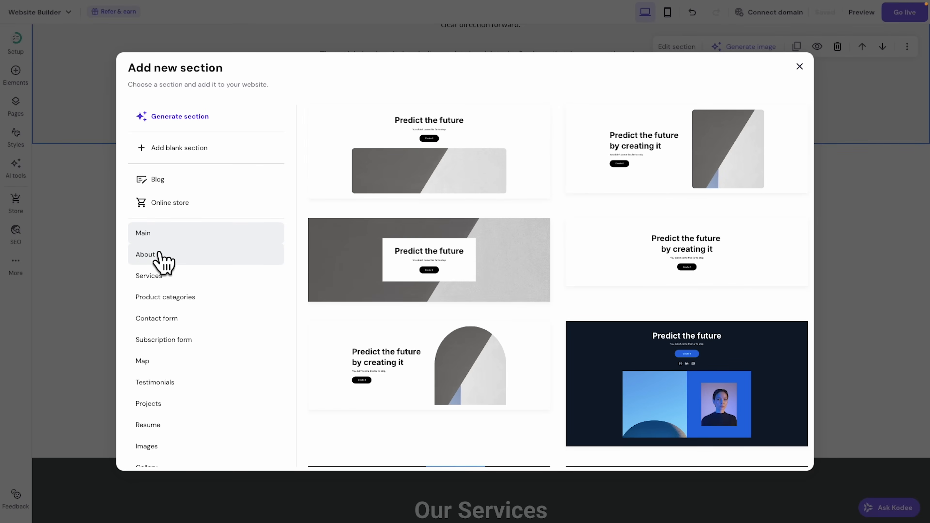
pyautogui.click(158, 256)
pyautogui.scroll(-3, 576, 279)
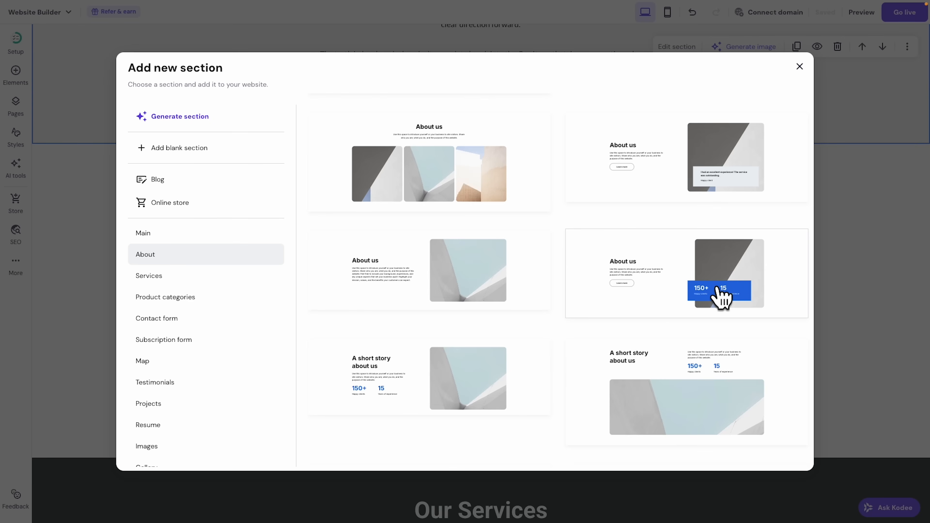
pyautogui.click(666, 273)
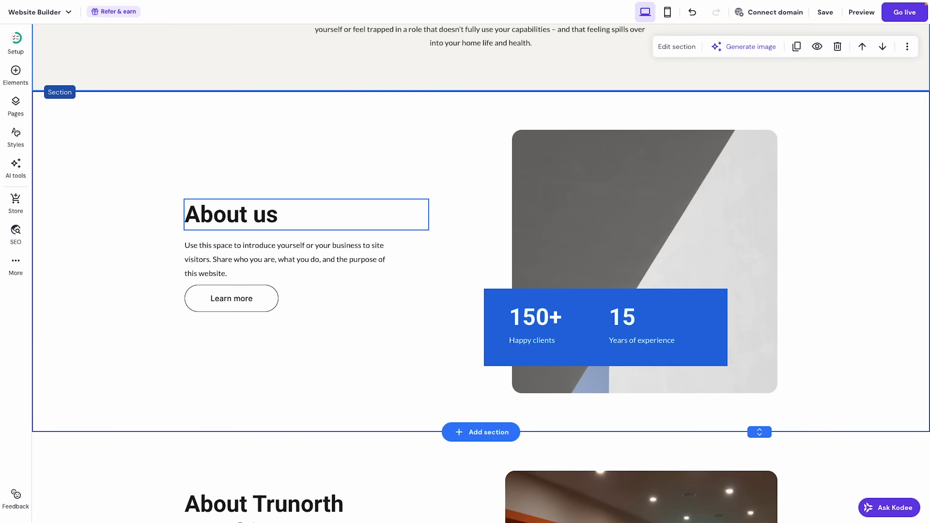
# Change the heading to 'Get Unstuck with a Guide Who's Been There' at font size 32.
pyautogui.click(241, 220)
pyautogui.click(203, 179)
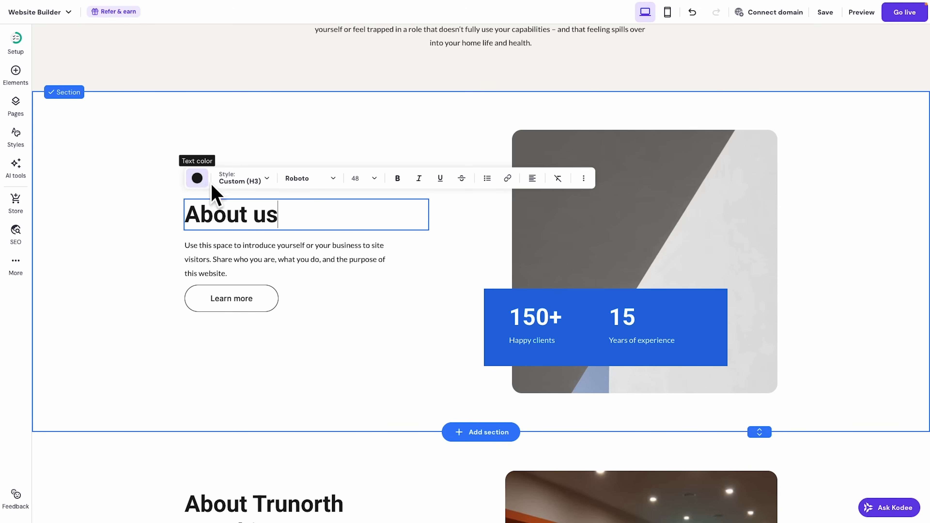
pyautogui.tripleClick(232, 220)
pyautogui.hotkey('ctrl', 'v')
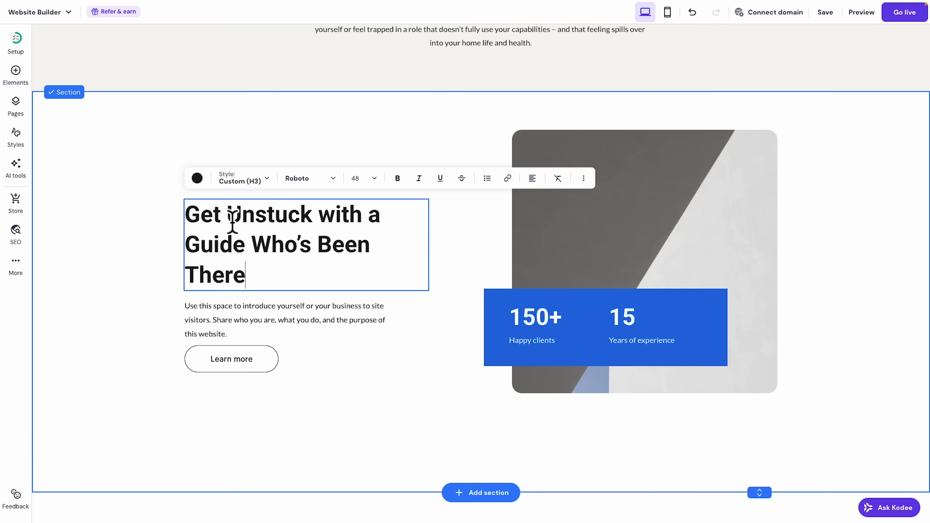
pyautogui.click(373, 178)
pyautogui.click(354, 253)
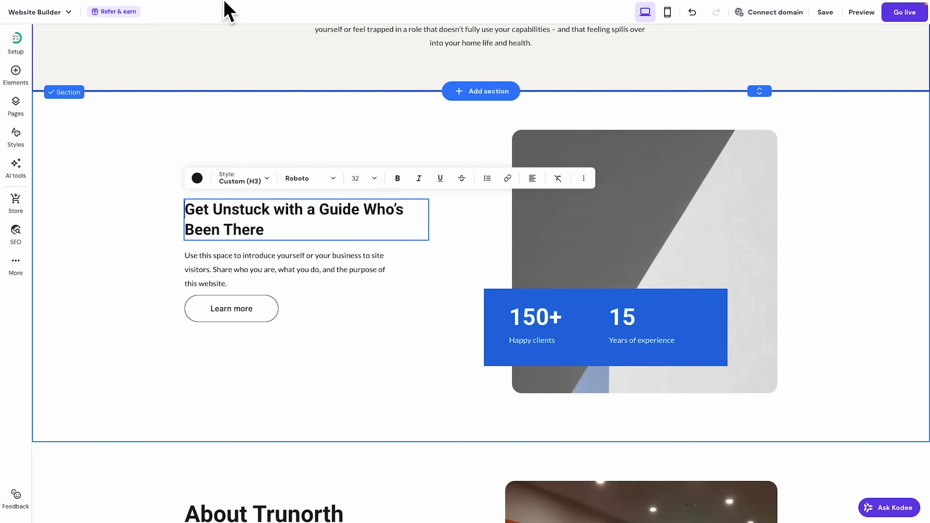
# Select the TruNorth Coaching body paragraphs in the ChatGPT draft.
pyautogui.moveTo(193, 5)
pyautogui.click(110, 22)
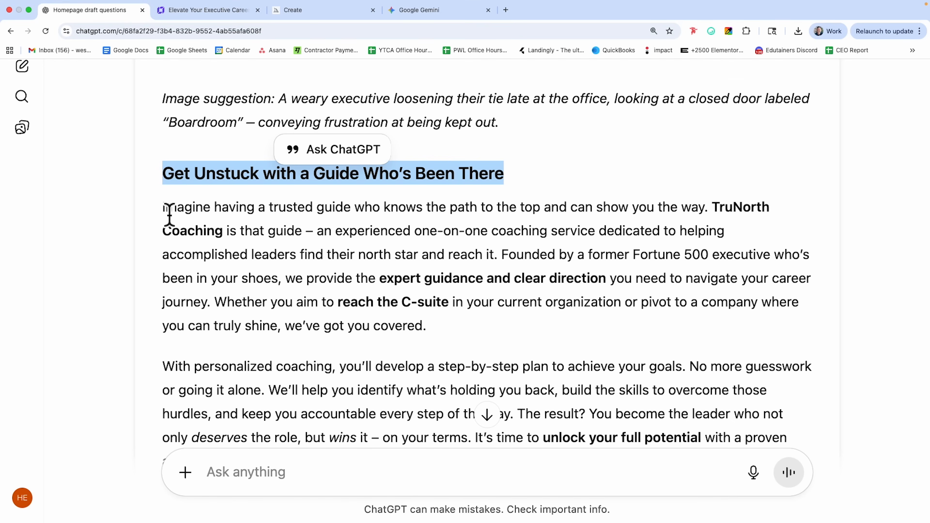
pyautogui.moveTo(163, 207); pyautogui.dragTo(293, 339)
pyautogui.hotkey('ctrl', 'c')
pyautogui.scroll(-5, 297, 280)
pyautogui.click(294, 266)
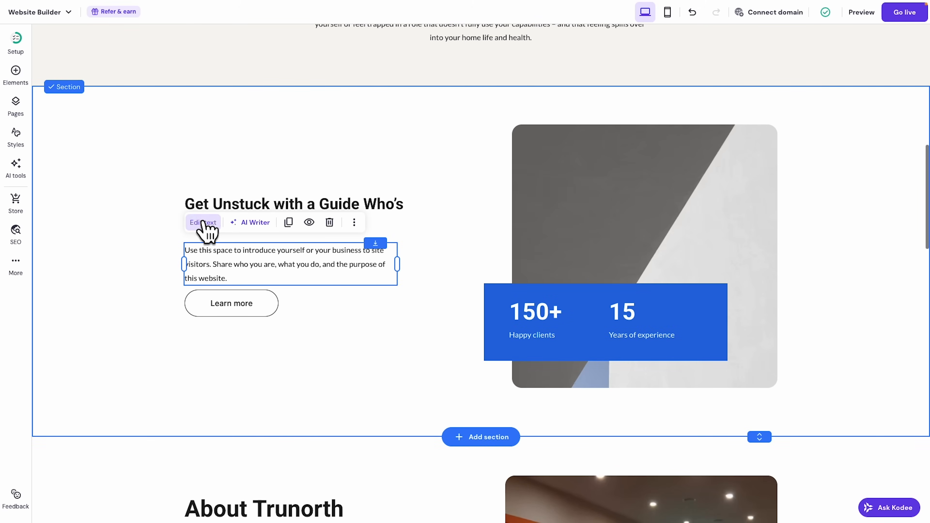
# Paste the two TruNorth Coaching paragraphs over the placeholder paragraph.
pyautogui.click(207, 225)
pyautogui.moveTo(249, 280); pyautogui.dragTo(183, 252)
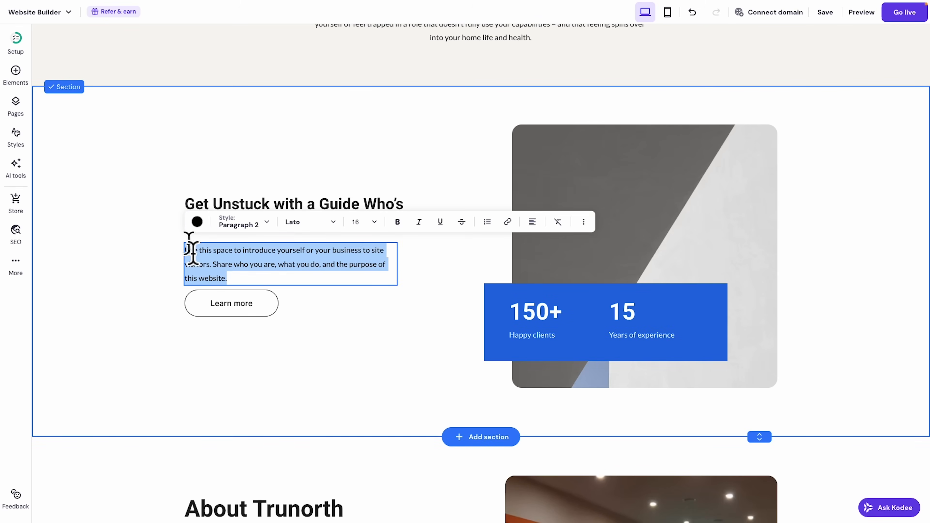
pyautogui.hotkey('ctrl', 'v')
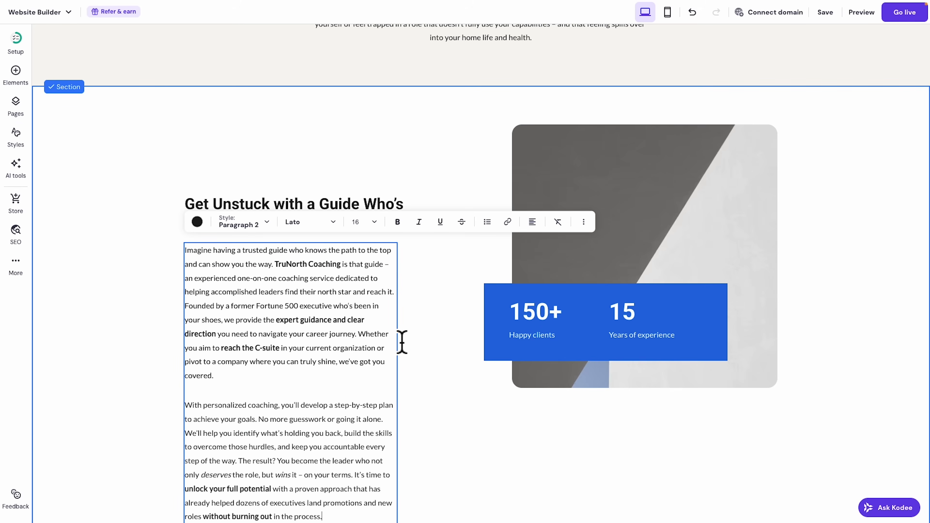
pyautogui.scroll(-1, 398, 342)
pyautogui.click(315, 320)
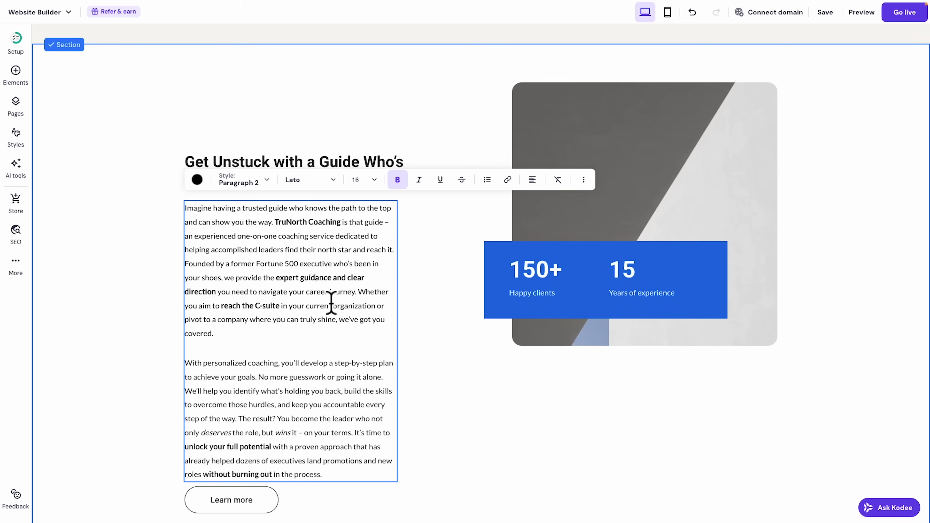
pyautogui.scroll(1, 363, 464)
# Widen the body text box and move the Learn more button and text group up.
pyautogui.click(465, 412)
pyautogui.moveTo(407, 365); pyautogui.dragTo(451, 362)
pyautogui.moveTo(266, 515); pyautogui.dragTo(260, 476)
pyautogui.moveTo(145, 147); pyautogui.dragTo(353, 487)
pyautogui.moveTo(349, 390); pyautogui.dragTo(348, 325)
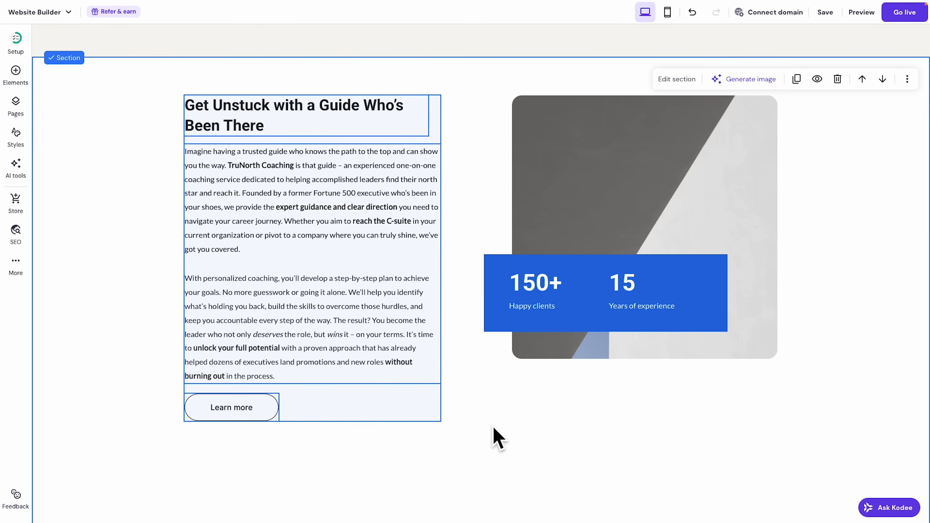
# Shift the heading, text, button and image together slightly down.
pyautogui.scroll(2, 494, 433)
pyautogui.moveTo(505, 133)
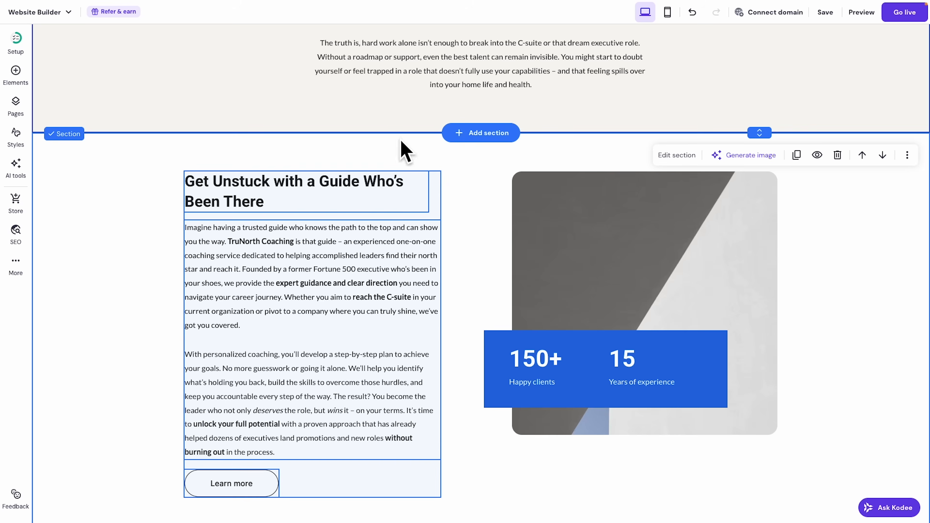
pyautogui.moveTo(147, 165); pyautogui.dragTo(796, 497)
pyautogui.moveTo(699, 268); pyautogui.dragTo(700, 279)
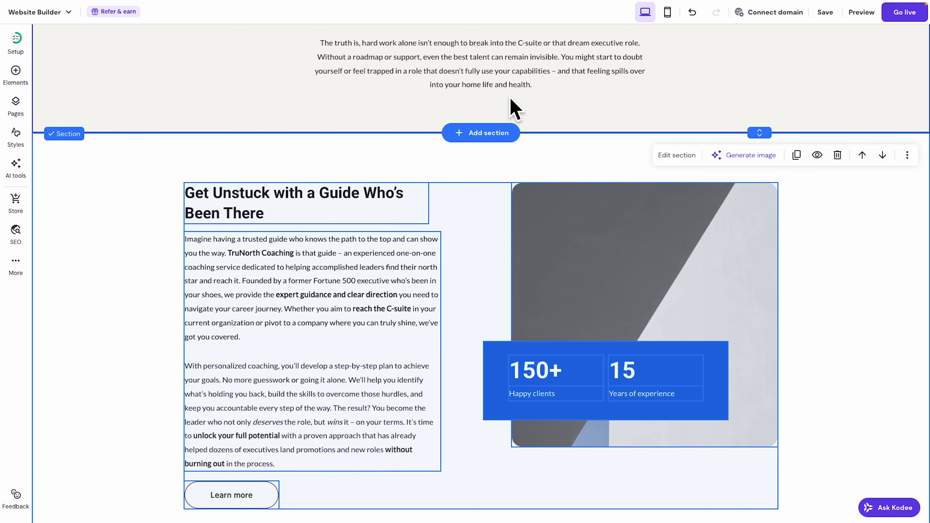
pyautogui.click(828, 264)
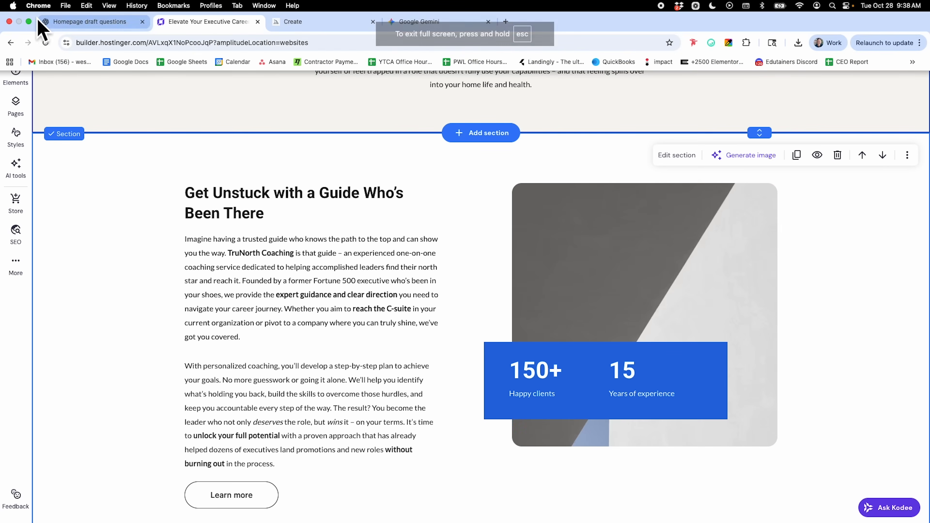
# Exit full screen and rearrange the browser window so the fish.png photo shows in Preview.
pyautogui.click(32, 24)
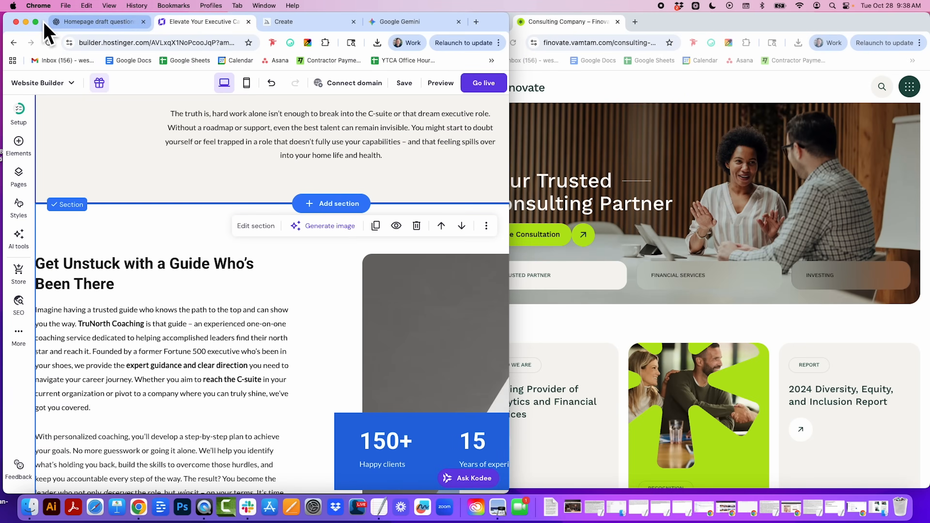
pyautogui.moveTo(32, 23); pyautogui.dragTo(484, 16)
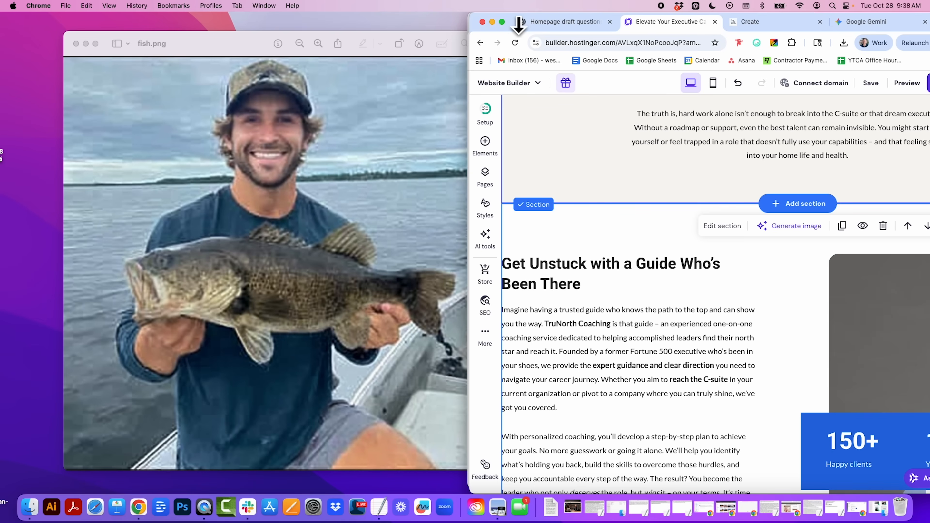
pyautogui.moveTo(514, 16); pyautogui.dragTo(113, 6)
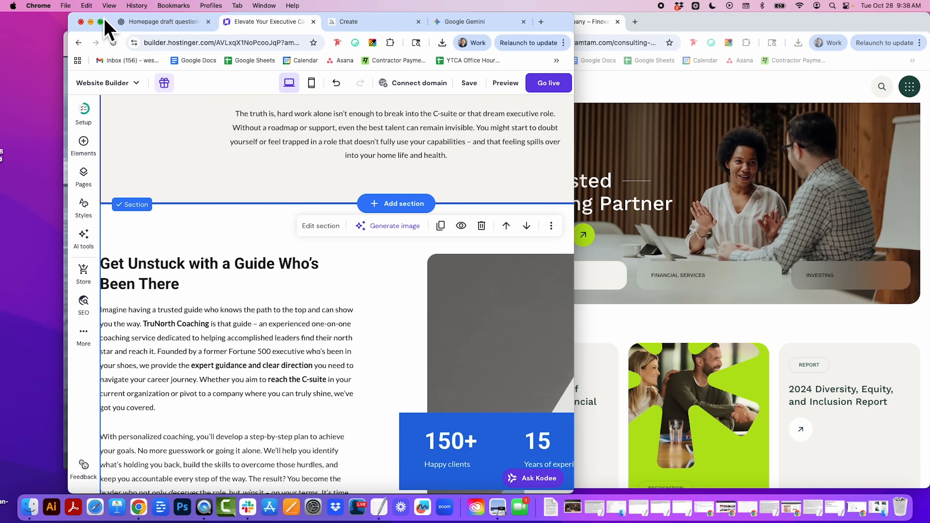
pyautogui.moveTo(100, 22)
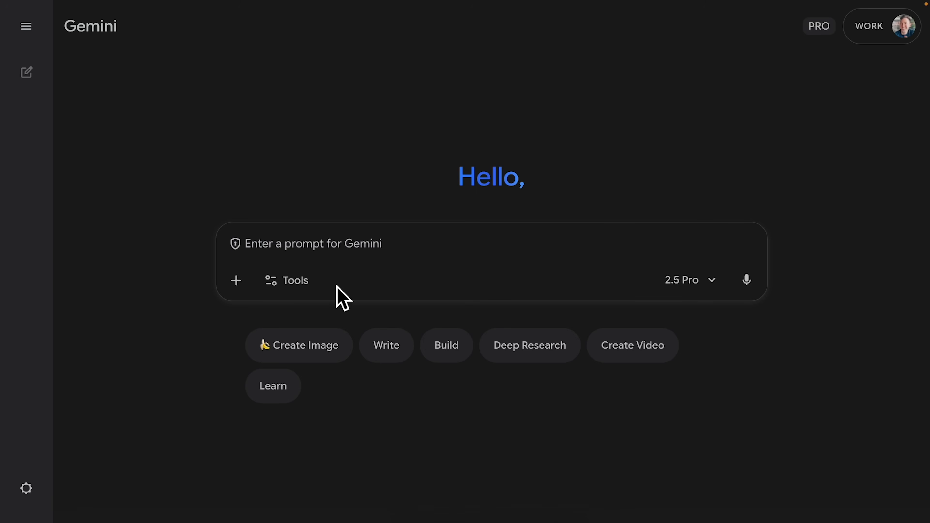
# Ask Gemini to recast the fish.png man as a business-casual advisor in an upscale office.
pyautogui.click(317, 346)
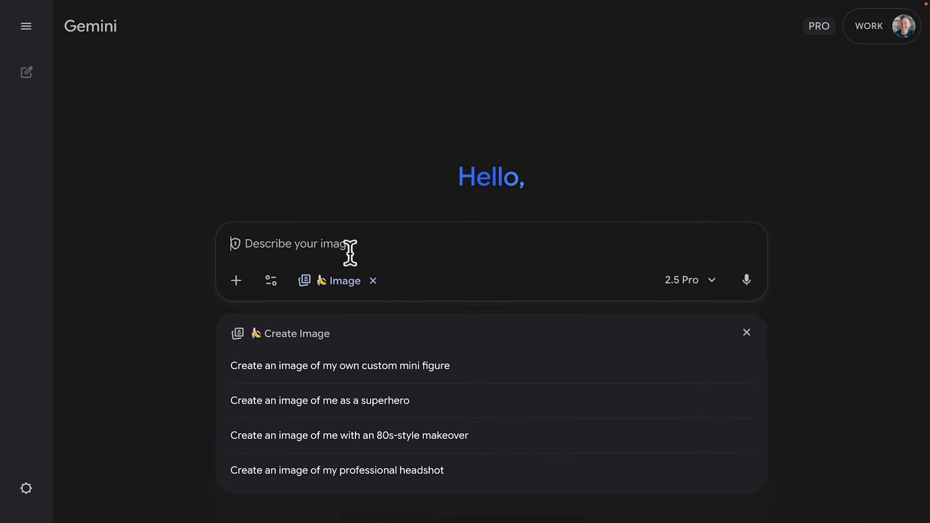
pyautogui.write("turn the man in this photo into a nice candid photo where he's dressed in business casual attire, helping a client in a nice upscale office setting")
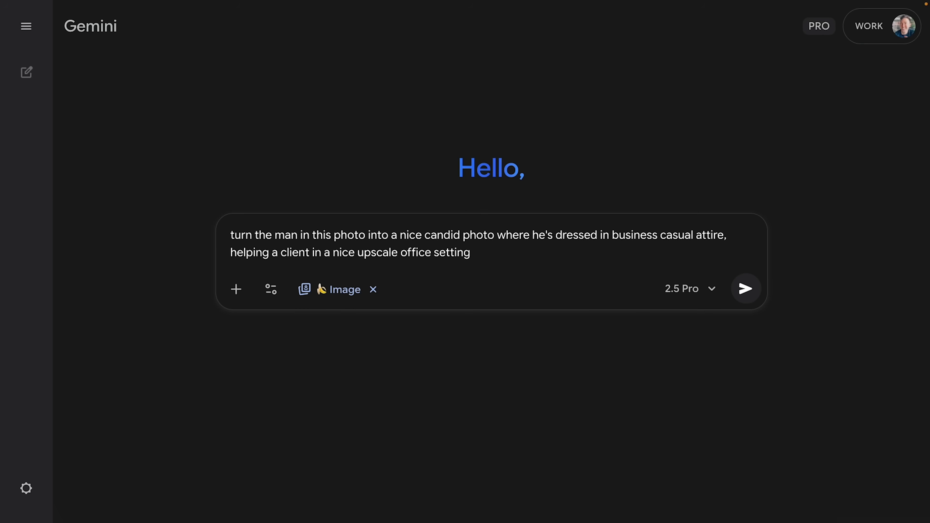
pyautogui.moveTo(71, 359); pyautogui.dragTo(414, 291)
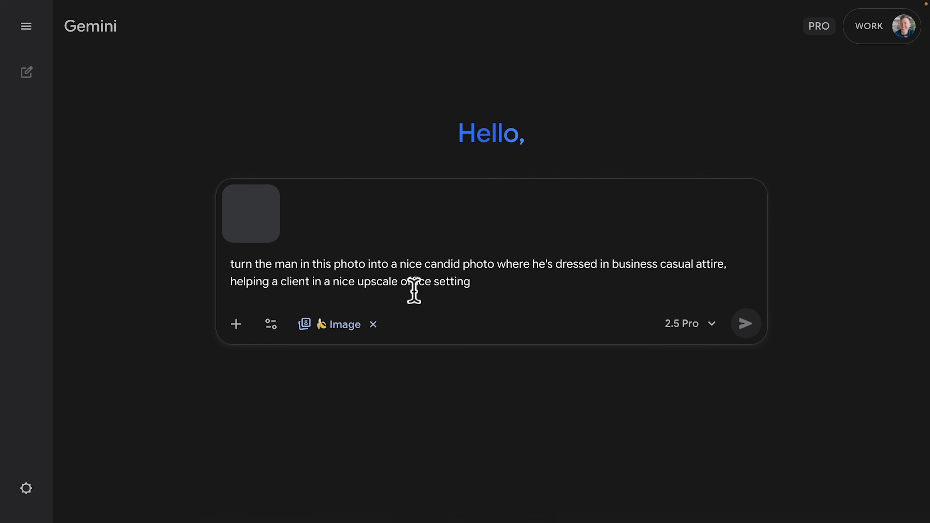
pyautogui.click(746, 323)
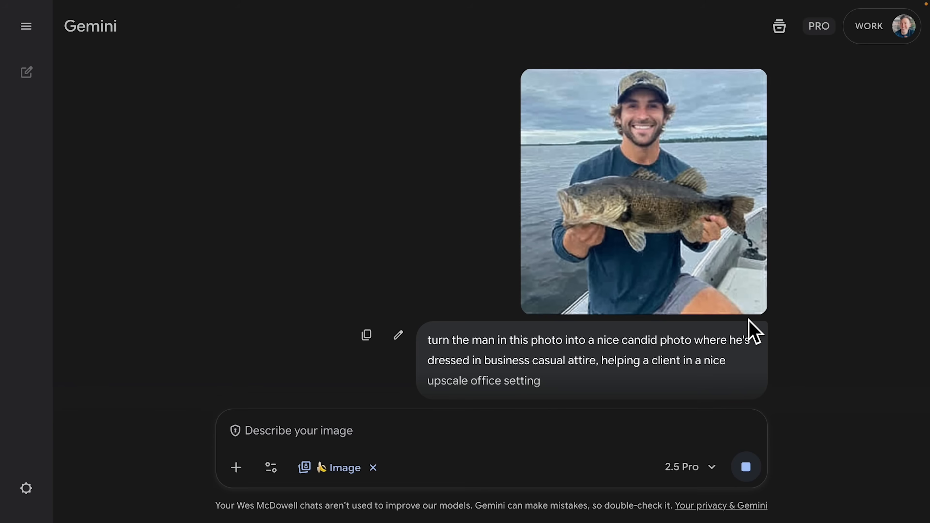
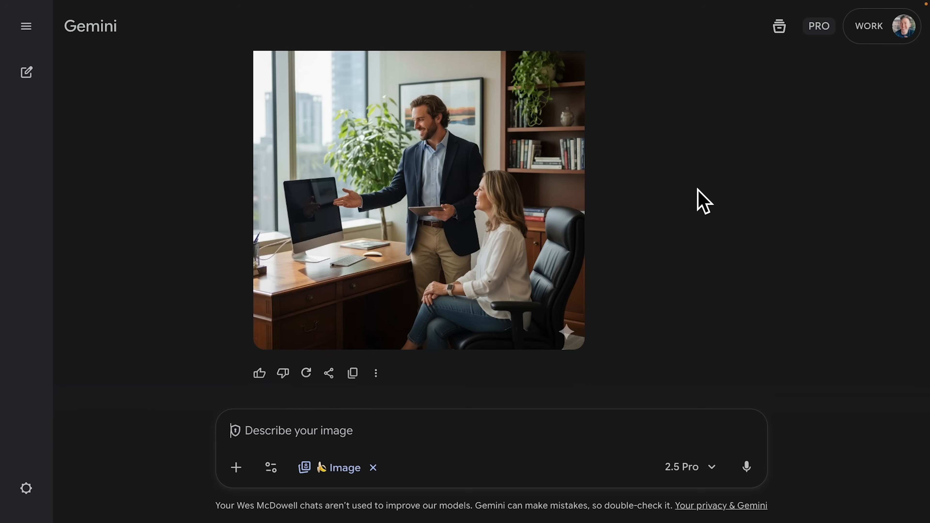
# Download the full-size Gemini office photo, then select the grey textile image in the builder.
pyautogui.moveTo(538, 162)
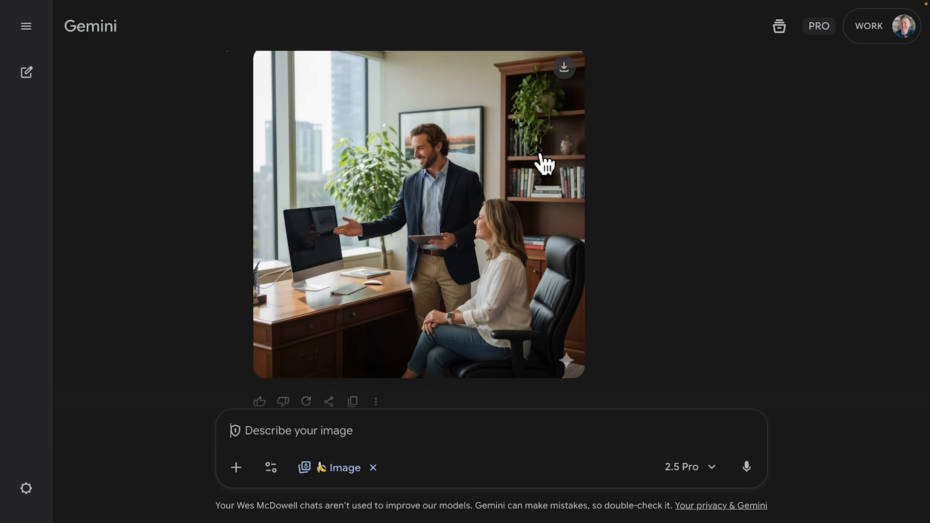
pyautogui.click(565, 68)
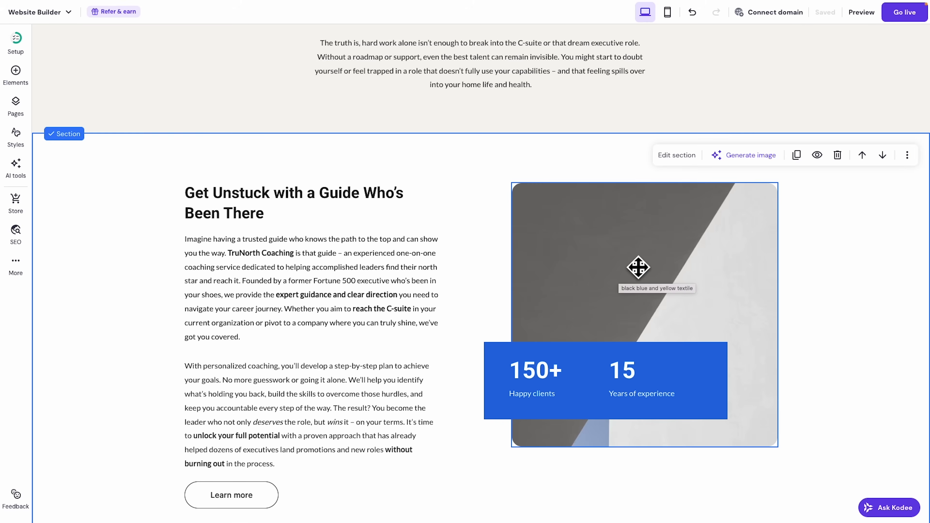
pyautogui.click(638, 266)
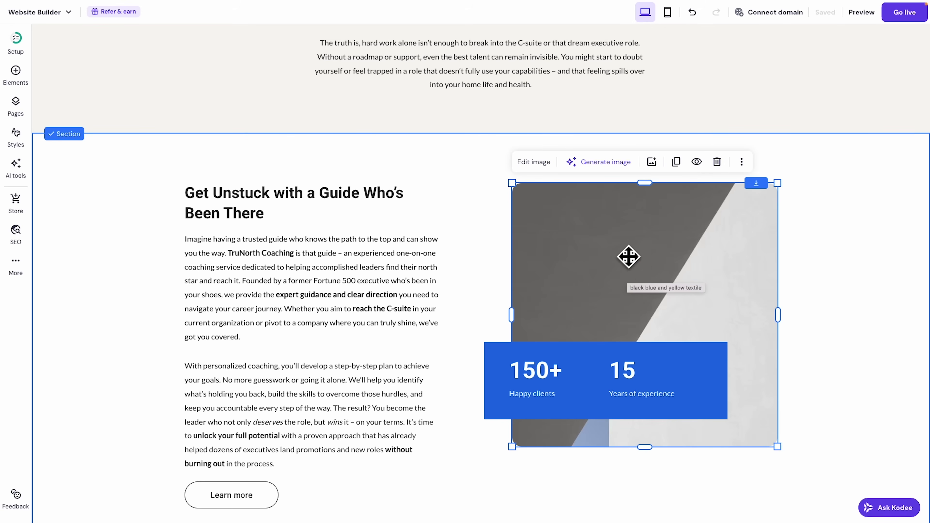
# Replace the grey textile image with the downloaded office photo uploaded to the Media library.
pyautogui.click(535, 162)
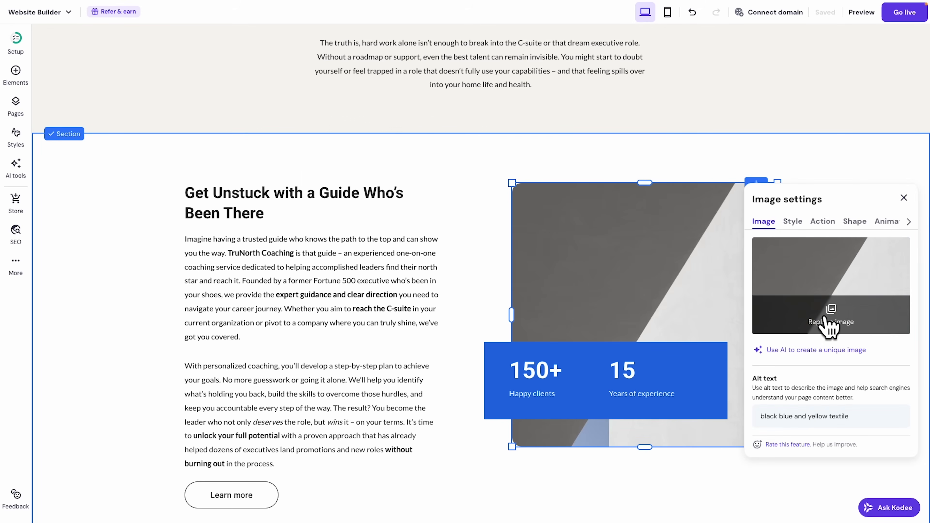
pyautogui.click(830, 322)
pyautogui.moveTo(368, 183); pyautogui.dragTo(395, 186)
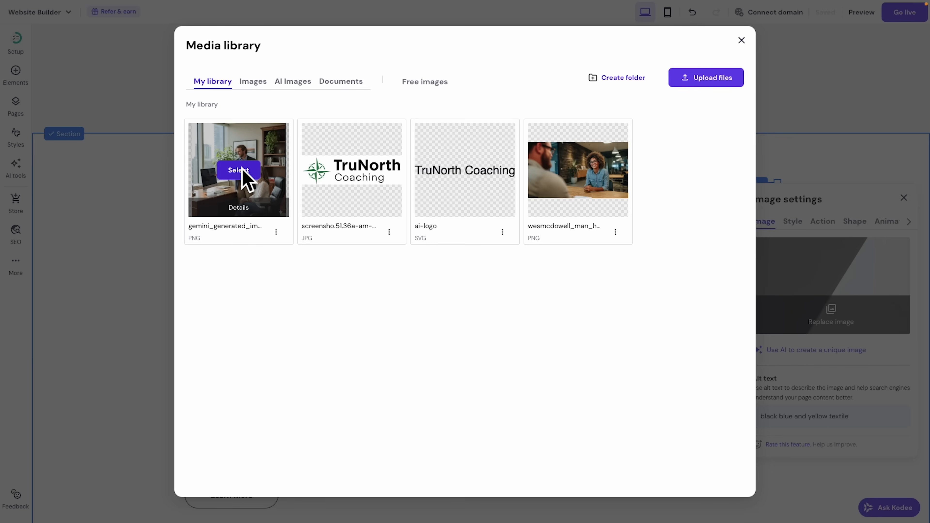
pyautogui.click(238, 170)
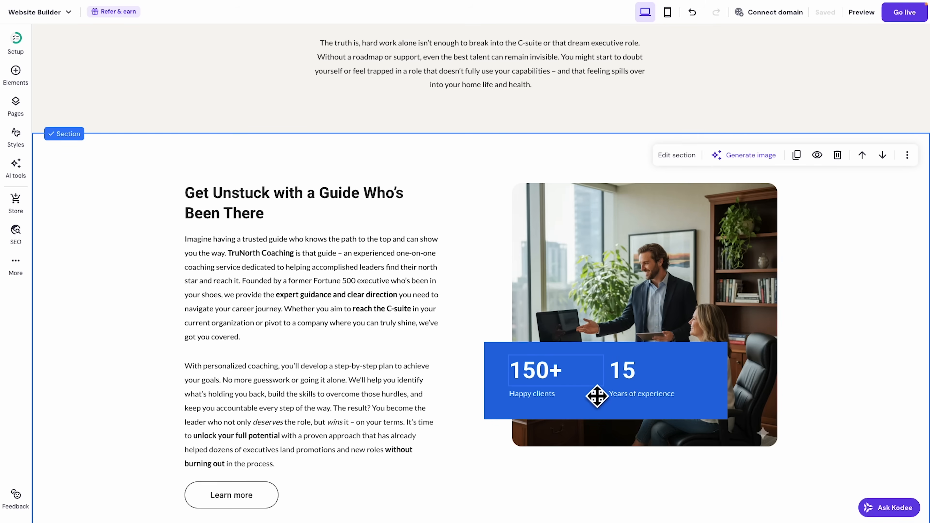
pyautogui.click(219, 23)
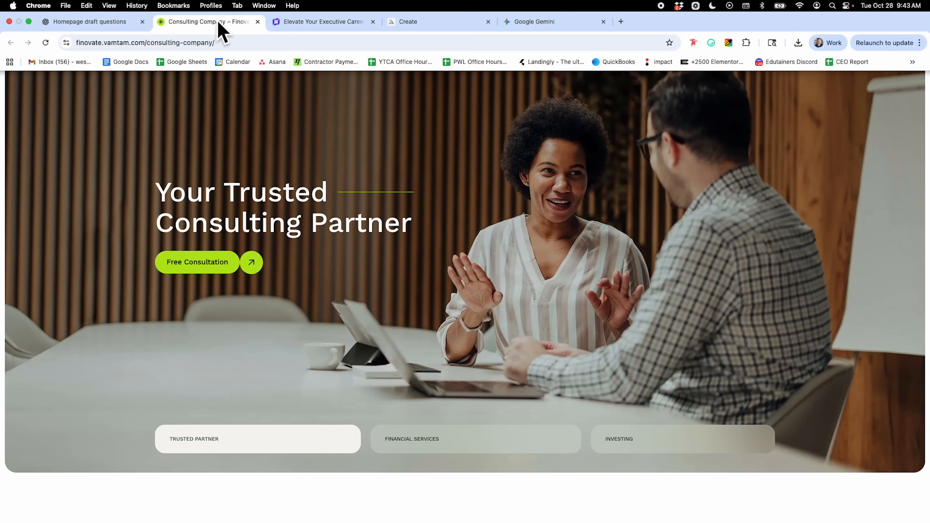
# Scroll the Finovate site down to its dark green Our Philosophy section, then return to the editor.
pyautogui.scroll(-15, 471, 223)
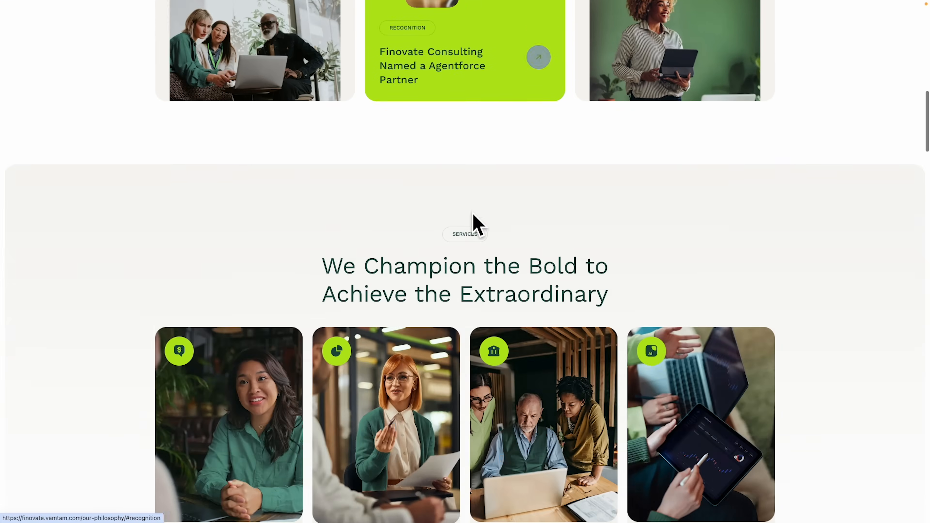
pyautogui.scroll(-12, 473, 220)
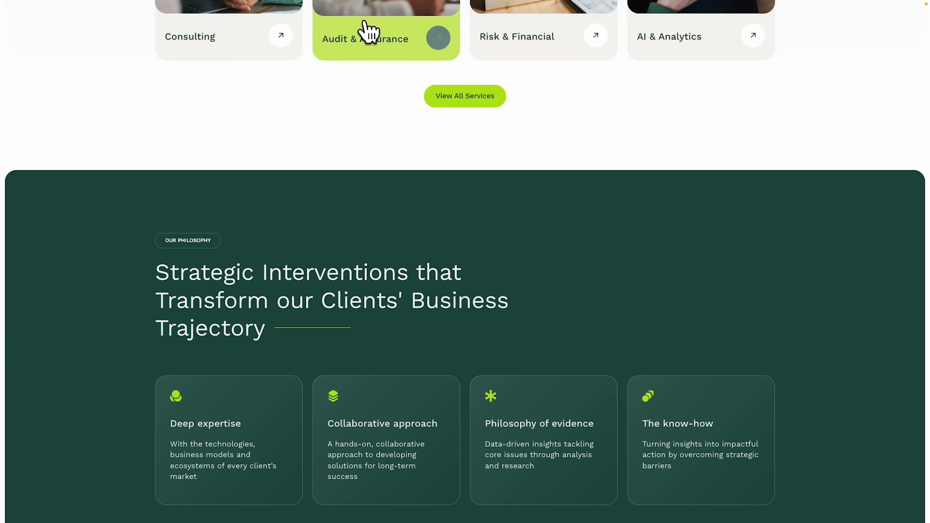
pyautogui.moveTo(342, 6)
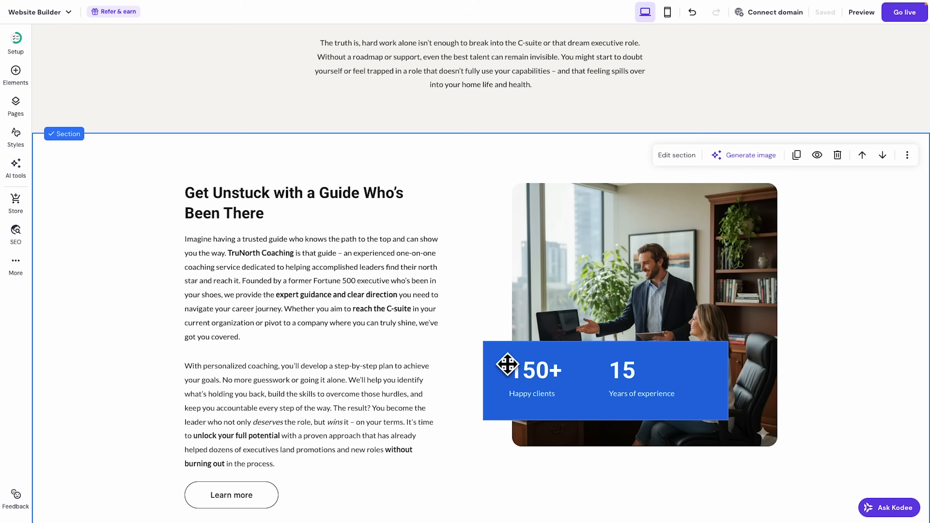
pyautogui.click(507, 364)
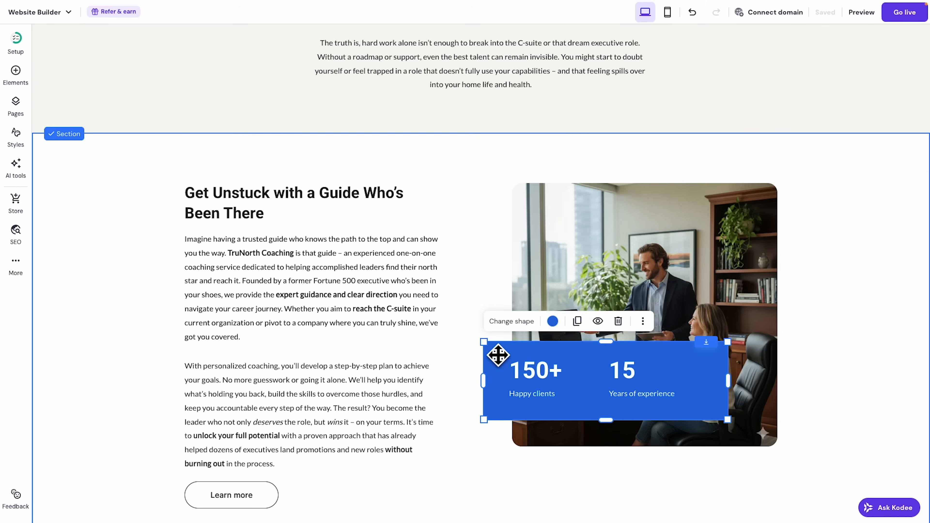
# Colour the stats box over the office photo dark green (#1c4b42).
pyautogui.click(553, 322)
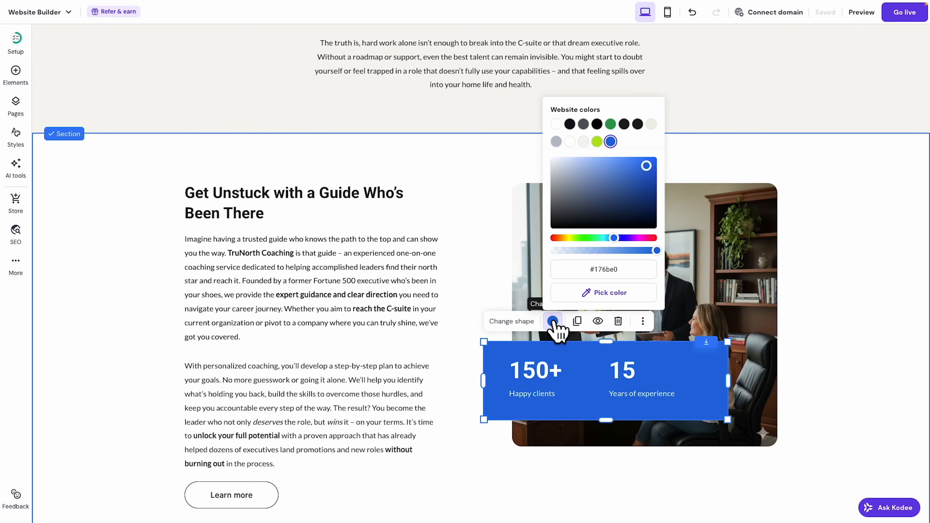
pyautogui.click(609, 293)
pyautogui.press('Escape')
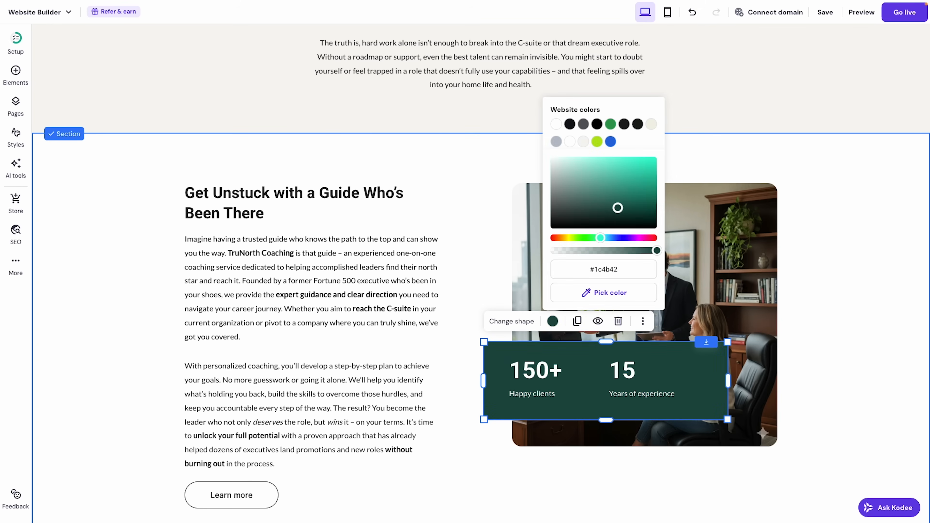
# Turn the 150+ and 15 figures lime green.
pyautogui.click(555, 382)
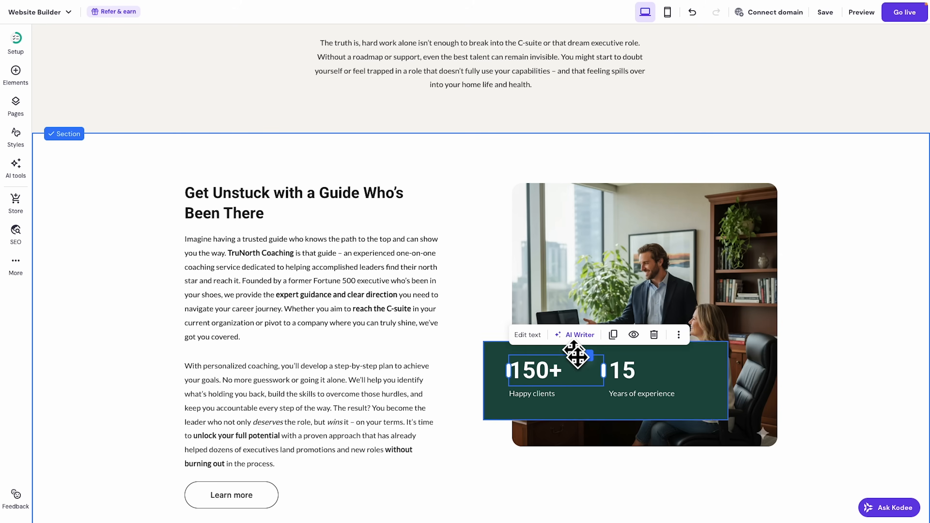
pyautogui.click(527, 334)
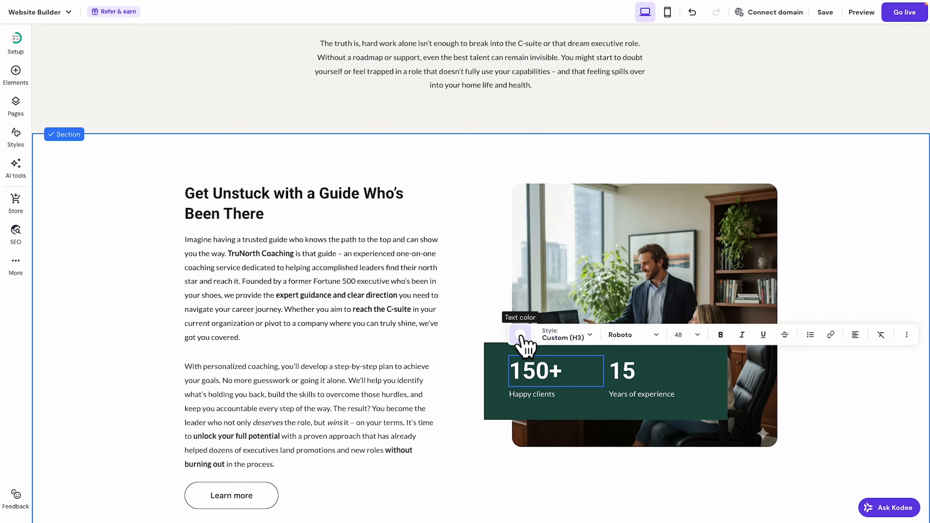
pyautogui.click(520, 335)
pyautogui.click(563, 155)
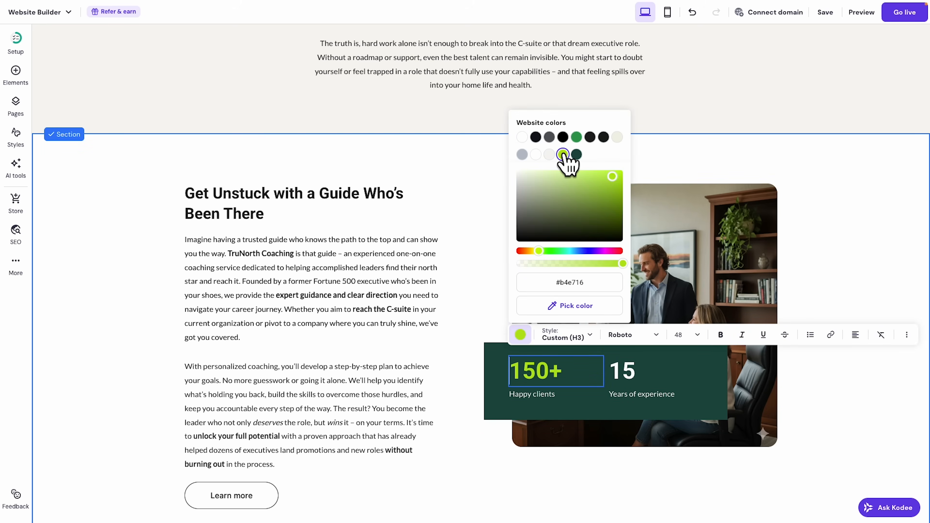
pyautogui.click(646, 385)
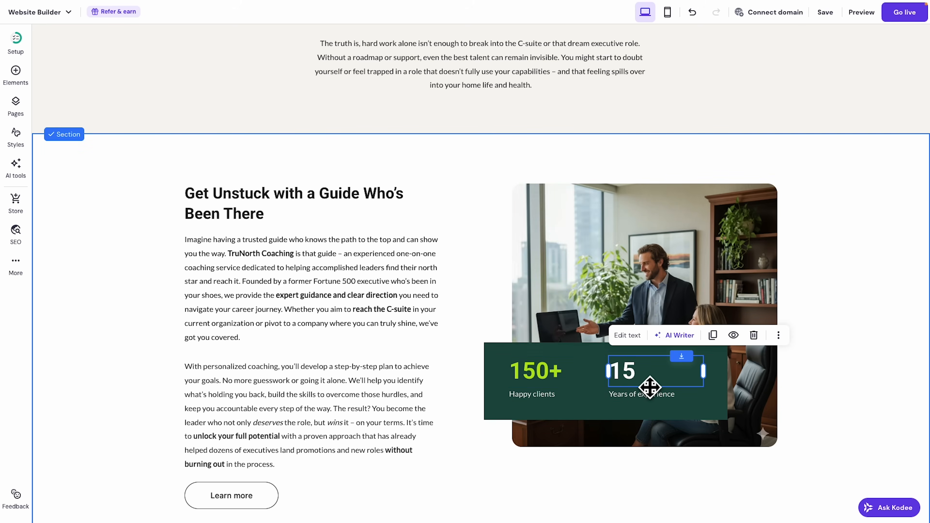
pyautogui.click(625, 335)
pyautogui.click(521, 335)
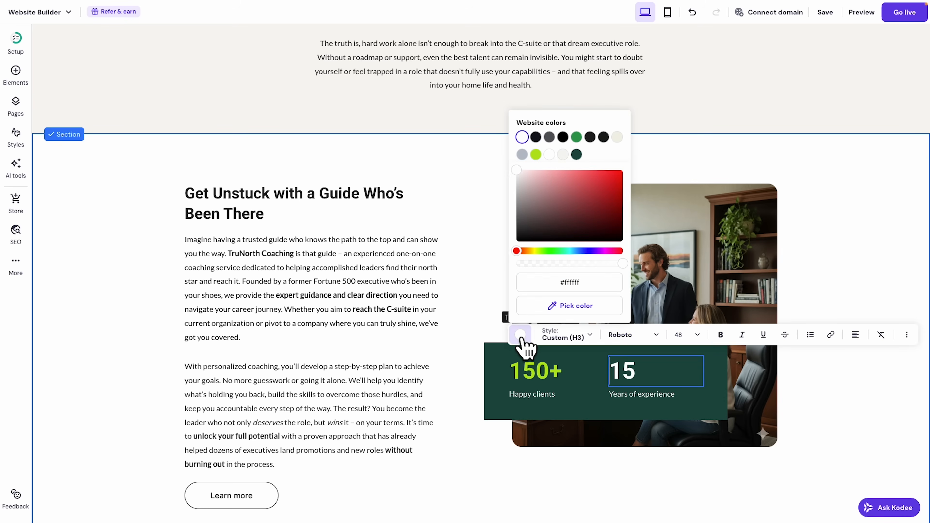
pyautogui.click(536, 154)
pyautogui.scroll(-1, 839, 266)
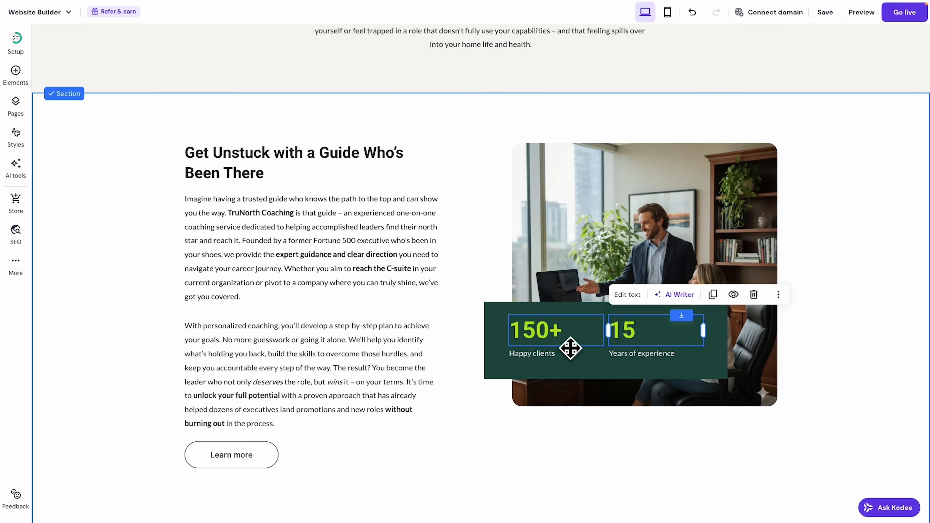
pyautogui.click(799, 345)
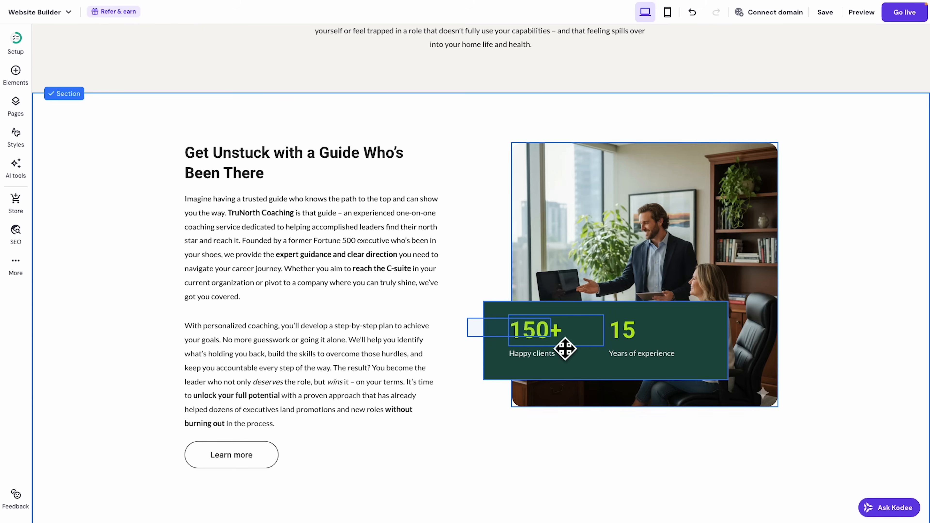
# Nudge the office photo and stats group down, then adjust it back into place.
pyautogui.moveTo(675, 332); pyautogui.dragTo(684, 353)
pyautogui.moveTo(754, 292)
pyautogui.mouseDown()
pyautogui.moveTo(744, 266)
pyautogui.moveTo(751, 274)
pyautogui.mouseUp()
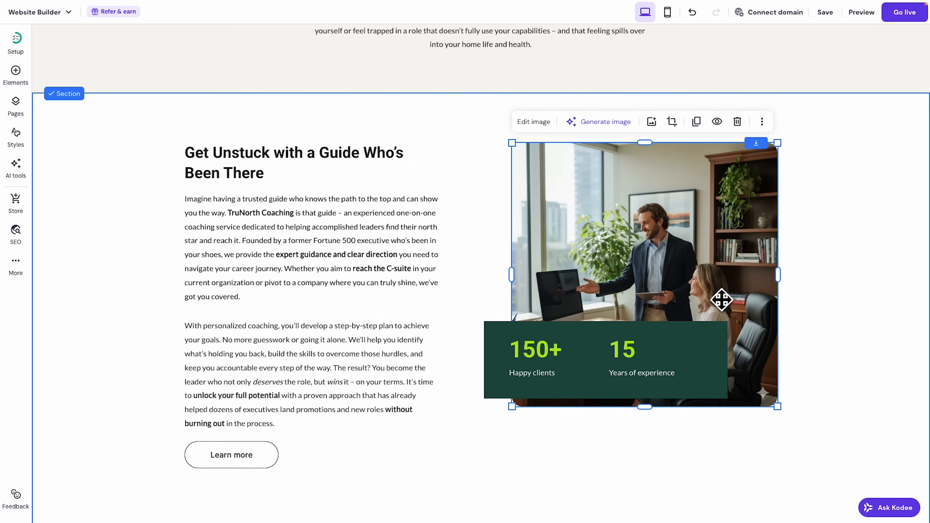
pyautogui.click(876, 328)
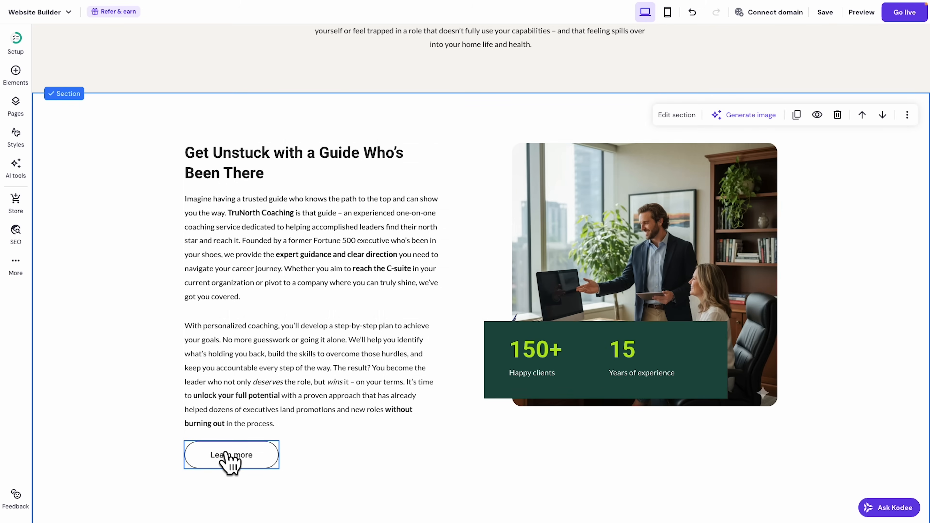
# Copy the hero's green Schedule My Free Strategy Call button and delete the Learn more button.
pyautogui.scroll(15, 231, 458)
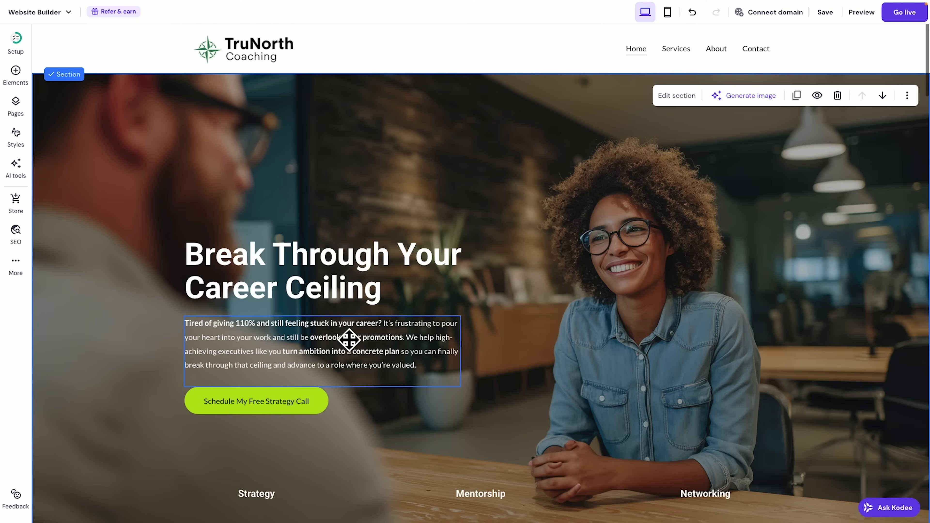
pyautogui.rightClick(265, 407)
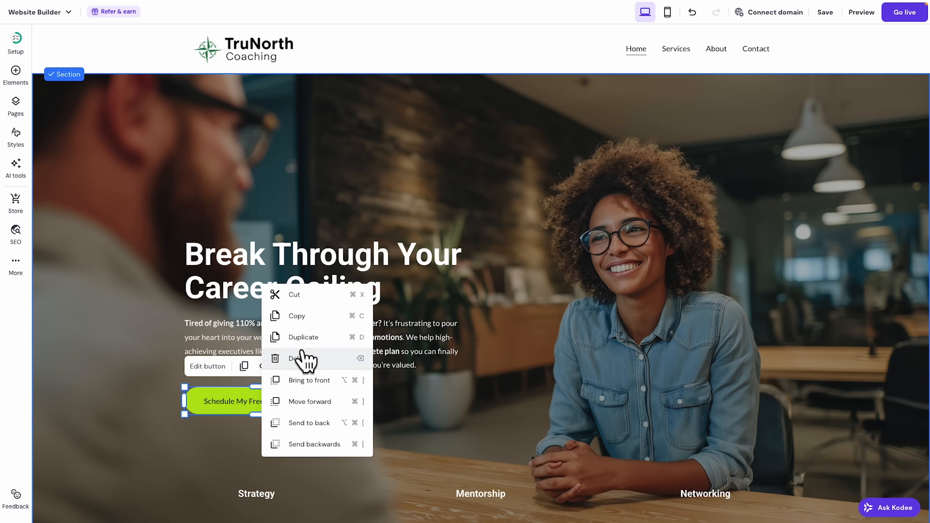
pyautogui.click(302, 317)
pyautogui.scroll(-15, 386, 351)
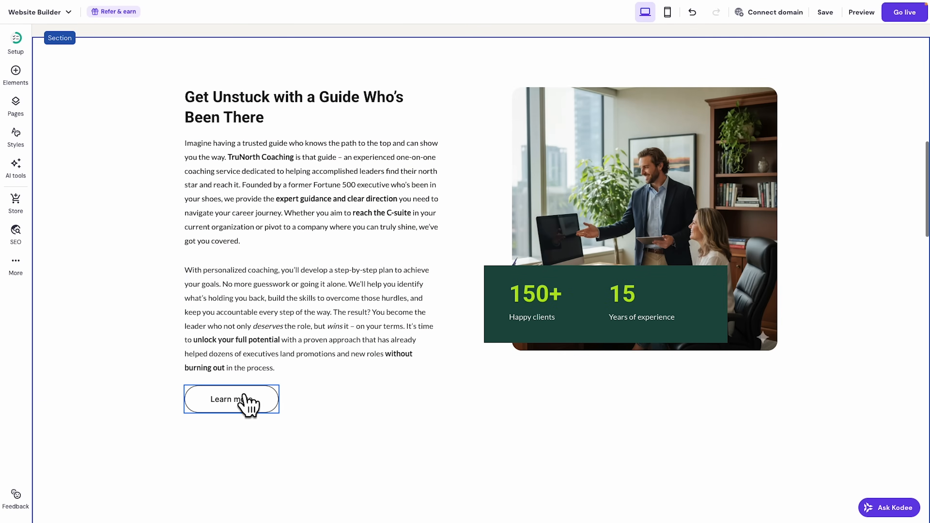
pyautogui.rightClick(248, 403)
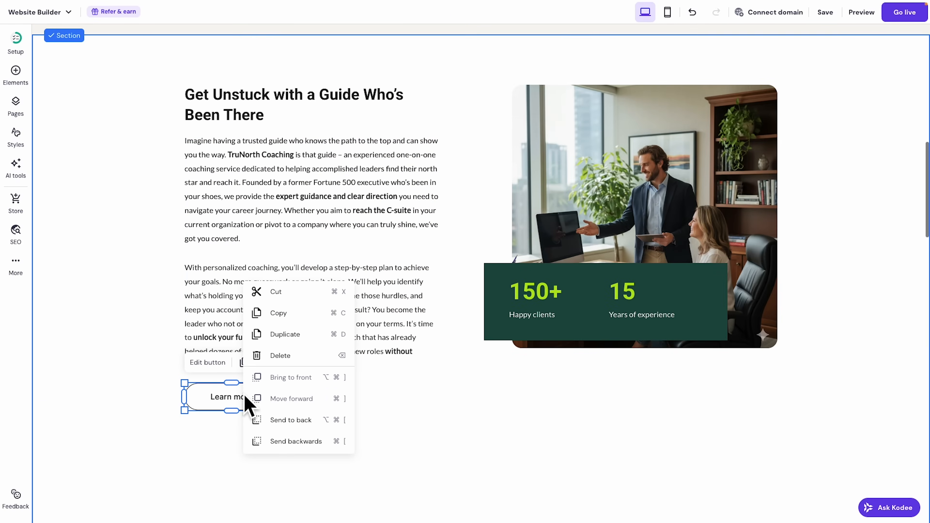
pyautogui.click(285, 356)
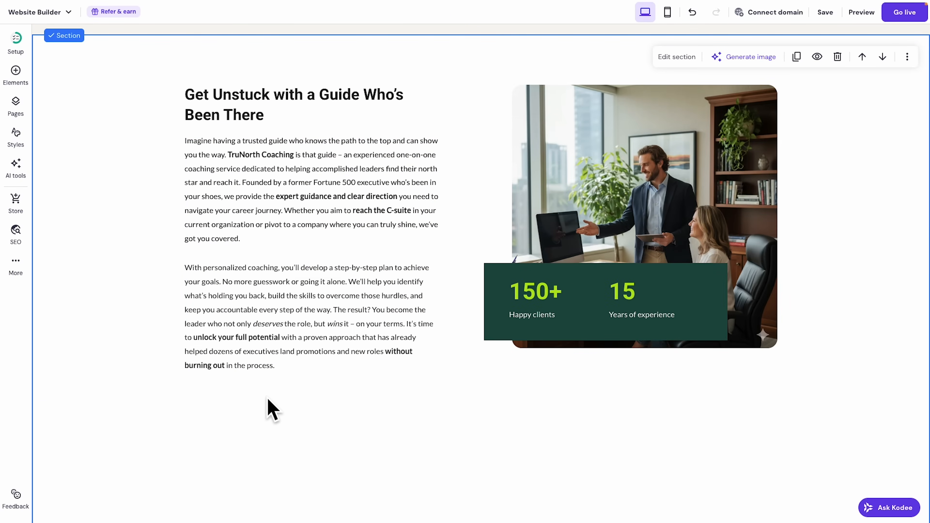
# Paste the green button below the Get Unstuck text and shorten the section's height.
pyautogui.press('super+v')
pyautogui.scroll(12, 266, 401)
pyautogui.moveTo(340, 387); pyautogui.dragTo(343, 431)
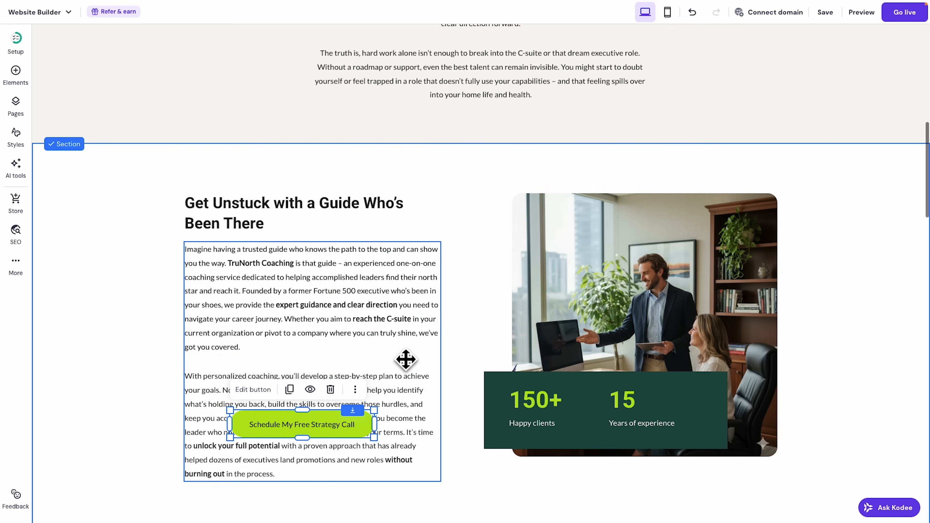
pyautogui.scroll(-4, 381, 341)
pyautogui.moveTo(333, 299); pyautogui.dragTo(297, 380)
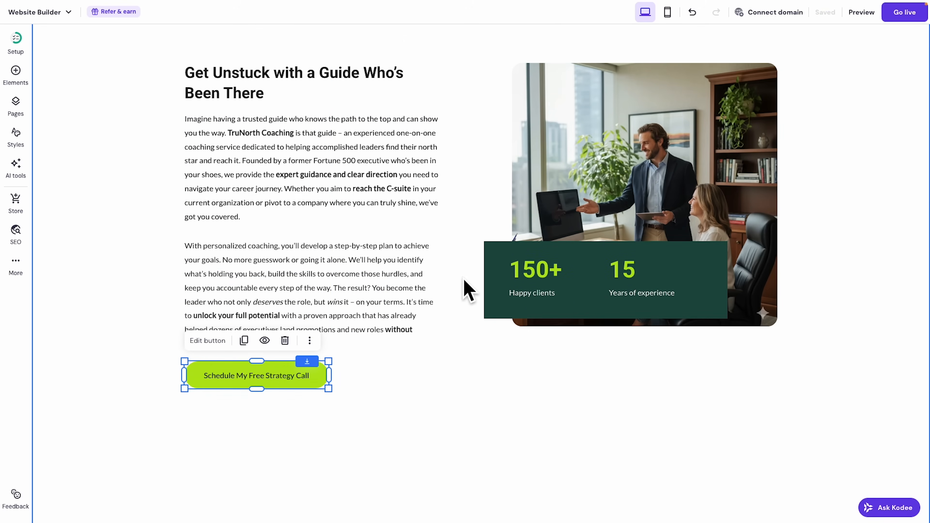
pyautogui.scroll(-5, 465, 289)
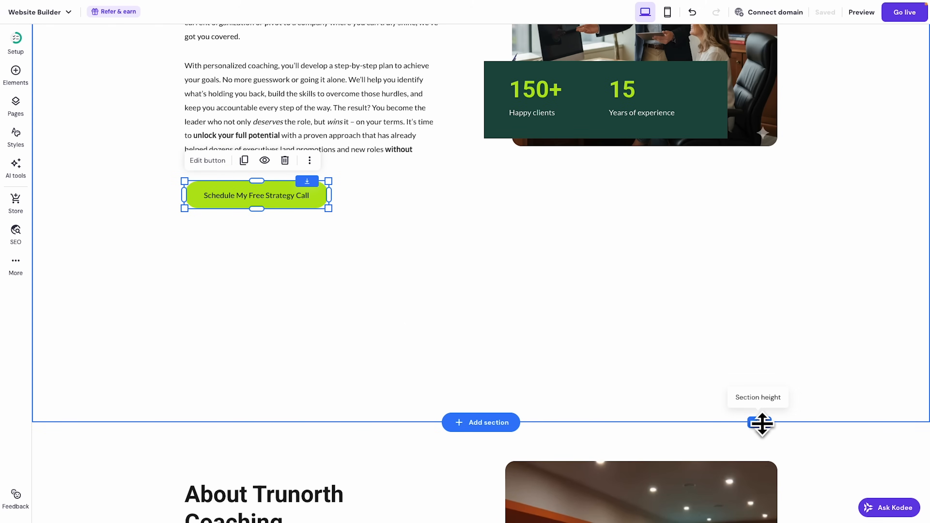
pyautogui.moveTo(761, 423); pyautogui.dragTo(727, 254)
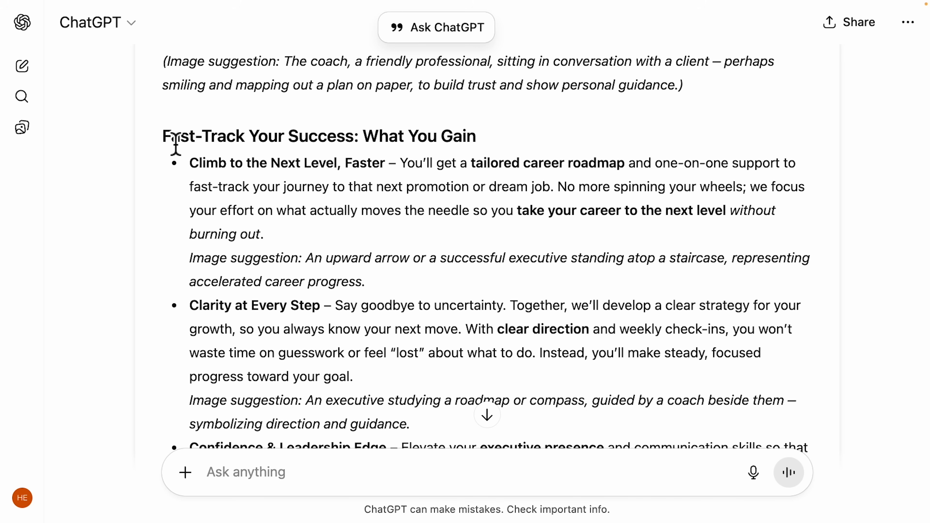
# Return from ChatGPT to the builder and select the About Trunorth Coaching section.
pyautogui.scroll(-5, 412, 164)
pyautogui.scroll(3, 407, 297)
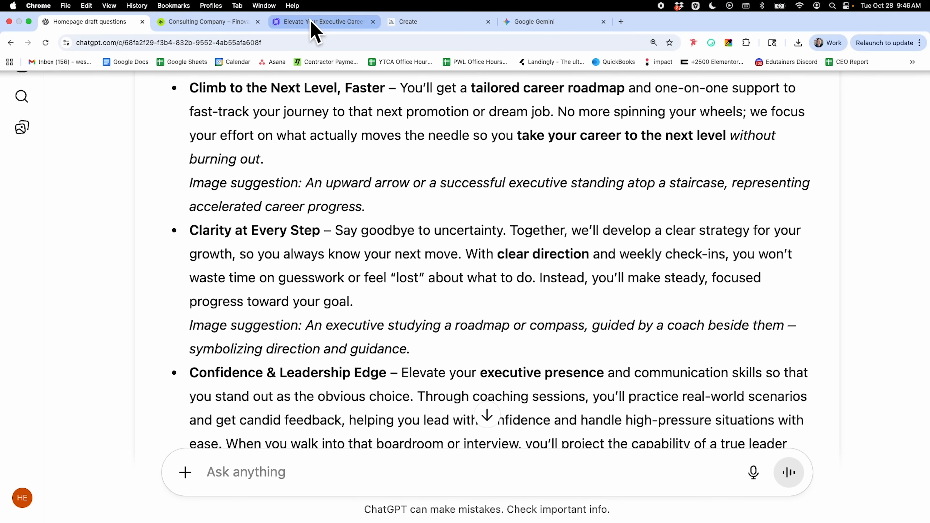
pyautogui.click(315, 15)
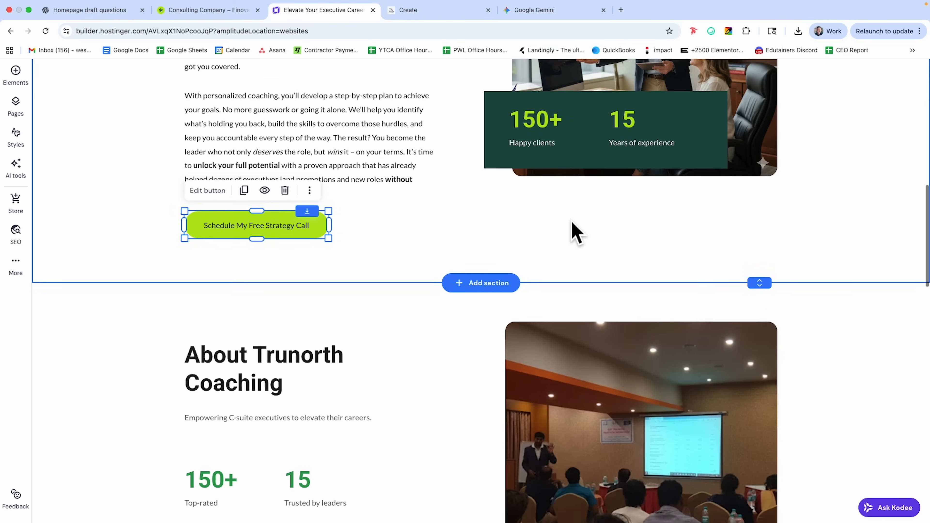
pyautogui.scroll(-4, 572, 221)
pyautogui.click(462, 151)
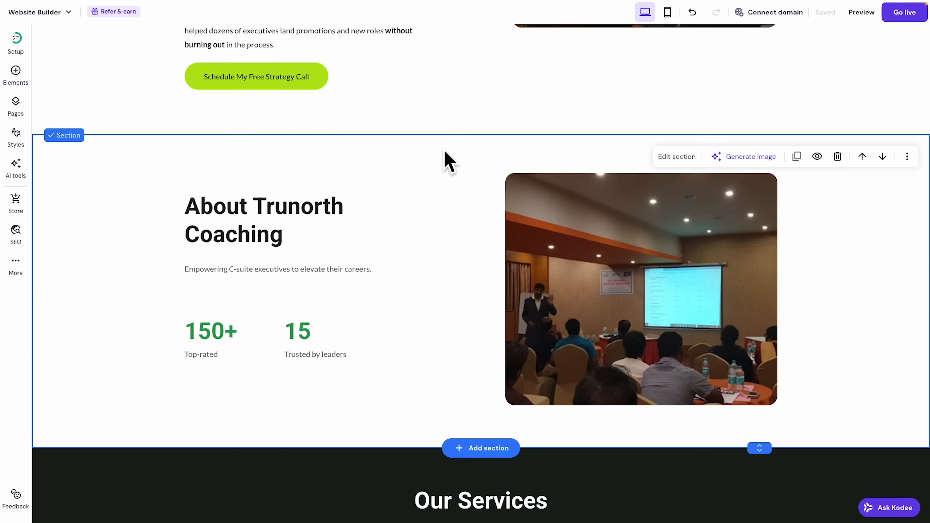
# Delete the About Trunorth Coaching section and select ChatGPT's 'Fast-Track Your Success' heading for copying.
pyautogui.click(838, 157)
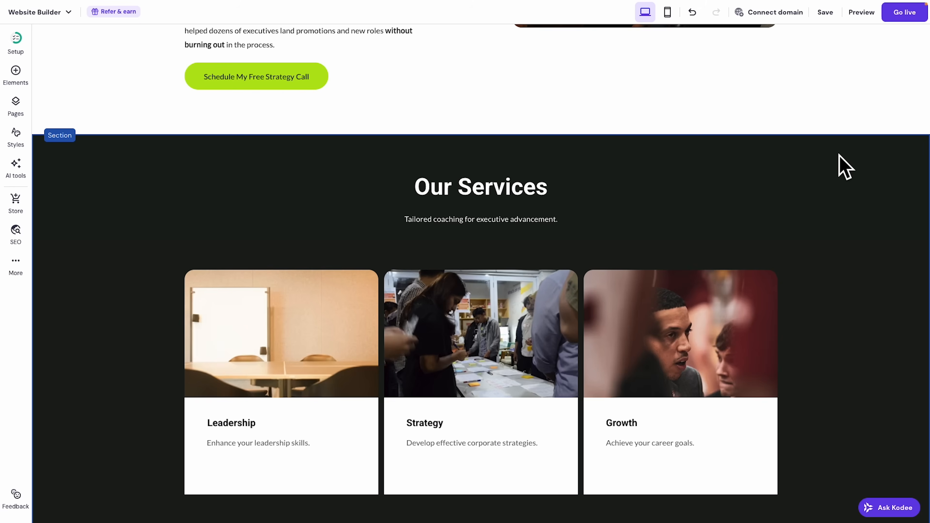
pyautogui.scroll(-2, 837, 251)
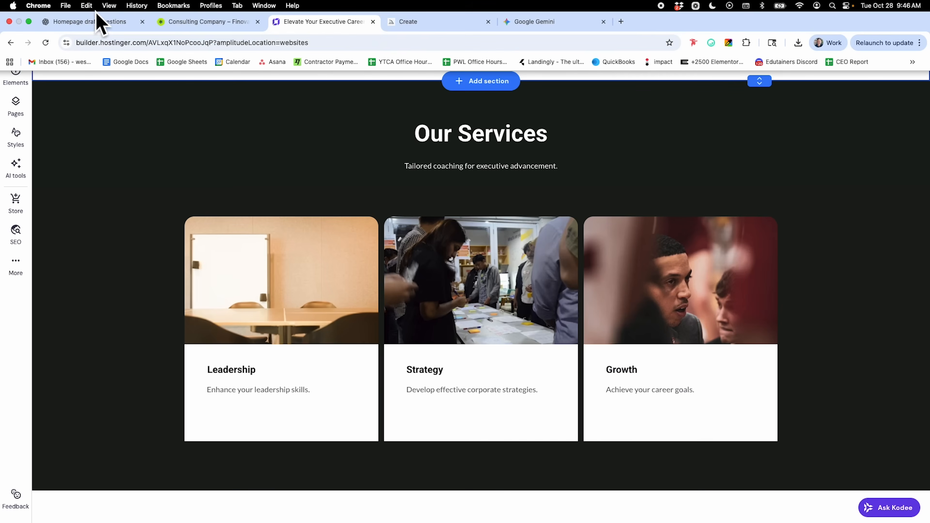
pyautogui.click(91, 22)
pyautogui.scroll(2, 271, 284)
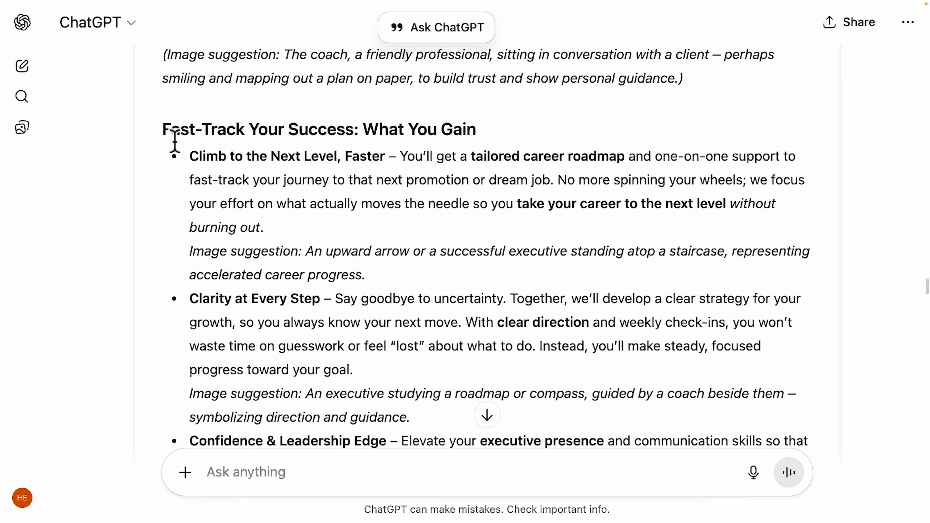
pyautogui.moveTo(169, 139); pyautogui.dragTo(466, 141)
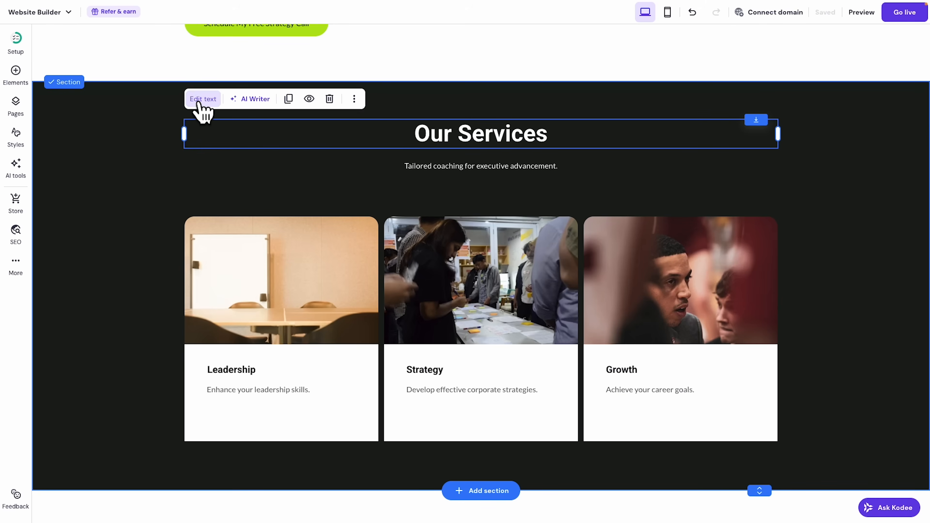
# Rename Our Services to 'Fast-Track Your Success: What You Gain', delete its subtitle, and move the cards up.
pyautogui.click(199, 105)
pyautogui.doubleClick(468, 147)
pyautogui.hotkey('ctrl', 'v')
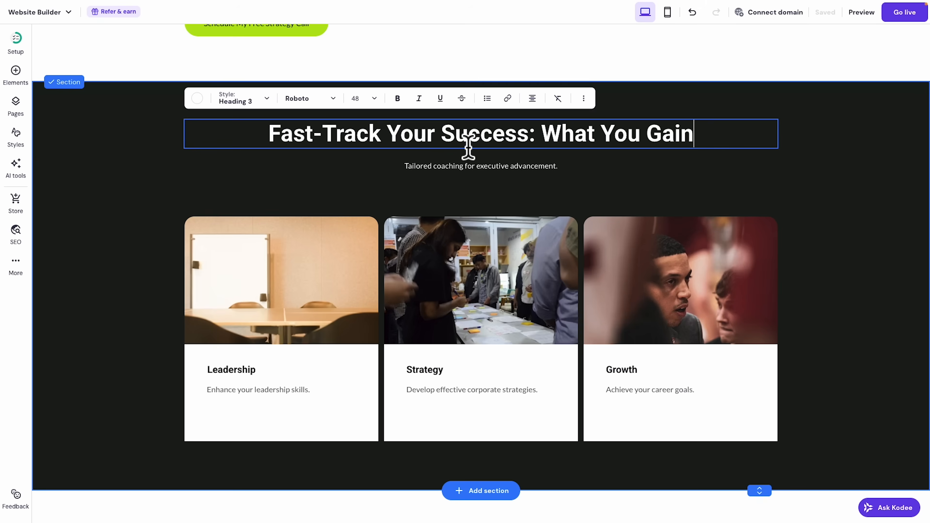
pyautogui.rightClick(506, 180)
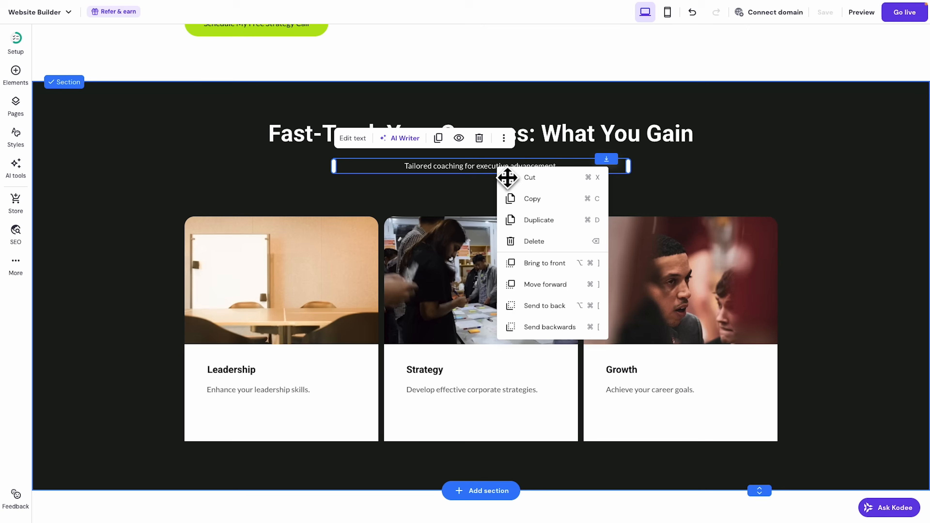
pyautogui.click(548, 242)
pyautogui.moveTo(154, 203); pyautogui.dragTo(788, 422)
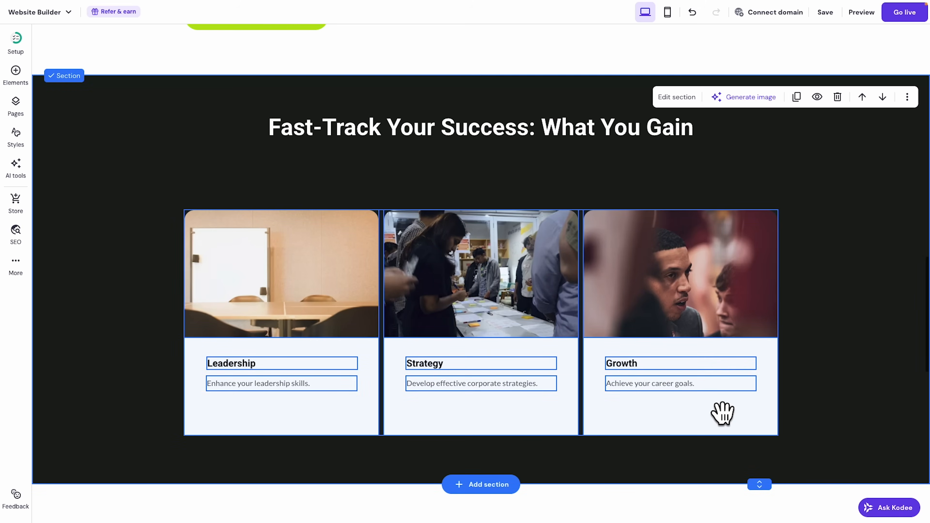
pyautogui.moveTo(722, 413); pyautogui.dragTo(719, 366)
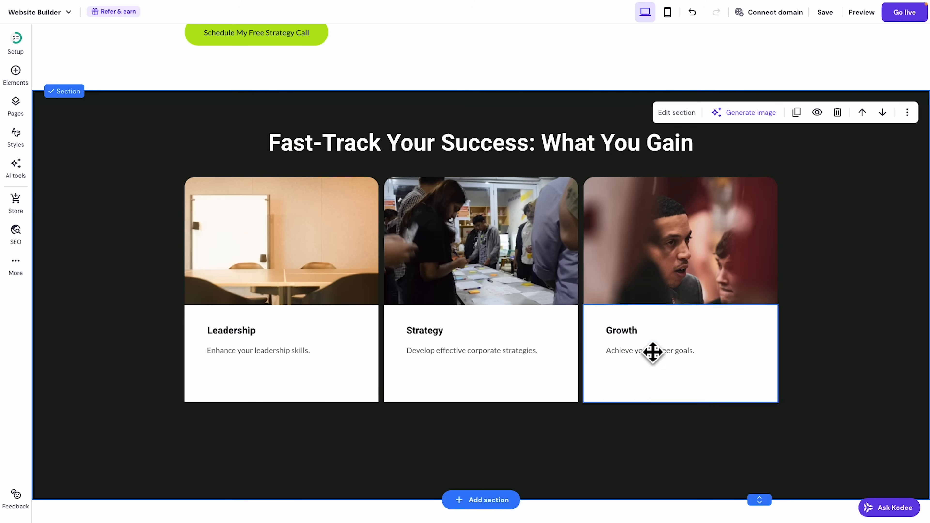
# Fill the three cards with ChatGPT benefit titles and descriptions, starting with 'Climb to the Next Level, Faster'.
pyautogui.moveTo(326, 5)
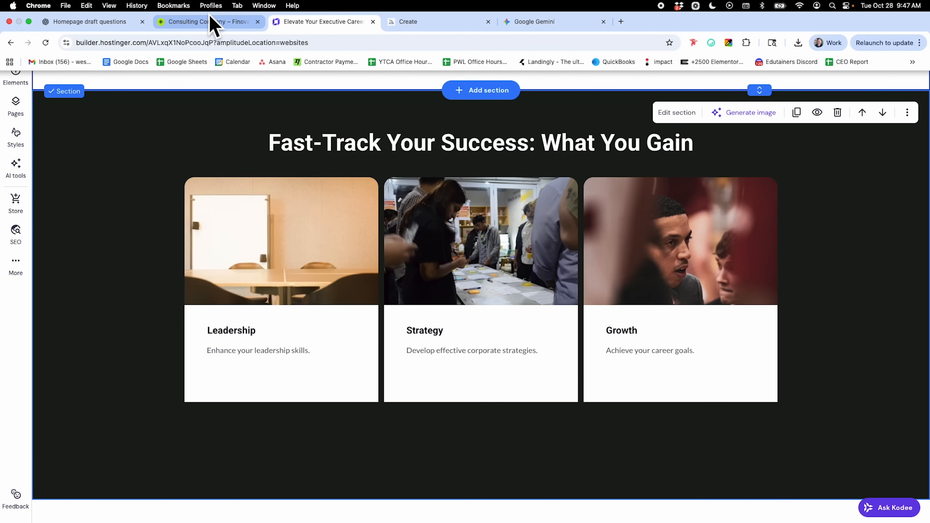
pyautogui.click(92, 21)
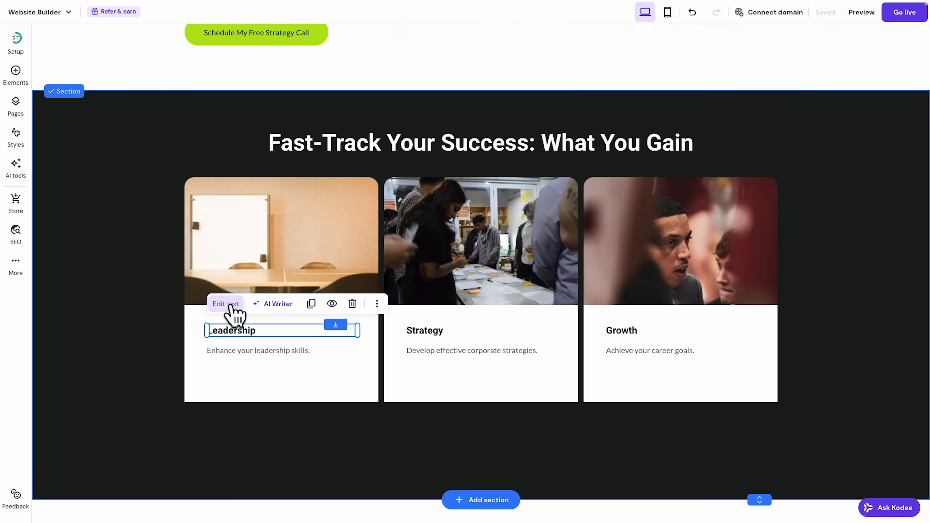
pyautogui.press('cmd+v')
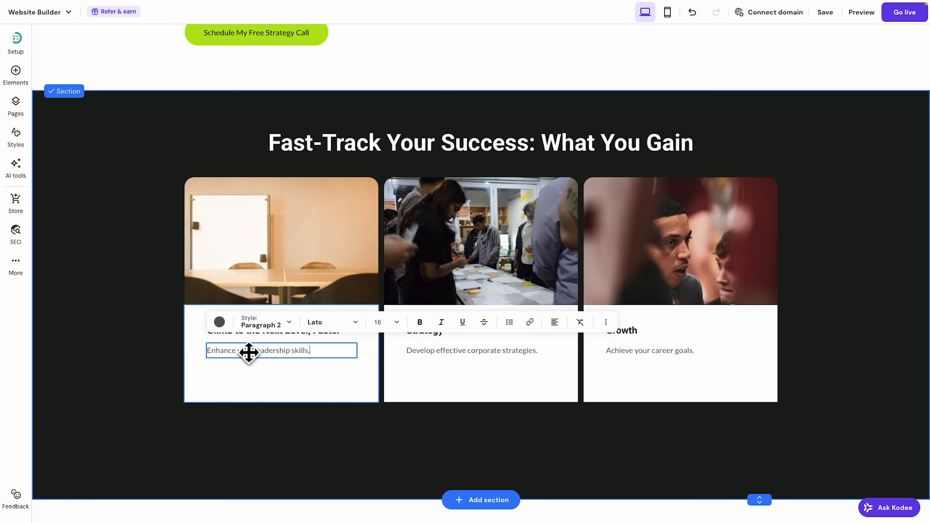
pyautogui.press('cmd+v')
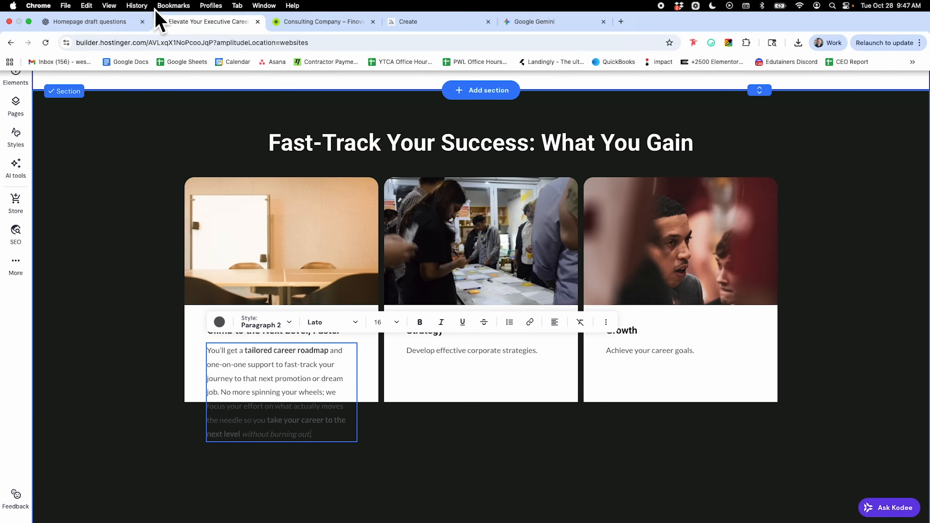
pyautogui.press('cmd+v')
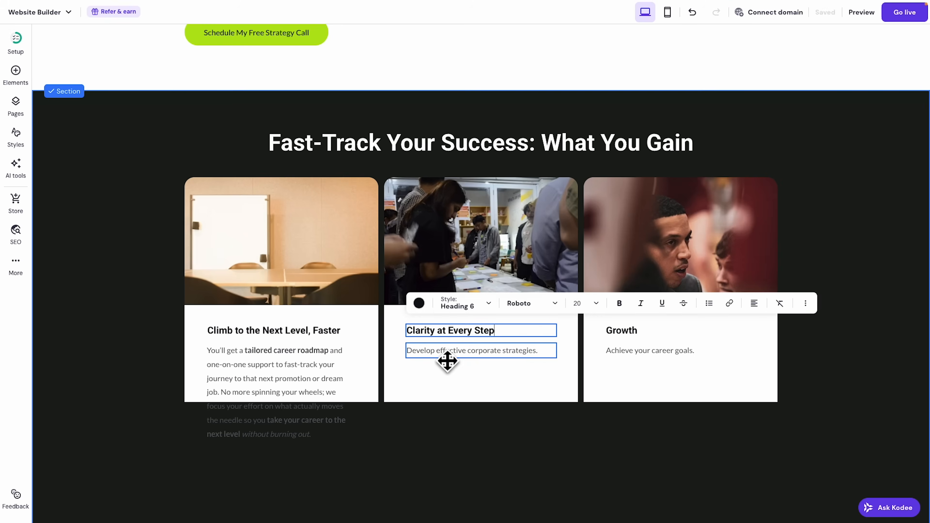
pyautogui.moveTo(190, 331); pyautogui.dragTo(388, 332)
pyautogui.moveTo(401, 331); pyautogui.dragTo(466, 381)
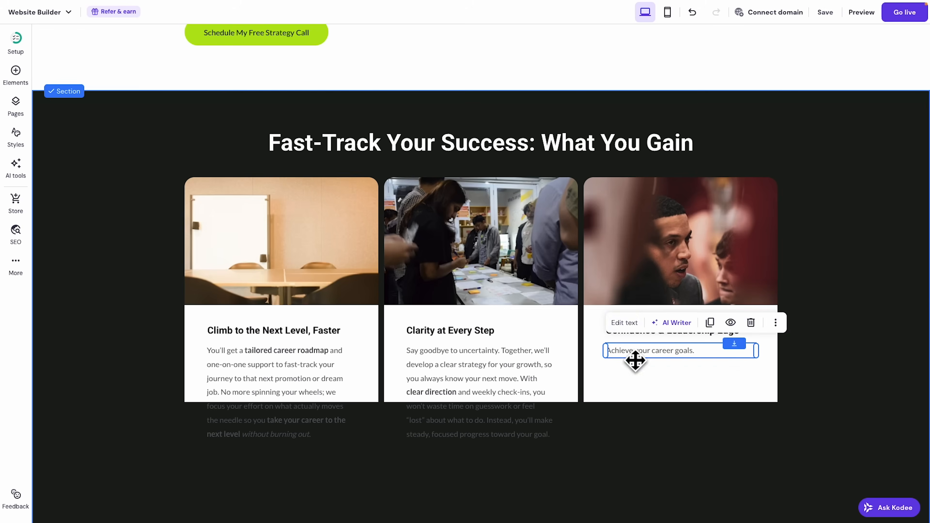
pyautogui.press('cmd+v')
pyautogui.press('Escape')
pyautogui.scroll(-1, 814, 378)
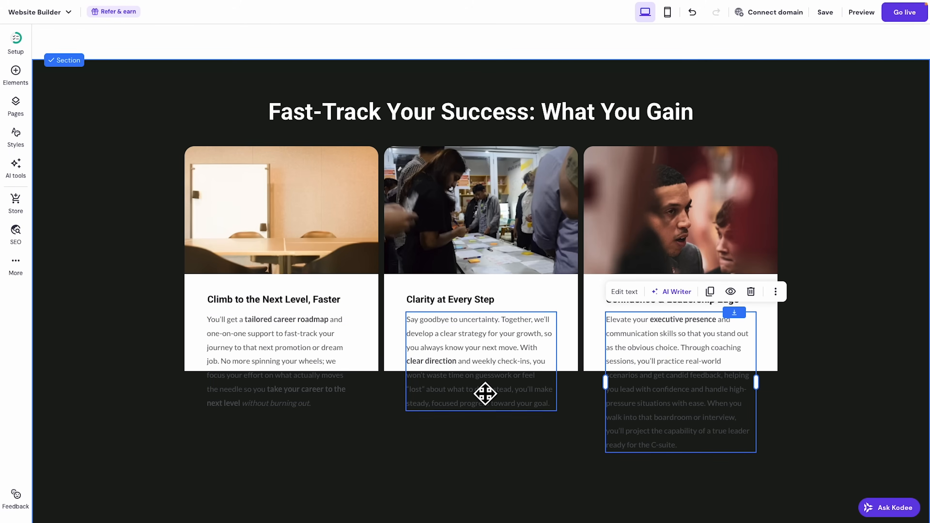
pyautogui.click(371, 290)
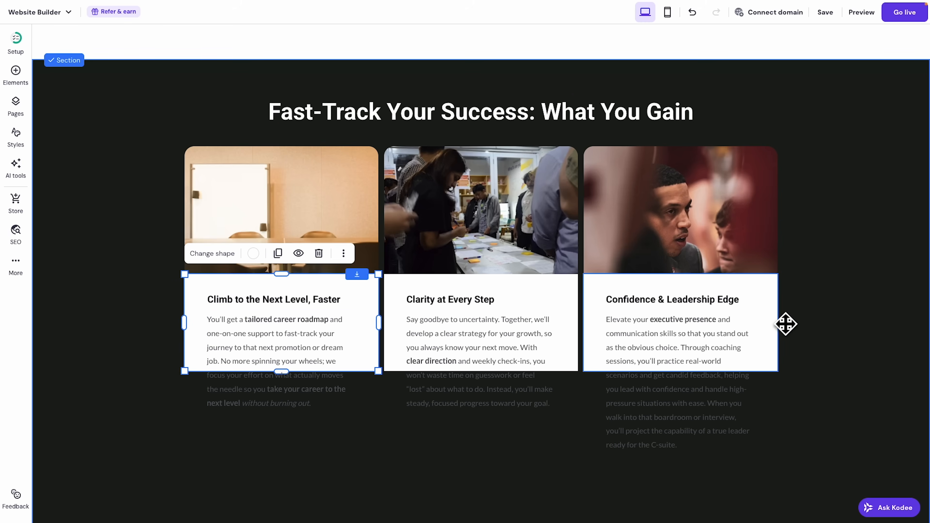
# Make card 3 taller to fit its description and set its bottom to the shared line.
pyautogui.click(776, 316)
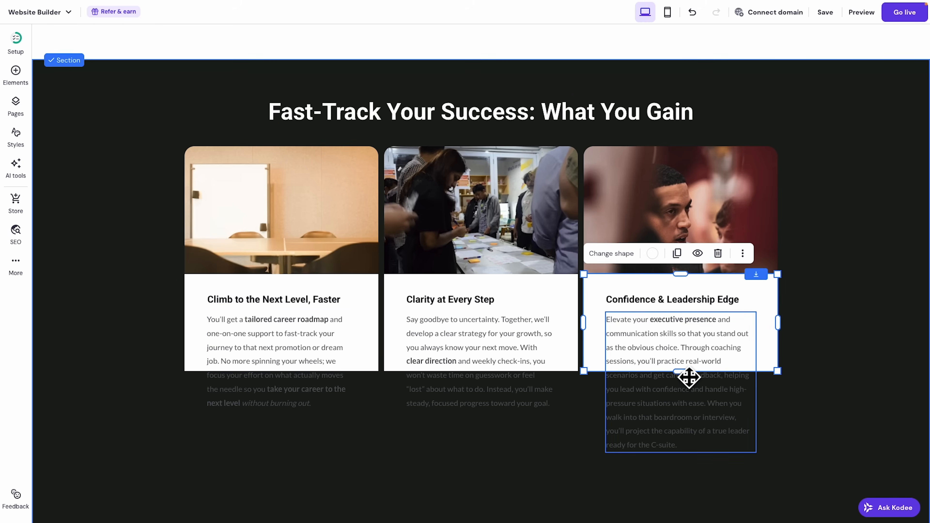
pyautogui.moveTo(693, 374); pyautogui.dragTo(474, 224)
pyautogui.click(689, 374)
pyautogui.moveTo(680, 372); pyautogui.dragTo(702, 515)
pyautogui.click(526, 276)
pyautogui.moveTo(526, 277); pyautogui.dragTo(720, 394)
pyautogui.click(721, 498)
pyautogui.moveTo(694, 513); pyautogui.dragTo(686, 476)
# Stretch cards 1 and 2 to match card 3, with descriptions placed beneath their headings.
pyautogui.click(578, 339)
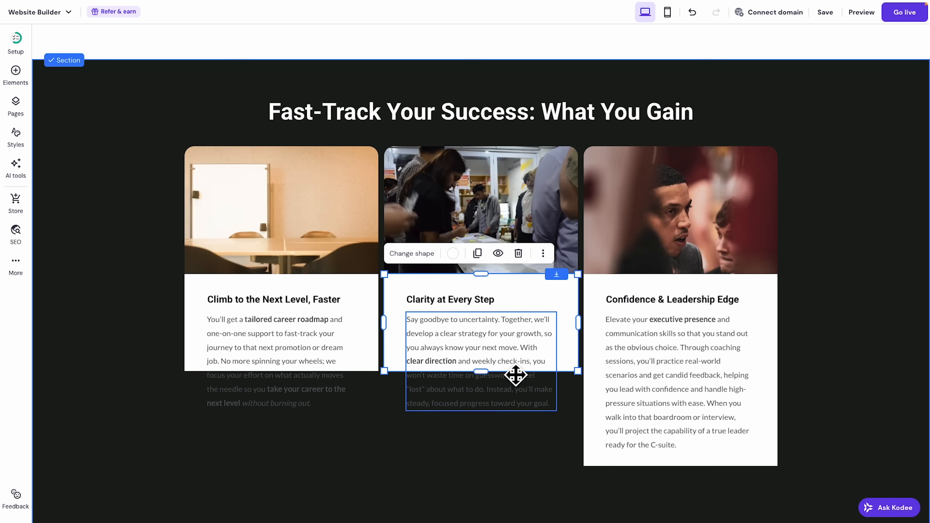
pyautogui.moveTo(516, 354); pyautogui.dragTo(518, 274)
pyautogui.moveTo(353, 349); pyautogui.dragTo(323, 258)
pyautogui.click(510, 385)
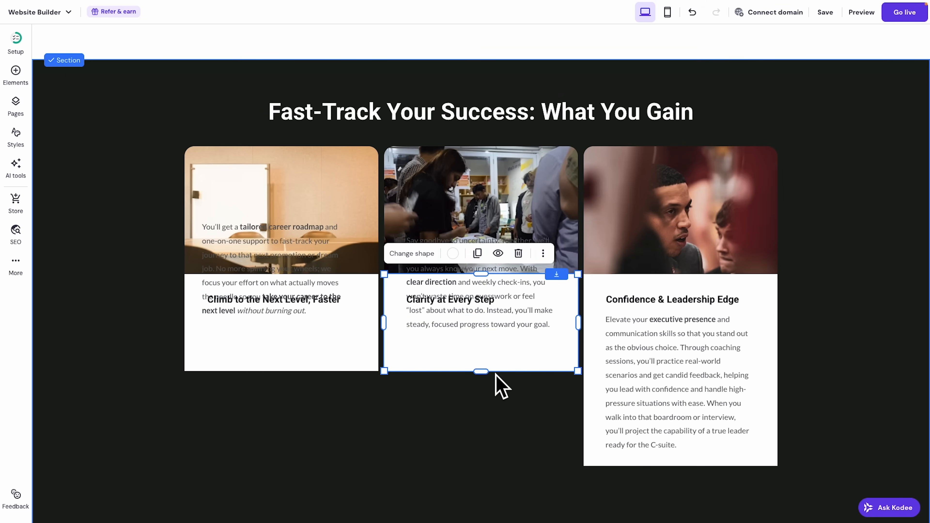
pyautogui.moveTo(489, 383); pyautogui.dragTo(497, 476)
pyautogui.click(334, 363)
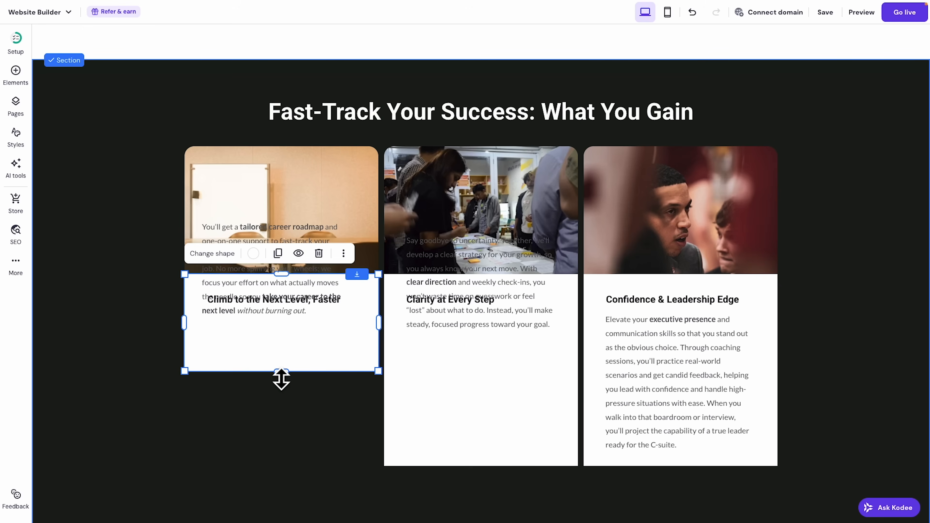
pyautogui.moveTo(289, 382); pyautogui.dragTo(298, 475)
pyautogui.moveTo(452, 353); pyautogui.dragTo(457, 417)
pyautogui.moveTo(307, 272); pyautogui.dragTo(308, 370)
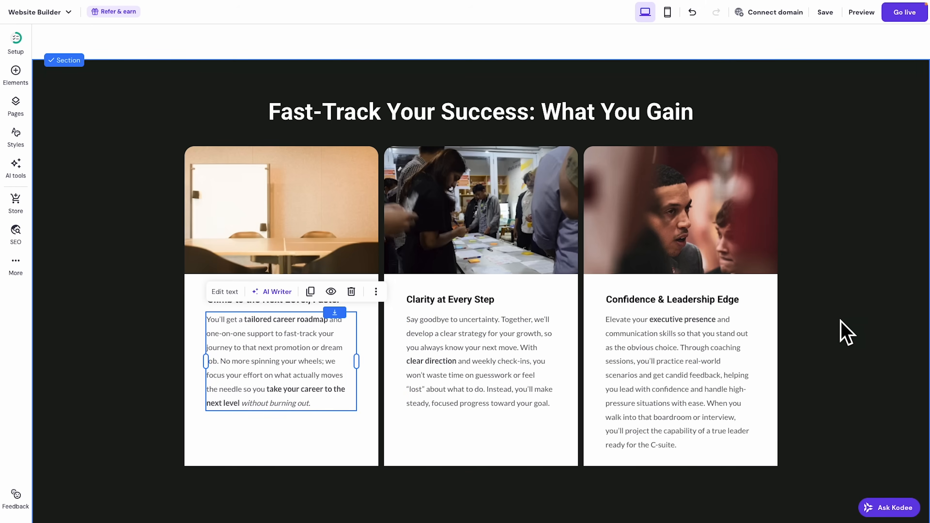
pyautogui.click(839, 328)
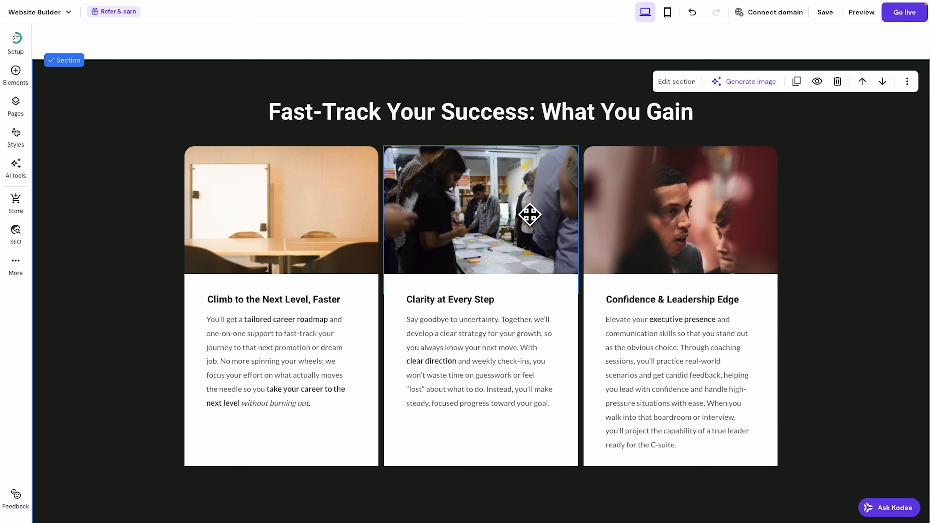
pyautogui.scroll(1, 530, 214)
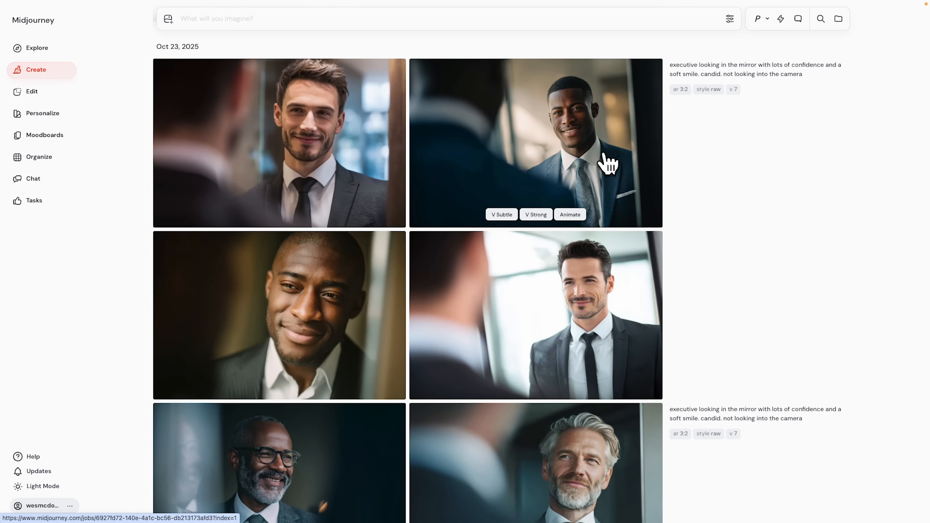
# Scroll down through the Midjourney gallery of generated executive portraits and back up.
pyautogui.scroll(-10, 546, 150)
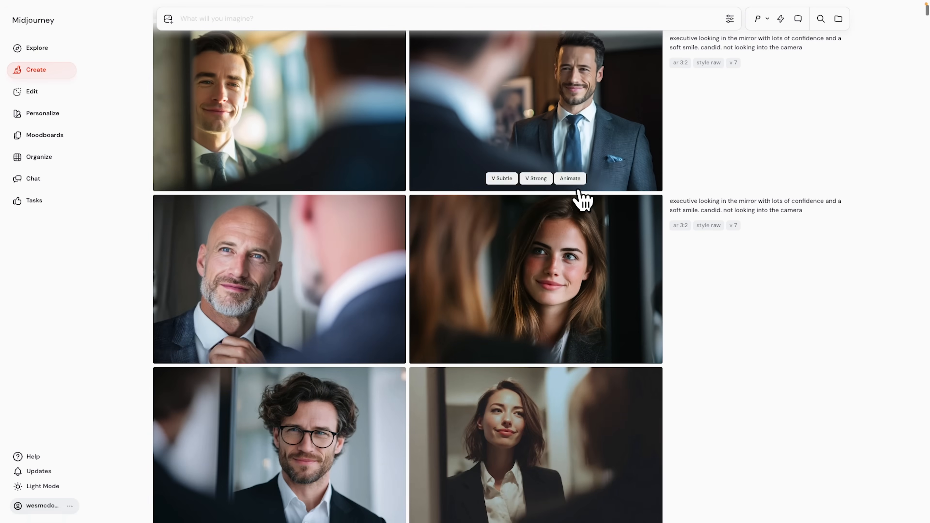
pyautogui.scroll(-8, 583, 199)
pyautogui.scroll(-15, 583, 199)
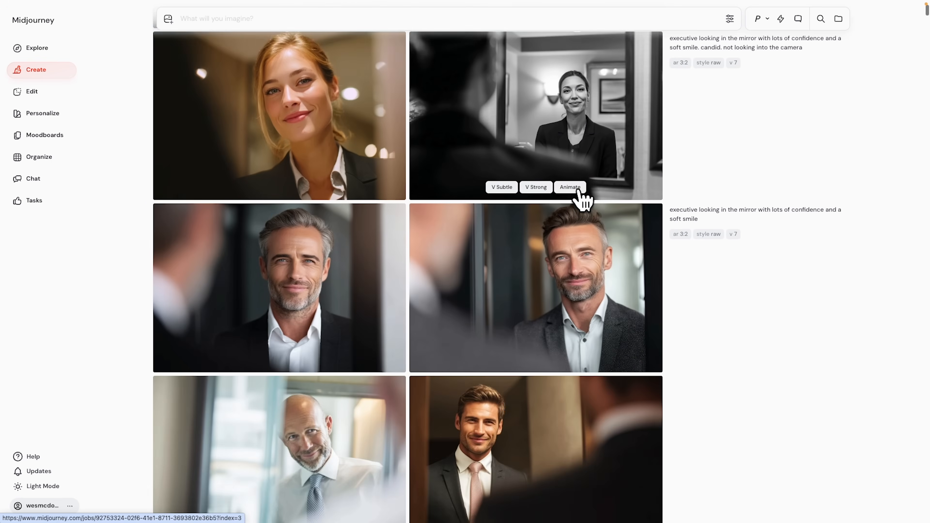
pyautogui.scroll(-3, 583, 200)
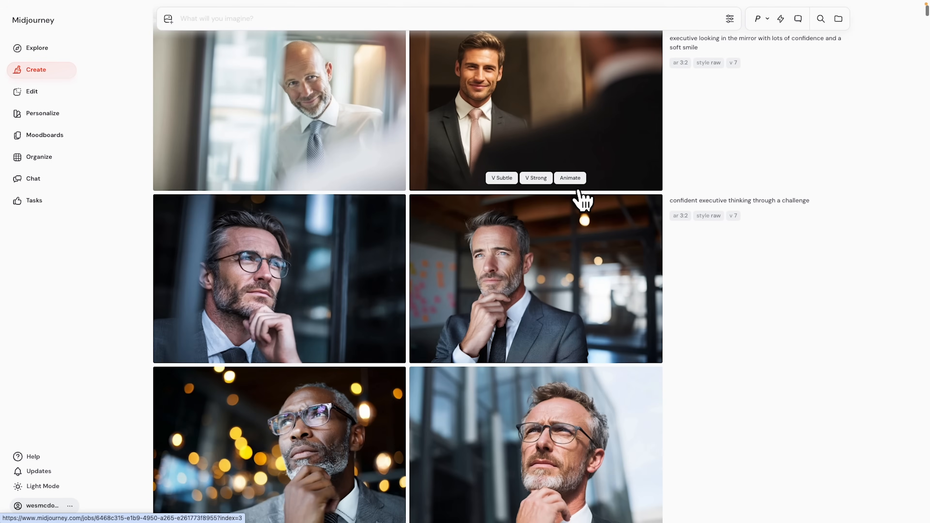
pyautogui.scroll(-12, 583, 200)
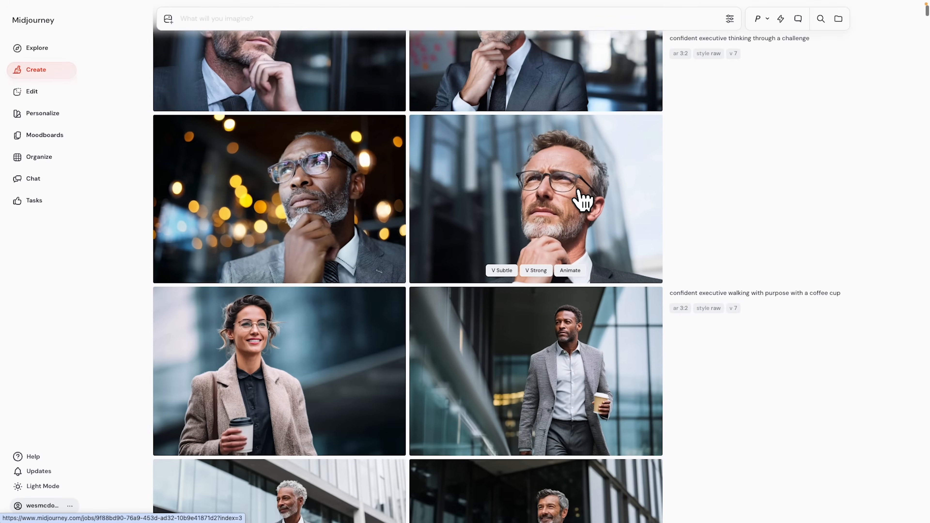
pyautogui.scroll(-3, 583, 200)
pyautogui.scroll(6, 583, 200)
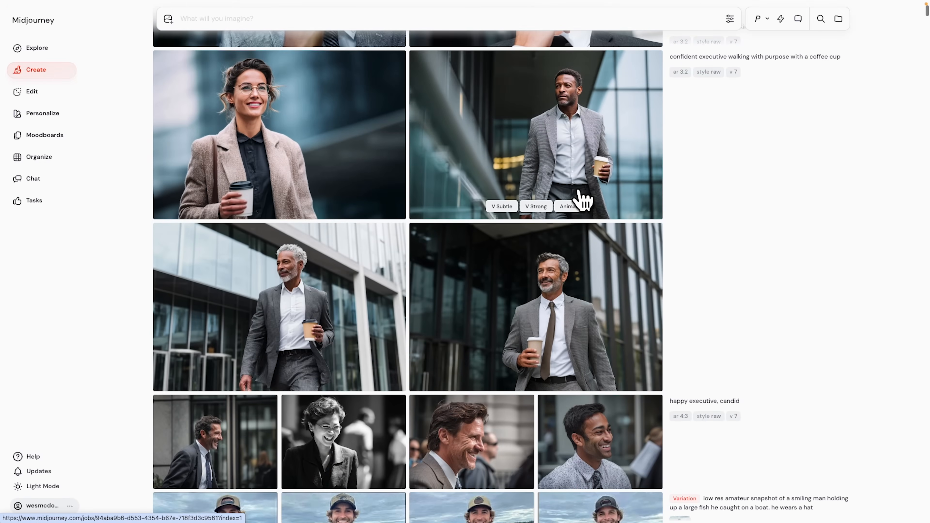
pyautogui.scroll(15, 582, 199)
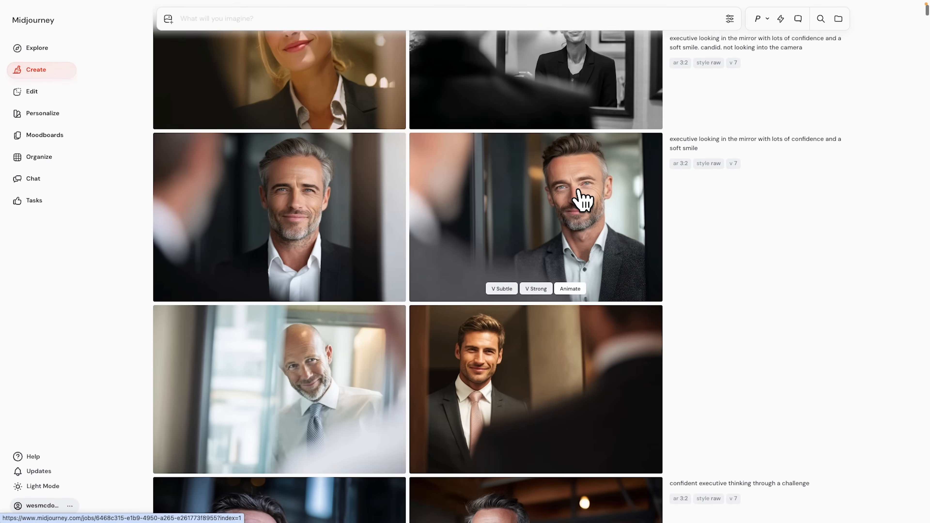
pyautogui.scroll(1, 583, 199)
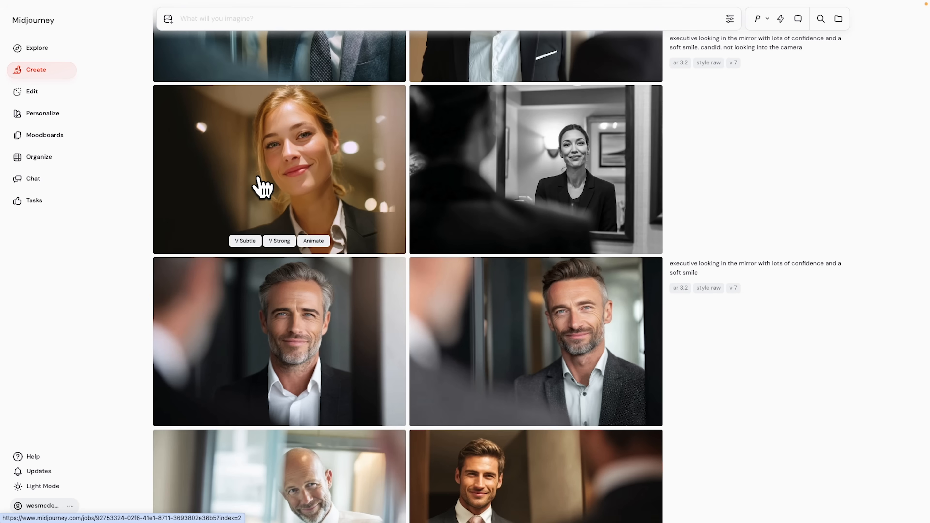
pyautogui.scroll(15, 476, 343)
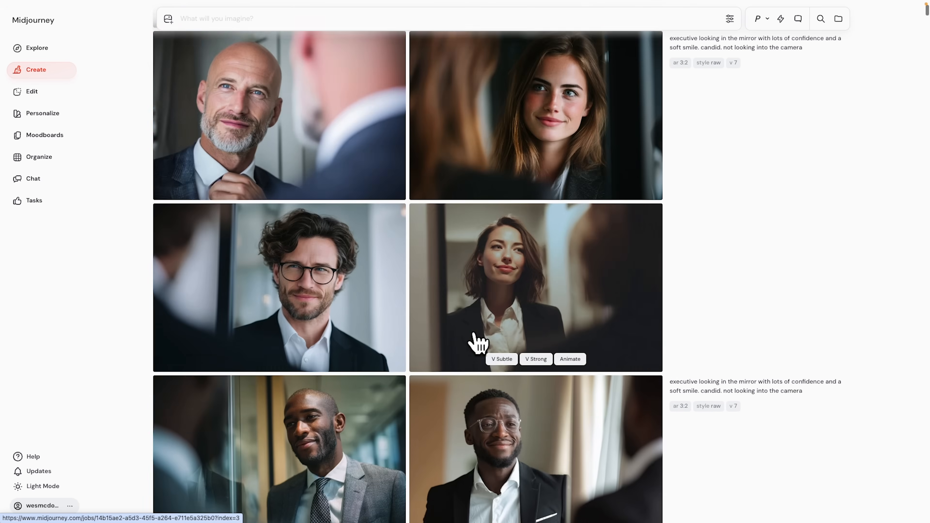
pyautogui.scroll(5, 476, 342)
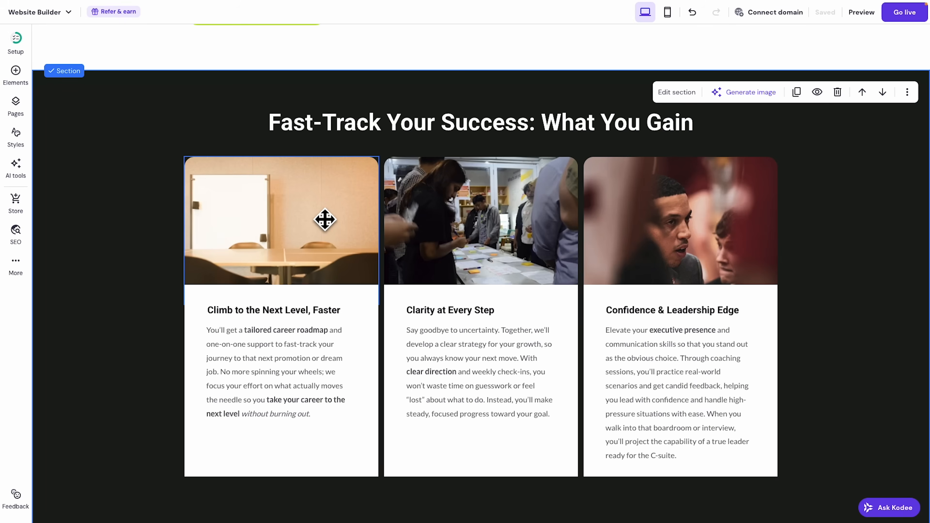
# Replace the first card's photo with a newly uploaded executive-walking portrait.
pyautogui.click(324, 220)
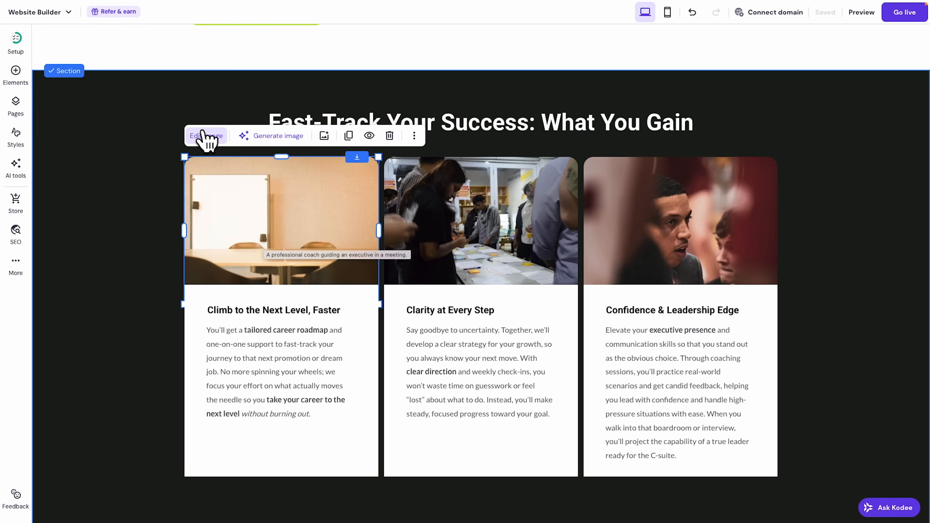
pyautogui.click(206, 137)
pyautogui.click(476, 295)
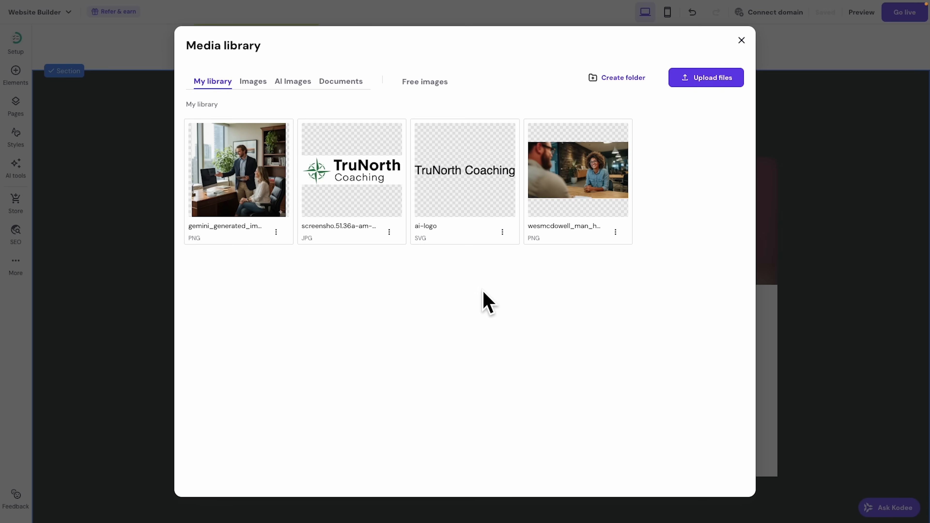
pyautogui.moveTo(0, 165); pyautogui.dragTo(350, 165)
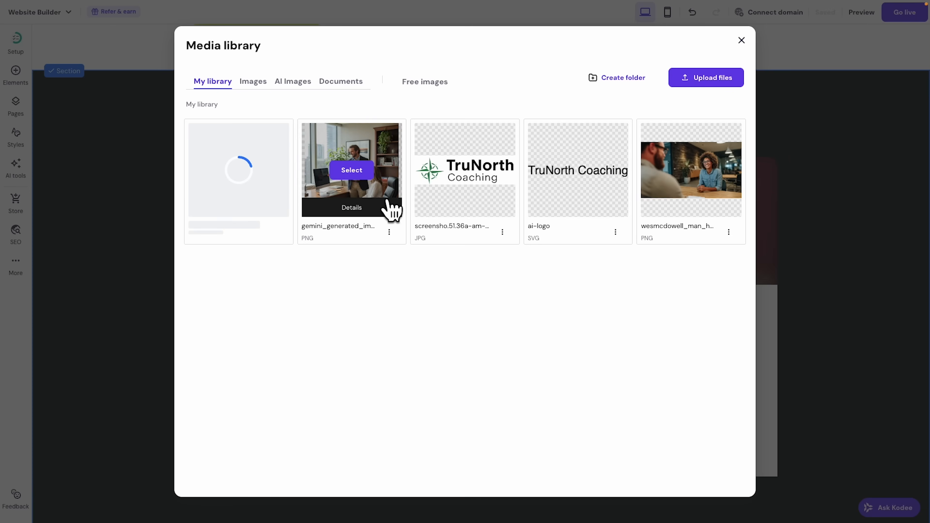
pyautogui.moveTo(237, 171)
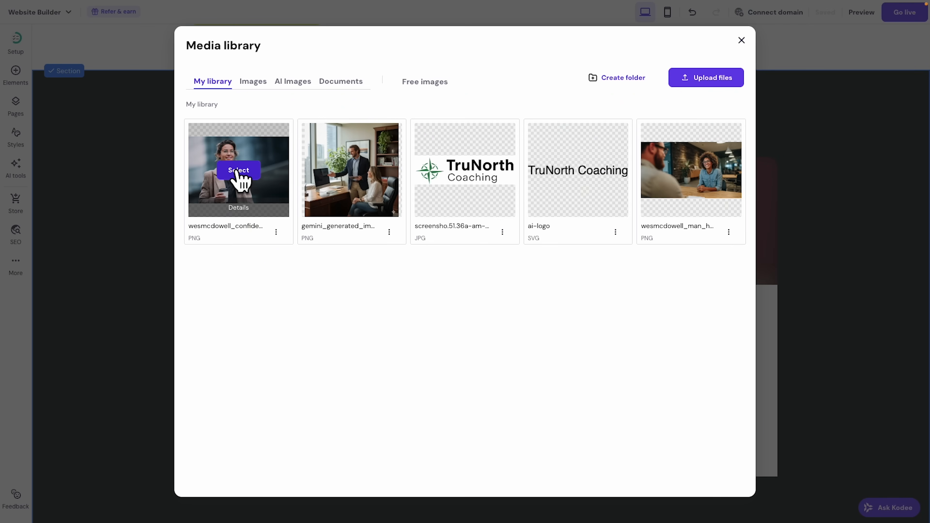
pyautogui.click(239, 170)
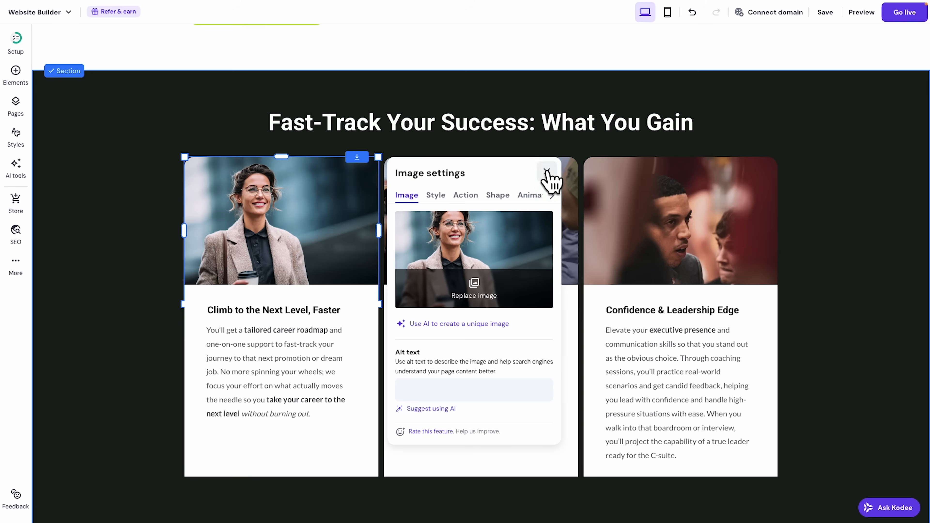
pyautogui.click(547, 178)
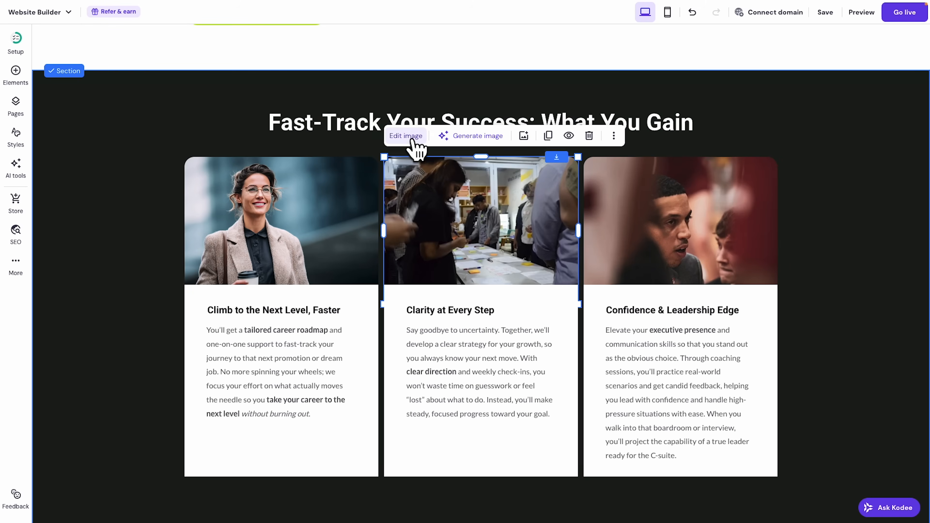
# Replace the middle and third card photos with newly uploaded executive portraits.
pyautogui.click(413, 140)
pyautogui.click(675, 289)
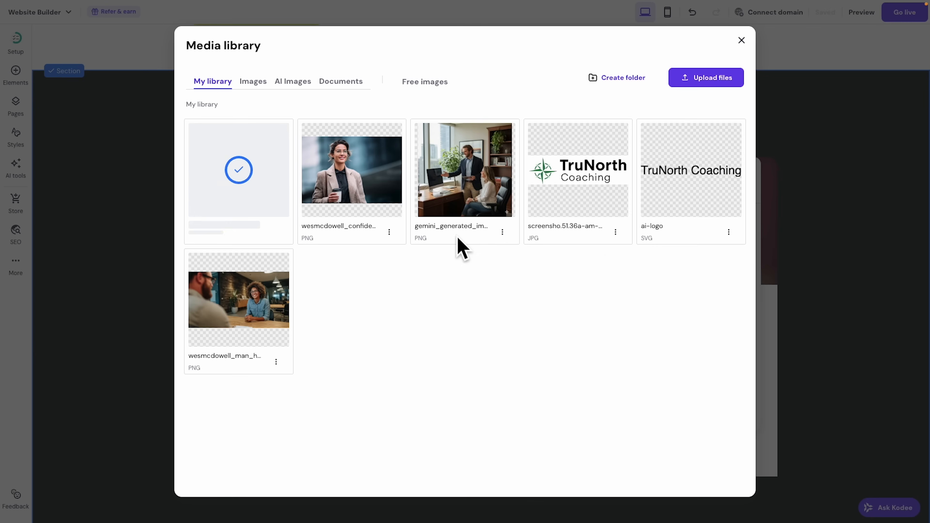
pyautogui.click(239, 170)
pyautogui.click(747, 172)
pyautogui.click(689, 221)
pyautogui.click(613, 136)
pyautogui.click(831, 288)
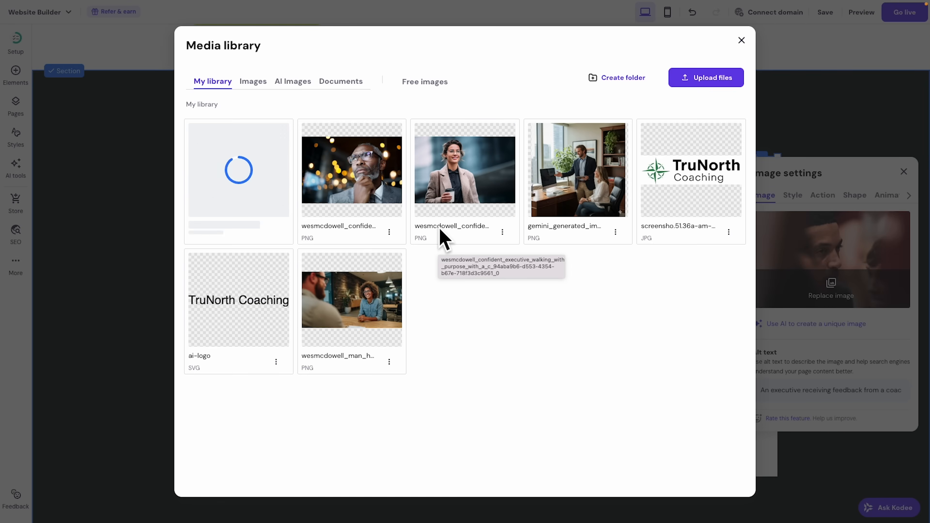
pyautogui.click(253, 178)
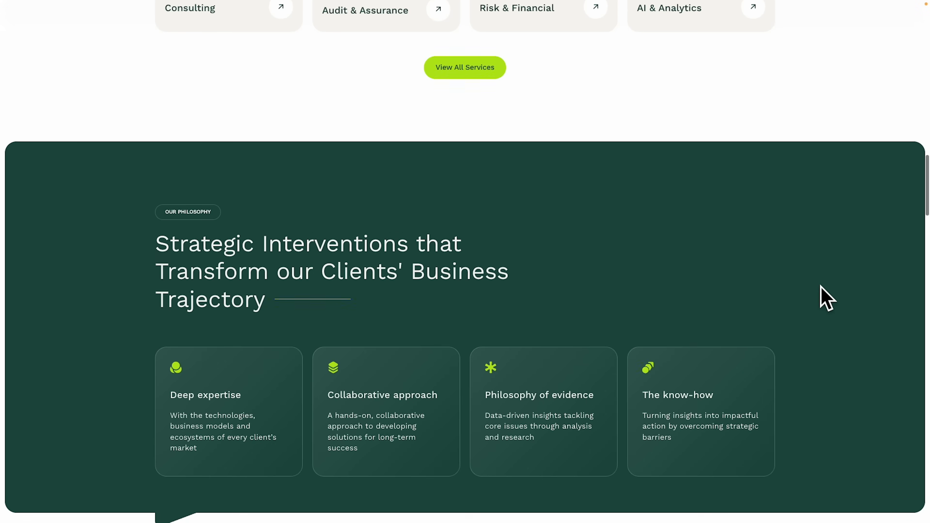
# Set the Fast-Track Your Success section background to the dark green swatch.
pyautogui.scroll(-3, 824, 297)
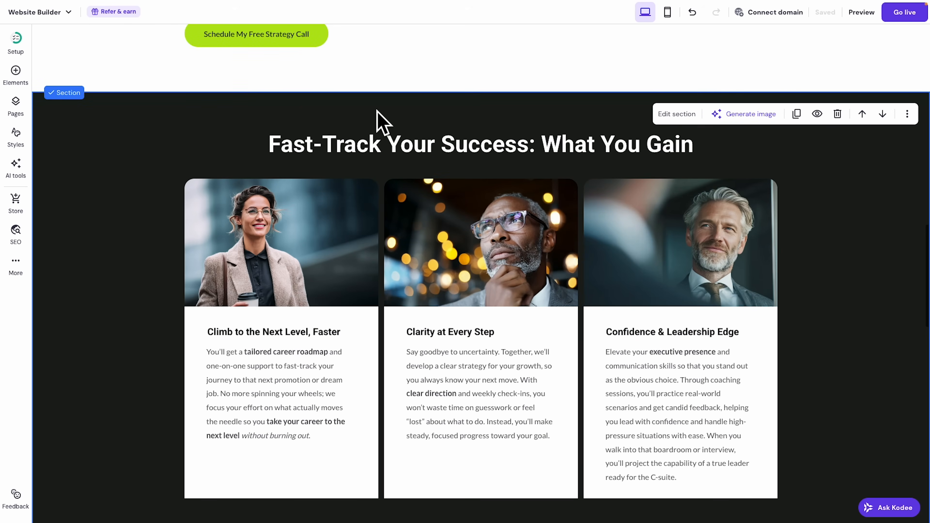
pyautogui.click(677, 114)
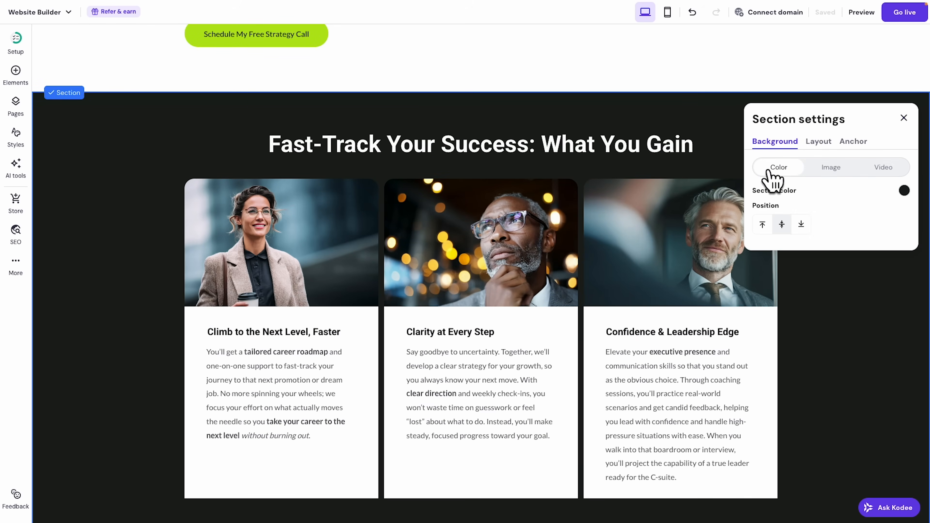
pyautogui.click(904, 192)
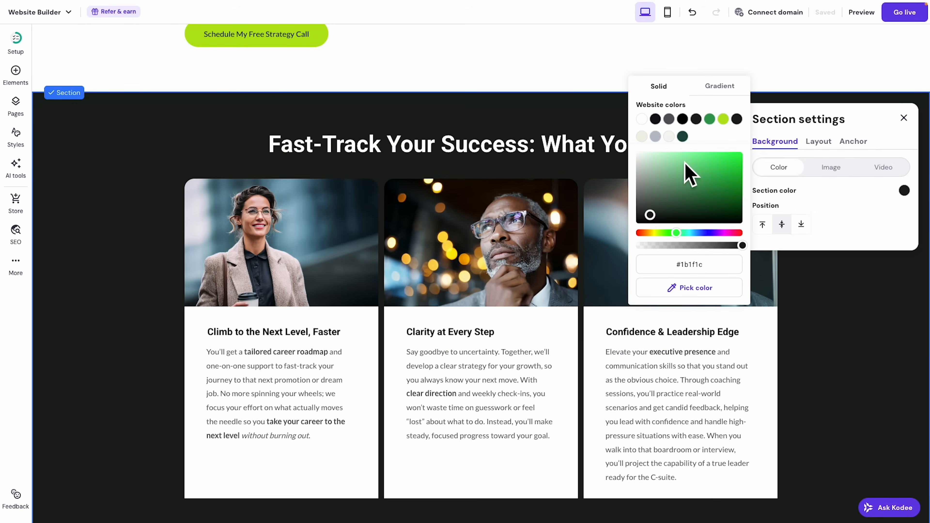
pyautogui.click(683, 137)
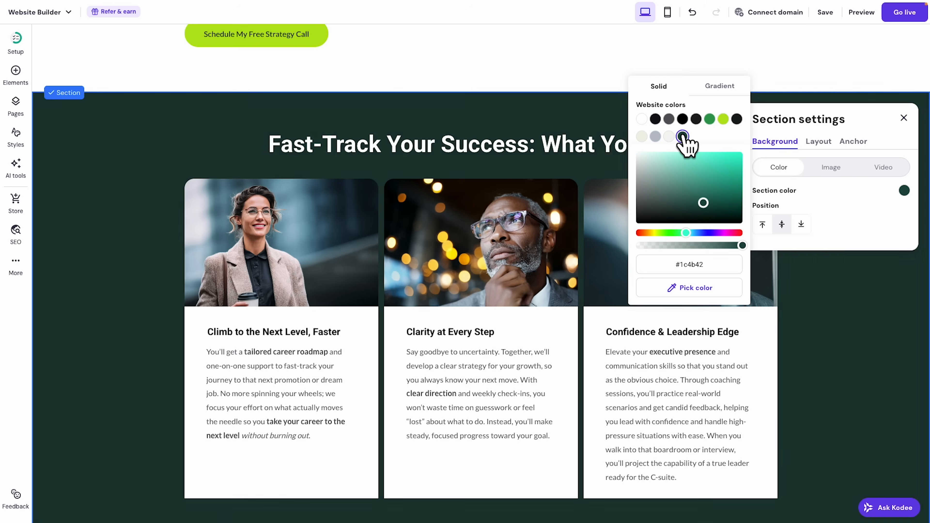
pyautogui.click(383, 329)
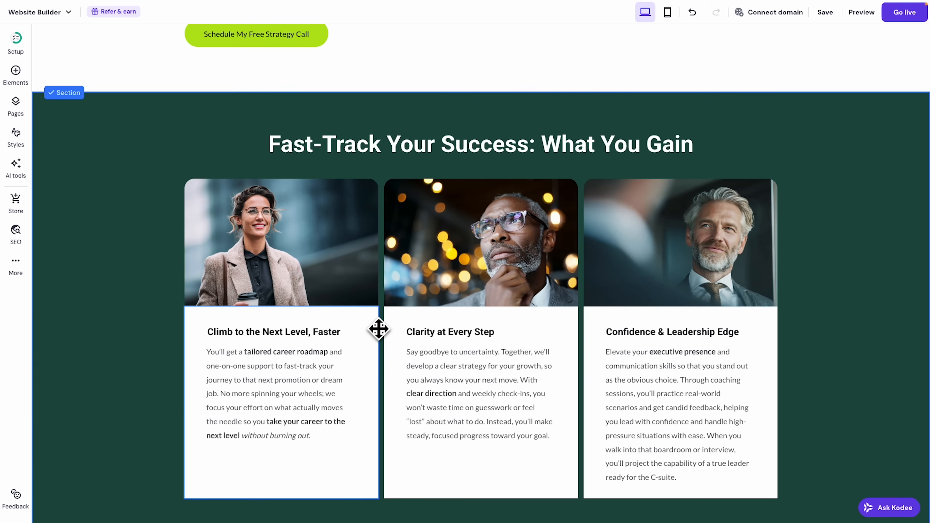
# Fill all three cards with the section's dark green.
pyautogui.click(380, 328)
pyautogui.click(253, 286)
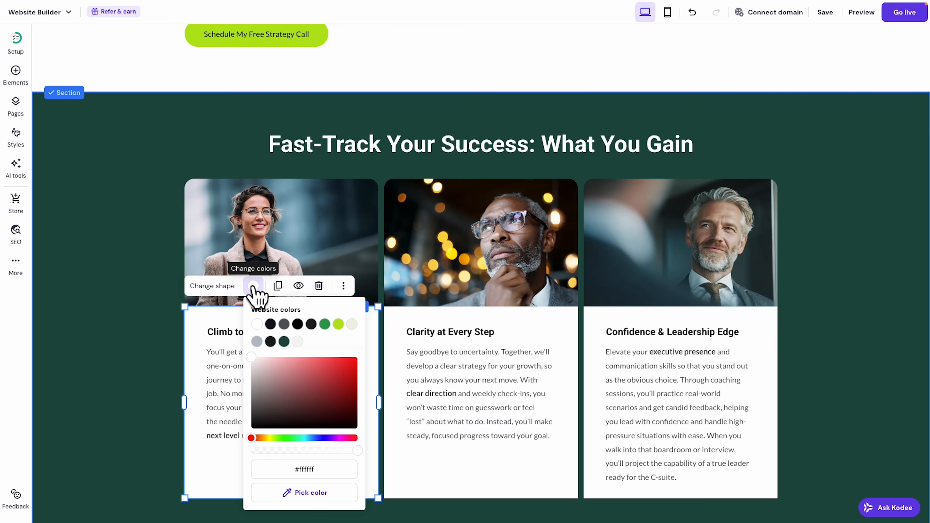
pyautogui.click(330, 497)
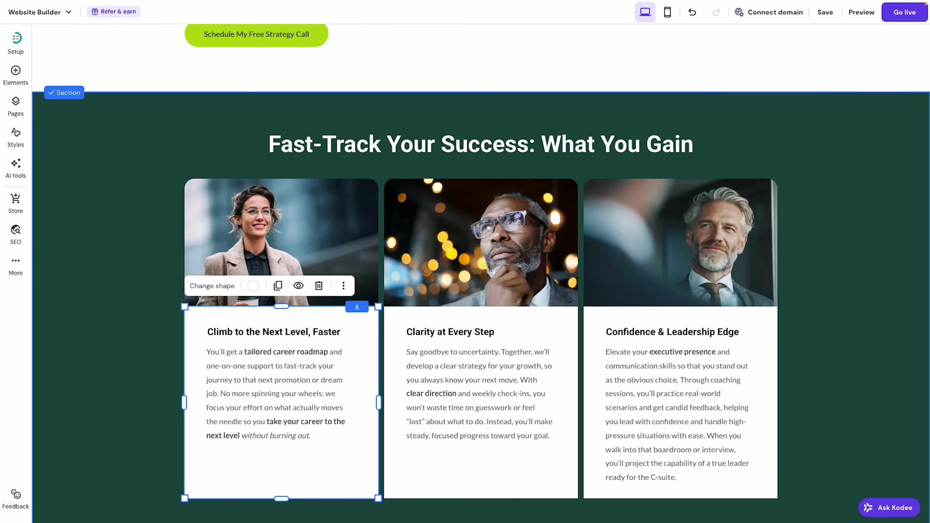
pyautogui.click(330, 513)
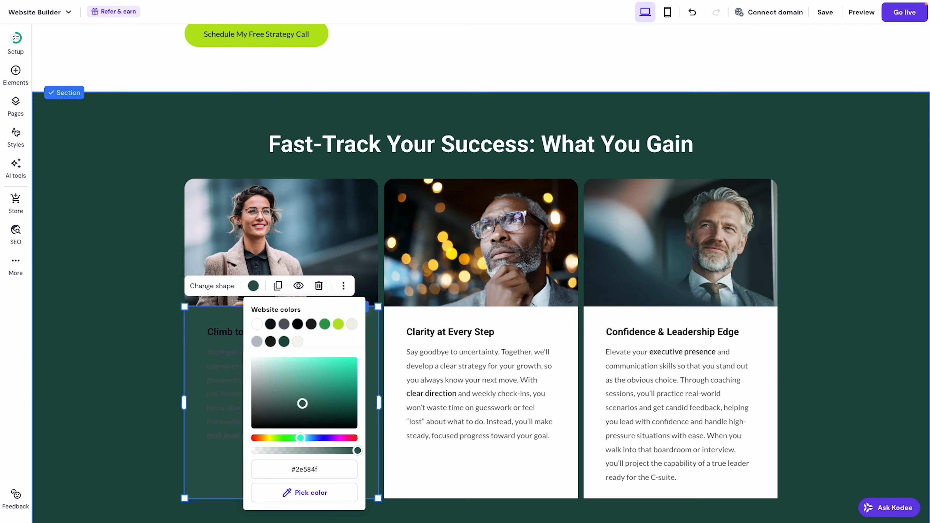
pyautogui.click(450, 324)
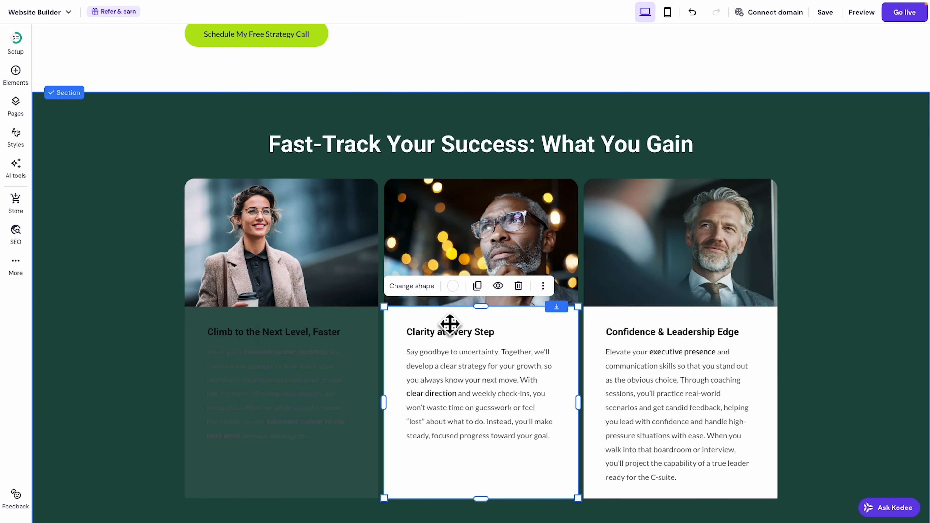
pyautogui.click(453, 286)
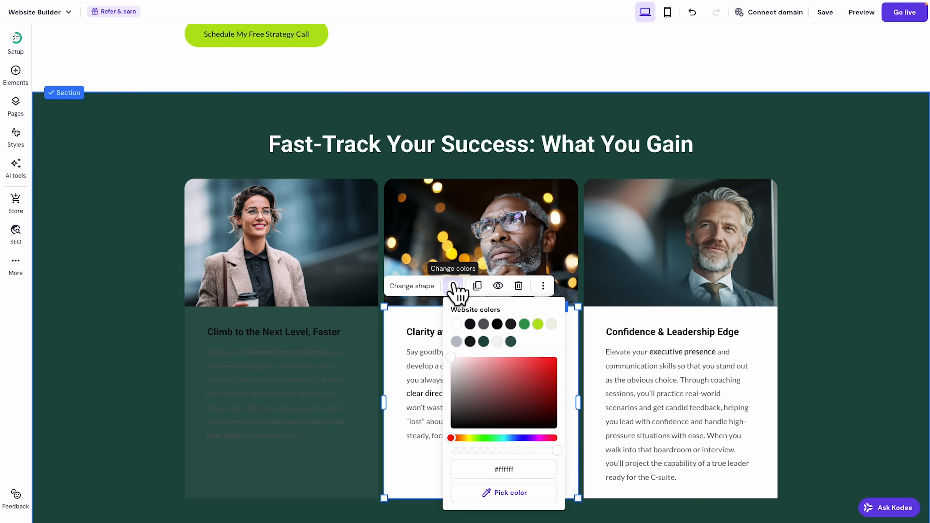
pyautogui.click(511, 342)
pyautogui.click(611, 322)
pyautogui.click(653, 286)
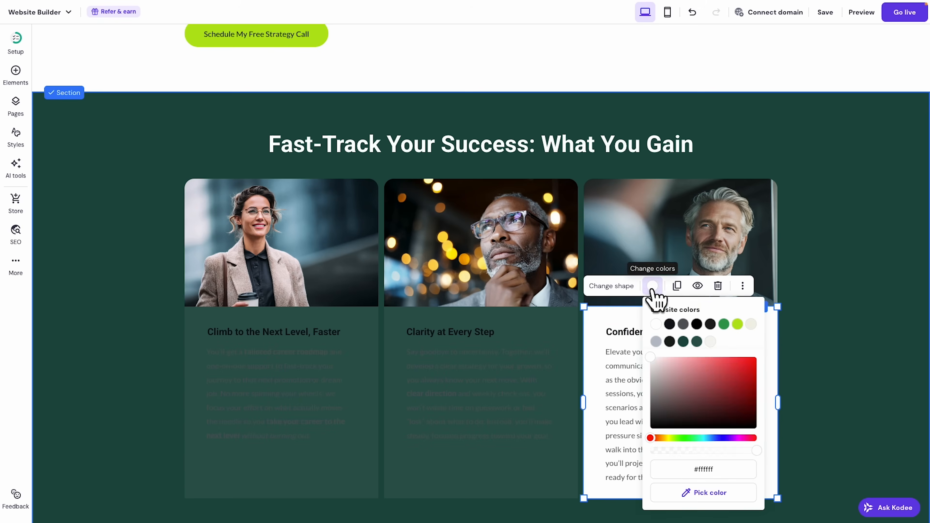
pyautogui.click(697, 342)
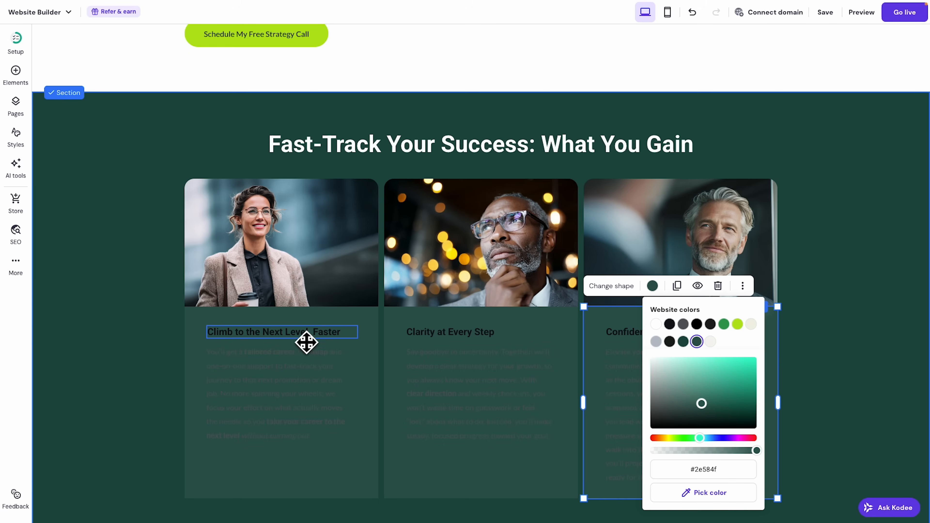
# Make the card titles and descriptions white.
pyautogui.click(305, 340)
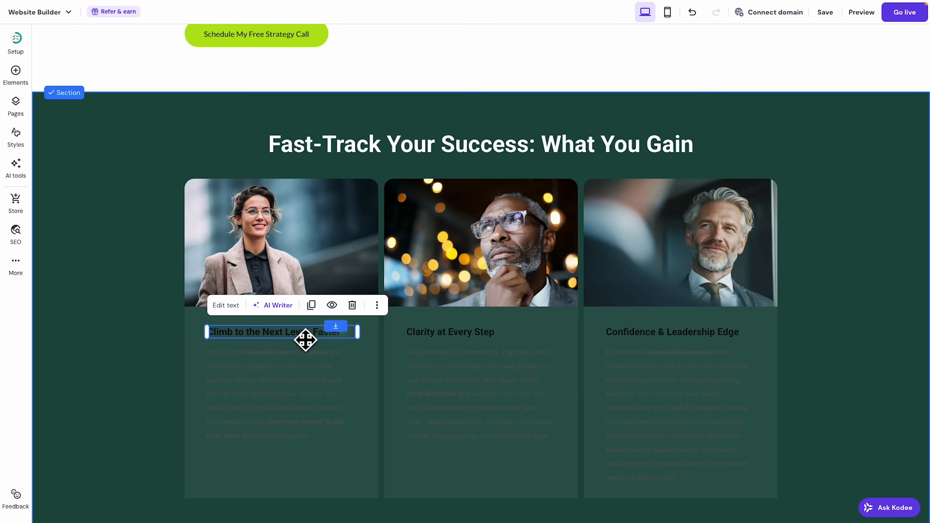
pyautogui.click(226, 307)
pyautogui.click(221, 306)
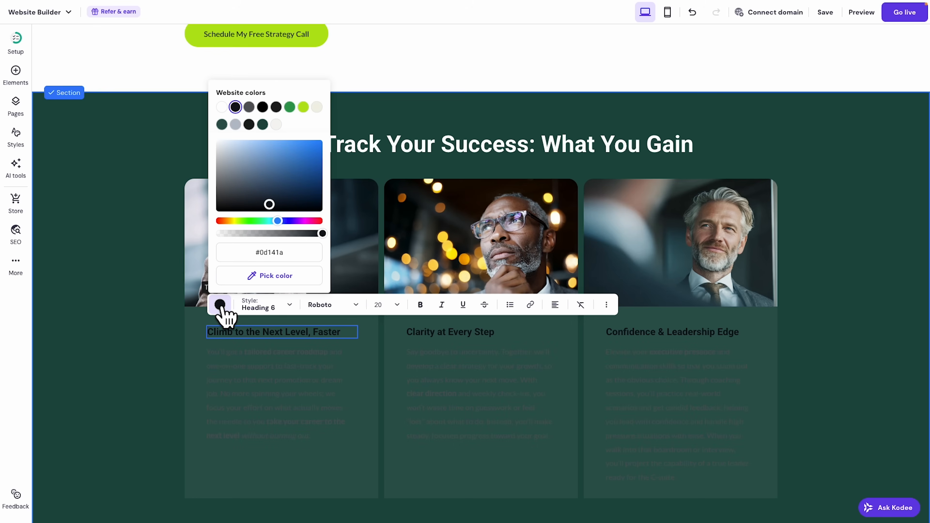
pyautogui.click(221, 107)
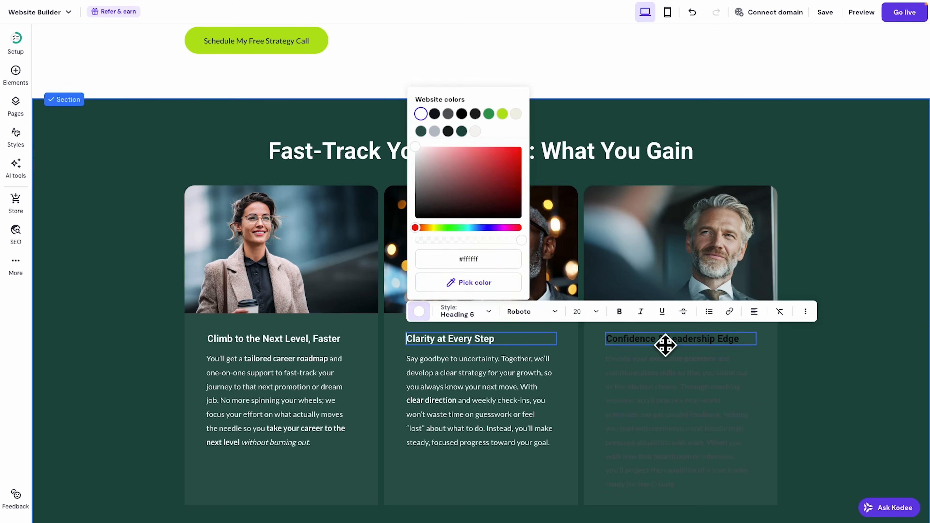
pyautogui.click(656, 374)
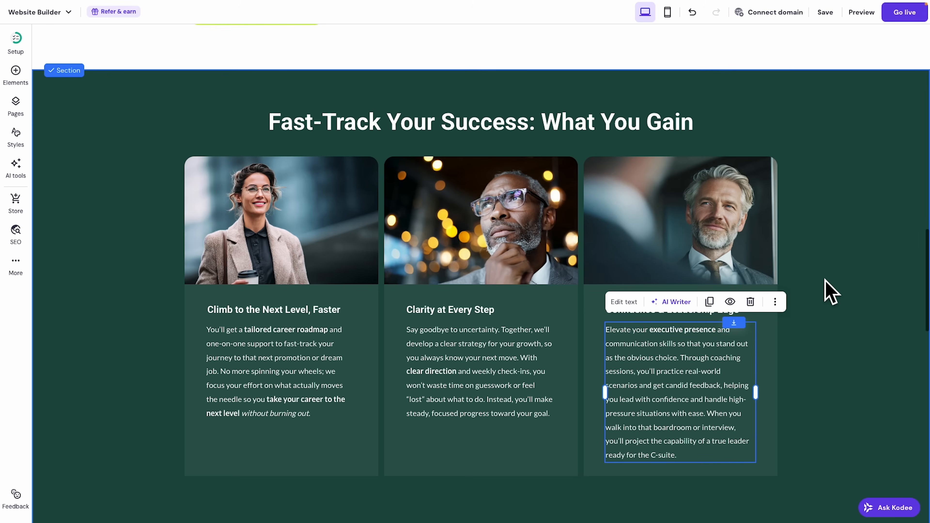
pyautogui.click(826, 281)
pyautogui.scroll(15, 827, 290)
pyautogui.scroll(7, 829, 290)
pyautogui.scroll(-20, 829, 289)
pyautogui.scroll(-3, 833, 300)
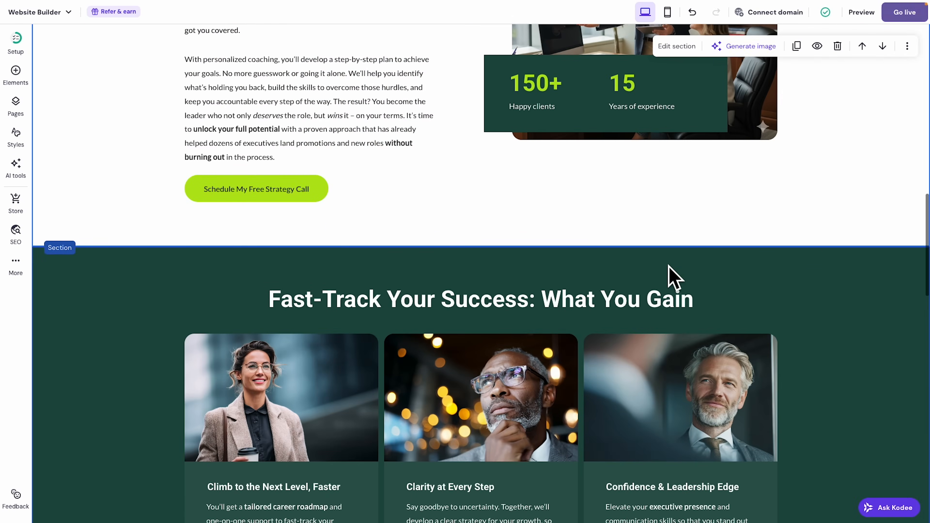
# Select the 'Success Stories from Leaders Like You' heading in the ChatGPT site copy.
pyautogui.click(100, 28)
pyautogui.scroll(-3, 474, 221)
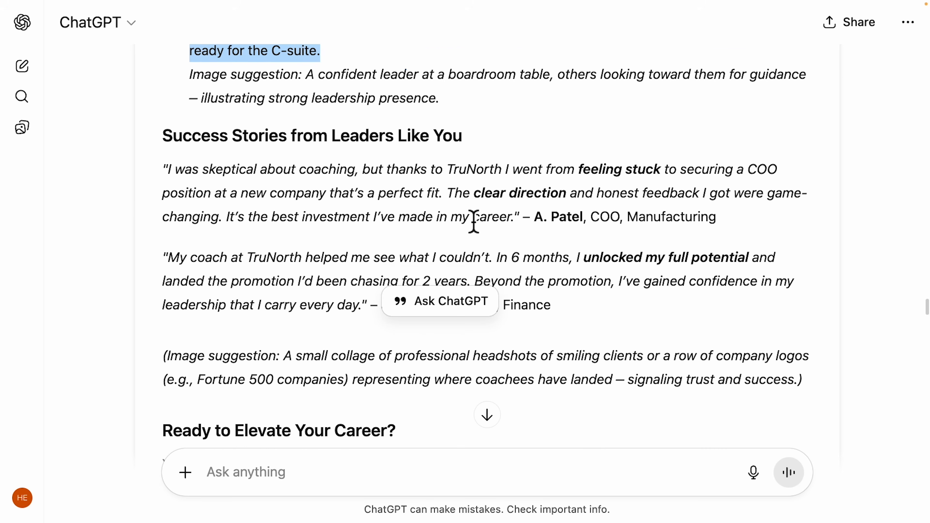
pyautogui.moveTo(163, 110); pyautogui.dragTo(443, 118)
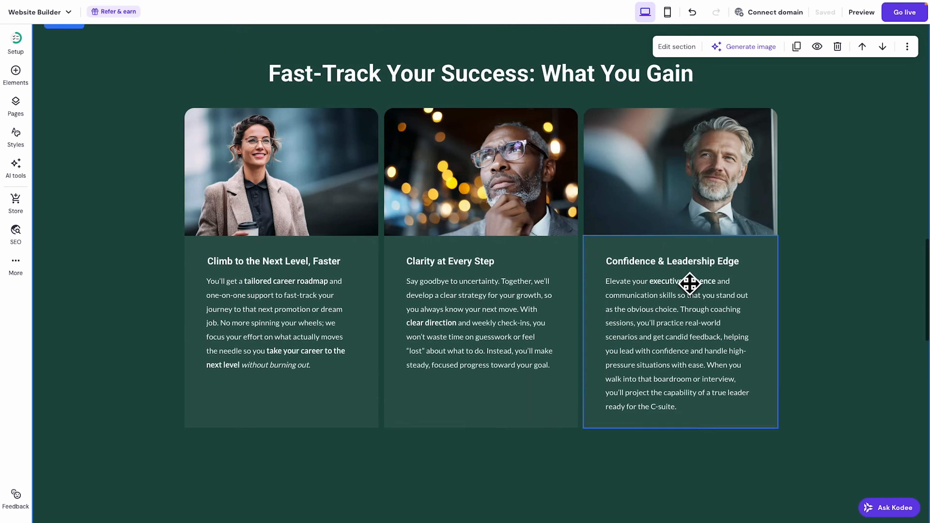
pyautogui.scroll(-15, 740, 285)
pyautogui.scroll(-6, 734, 275)
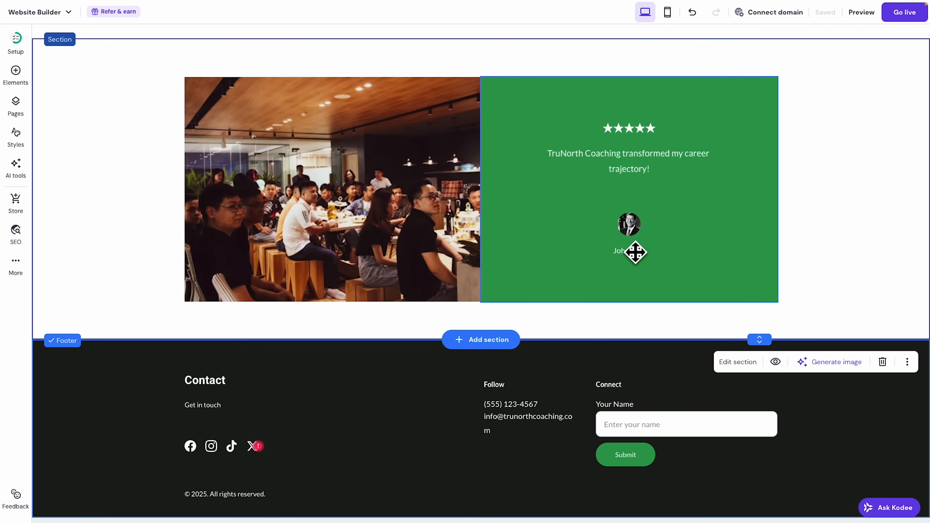
# Shorten the dark green Fast-Track Your Success section's height.
pyautogui.scroll(10, 636, 252)
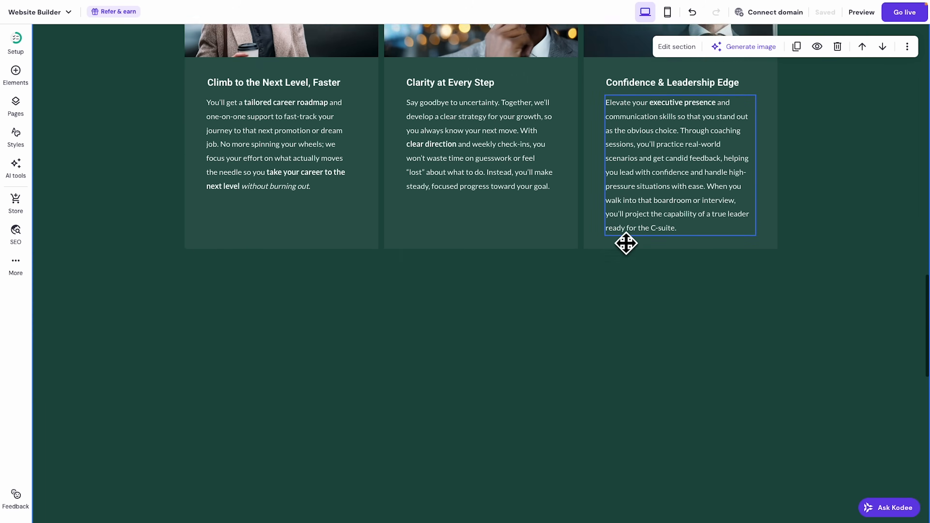
pyautogui.scroll(-4, 623, 249)
pyautogui.moveTo(758, 413); pyautogui.dragTo(758, 161)
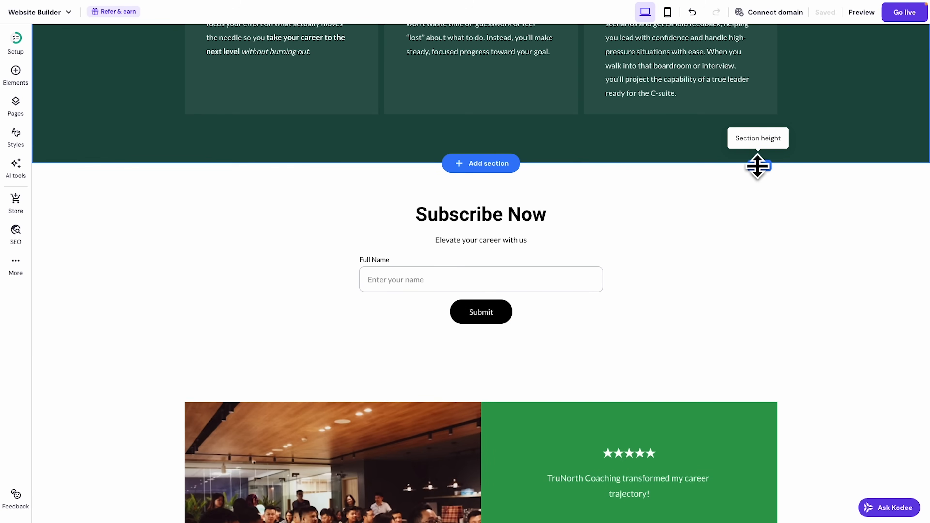
pyautogui.scroll(12, 810, 352)
pyautogui.scroll(-10, 806, 374)
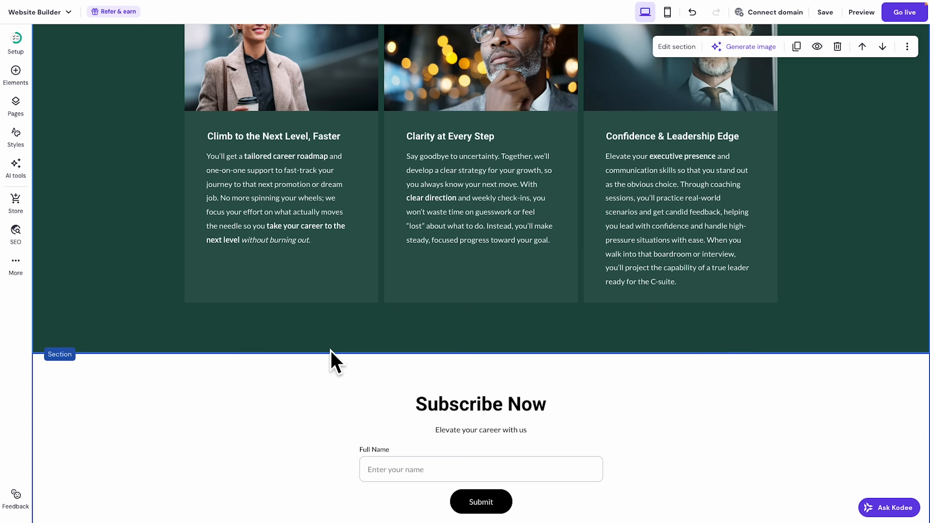
# Insert the two-card 'Customer reviews' Testimonials layout as a new section.
pyautogui.click(485, 354)
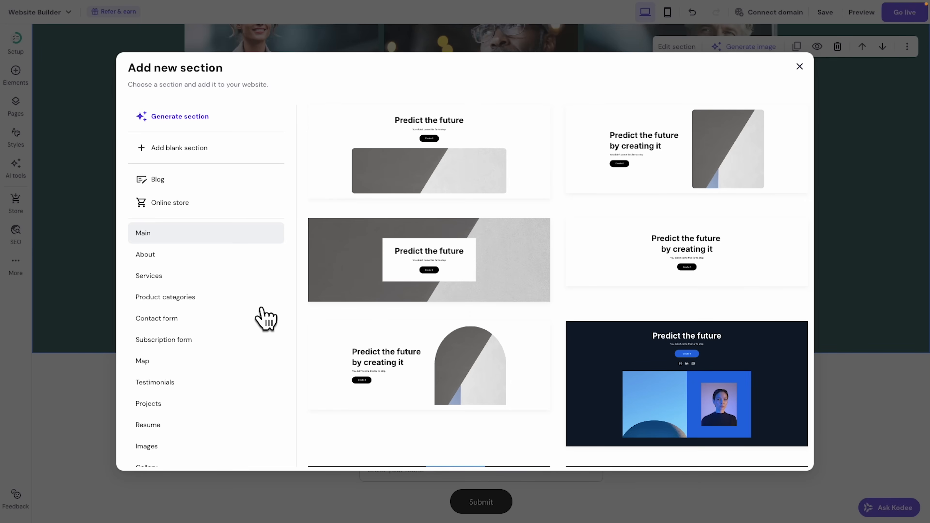
pyautogui.scroll(-2, 249, 312)
pyautogui.click(155, 337)
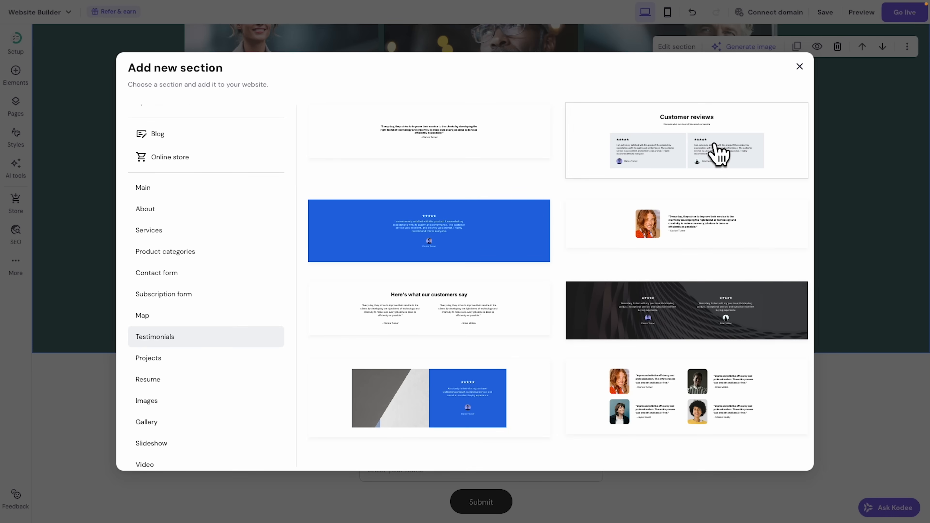
pyautogui.click(719, 155)
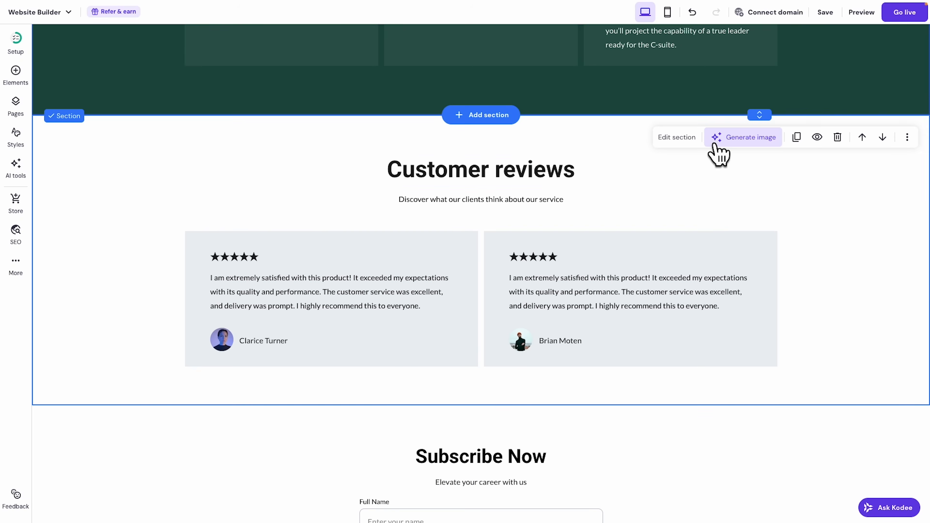
# Replace the 'Customer reviews' heading with 'Success Stories from Leaders Like You'.
pyautogui.click(550, 180)
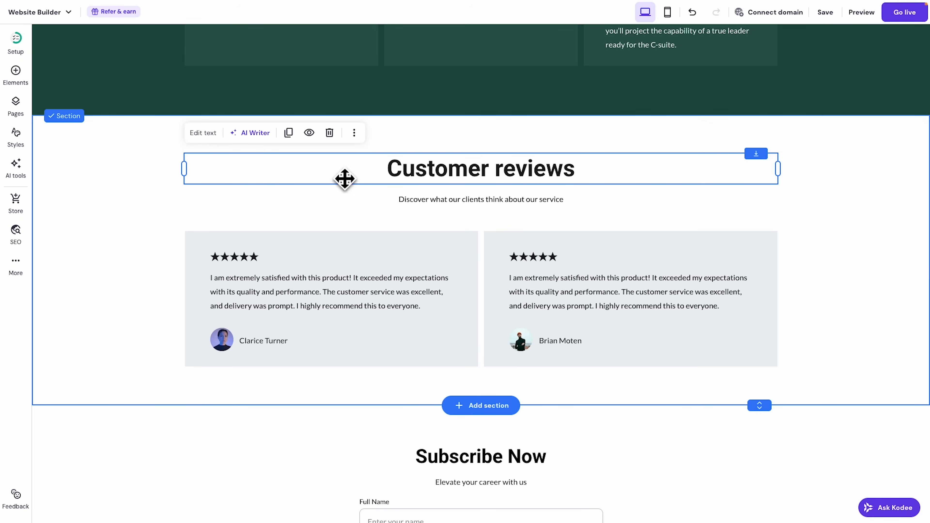
pyautogui.click(203, 133)
pyautogui.hotkey('ctrl', 'a')
pyautogui.write('Success Stories from Leaders Like You')
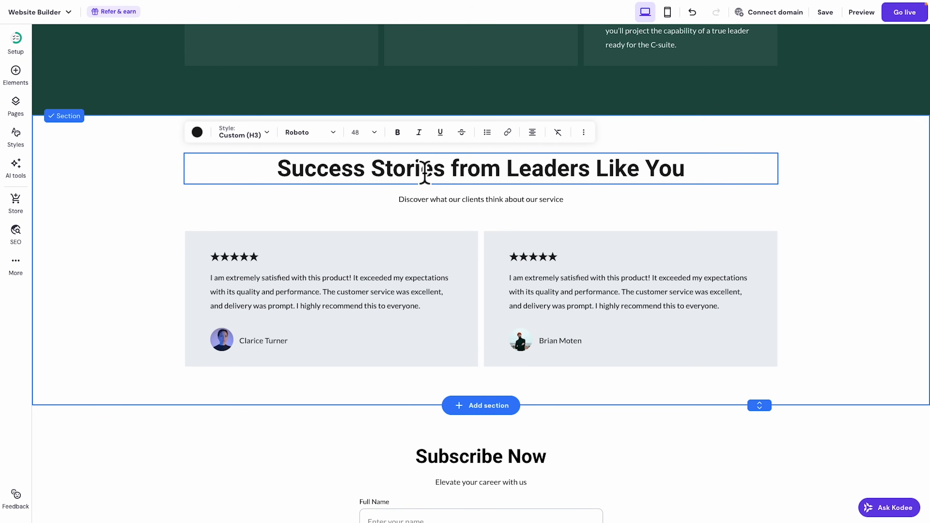
# Delete the subtitle and move the review cards up under the heading.
pyautogui.rightClick(489, 212)
pyautogui.click(534, 282)
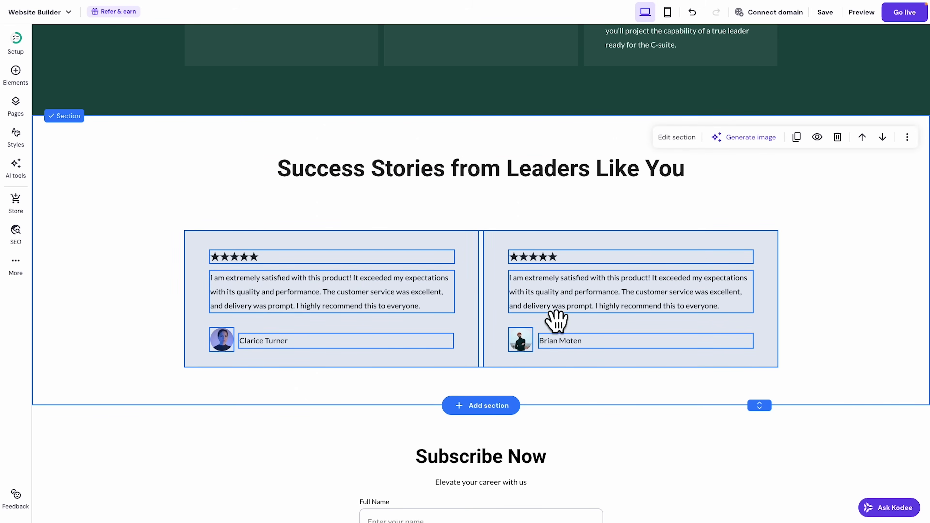
pyautogui.moveTo(560, 322); pyautogui.dragTo(557, 291)
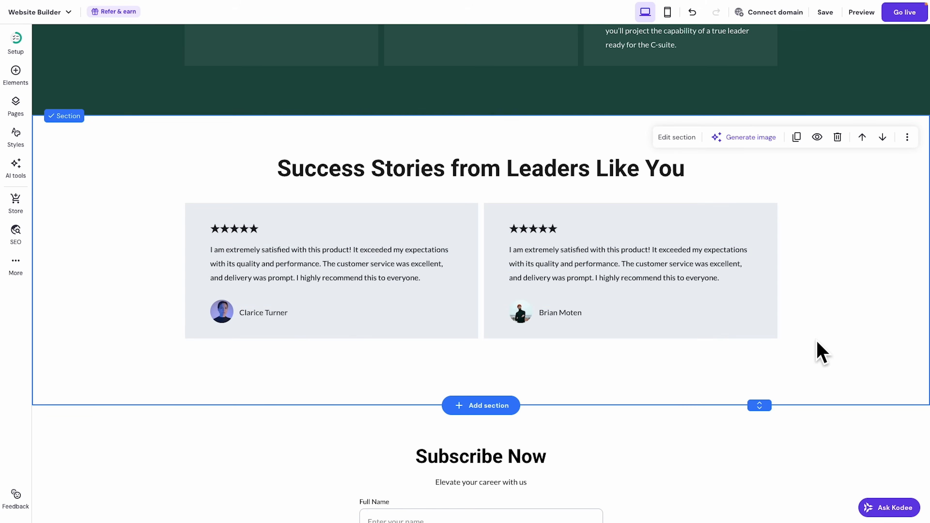
# Check the review paragraphs, reviewer name and reviewer photo settings in the cards.
pyautogui.click(332, 280)
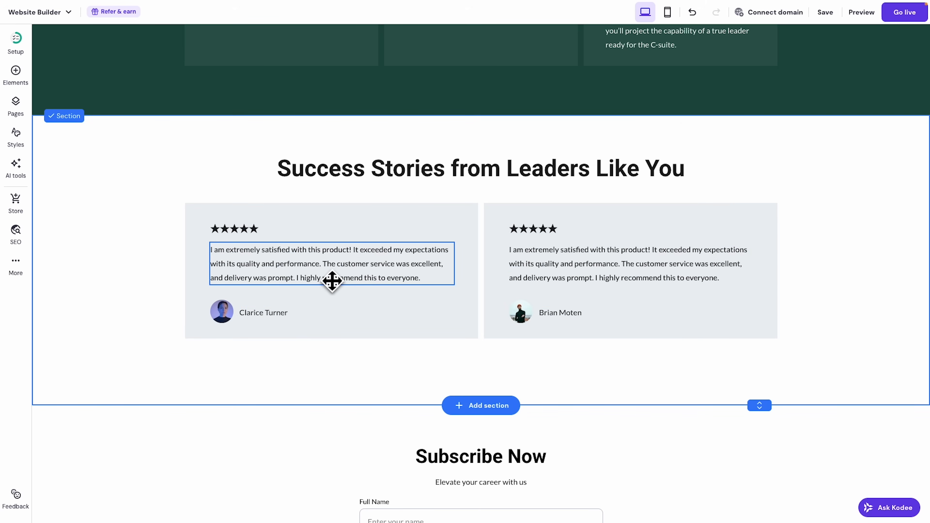
pyautogui.click(586, 275)
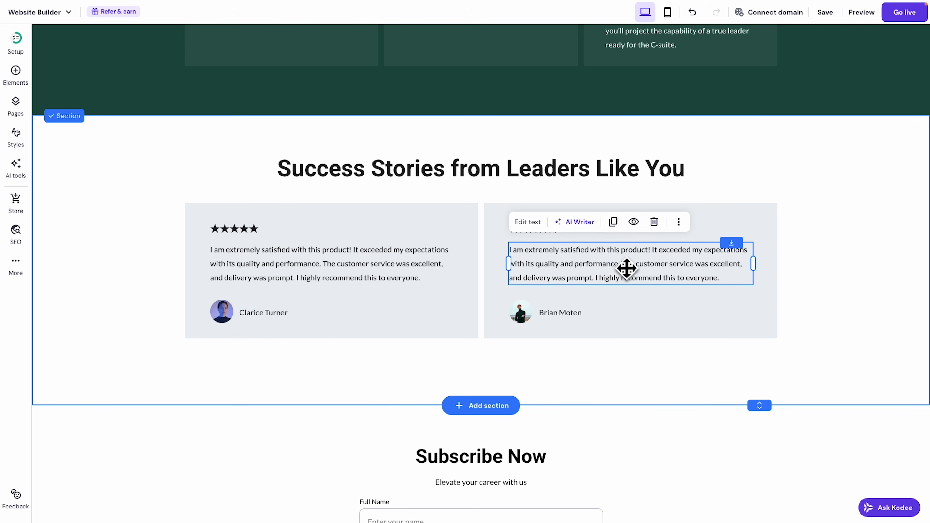
pyautogui.click(296, 324)
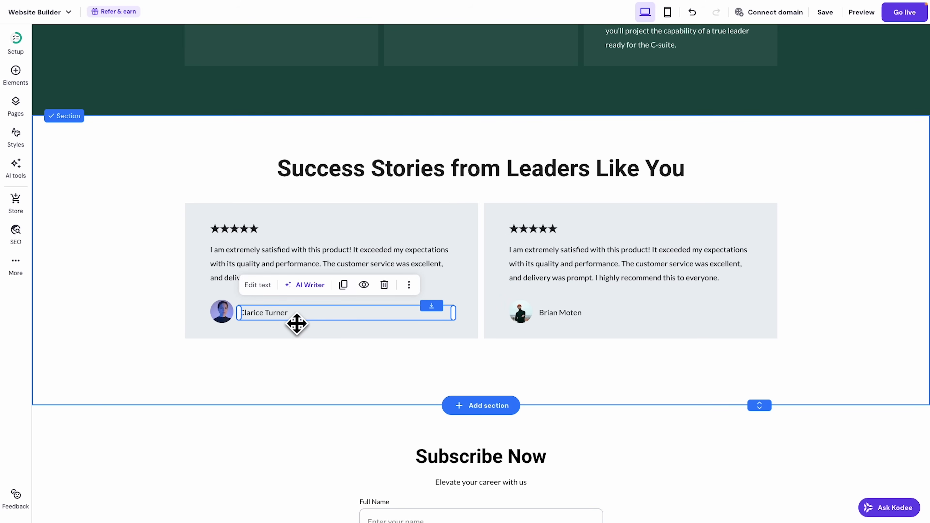
pyautogui.click(227, 321)
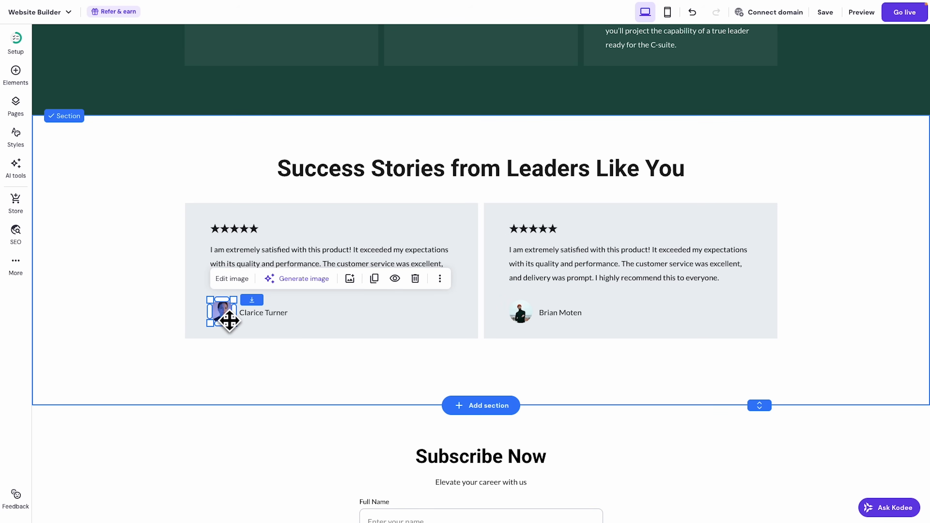
pyautogui.click(231, 280)
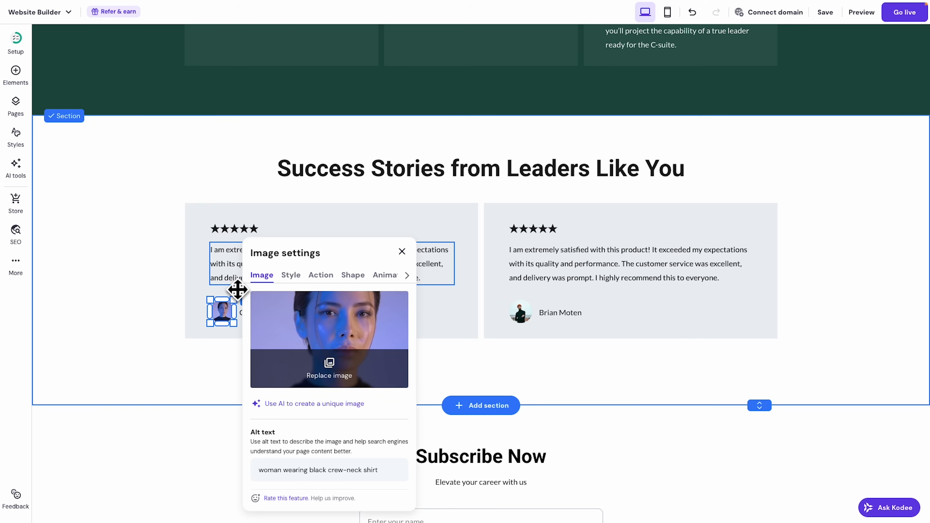
pyautogui.click(155, 345)
pyautogui.scroll(1, 335, 157)
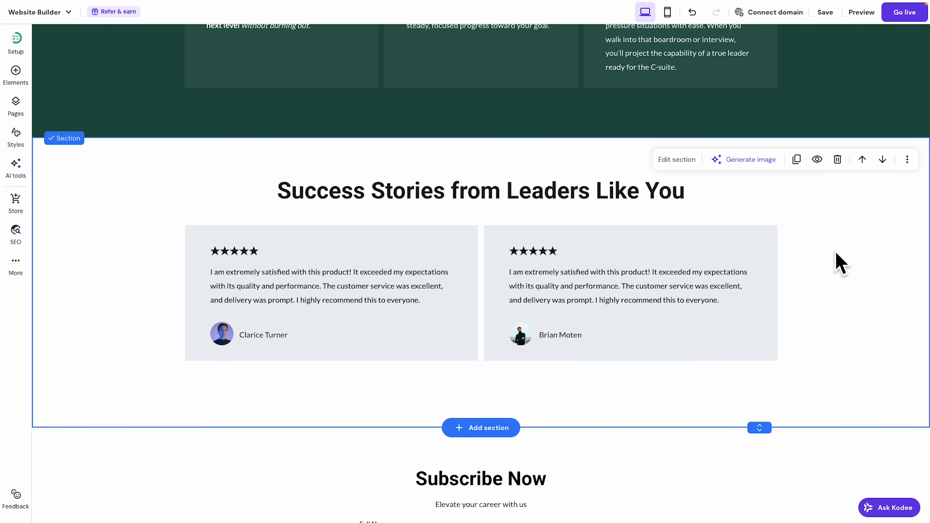
# Give the testimonial cards an off-white background.
pyautogui.click(508, 236)
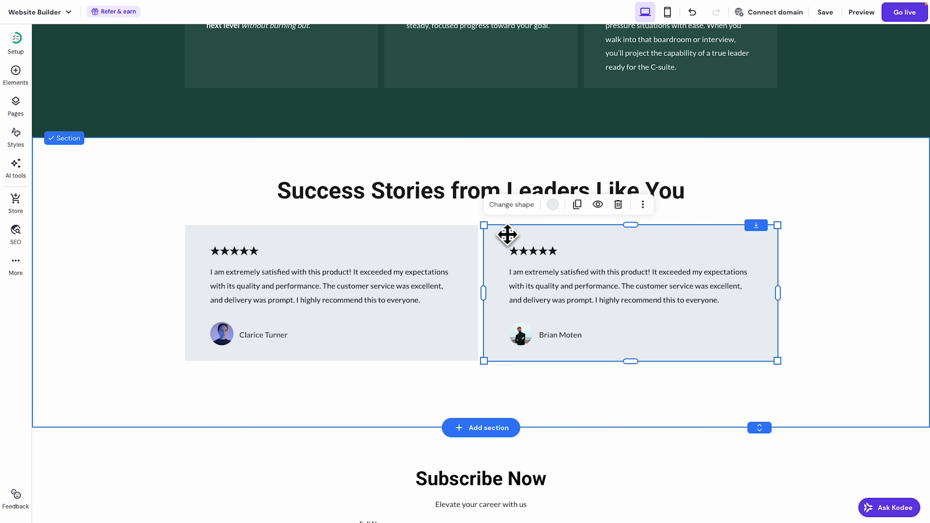
pyautogui.click(552, 204)
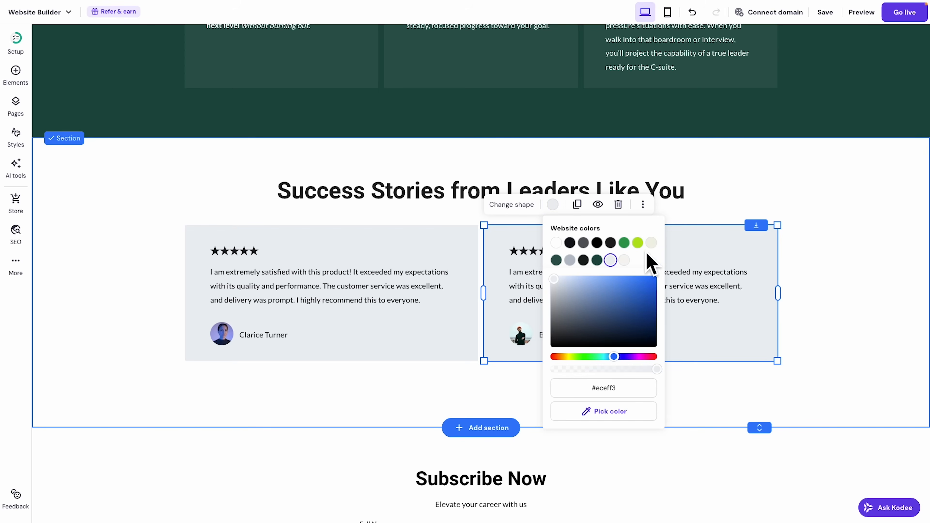
pyautogui.click(624, 260)
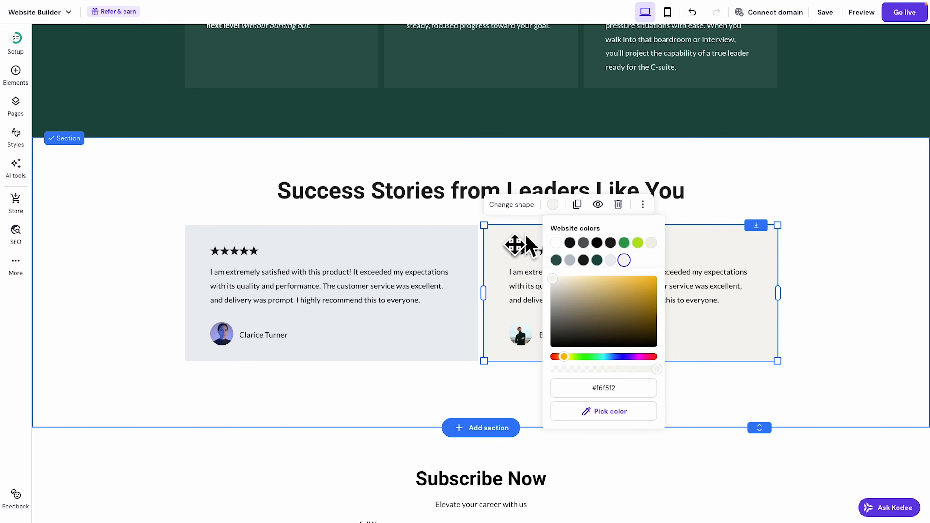
pyautogui.click(461, 238)
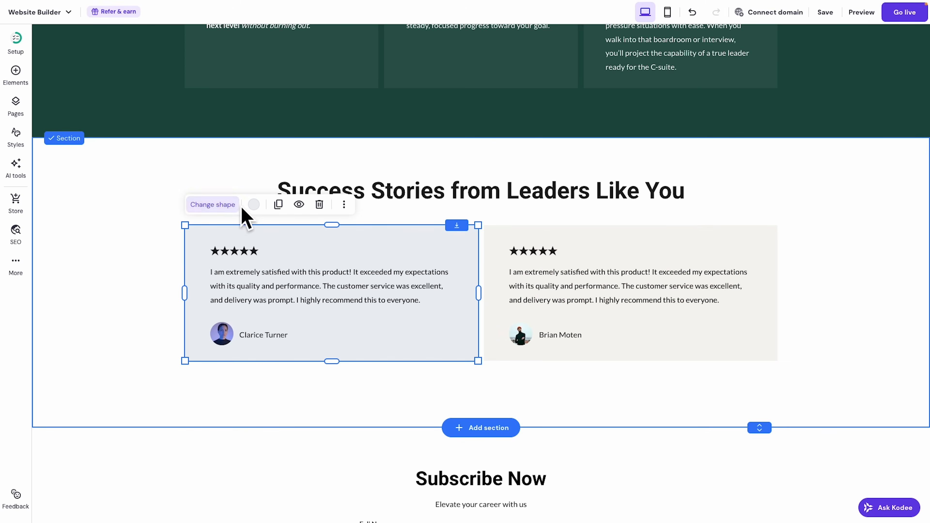
pyautogui.click(254, 205)
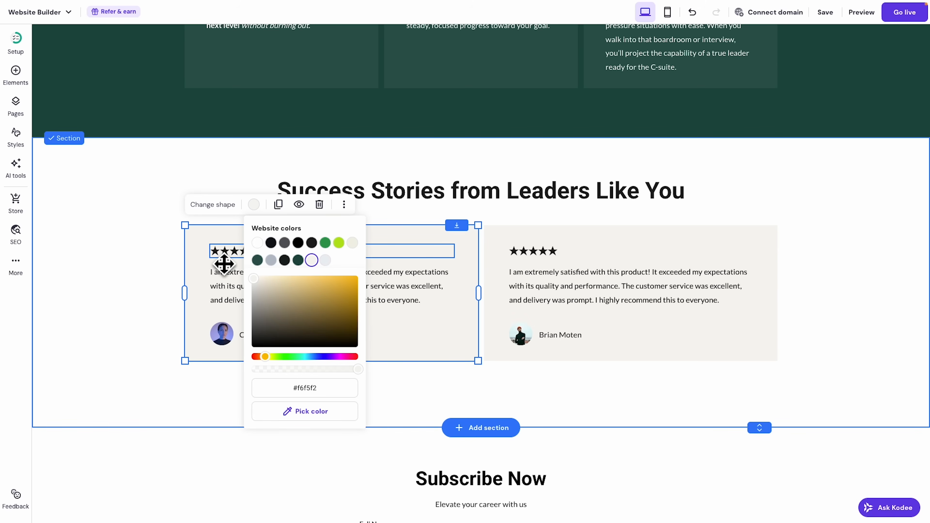
# Color the five-star ratings in both cards lime green.
pyautogui.click(227, 263)
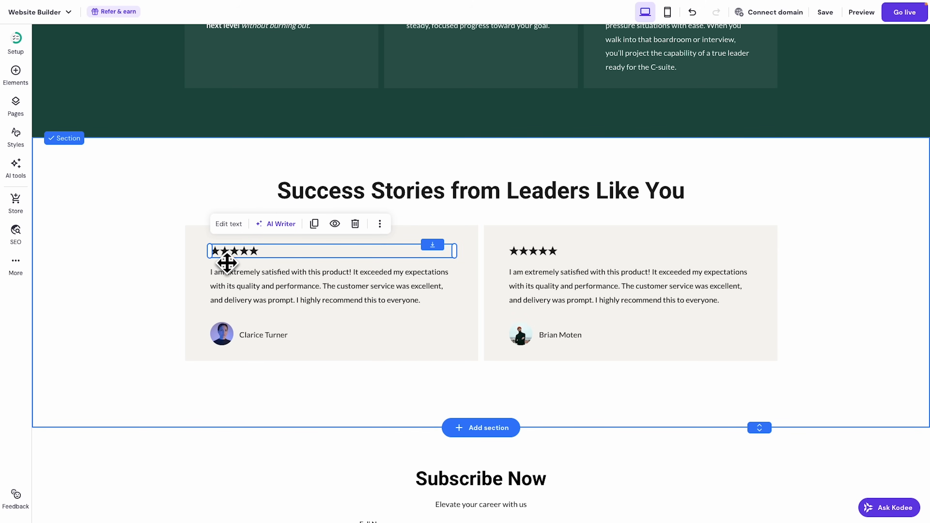
pyautogui.click(229, 223)
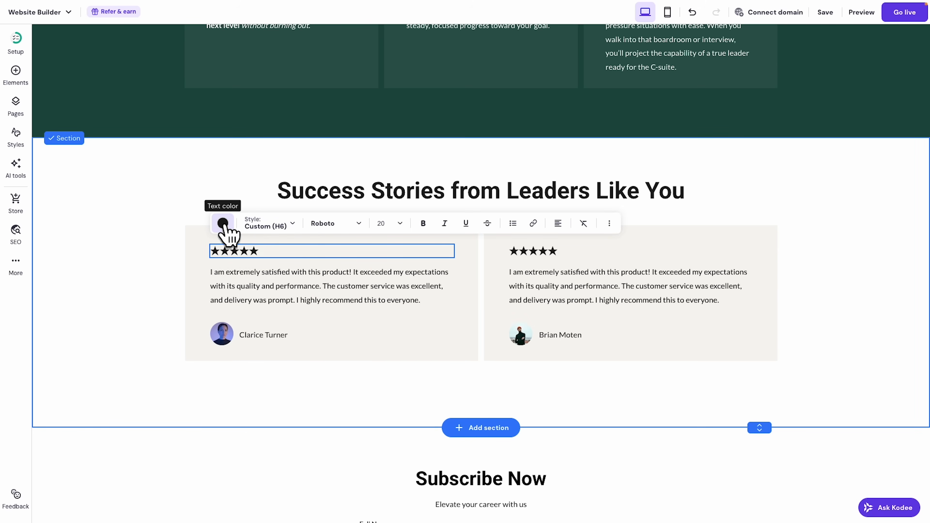
pyautogui.click(222, 223)
pyautogui.click(307, 261)
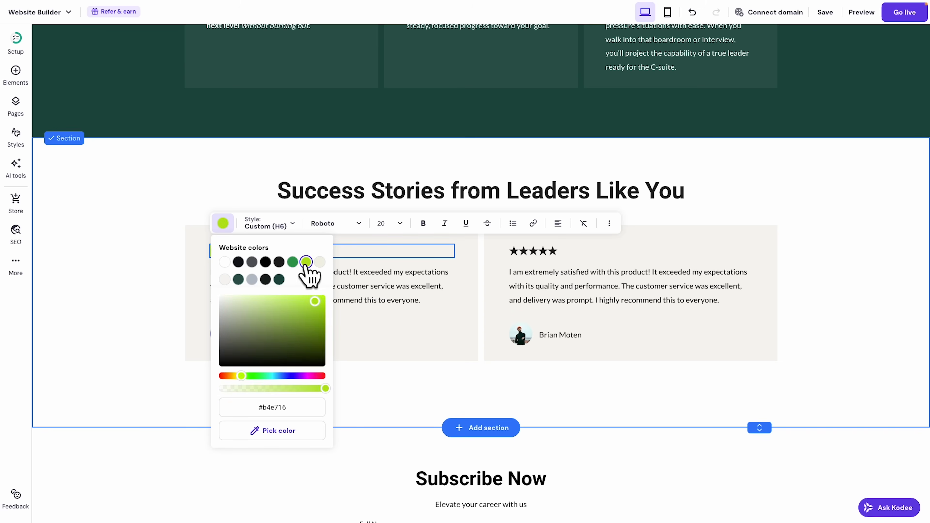
pyautogui.click(531, 263)
pyautogui.click(529, 228)
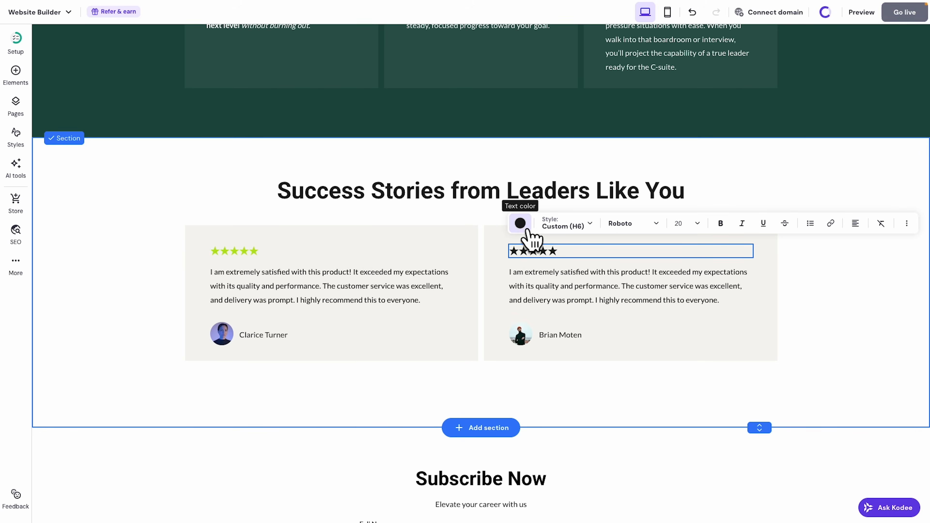
pyautogui.click(521, 225)
pyautogui.click(577, 263)
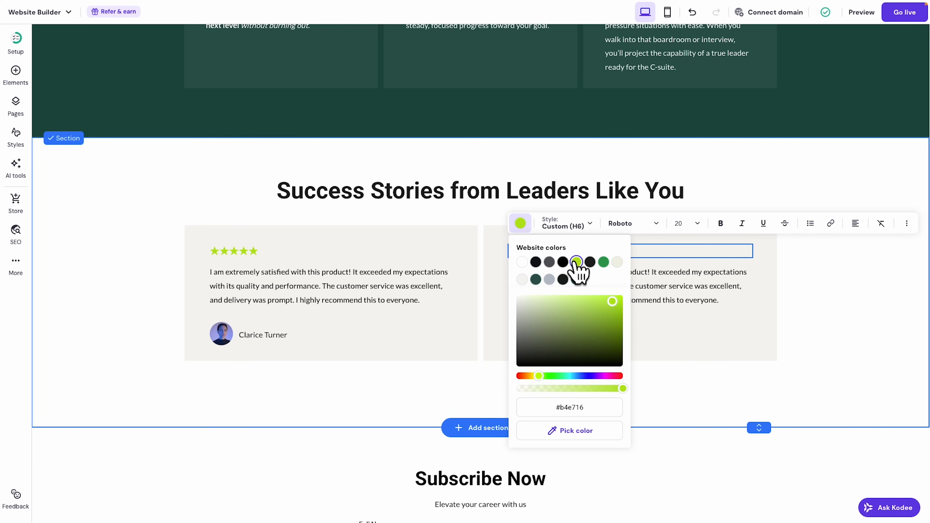
pyautogui.press('Escape')
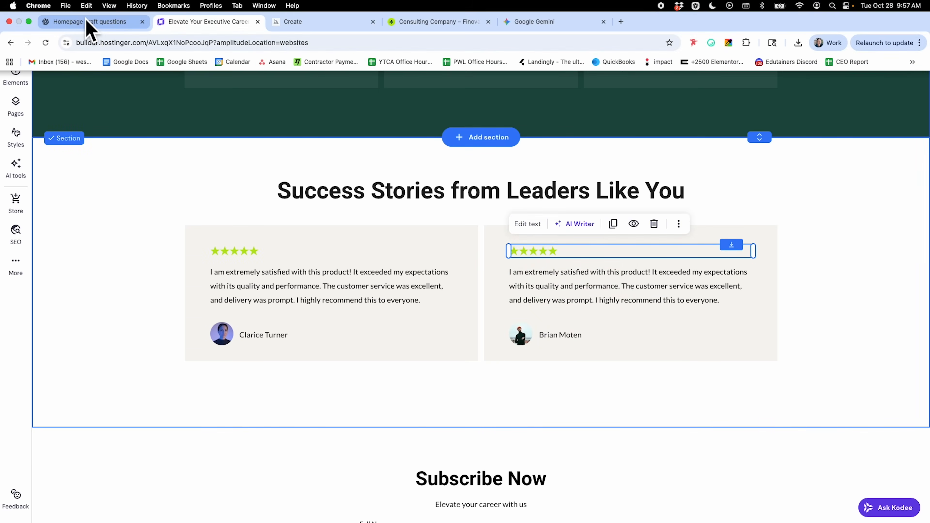
# Select the 'Ready to Elevate Your Career?' heading and paragraph in ChatGPT, then return to the builder.
pyautogui.click(89, 25)
pyautogui.scroll(-5, 469, 231)
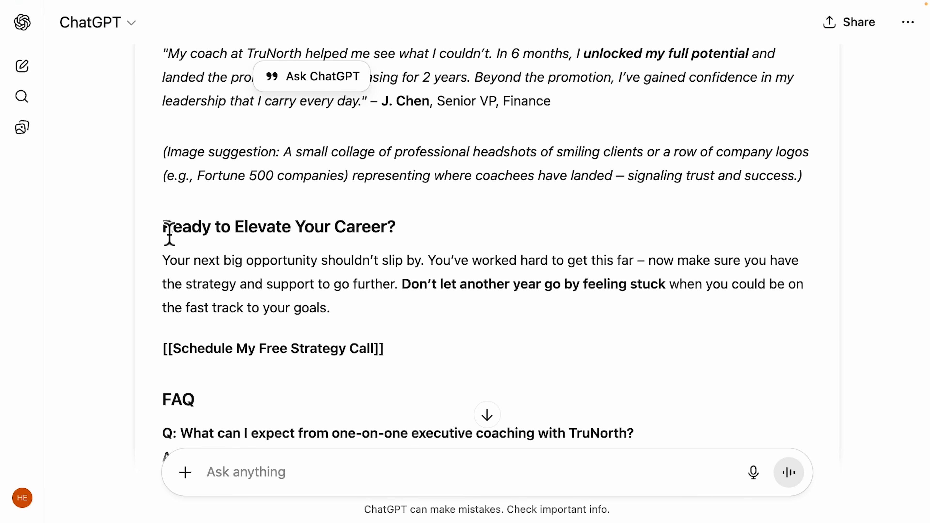
pyautogui.moveTo(169, 234); pyautogui.dragTo(397, 235)
pyautogui.moveTo(163, 261); pyautogui.dragTo(340, 330)
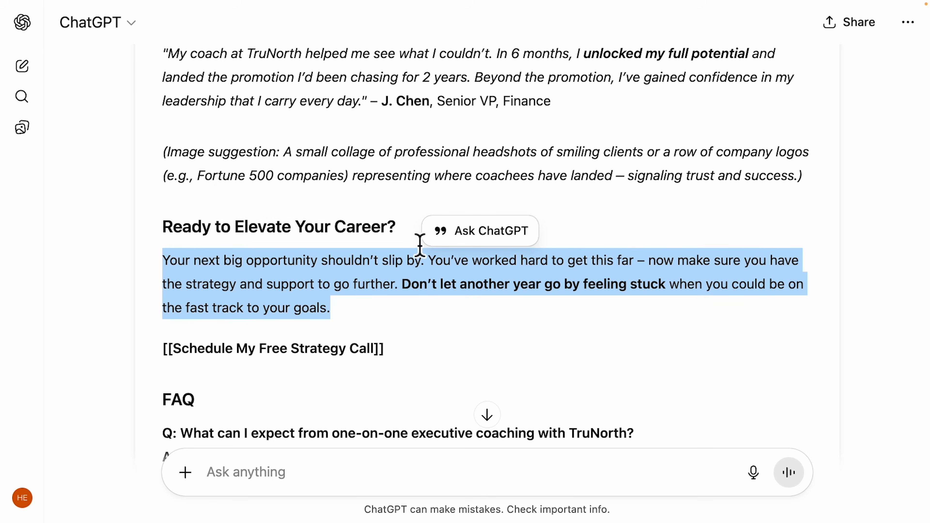
pyautogui.moveTo(311, 11)
pyautogui.click(232, 22)
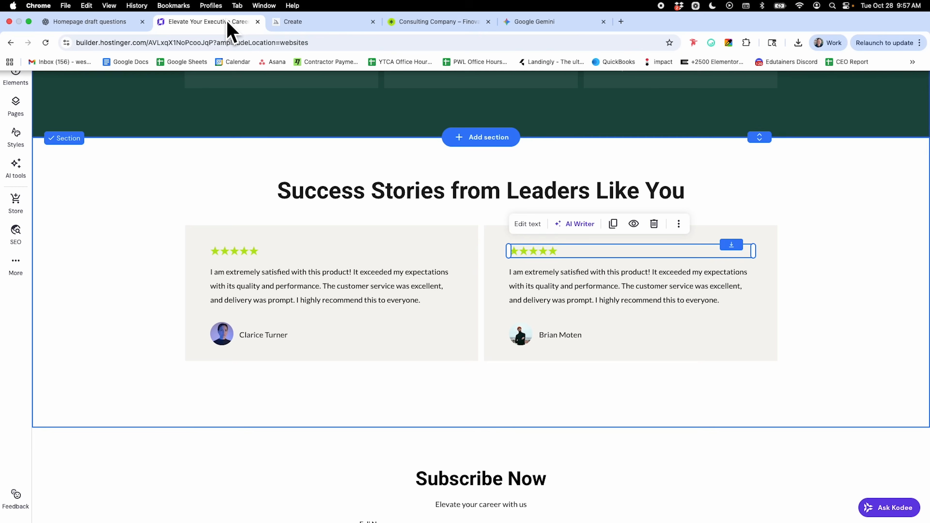
# Delete the Subscribe Now and green single-testimonial sections, then bring up new-section choices above the footer.
pyautogui.scroll(-15, 677, 237)
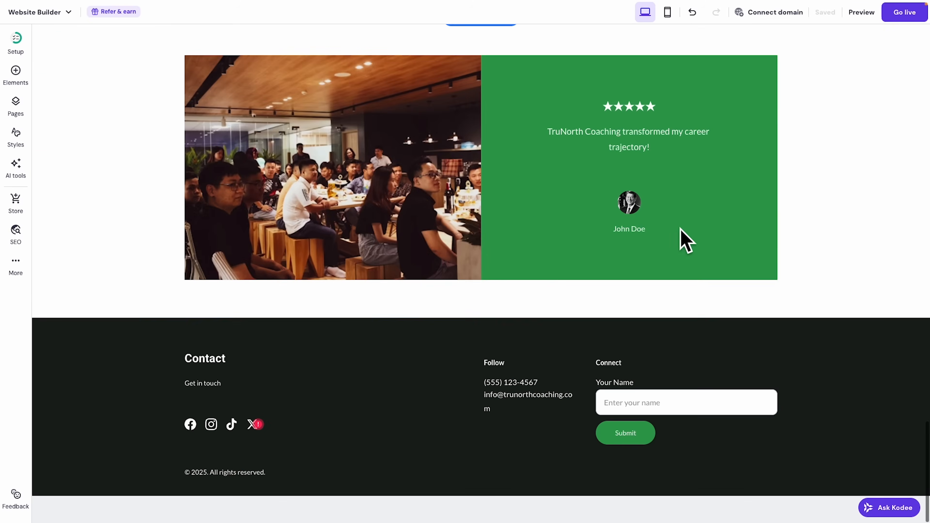
pyautogui.scroll(10, 700, 295)
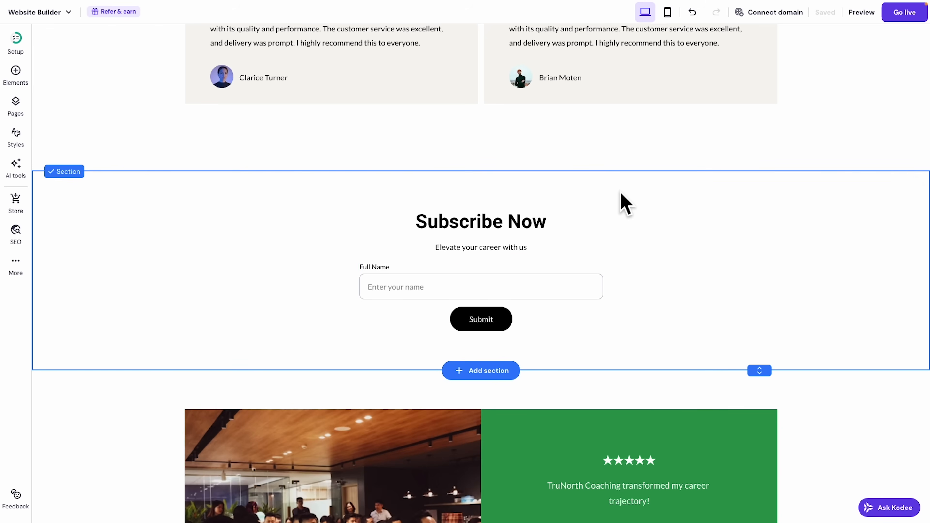
pyautogui.click(621, 202)
pyautogui.click(838, 193)
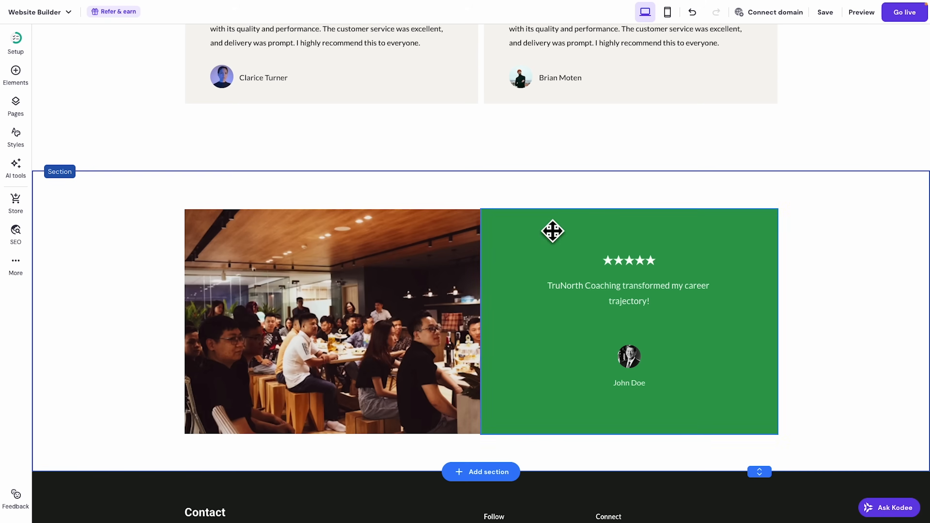
pyautogui.click(602, 196)
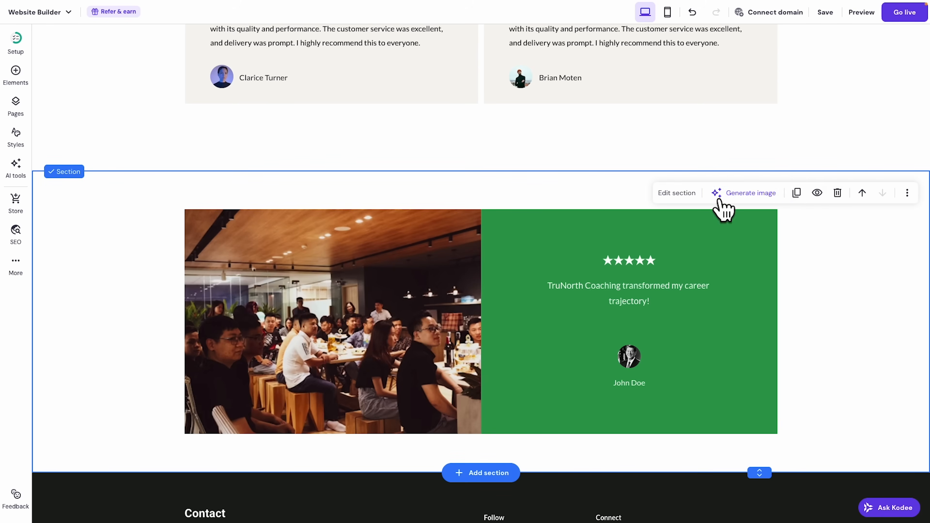
pyautogui.click(837, 193)
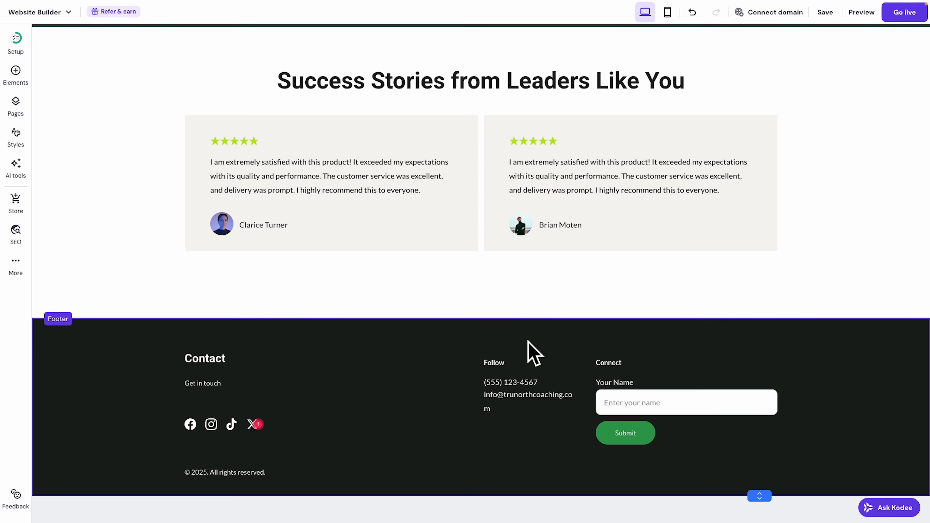
pyautogui.click(488, 319)
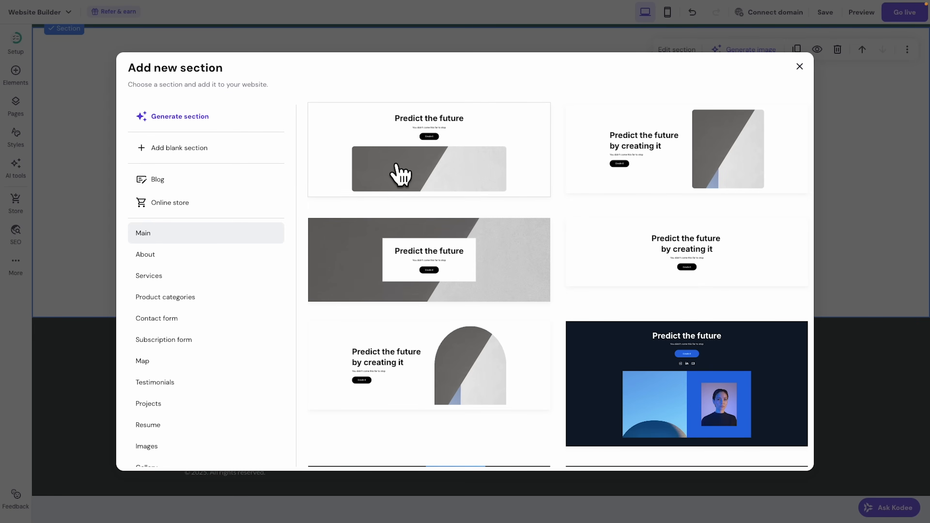
# Insert the dark textured hero template and switch its background to solid dark green #2e584f.
pyautogui.scroll(-10, 787, 243)
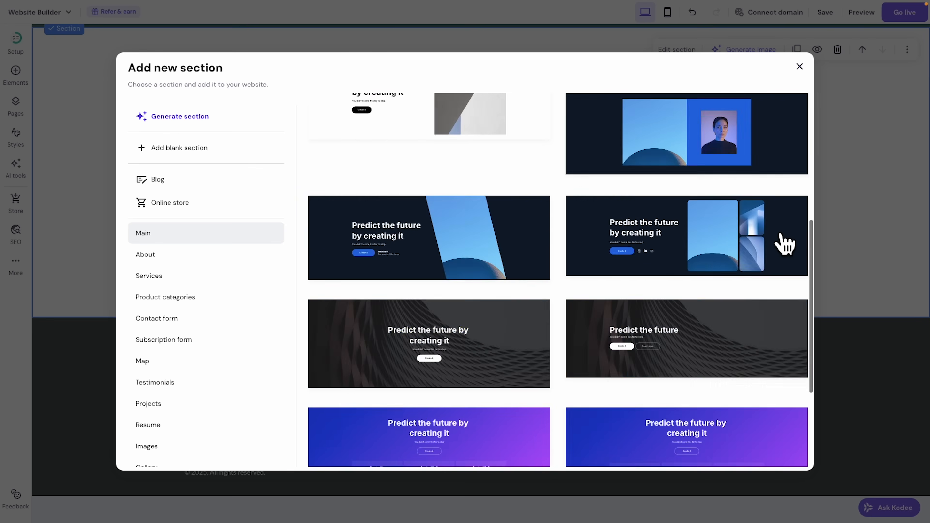
pyautogui.scroll(10, 785, 244)
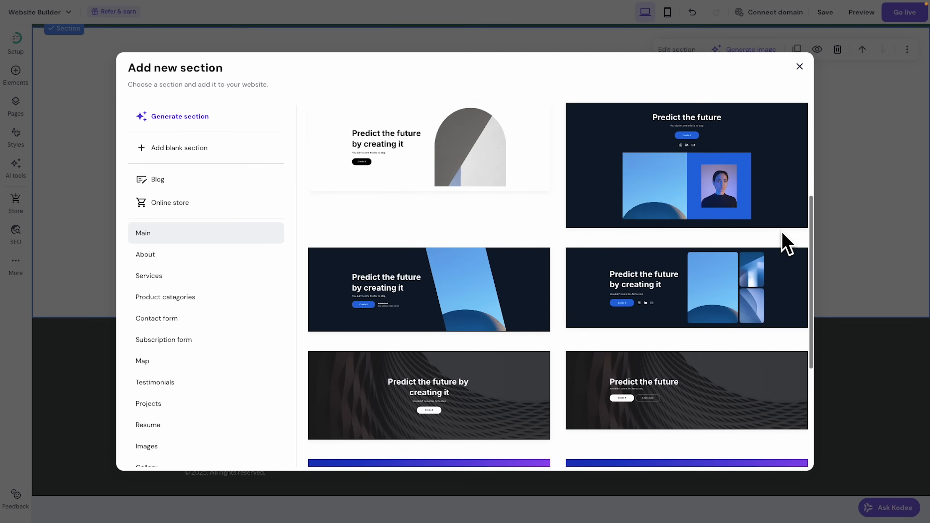
pyautogui.scroll(-10, 785, 243)
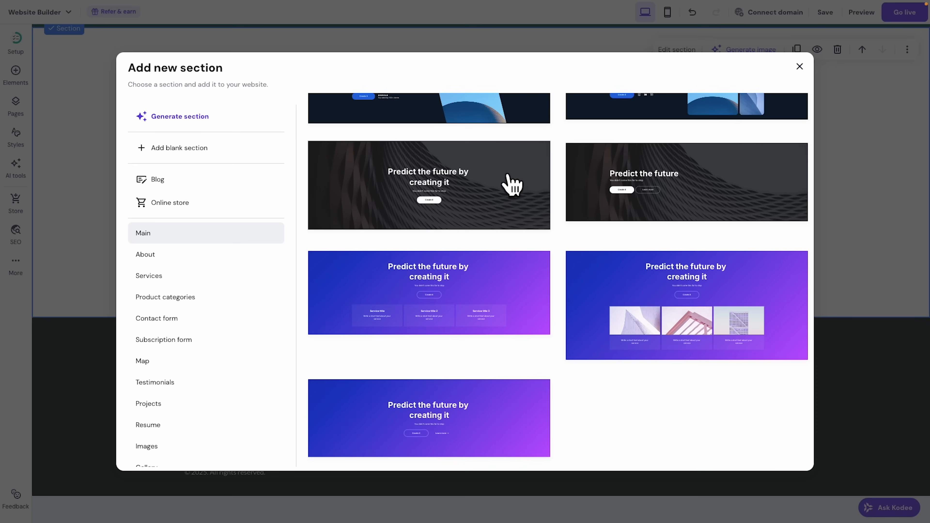
pyautogui.click(509, 179)
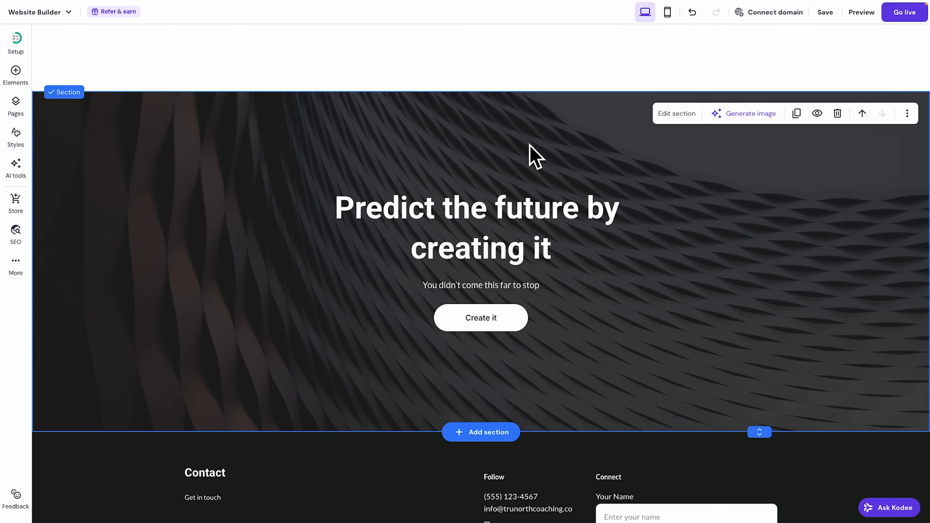
pyautogui.click(676, 114)
pyautogui.click(781, 167)
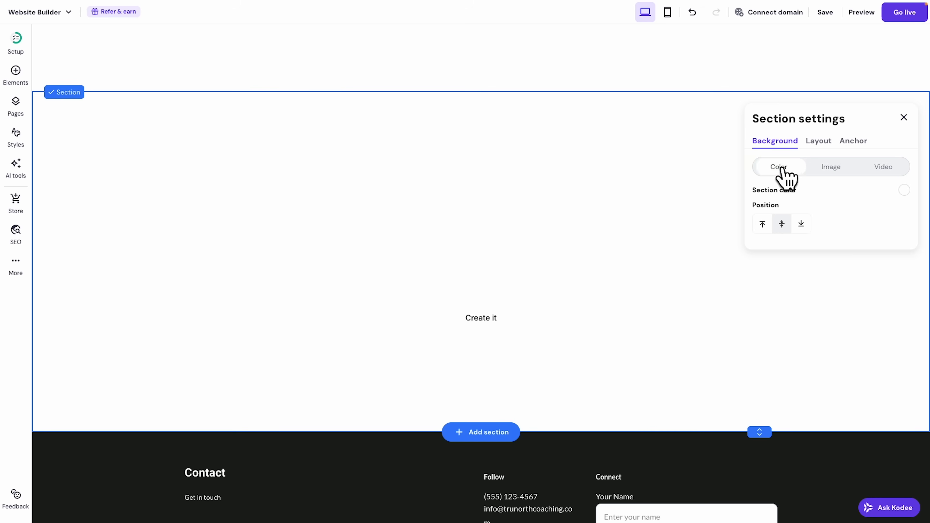
pyautogui.click(904, 190)
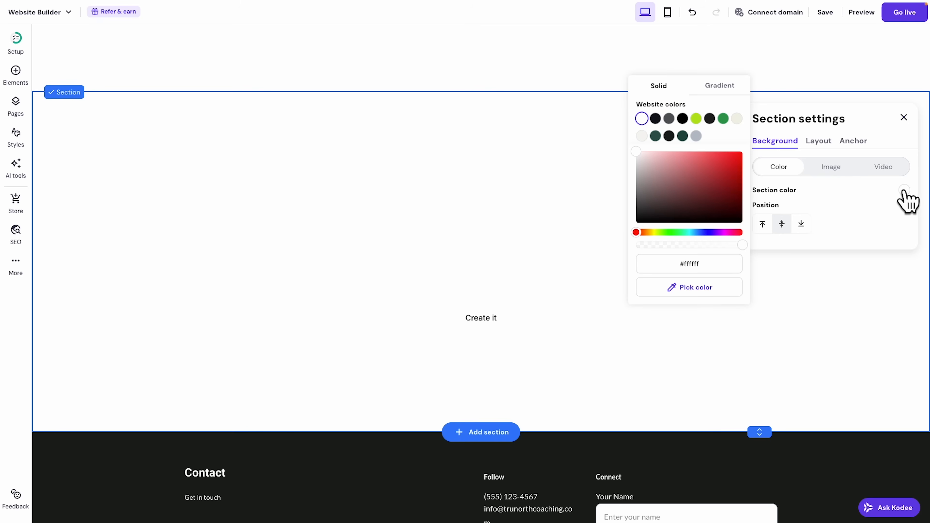
pyautogui.click(656, 137)
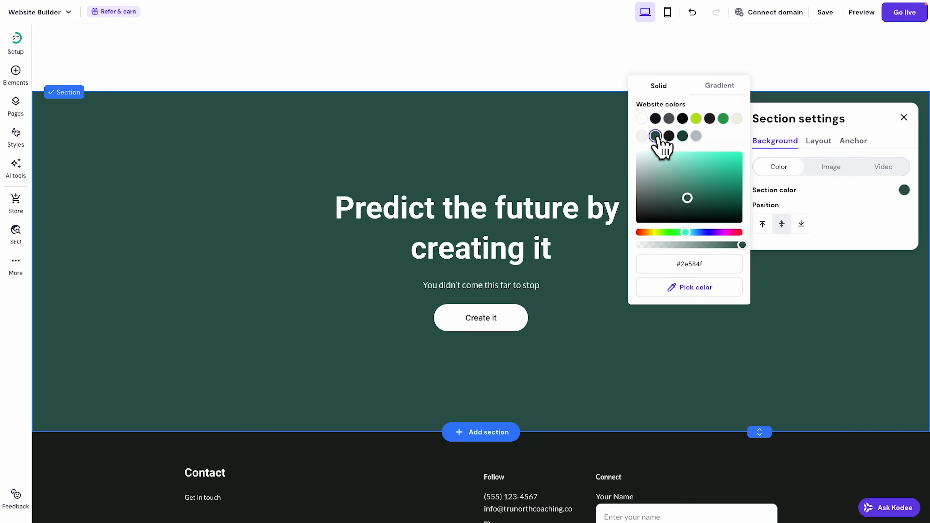
pyautogui.click(904, 117)
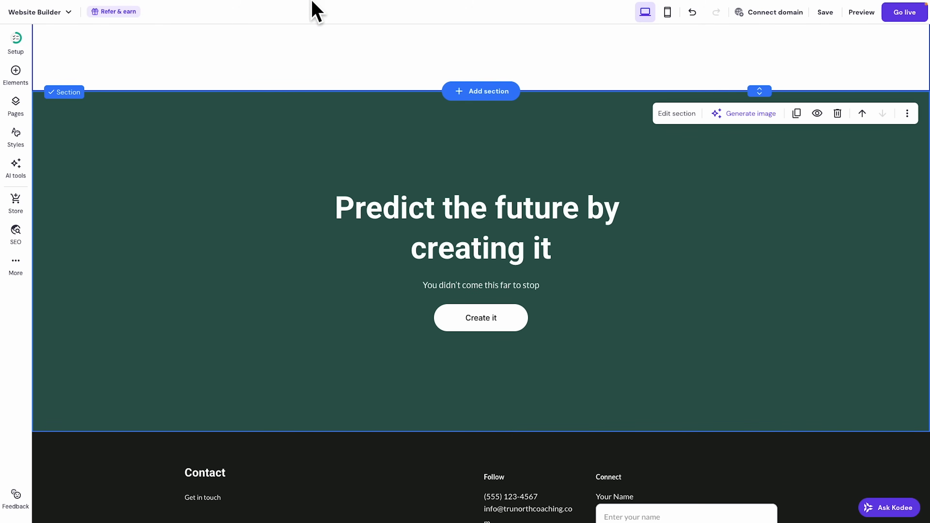
# Paste 'Ready to Elevate Your Career?' as the section heading at font size 48.
pyautogui.click(108, 25)
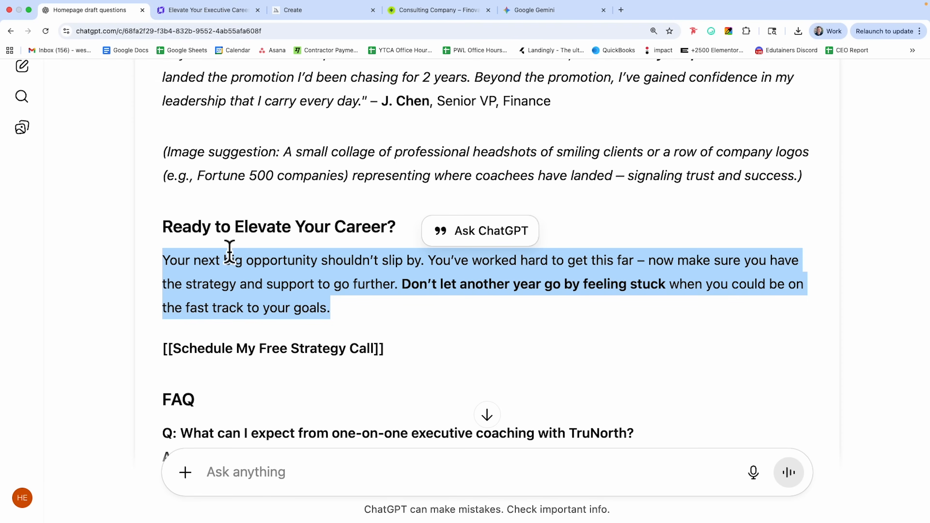
pyautogui.moveTo(166, 240); pyautogui.dragTo(406, 241)
pyautogui.hotkey('ctrl', 'c')
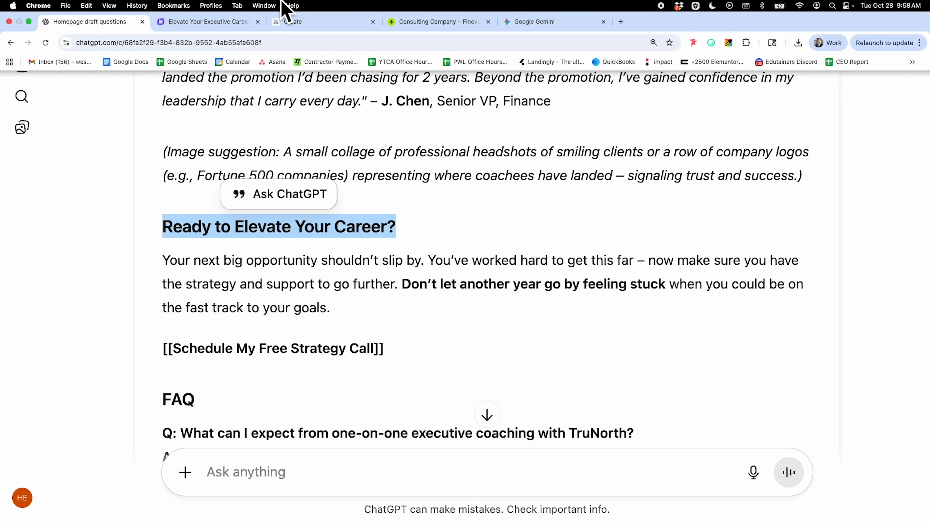
pyautogui.click(226, 21)
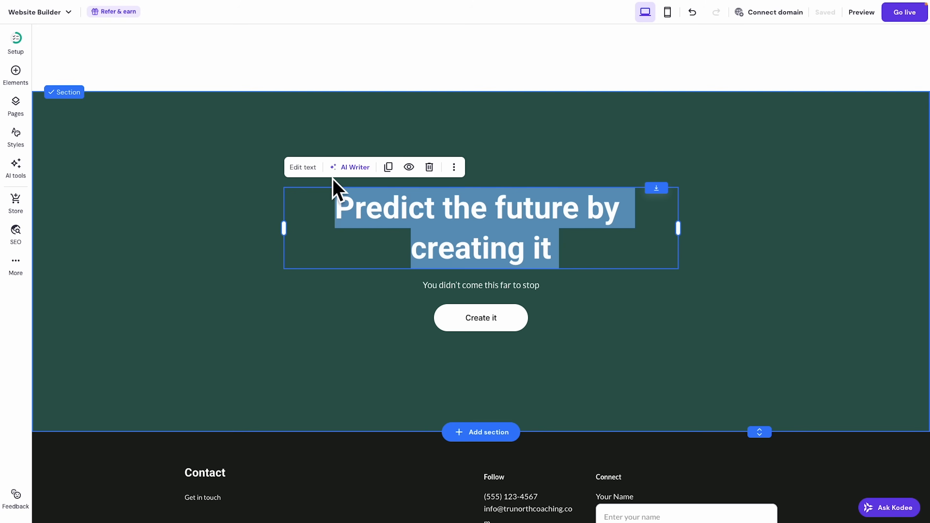
pyautogui.click(303, 168)
pyautogui.hotkey('ctrl', 'a')
pyautogui.hotkey('ctrl', 'v')
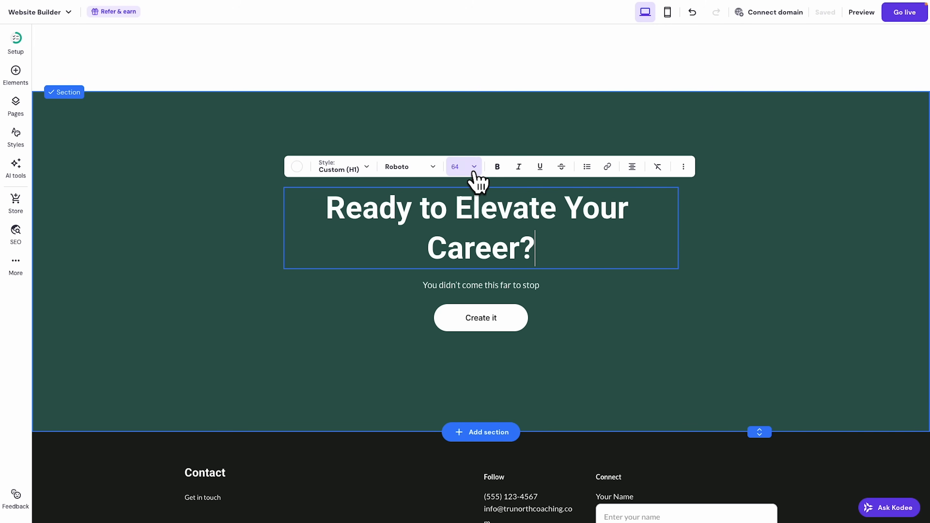
pyautogui.click(474, 167)
pyautogui.click(454, 255)
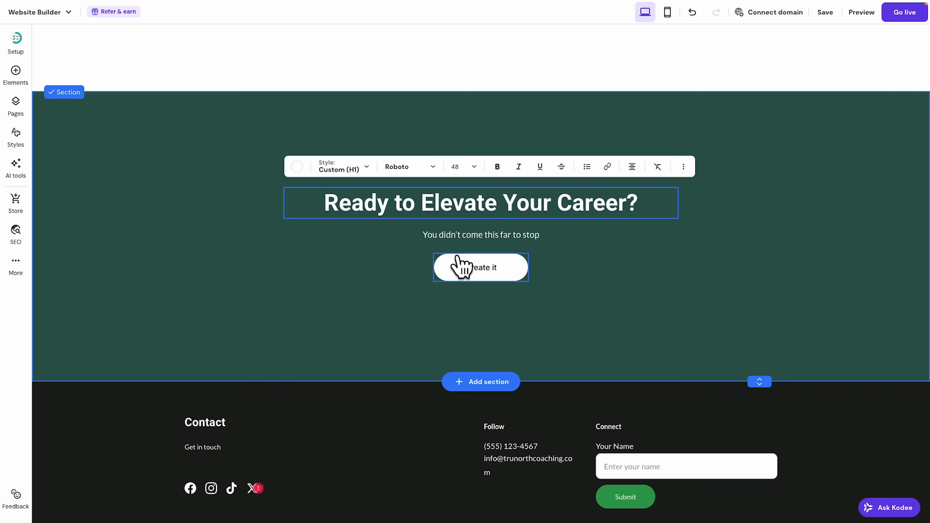
# Replace the subtitle with the drafted career-opportunity paragraph.
pyautogui.click(464, 243)
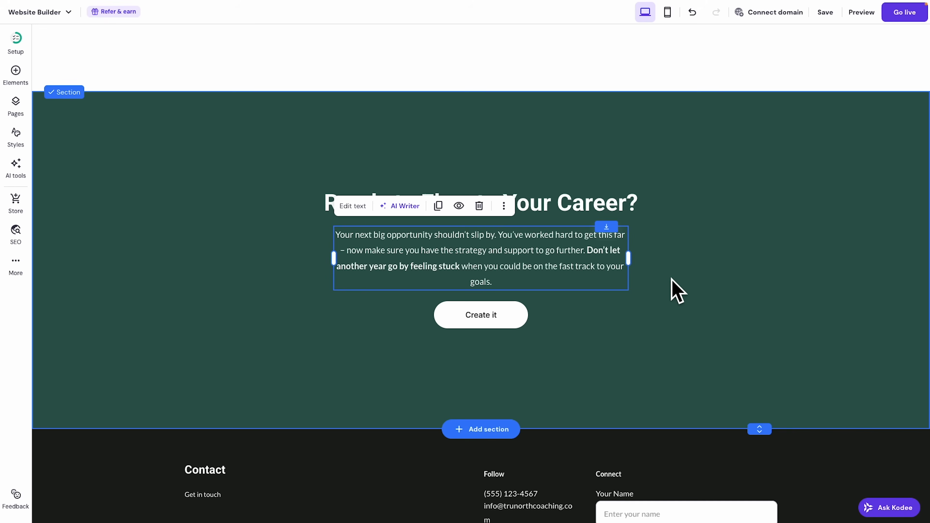
pyautogui.click(670, 289)
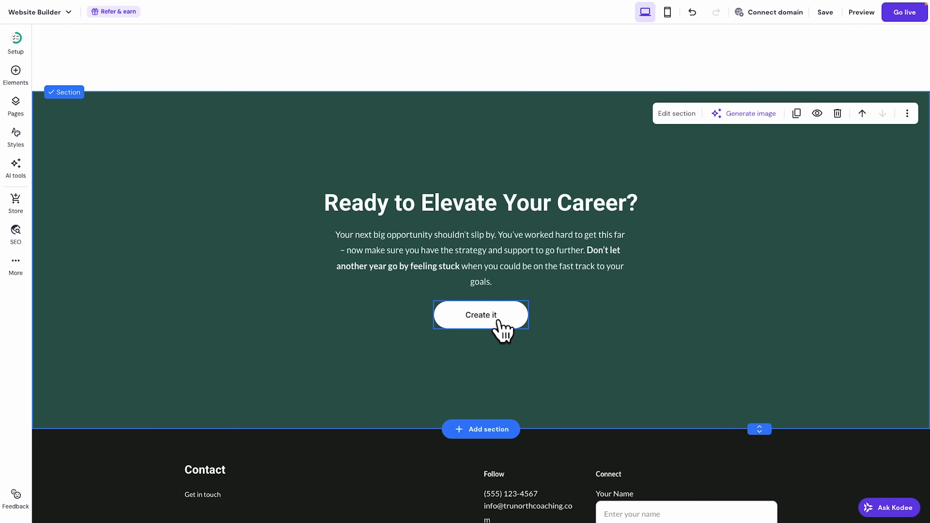
pyautogui.scroll(10, 504, 332)
pyautogui.scroll(-5, 498, 323)
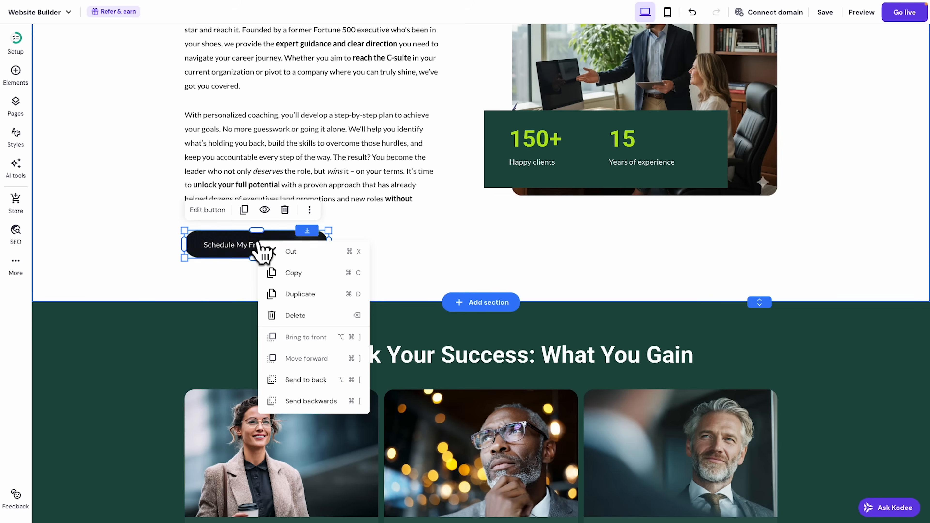
# Paste a copy of the Schedule My Free Strategy Call button into the green section, delete Create it, and centre the new button.
pyautogui.click(310, 273)
pyautogui.scroll(-10, 484, 247)
pyautogui.scroll(-10, 492, 374)
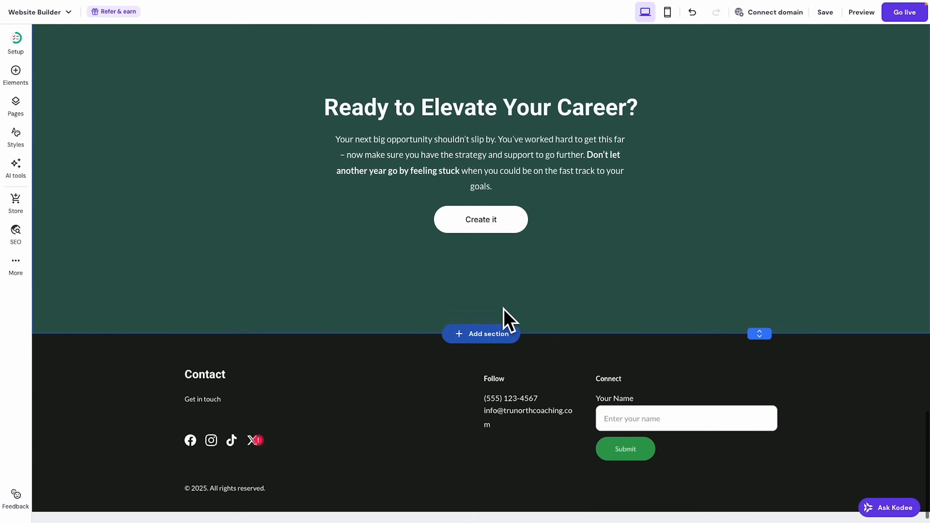
pyautogui.rightClick(479, 253)
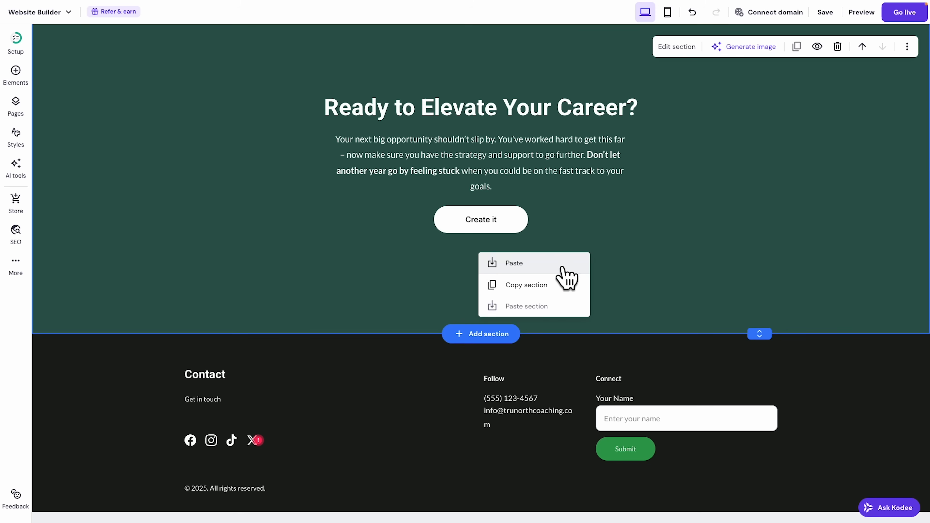
pyautogui.click(532, 264)
pyautogui.scroll(-2, 582, 294)
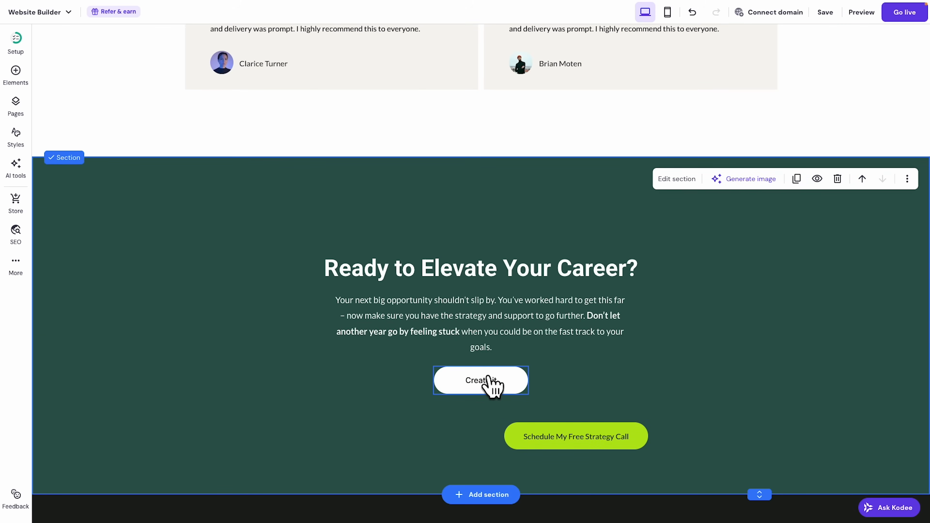
pyautogui.rightClick(490, 383)
pyautogui.click(527, 339)
pyautogui.moveTo(581, 429); pyautogui.dragTo(485, 375)
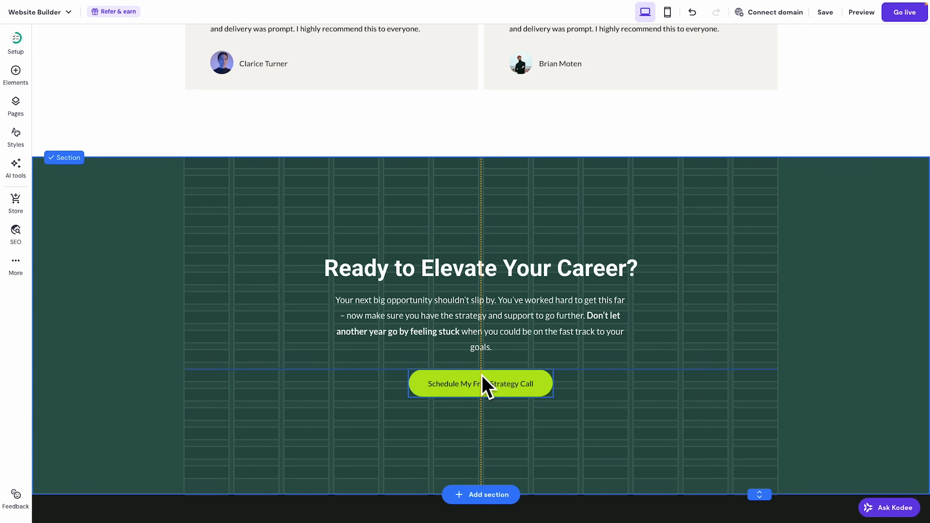
pyautogui.moveTo(481, 374); pyautogui.dragTo(481, 374)
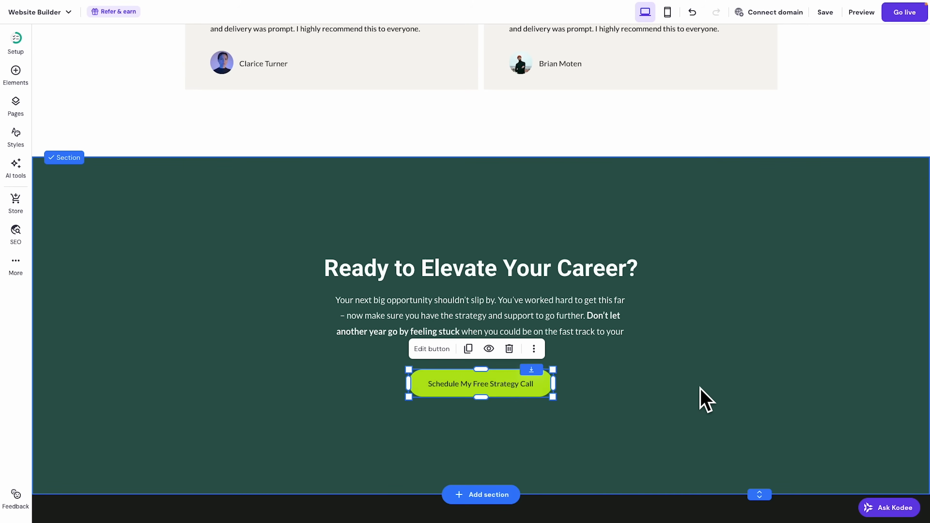
pyautogui.click(704, 398)
# Shorten the green section and move its heading, paragraph and button higher.
pyautogui.scroll(-1, 623, 311)
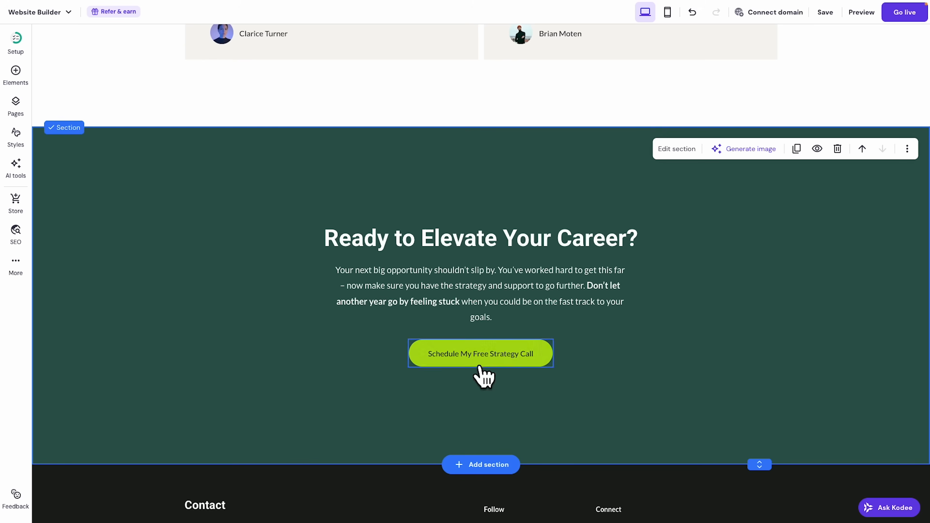
pyautogui.scroll(1, 523, 452)
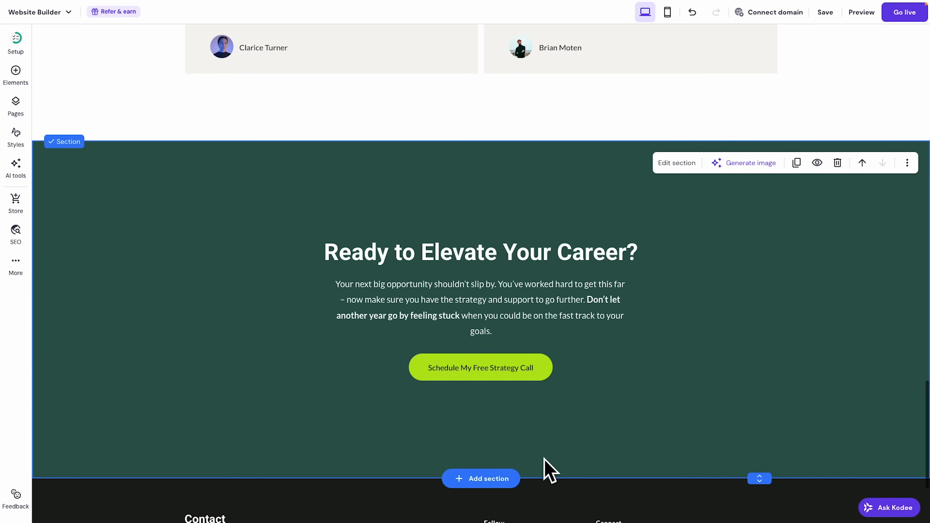
pyautogui.moveTo(760, 474); pyautogui.dragTo(758, 377)
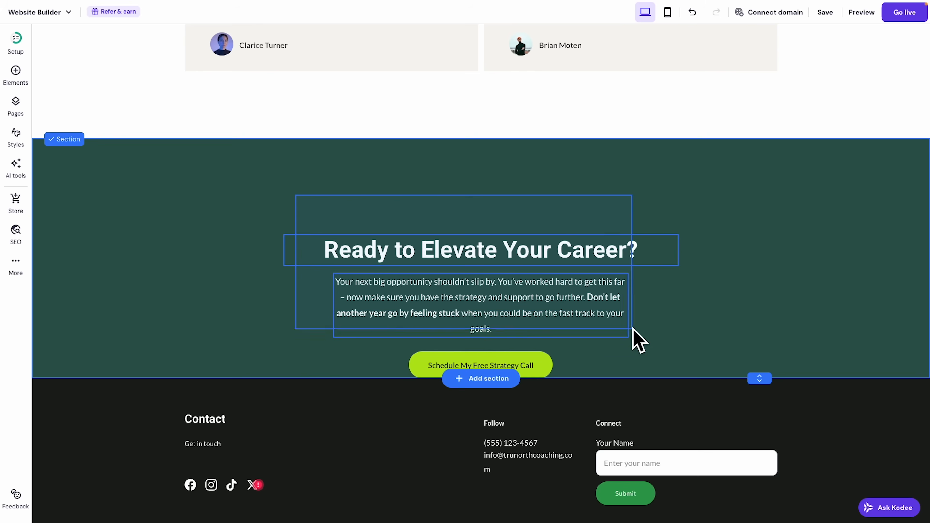
pyautogui.moveTo(571, 288); pyautogui.dragTo(570, 243)
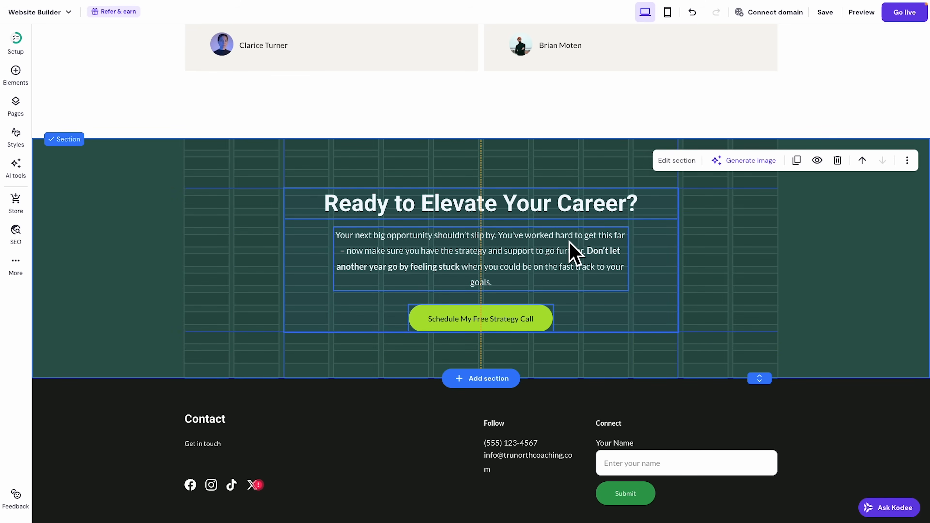
pyautogui.moveTo(570, 251); pyautogui.dragTo(570, 251)
# Look over the ChatGPT homepage draft, then return to the website builder.
pyautogui.moveTo(166, 10)
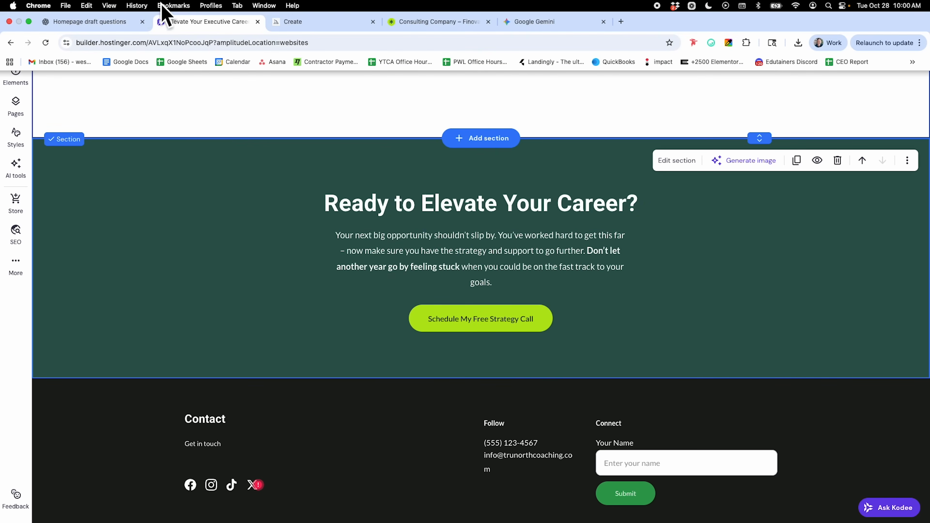
pyautogui.click(109, 26)
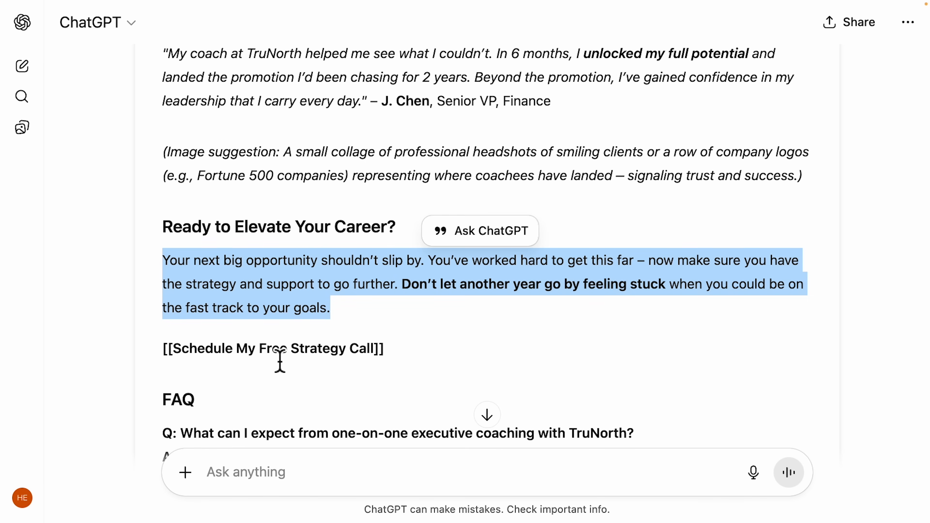
pyautogui.scroll(-5, 285, 354)
pyautogui.scroll(-4, 285, 355)
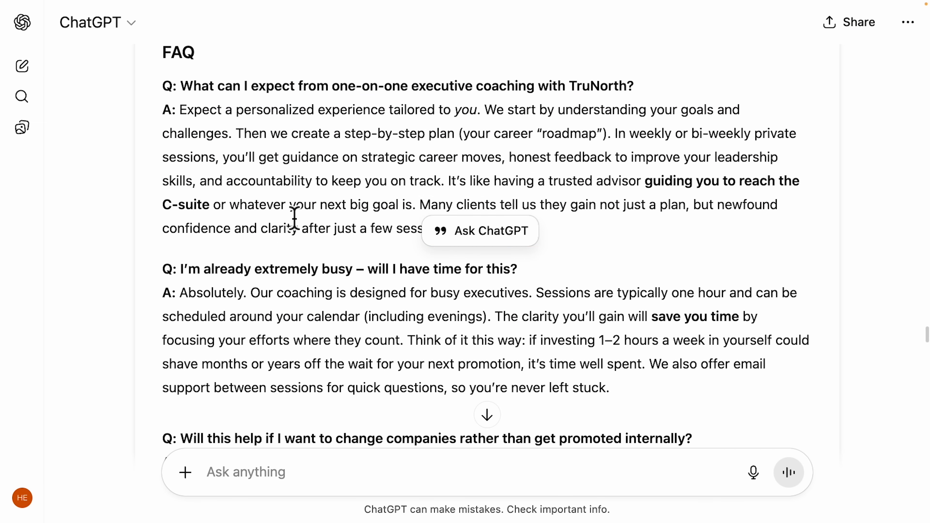
pyautogui.moveTo(224, 6)
pyautogui.click(200, 21)
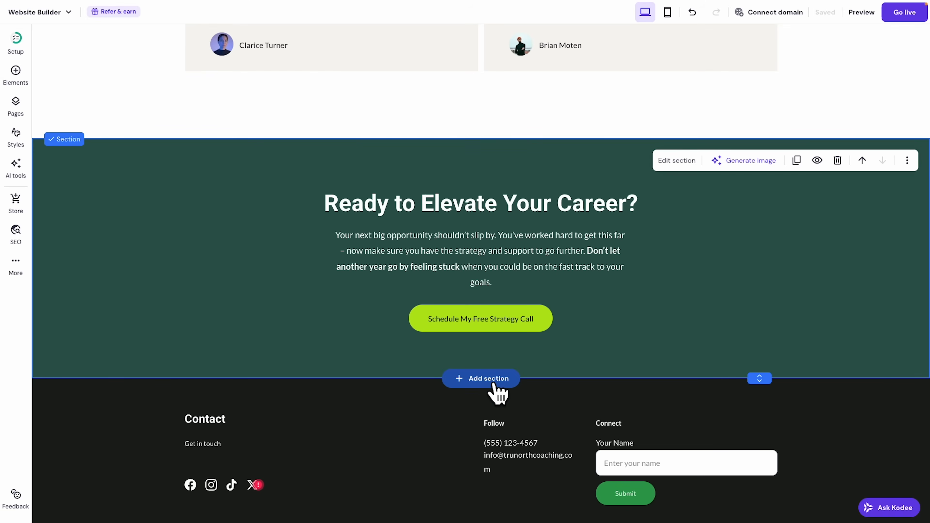
# Add an FAQ layout below the green section and select its Frequently asked questions heading.
pyautogui.click(494, 381)
pyautogui.scroll(-3, 221, 346)
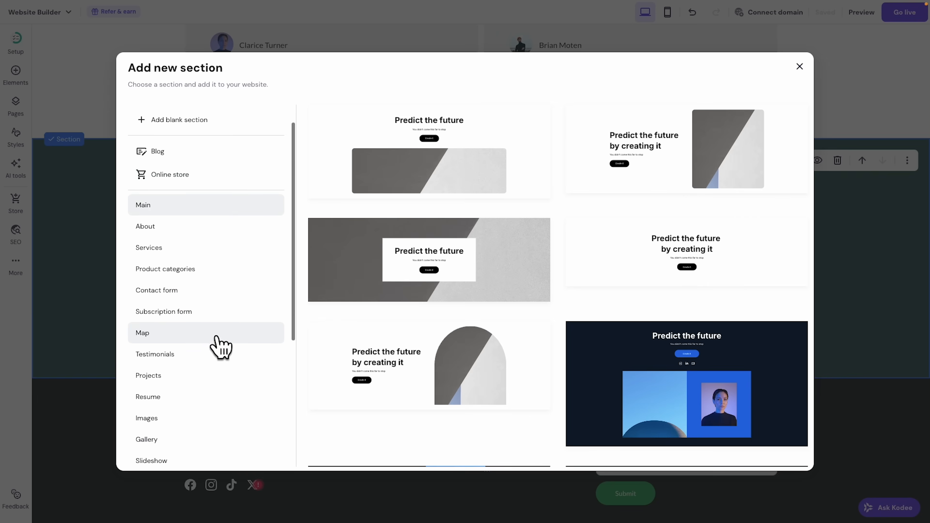
pyautogui.scroll(-2, 221, 346)
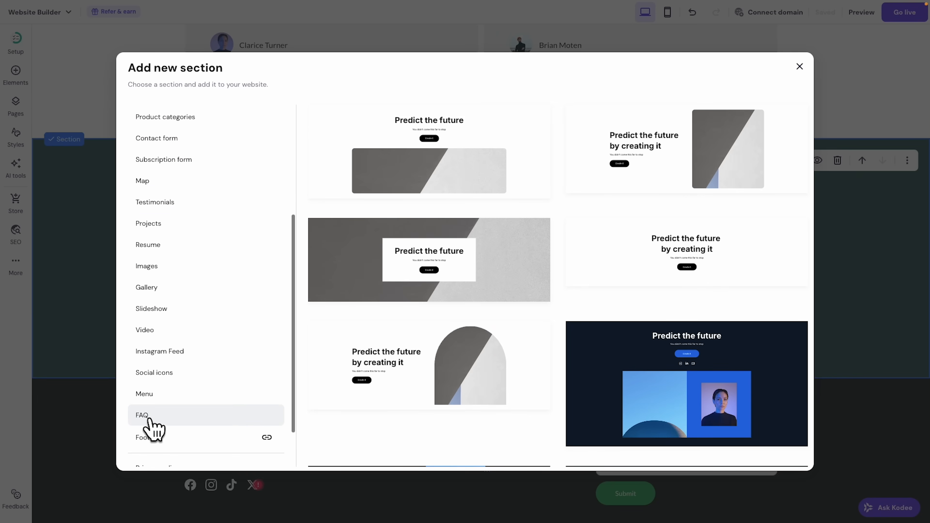
pyautogui.click(152, 419)
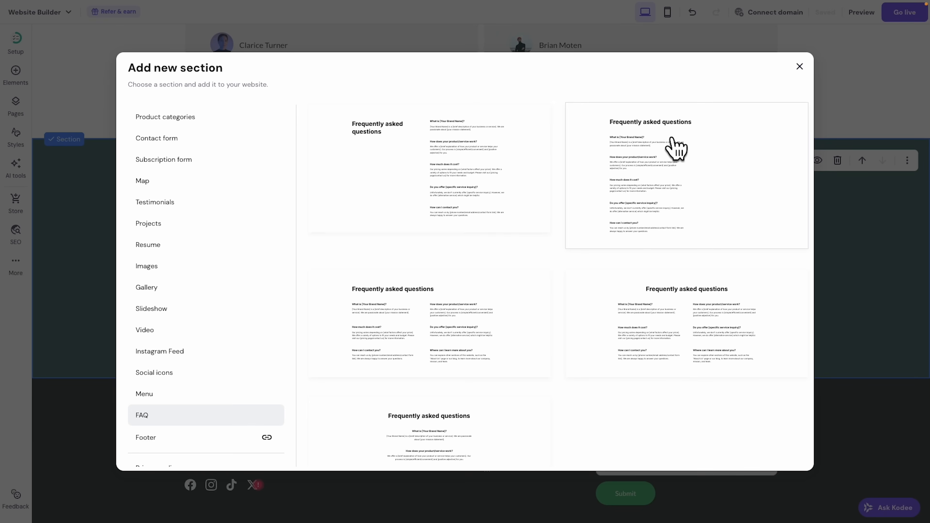
pyautogui.click(394, 153)
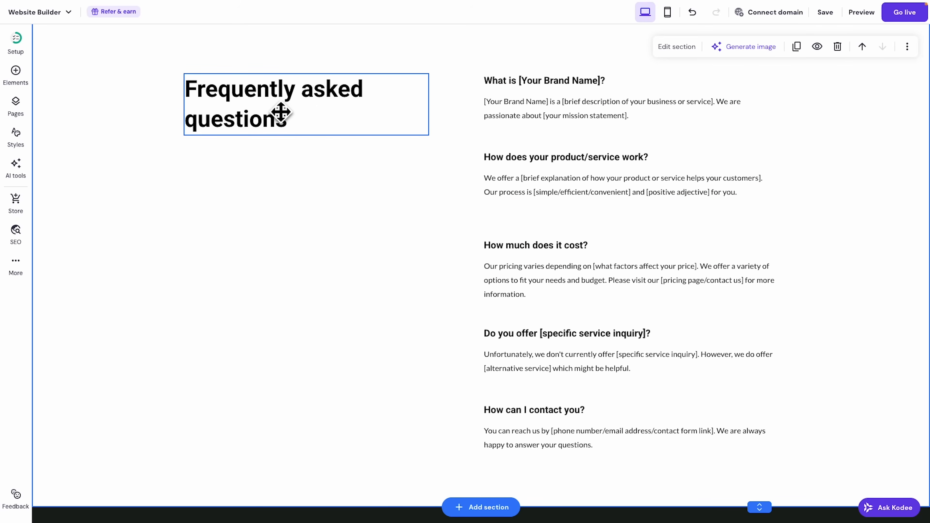
pyautogui.click(509, 90)
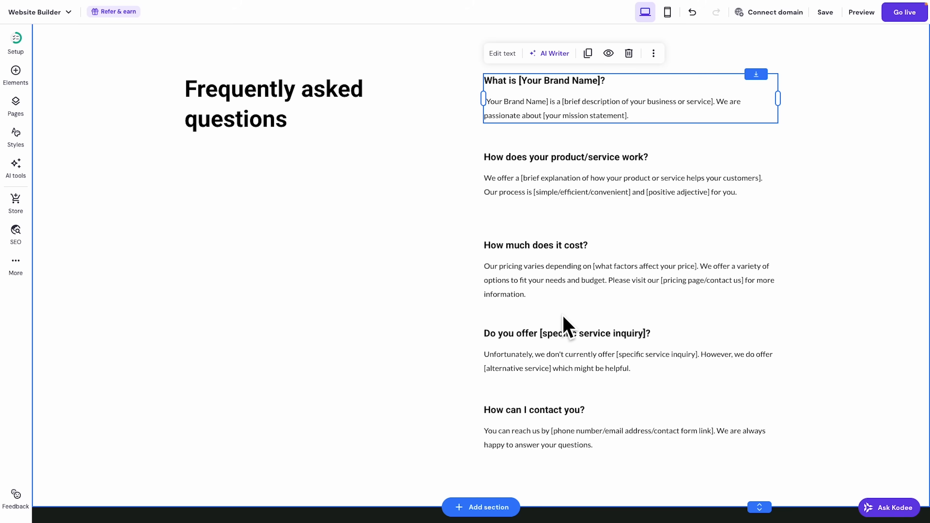
pyautogui.scroll(-1, 564, 316)
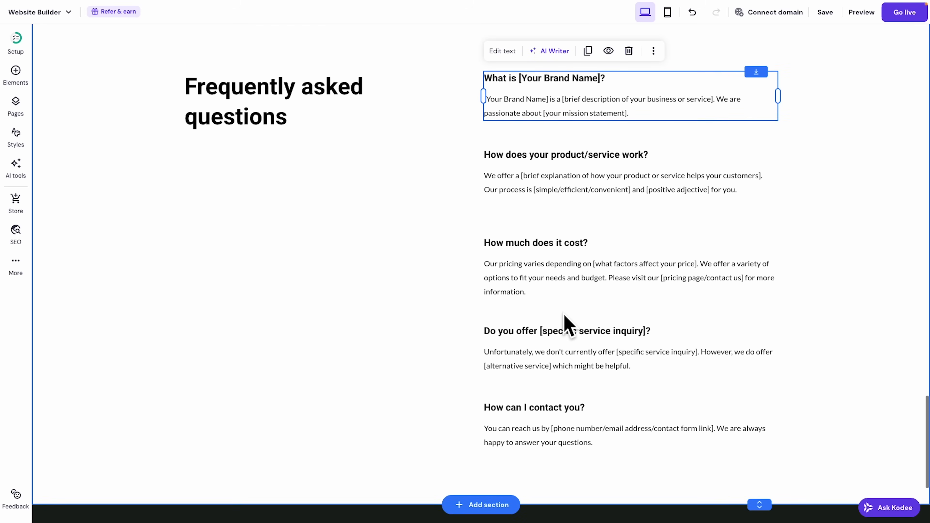
# Set the footer's section background colour to the site's dark green #1c4b42.
pyautogui.scroll(-5, 568, 316)
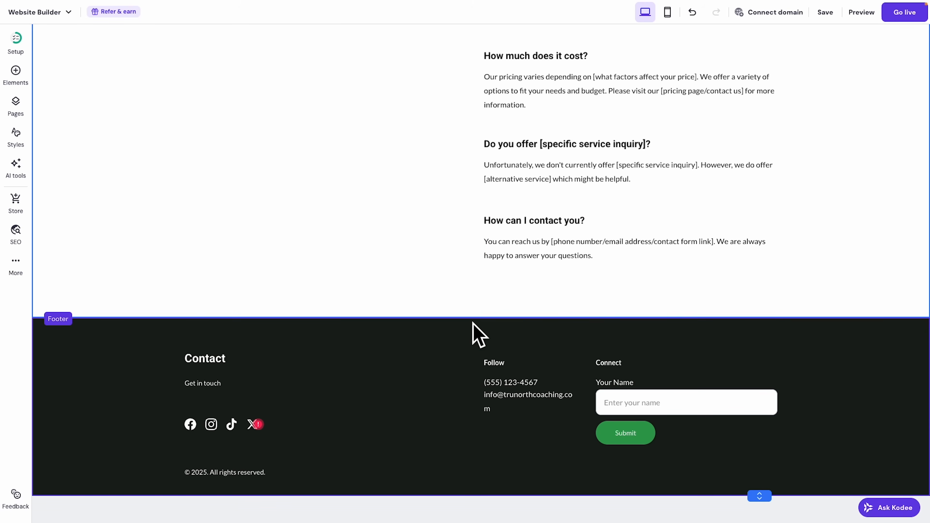
pyautogui.click(733, 339)
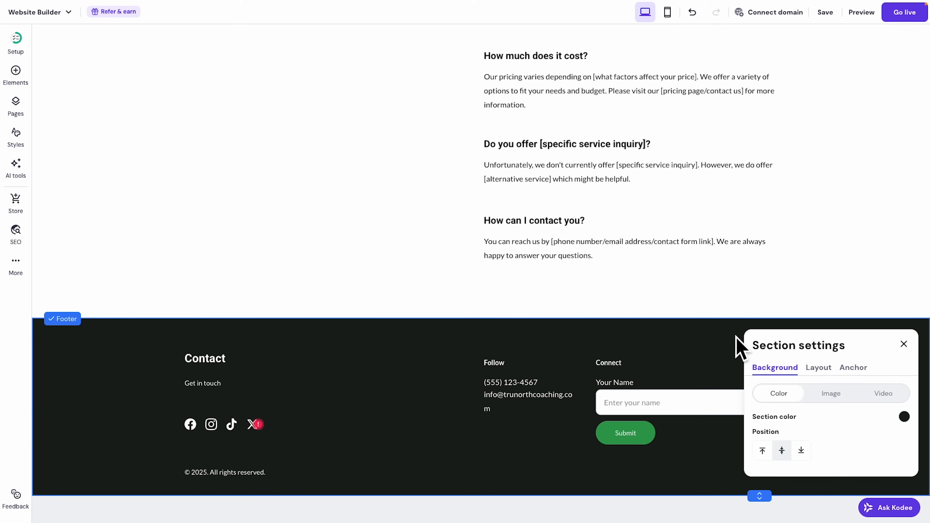
pyautogui.click(904, 417)
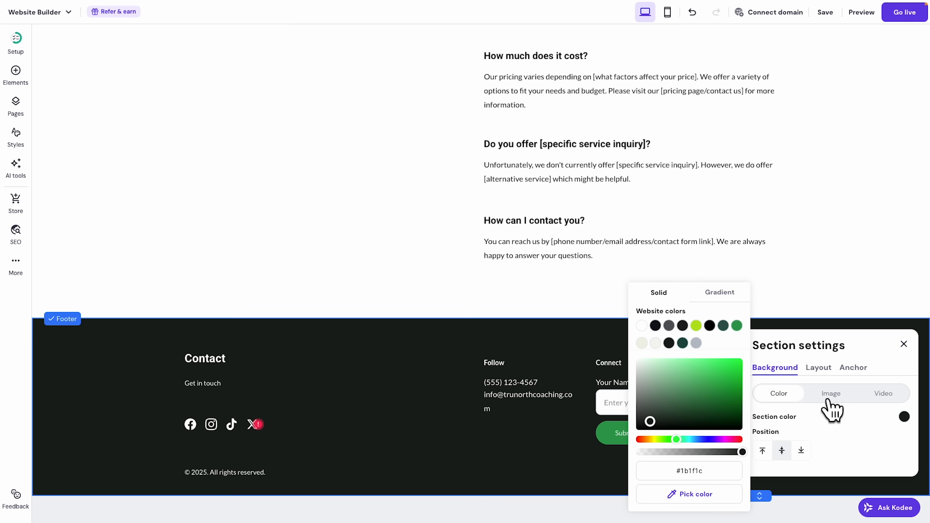
pyautogui.click(683, 343)
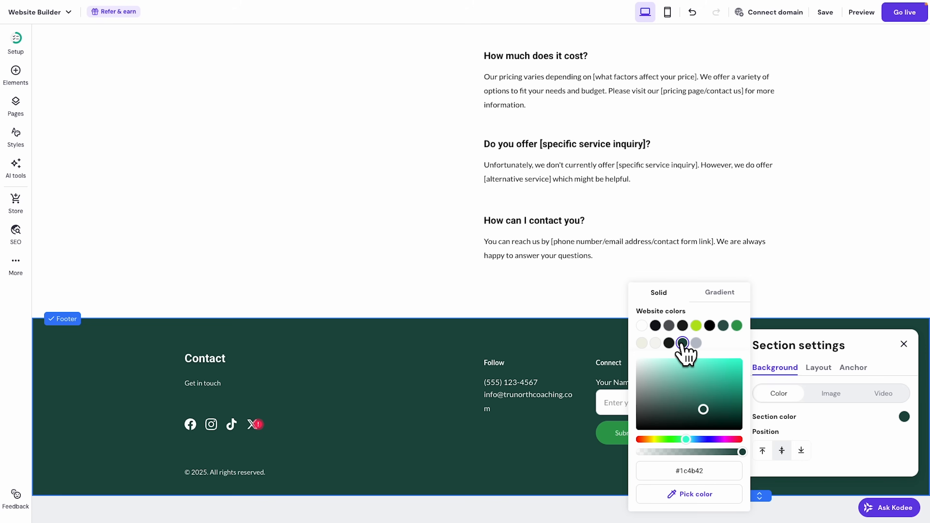
pyautogui.click(332, 240)
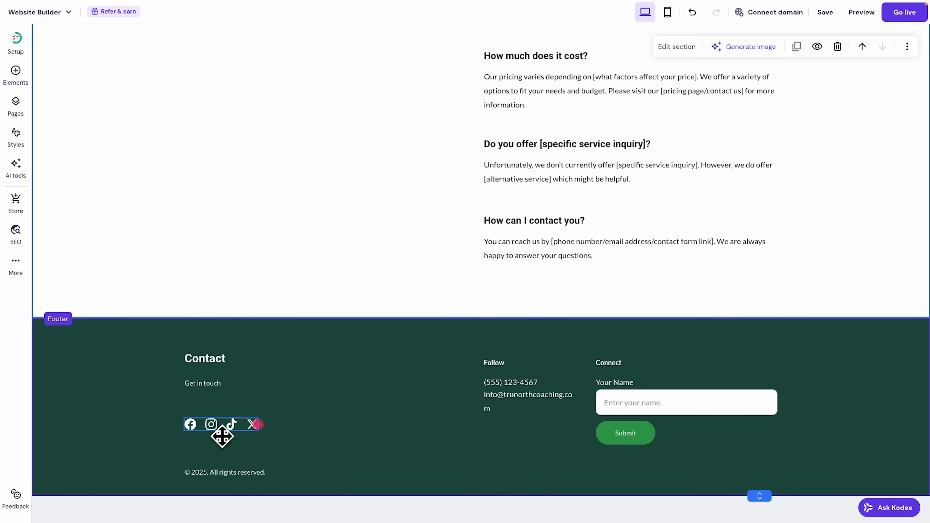
# Check the link settings of the footer's social icons.
pyautogui.click(223, 437)
pyautogui.click(215, 398)
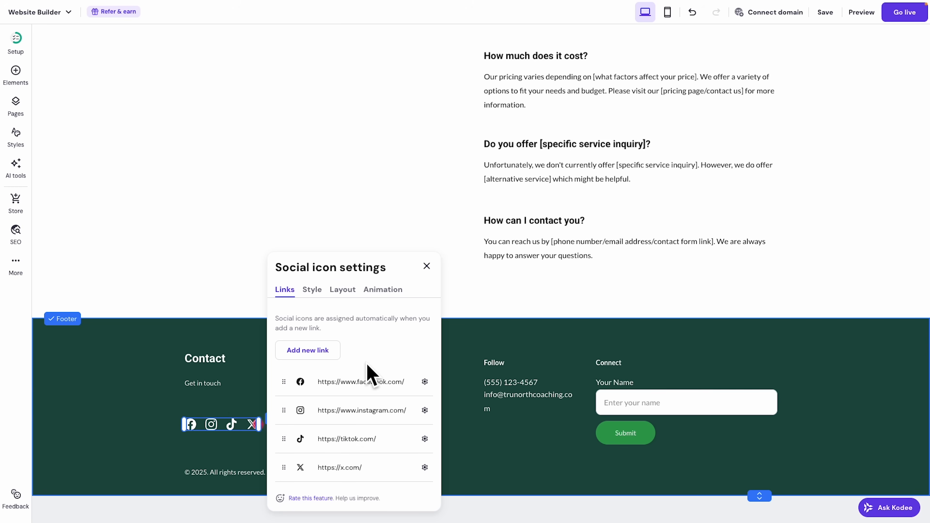
pyautogui.click(427, 266)
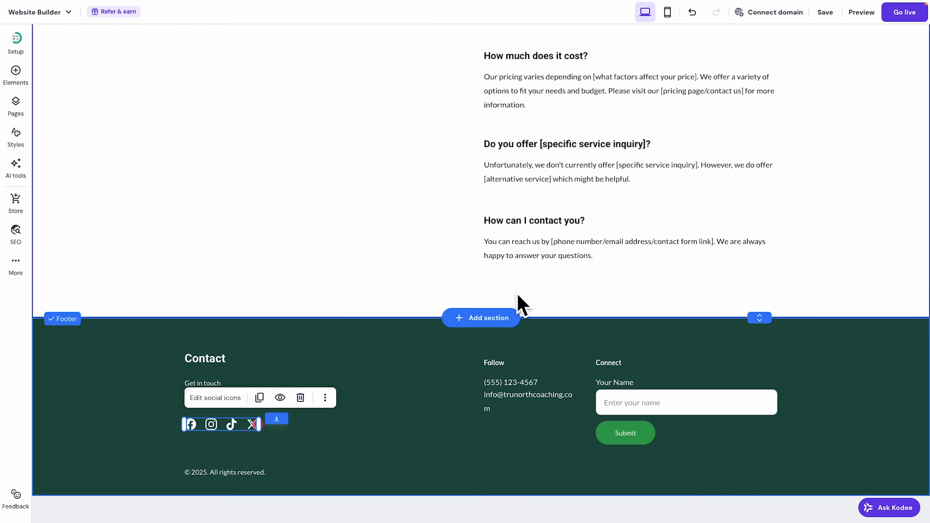
pyautogui.scroll(15, 518, 300)
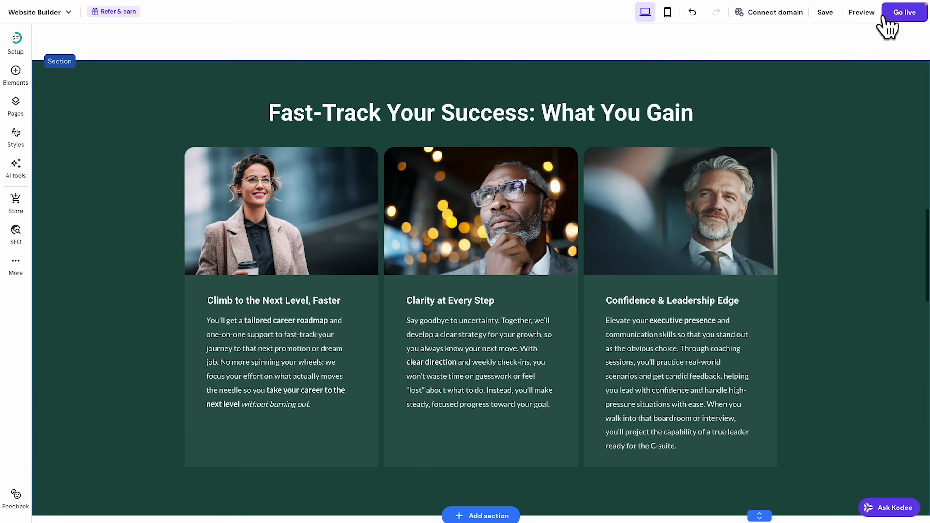
# Preview the site and scroll through the desktop version.
pyautogui.click(863, 15)
pyautogui.scroll(-15, 782, 185)
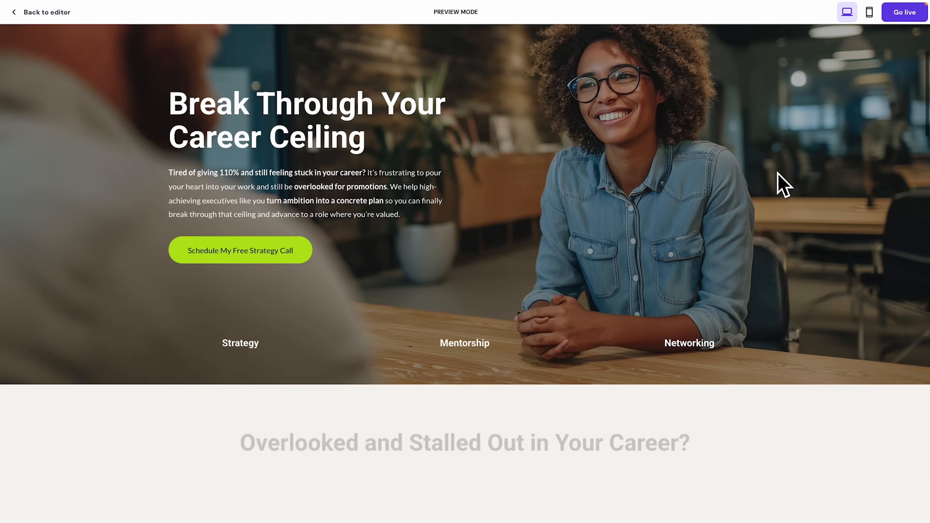
pyautogui.scroll(-8, 782, 185)
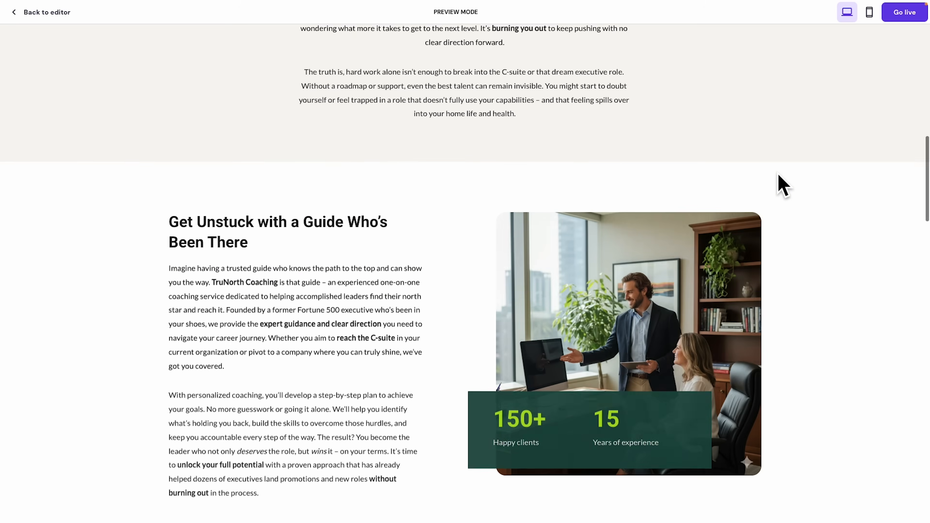
pyautogui.scroll(-10, 782, 185)
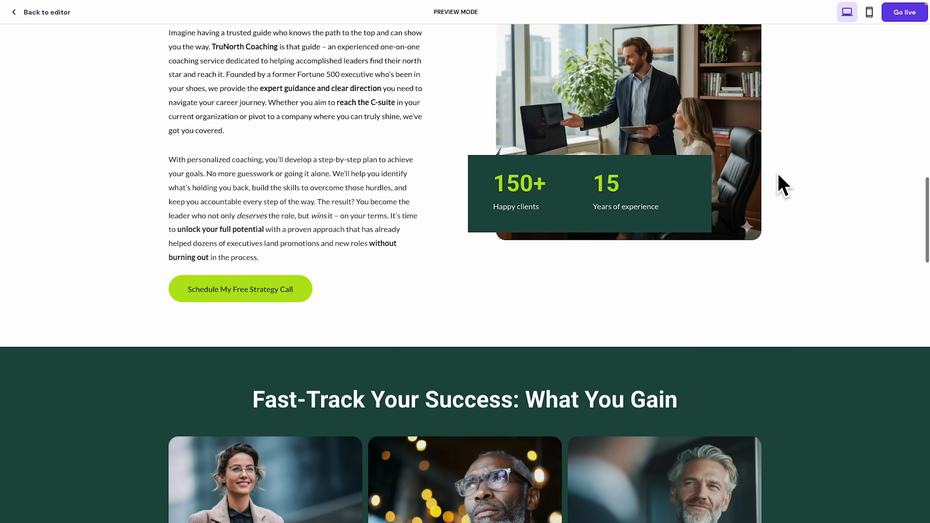
pyautogui.scroll(-10, 782, 185)
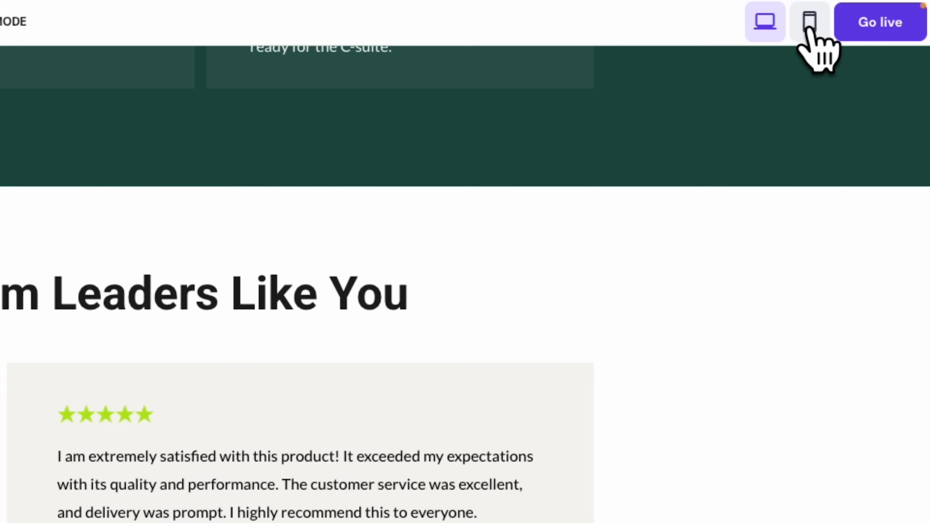
# Switch the preview to the phone layout, scroll back up, and return to the editor.
pyautogui.click(811, 23)
pyautogui.scroll(1, 486, 225)
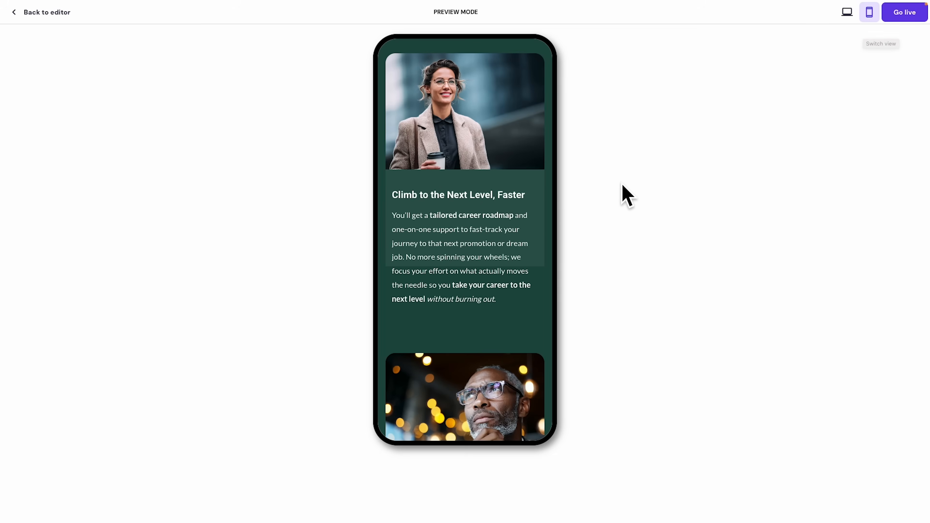
pyautogui.scroll(15, 486, 224)
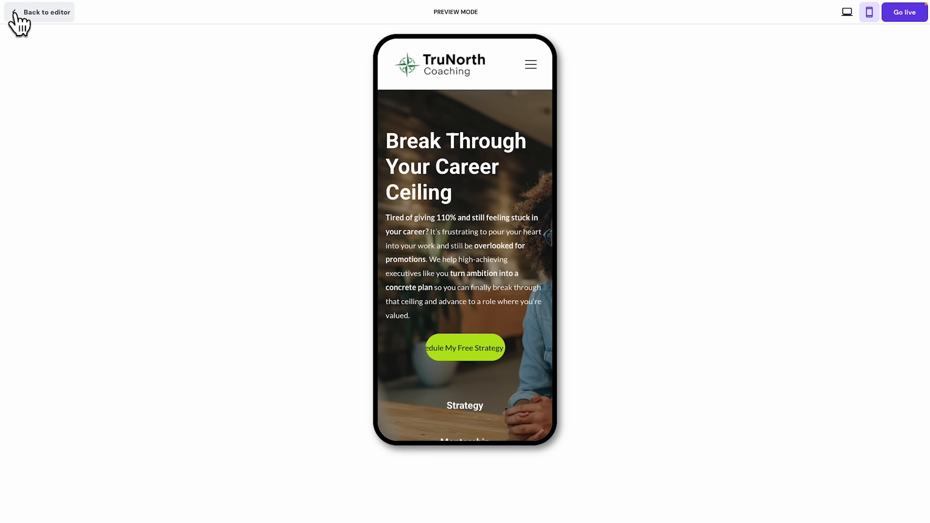
pyautogui.click(37, 14)
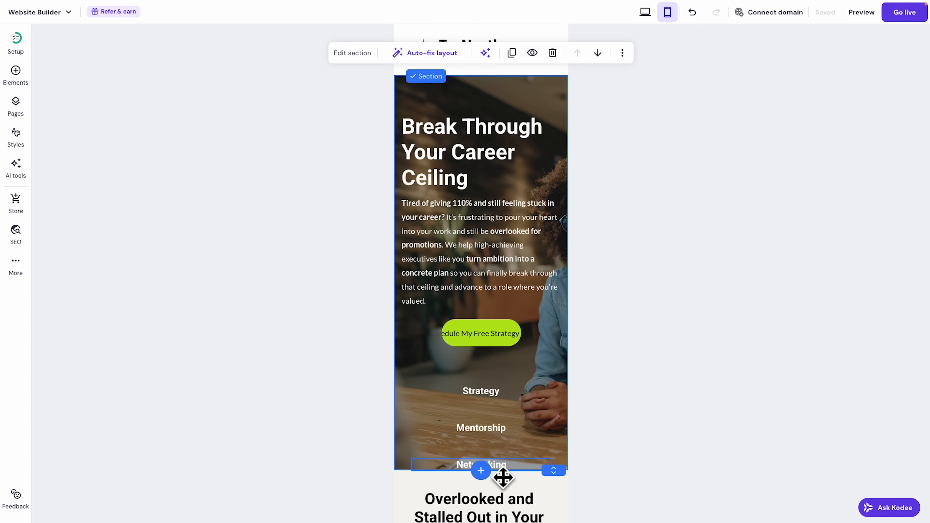
# Set the hero's Strategy, Mentorship and Networking labels to Hidden on Mobile in their visibility options.
pyautogui.scroll(-2, 500, 403)
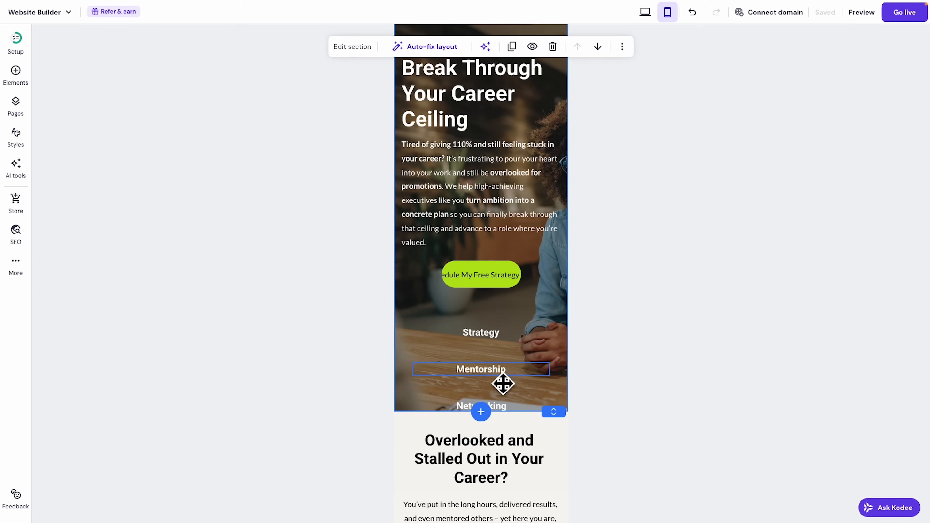
pyautogui.click(501, 343)
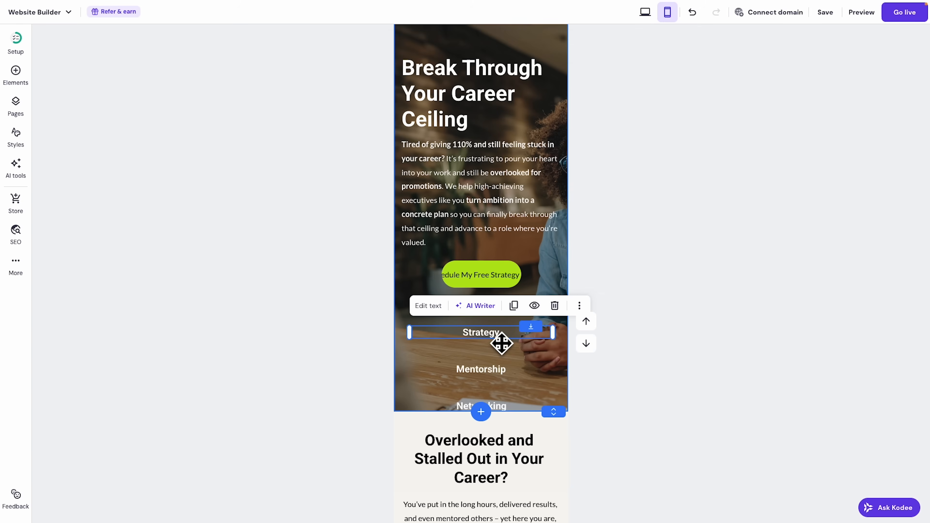
pyautogui.click(534, 306)
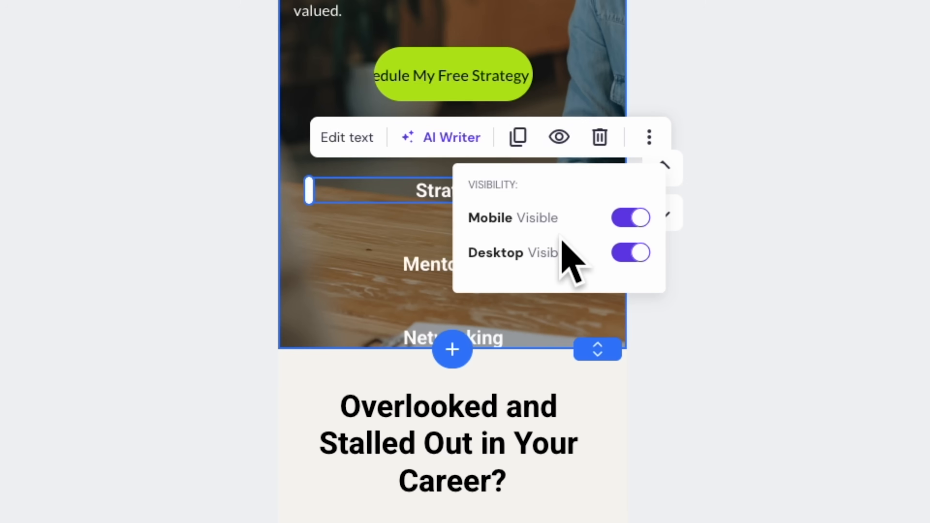
pyautogui.click(630, 218)
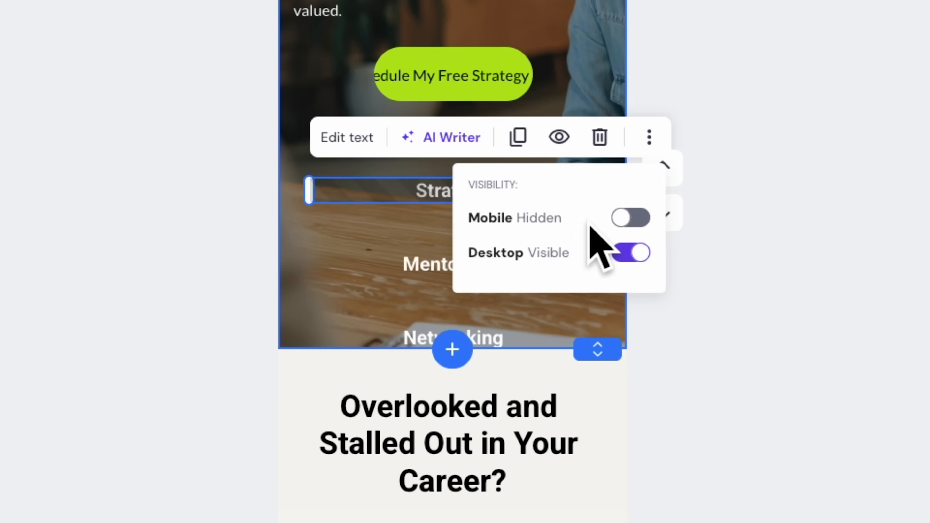
pyautogui.click(425, 259)
pyautogui.click(566, 211)
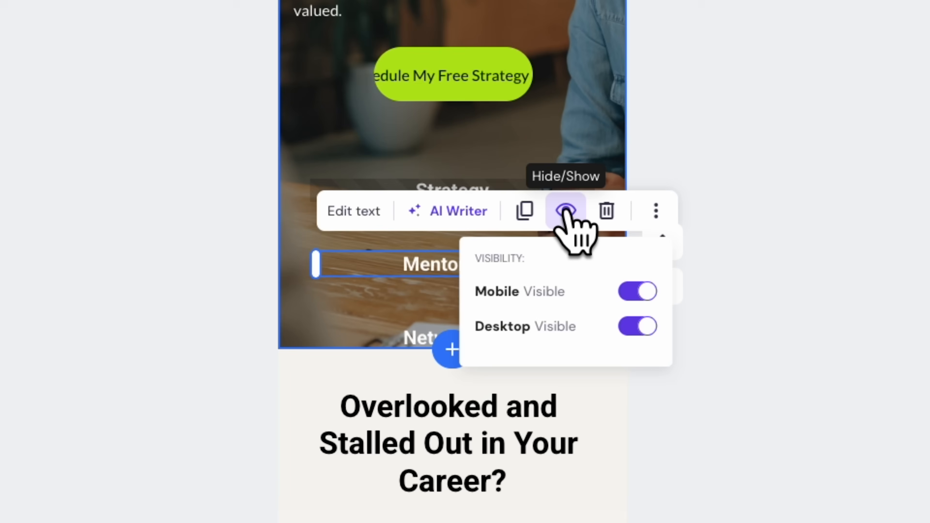
pyautogui.click(630, 291)
pyautogui.click(414, 331)
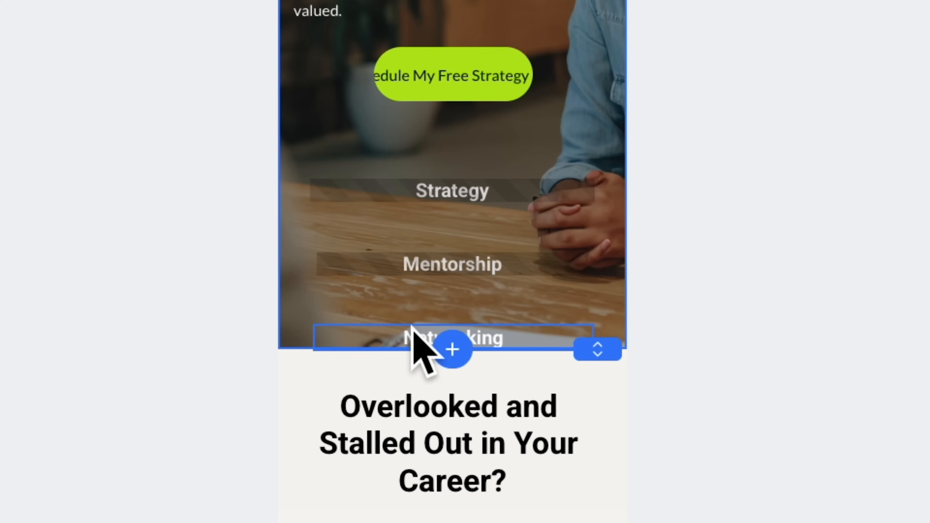
pyautogui.click(564, 284)
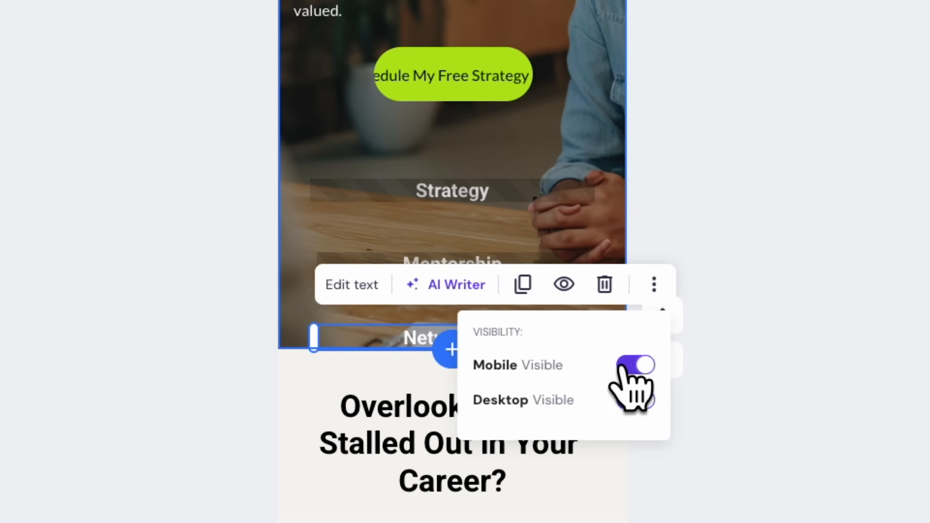
pyautogui.click(627, 365)
pyautogui.click(852, 353)
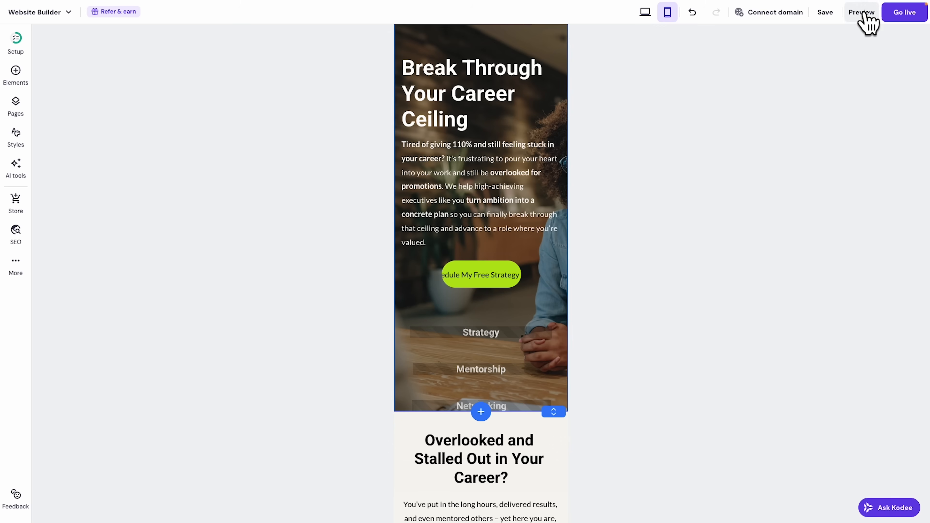
# After a quick mobile preview, stack the Strategy, Mentorship and Networking labels at the hero's top edge.
pyautogui.click(862, 12)
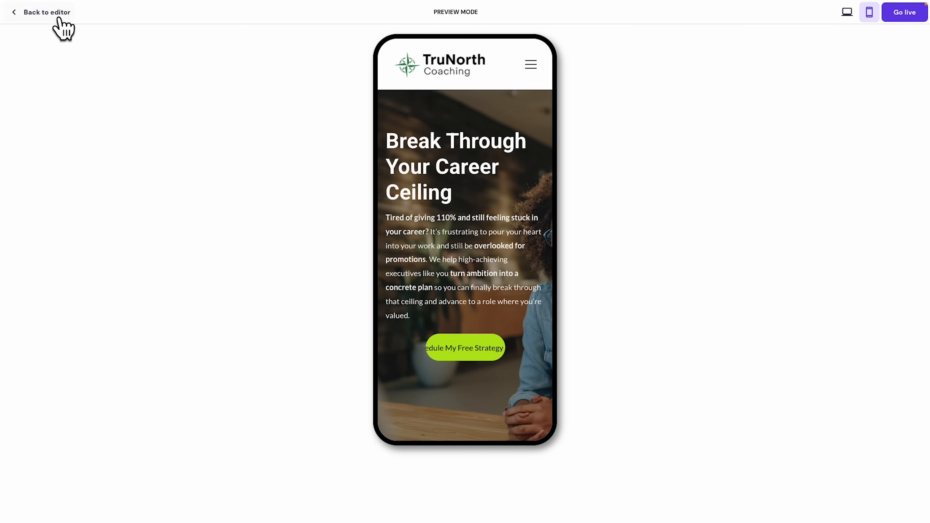
pyautogui.click(90, 23)
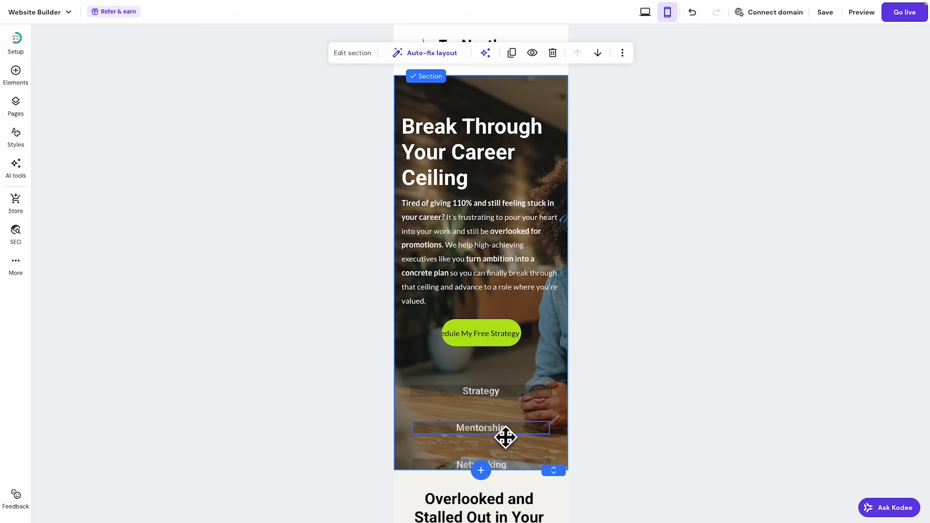
pyautogui.moveTo(513, 402); pyautogui.dragTo(504, 98)
pyautogui.moveTo(500, 438); pyautogui.dragTo(494, 96)
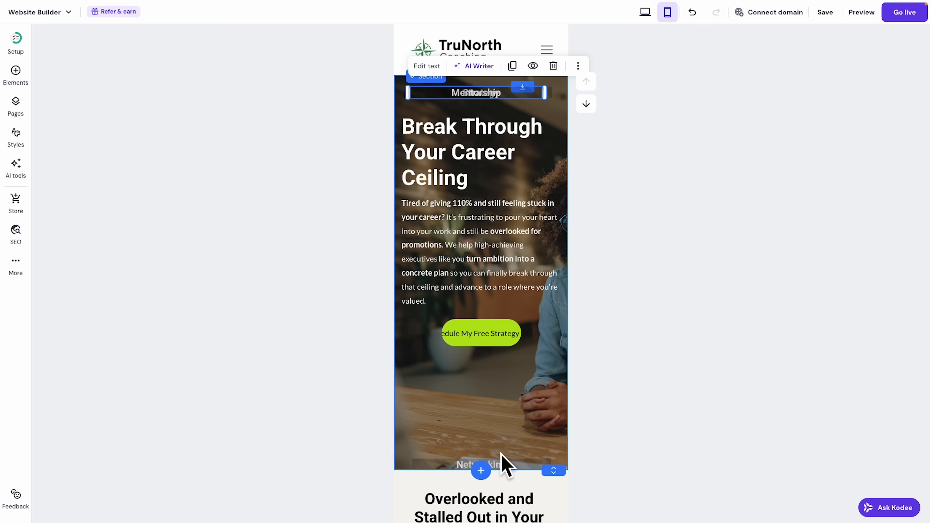
pyautogui.moveTo(509, 471); pyautogui.dragTo(507, 100)
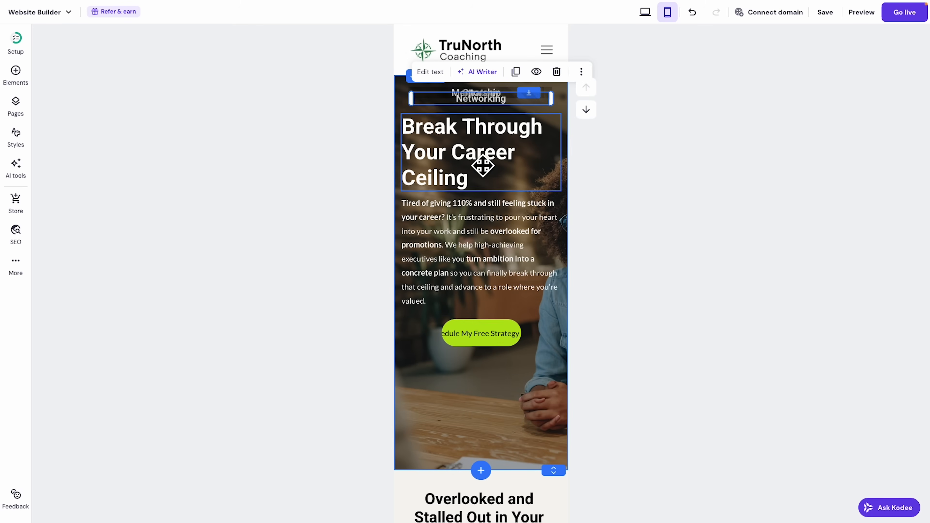
# Shrink the mobile Break Through Your Career Ceiling heading to size 32 and readjust the hero's height.
pyautogui.click(472, 161)
pyautogui.click(421, 93)
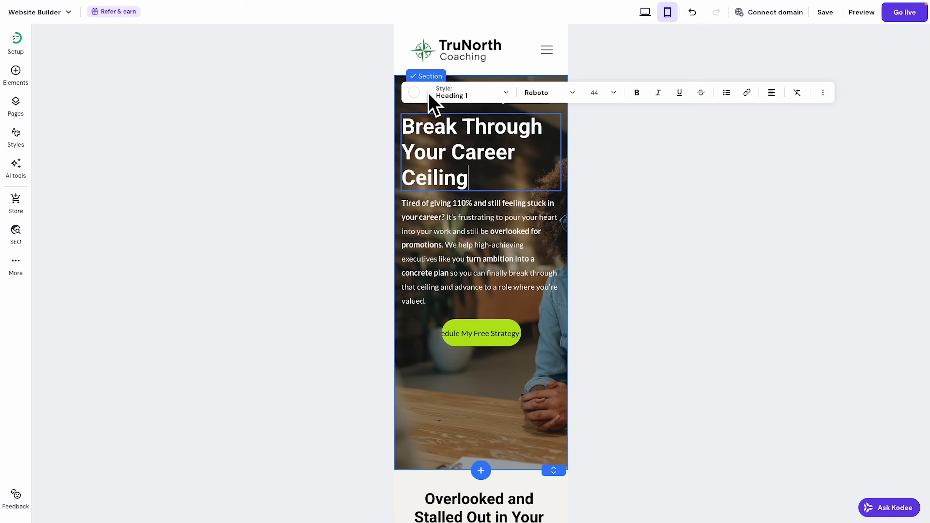
pyautogui.click(605, 92)
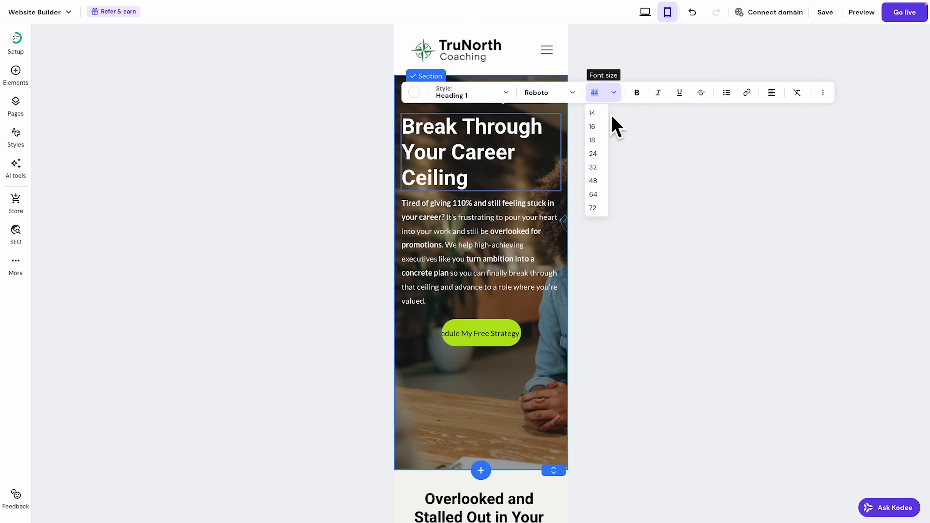
pyautogui.click(592, 167)
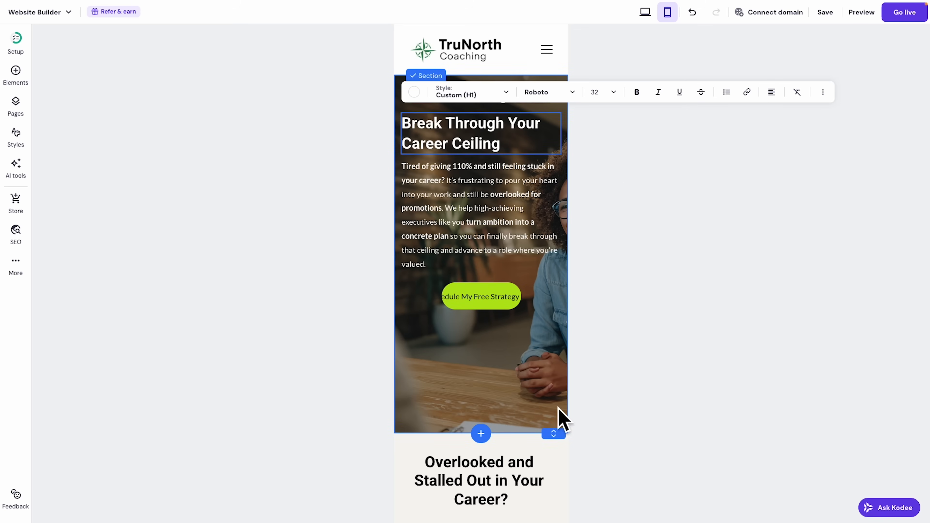
pyautogui.moveTo(555, 432); pyautogui.dragTo(560, 310)
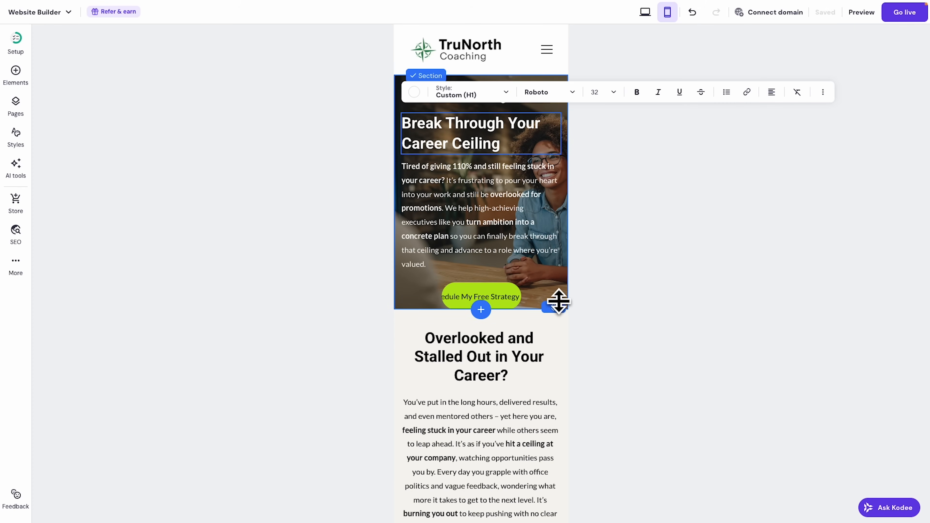
pyautogui.moveTo(558, 305); pyautogui.dragTo(577, 354)
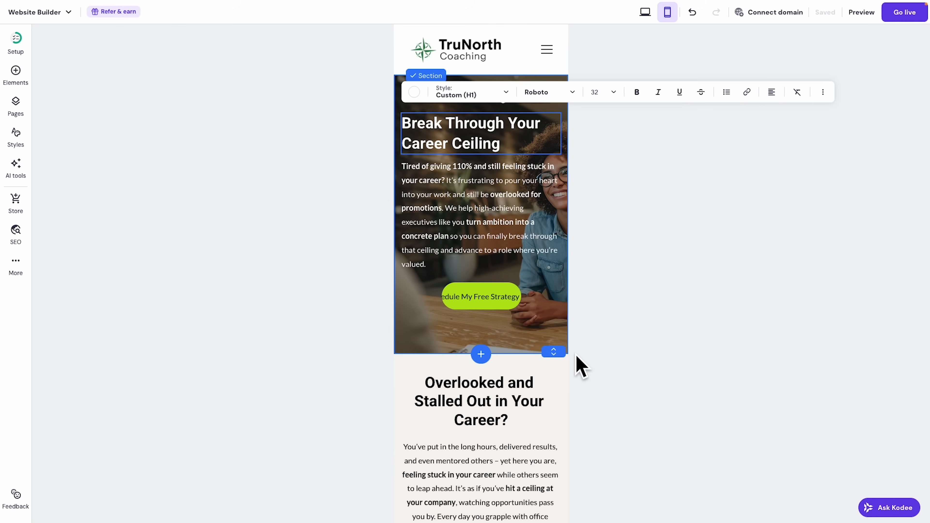
# Widen the hero button so its full Schedule My Free Strategy Call label shows, and lower the paragraph.
pyautogui.click(495, 303)
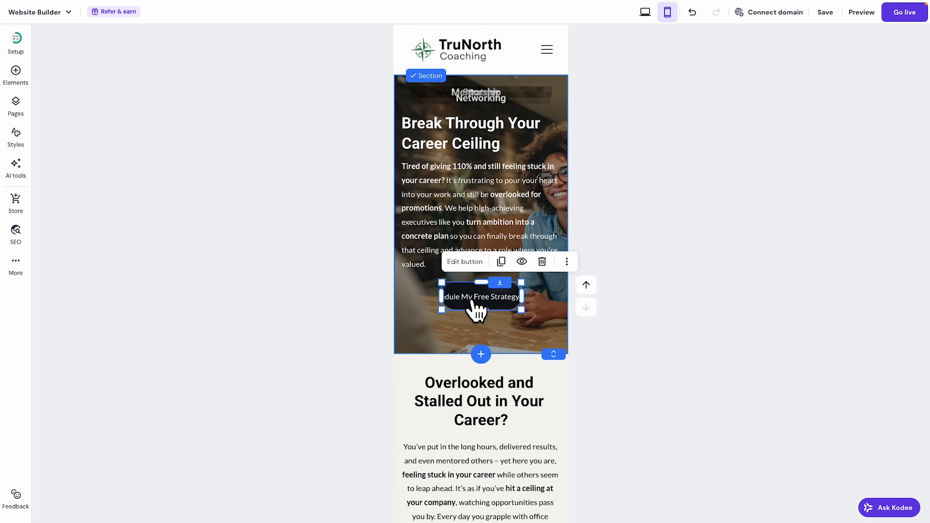
pyautogui.moveTo(551, 303); pyautogui.dragTo(485, 325)
pyautogui.click(530, 302)
pyautogui.moveTo(490, 248); pyautogui.dragTo(511, 277)
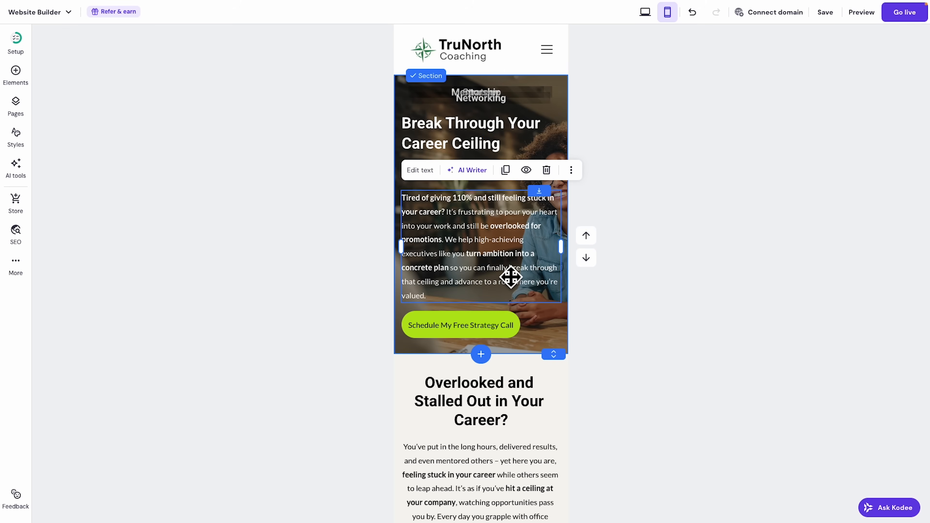
# Set the mobile hero paragraph to font size 14 and reposition the headline, paragraph and hero height.
pyautogui.click(433, 172)
pyautogui.click(615, 170)
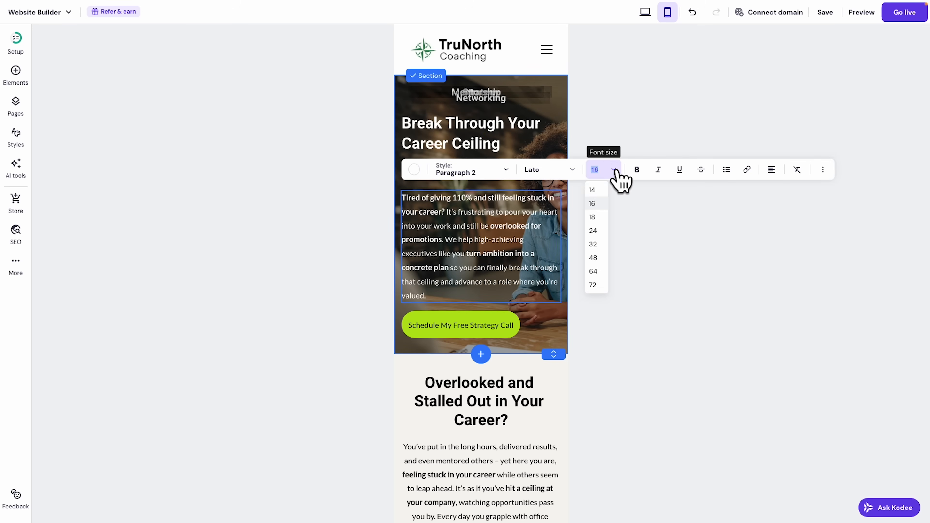
pyautogui.click(600, 190)
pyautogui.moveTo(504, 136)
pyautogui.mouseDown()
pyautogui.moveTo(504, 151)
pyautogui.moveTo(500, 129)
pyautogui.mouseUp()
pyautogui.moveTo(511, 220)
pyautogui.mouseDown()
pyautogui.moveTo(501, 201)
pyautogui.moveTo(504, 218)
pyautogui.mouseUp()
pyautogui.moveTo(557, 306); pyautogui.dragTo(556, 332)
pyautogui.click(500, 304)
pyautogui.moveTo(488, 217); pyautogui.dragTo(482, 248)
# Narrow the hero headline so it wraps onto three lines, lower it, and check it in preview.
pyautogui.click(471, 155)
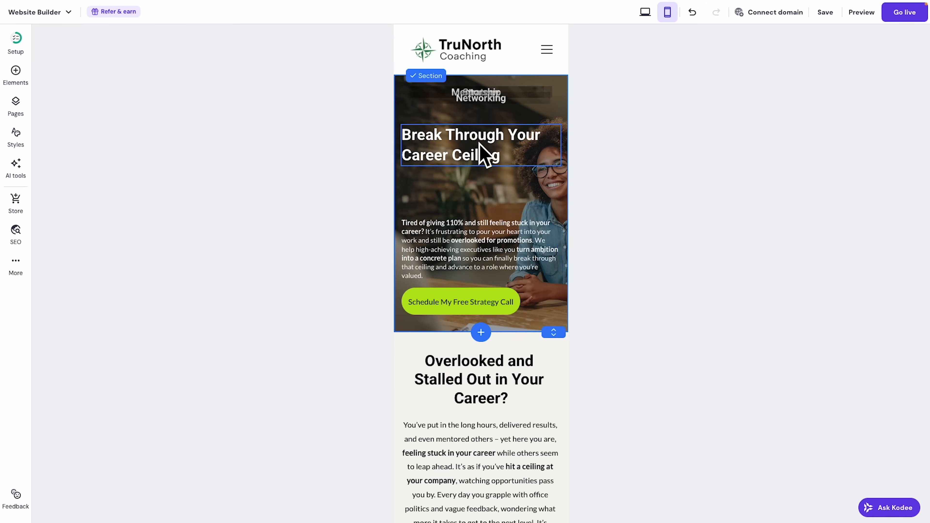
pyautogui.moveTo(561, 157); pyautogui.dragTo(535, 157)
pyautogui.moveTo(479, 130); pyautogui.dragTo(472, 157)
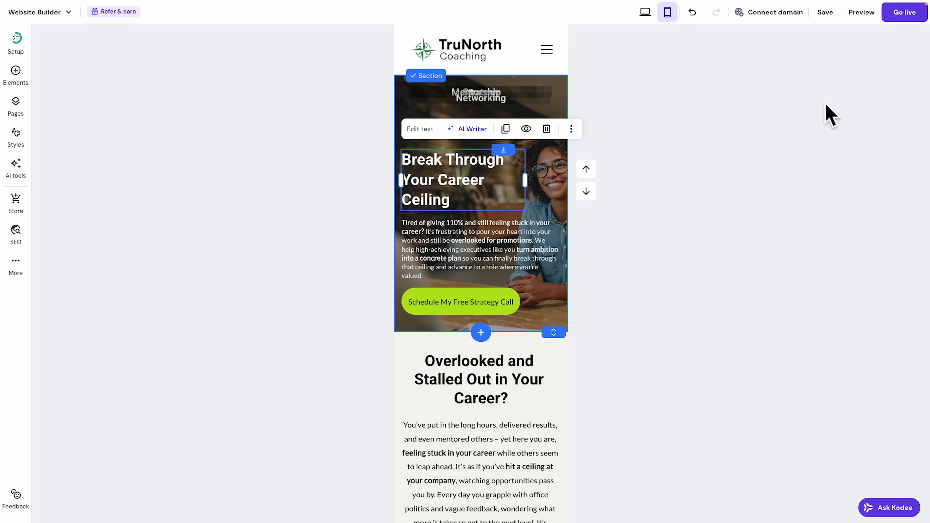
pyautogui.click(864, 14)
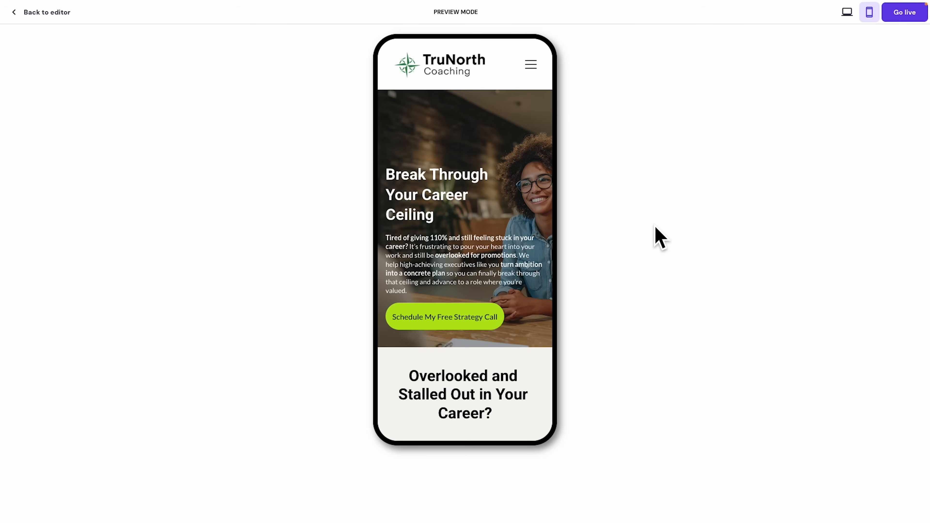
pyautogui.click(36, 15)
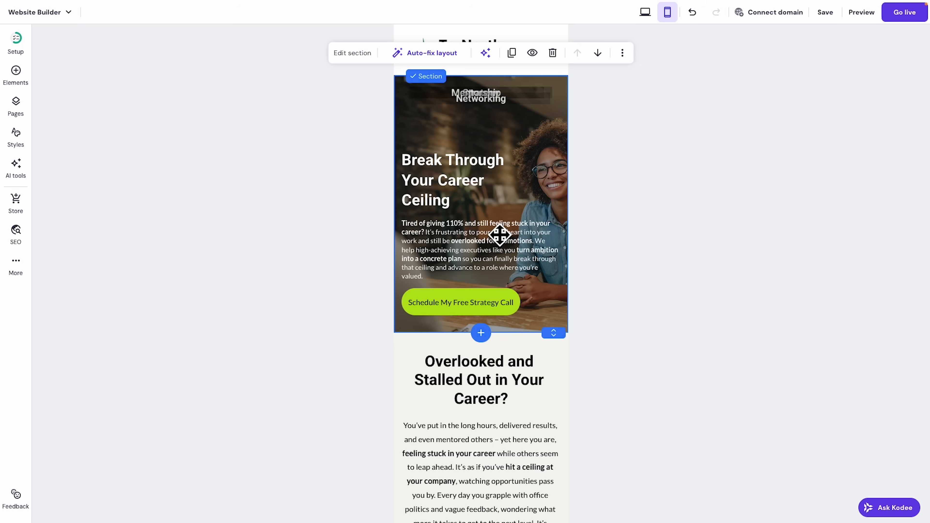
# Make the mobile stats section taller, move the button and green stats box down, and widen the box slightly.
pyautogui.scroll(-5, 517, 233)
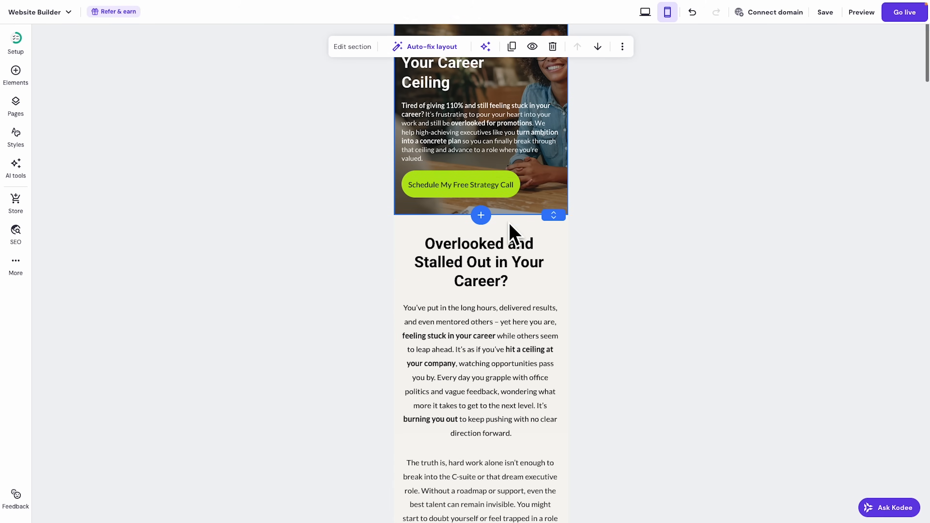
pyautogui.scroll(-10, 509, 225)
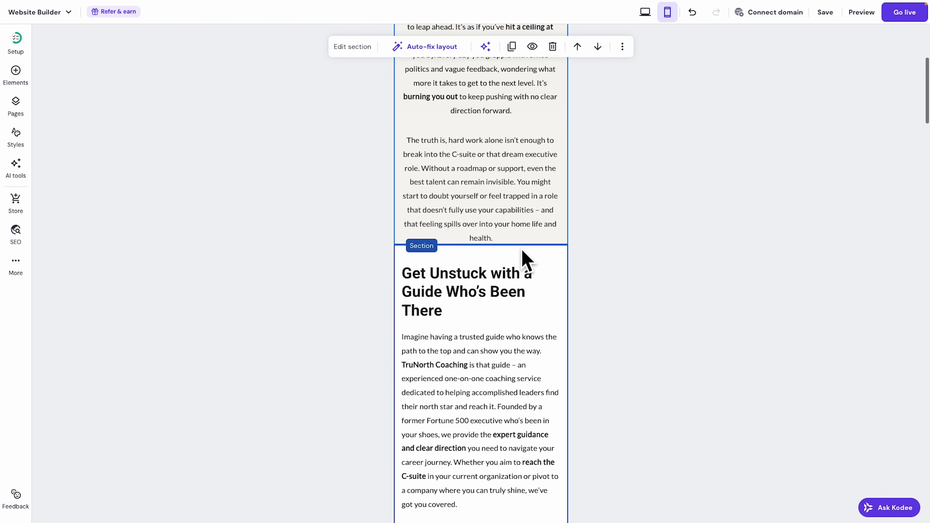
pyautogui.scroll(-10, 522, 251)
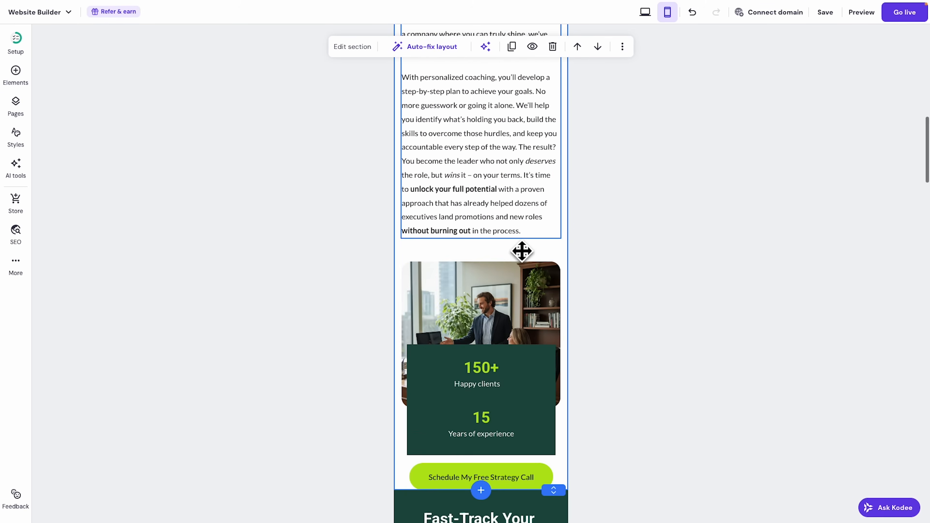
pyautogui.scroll(-1, 522, 252)
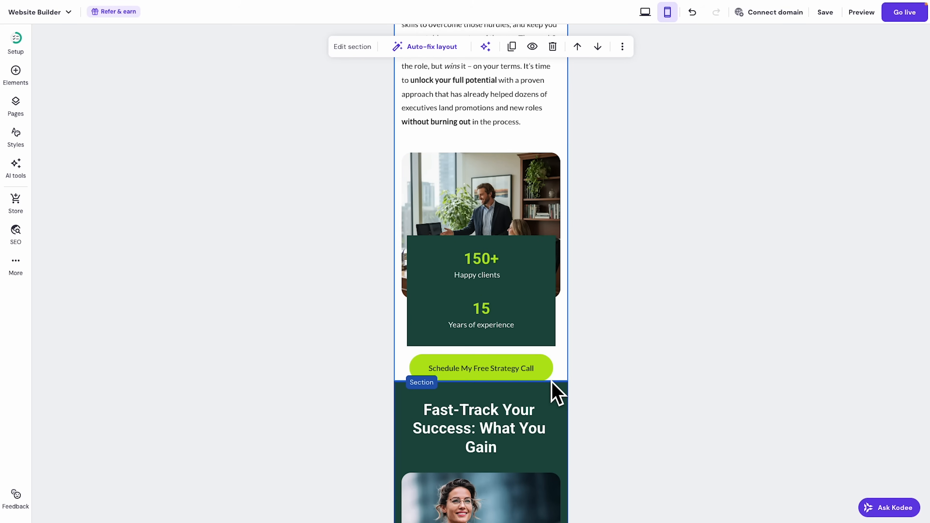
pyautogui.moveTo(550, 381); pyautogui.dragTo(554, 494)
pyautogui.moveTo(531, 374); pyautogui.dragTo(526, 466)
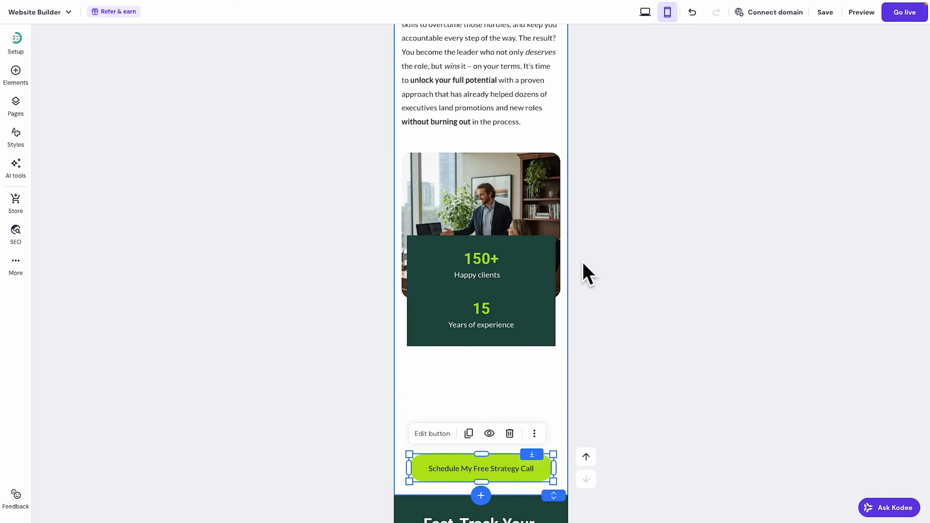
pyautogui.moveTo(539, 254); pyautogui.dragTo(537, 310)
pyautogui.moveTo(562, 355); pyautogui.dragTo(569, 355)
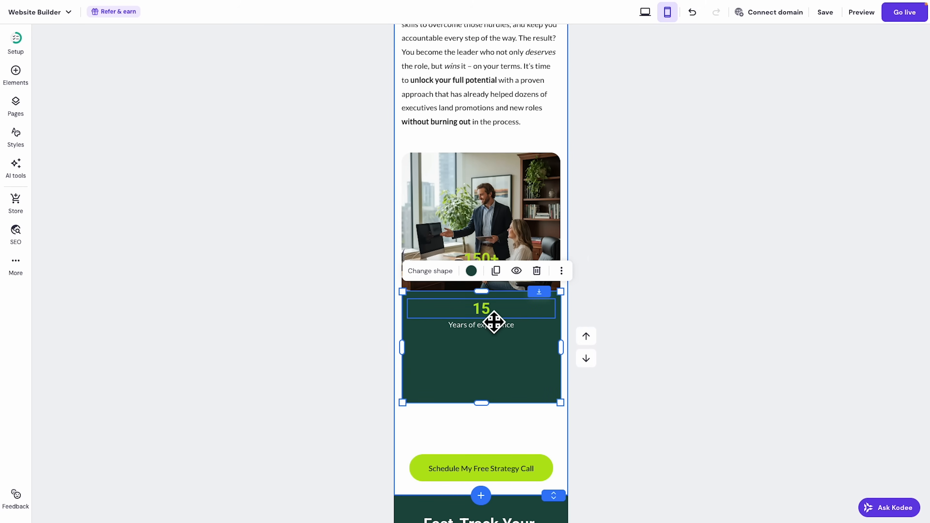
# Place Happy clients and 150+ inside the green box, raise the button beneath it, and trim the section.
pyautogui.moveTo(502, 287); pyautogui.dragTo(504, 347)
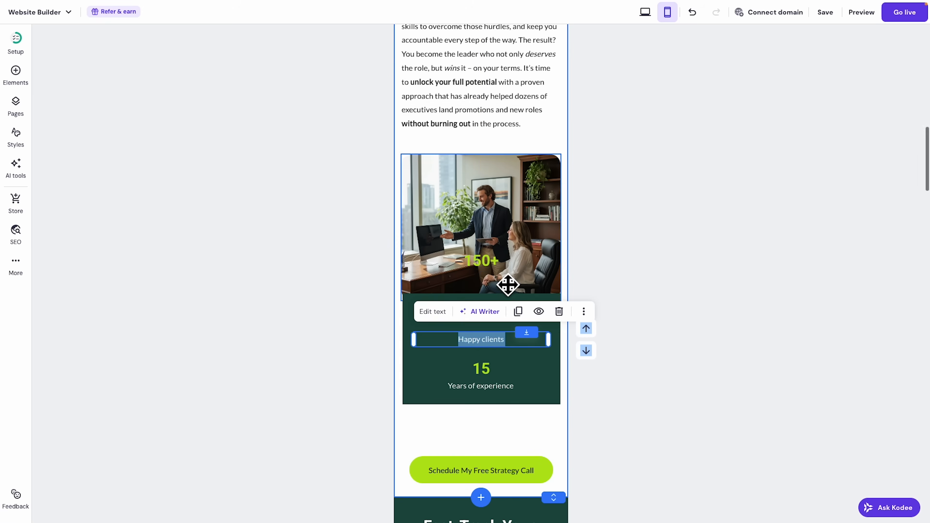
pyautogui.moveTo(505, 270); pyautogui.dragTo(504, 329)
pyautogui.click(679, 315)
pyautogui.moveTo(531, 477); pyautogui.dragTo(529, 412)
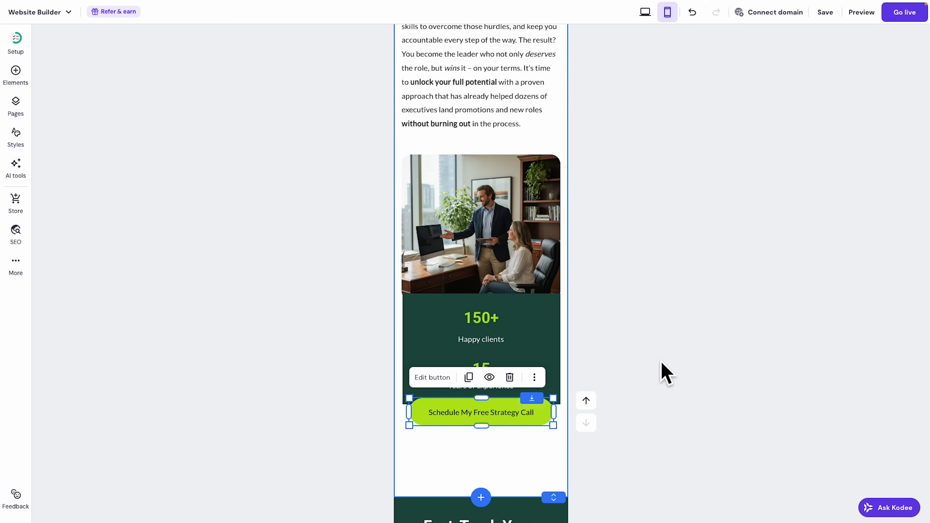
pyautogui.click(666, 372)
pyautogui.moveTo(554, 496); pyautogui.dragTo(556, 441)
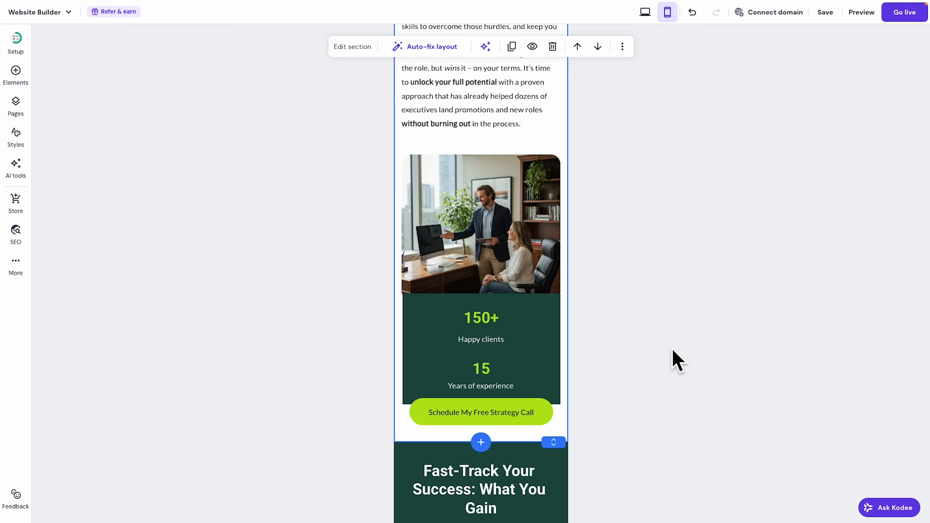
# Add extra space at the bottom of the dark Confidence & Leadership Edge section.
pyautogui.scroll(-10, 673, 350)
pyautogui.scroll(-12, 665, 351)
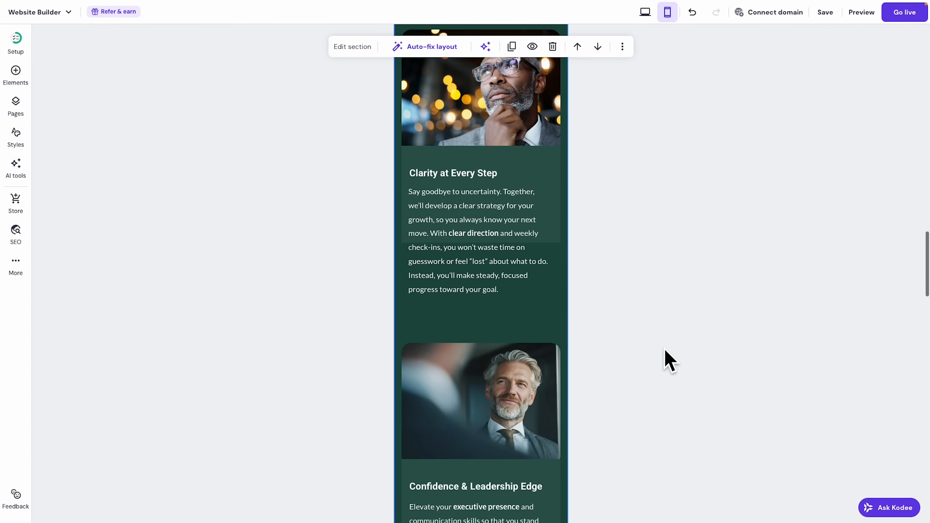
pyautogui.scroll(-9, 670, 361)
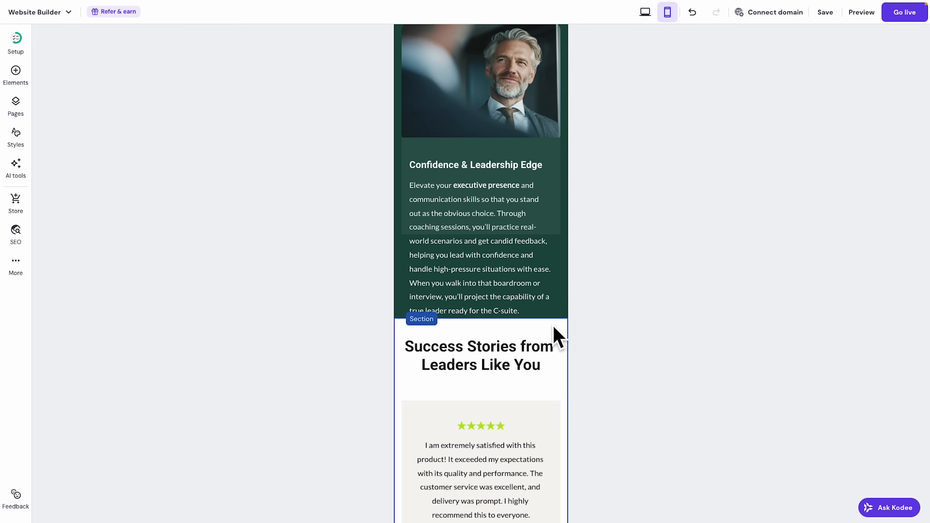
pyautogui.moveTo(553, 316)
pyautogui.mouseDown()
pyautogui.moveTo(554, 345)
pyautogui.moveTo(554, 333)
pyautogui.mouseUp()
# Move the Ready to Elevate heading, paragraph and Schedule button upward, then scroll back up.
pyautogui.scroll(-7, 644, 326)
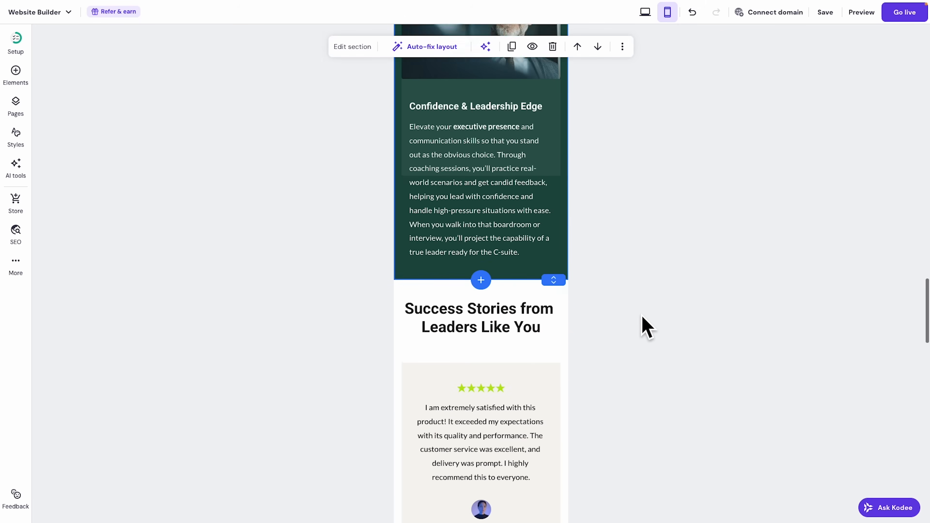
pyautogui.scroll(-10, 638, 325)
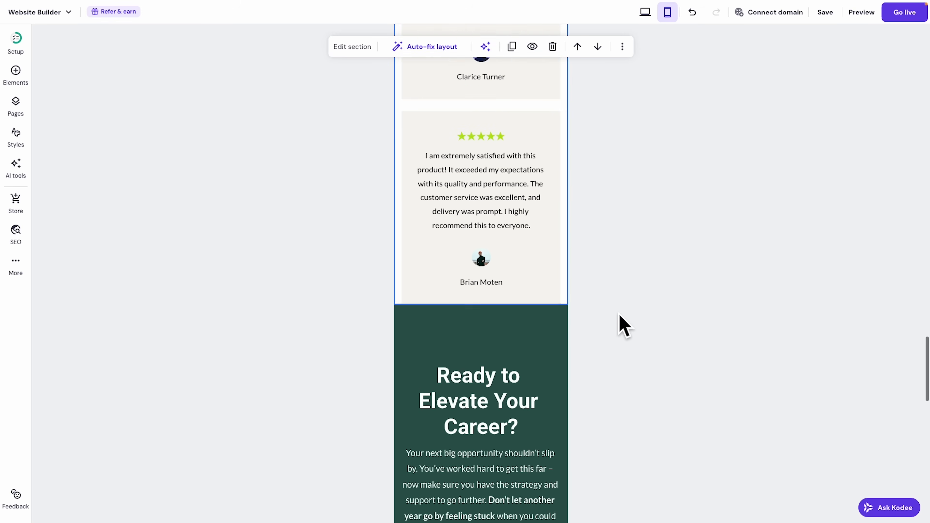
pyautogui.moveTo(508, 280); pyautogui.dragTo(499, 238)
pyautogui.moveTo(511, 359); pyautogui.dragTo(501, 320)
pyautogui.moveTo(501, 445); pyautogui.dragTo(502, 411)
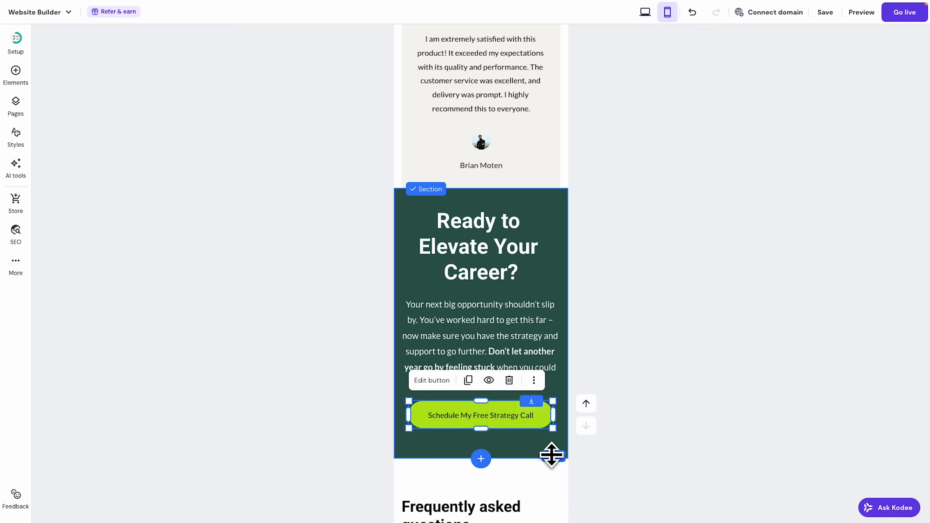
pyautogui.click(654, 431)
pyautogui.scroll(-8, 650, 422)
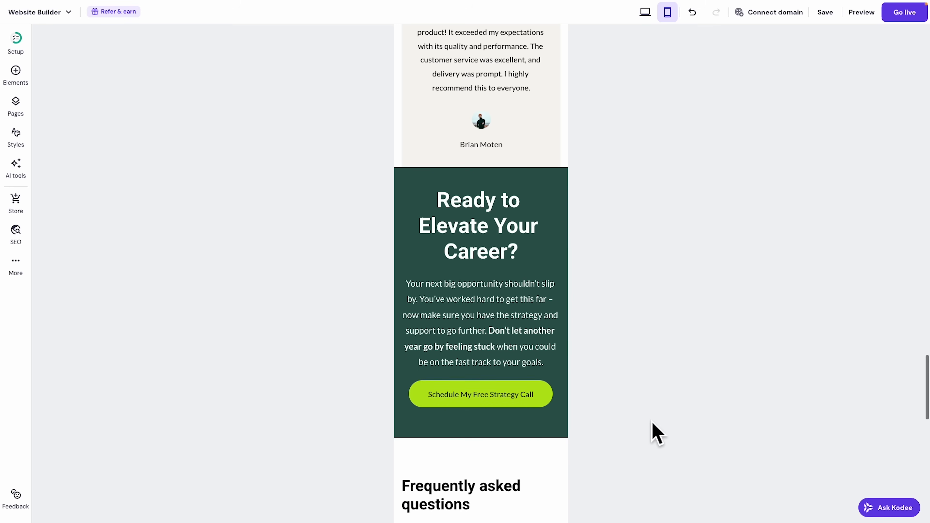
pyautogui.scroll(-15, 504, 316)
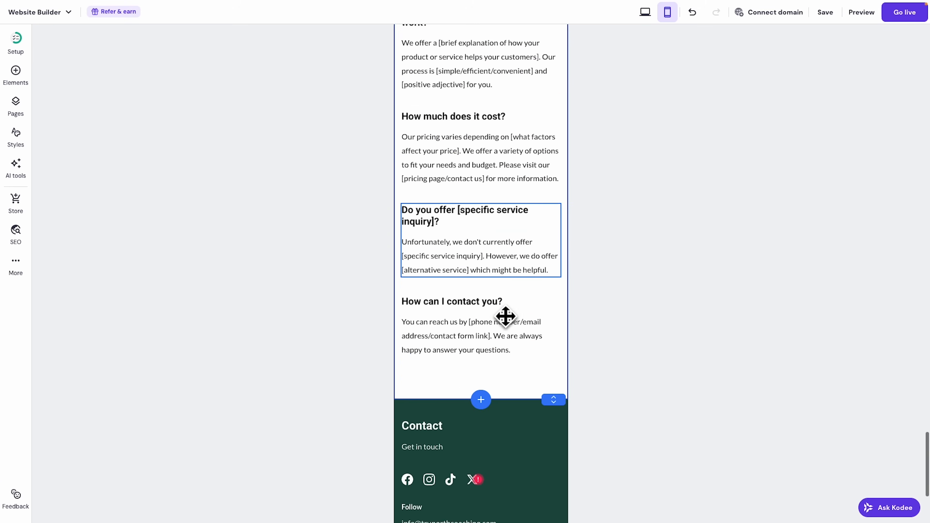
pyautogui.scroll(20, 508, 333)
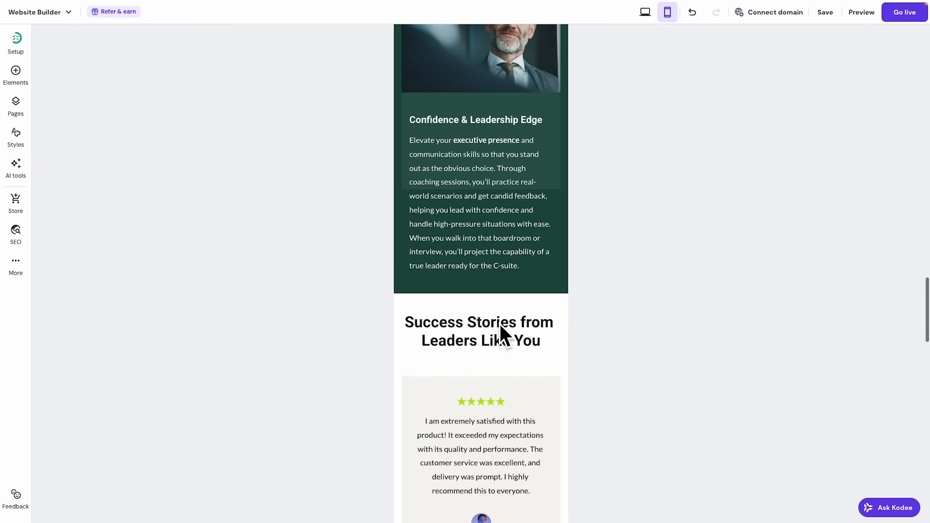
pyautogui.scroll(20, 501, 325)
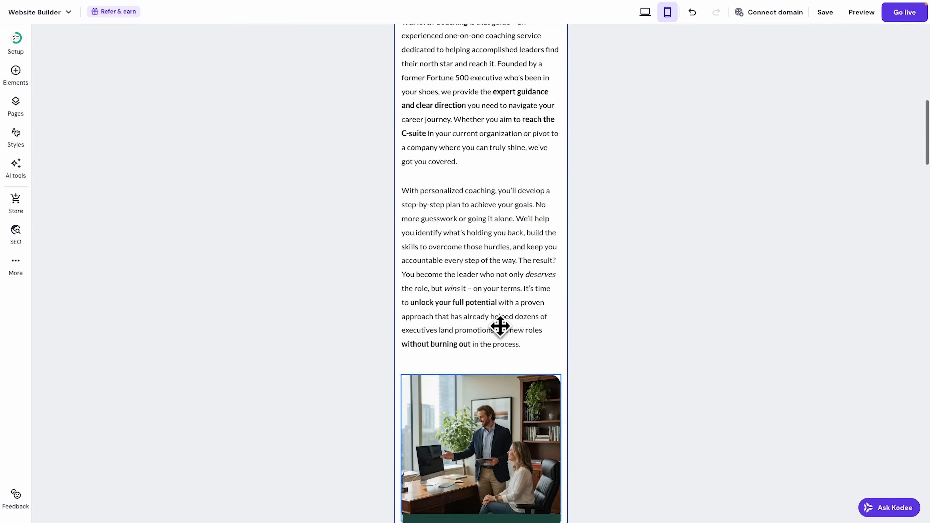
pyautogui.scroll(7, 500, 326)
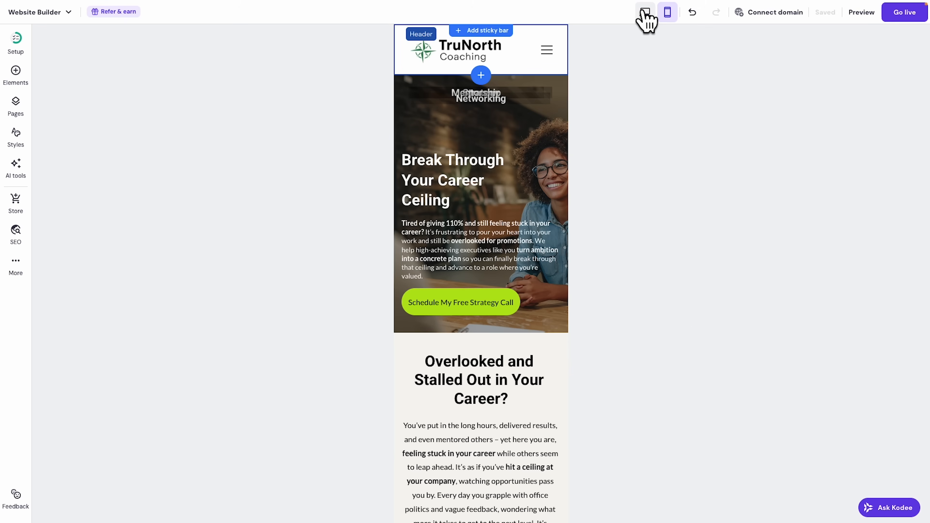
# Switch to desktop view and open the Services page with its Growth, Leadership and Strategy section.
pyautogui.click(645, 13)
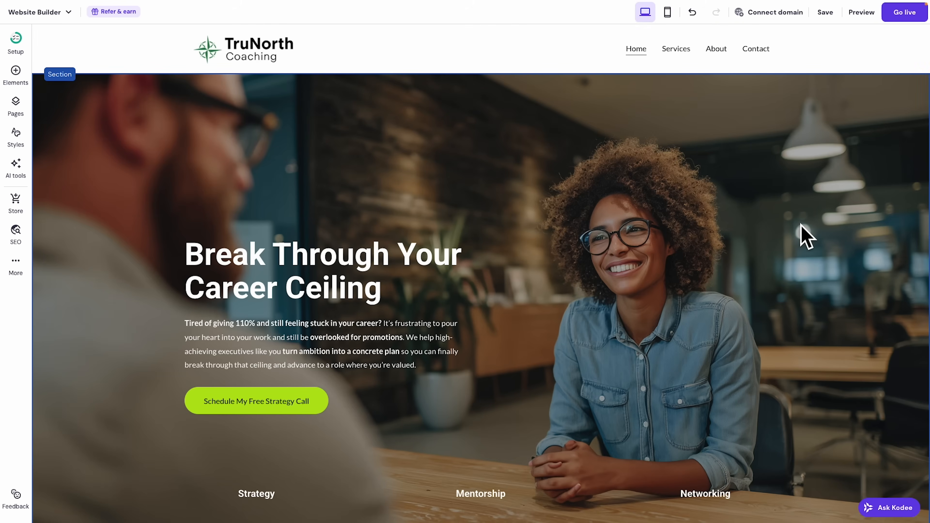
pyautogui.click(676, 50)
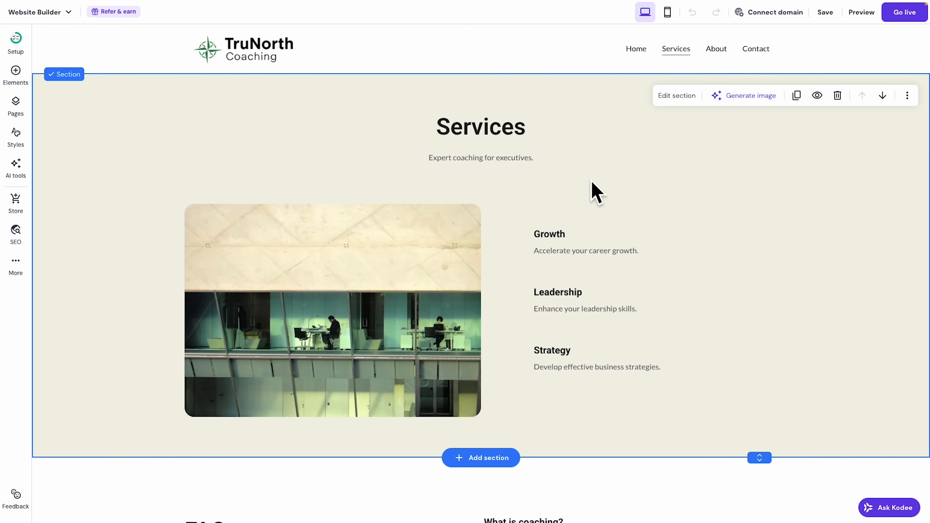
pyautogui.scroll(-4, 577, 413)
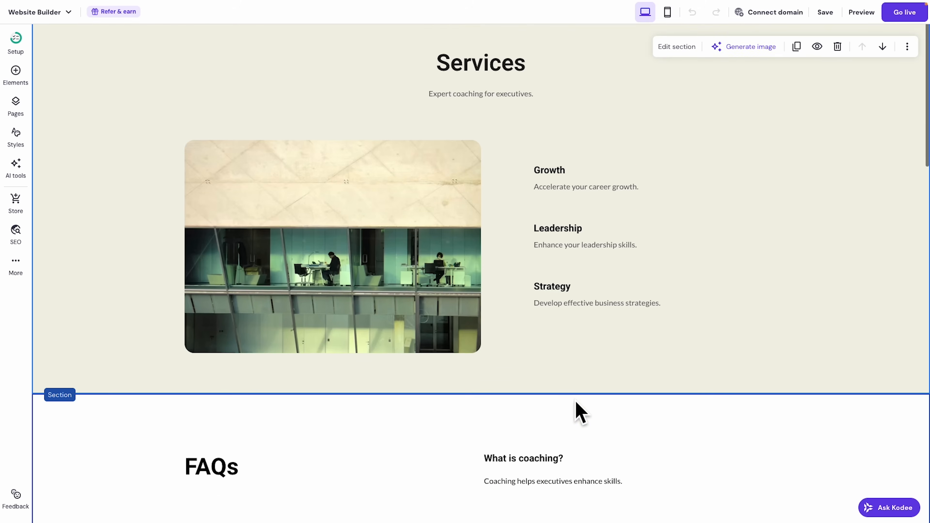
pyautogui.scroll(-5, 578, 412)
pyautogui.scroll(9, 579, 412)
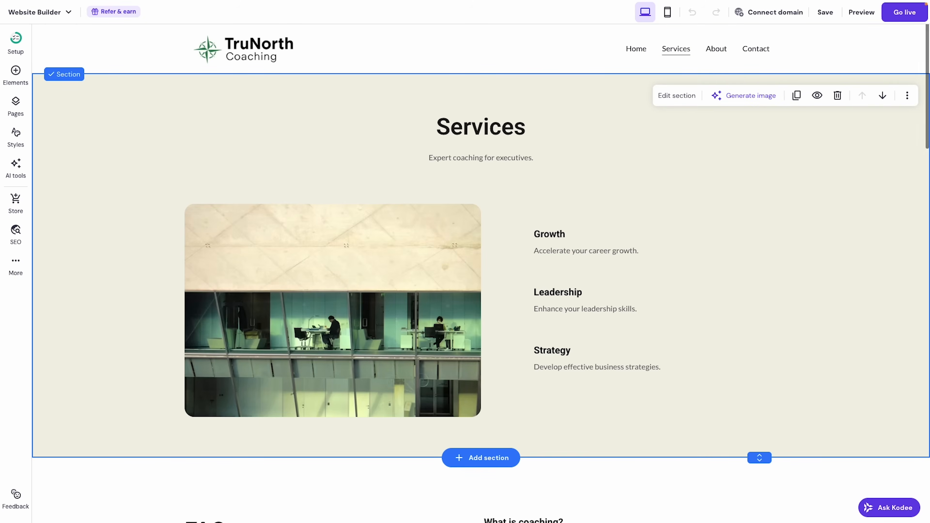